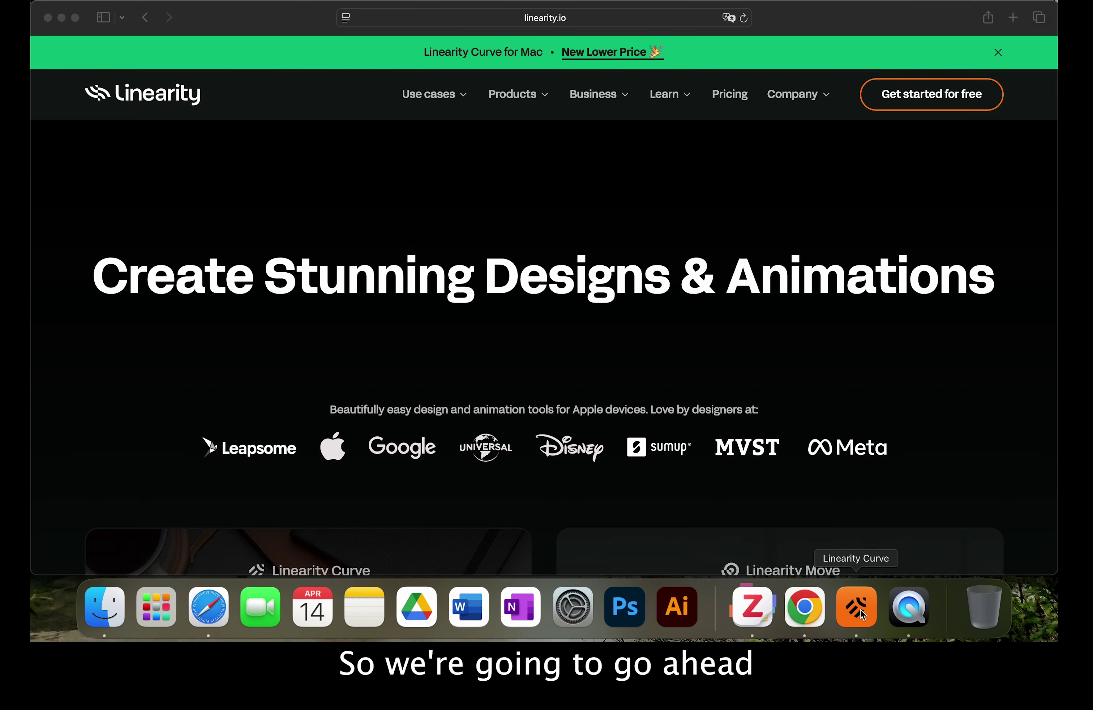
# Step: Switch to Linearity Curve and start a new document from its home screen
pyautogui.click(860, 609)
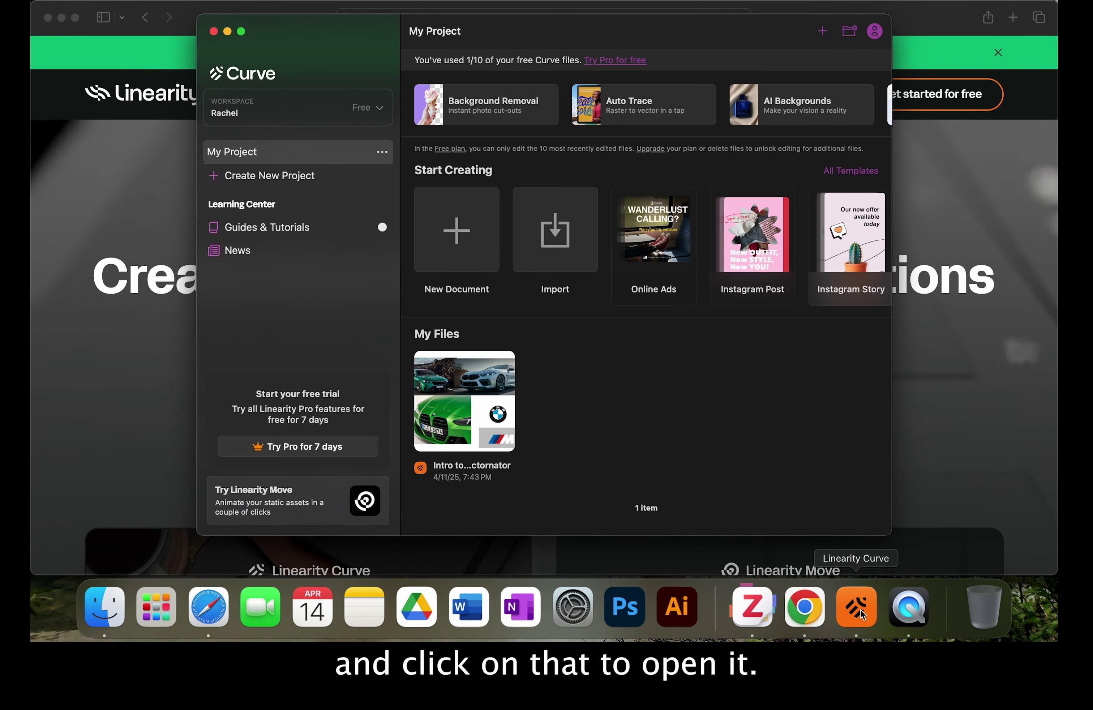
pyautogui.click(241, 30)
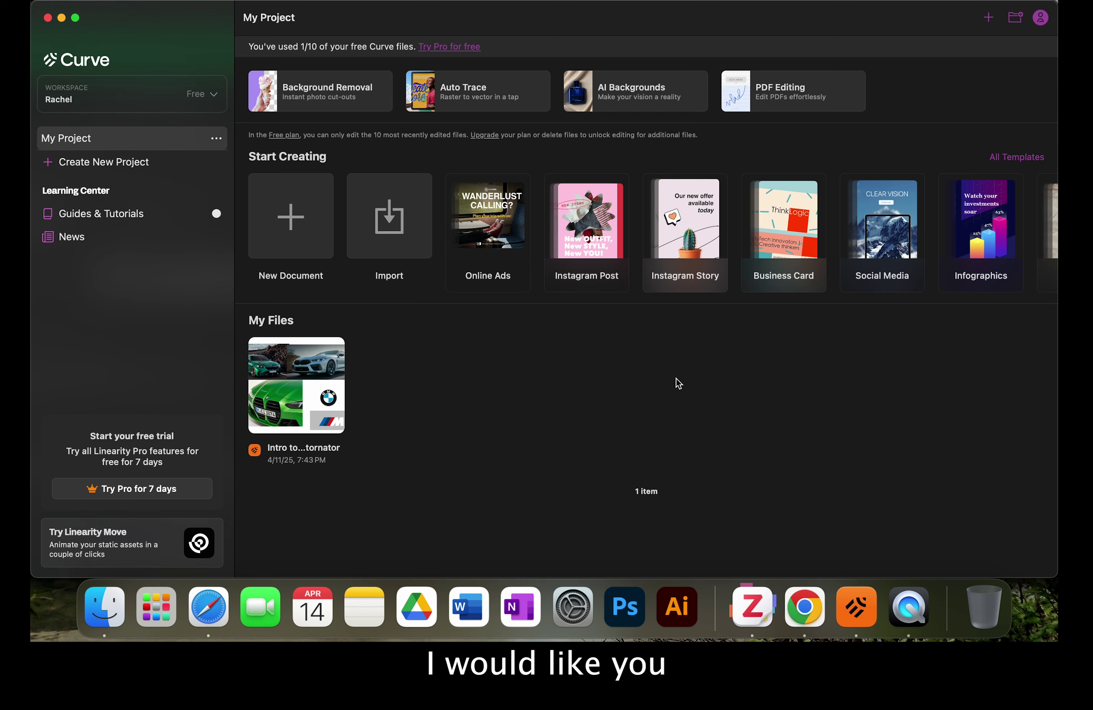
pyautogui.click(306, 212)
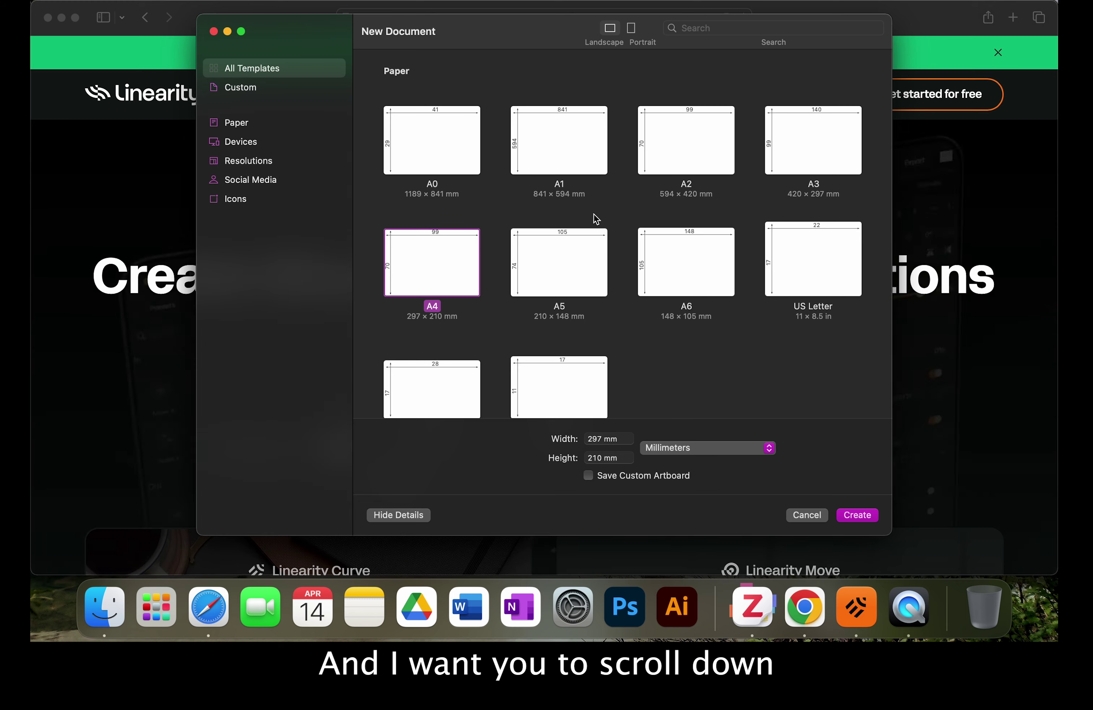
# Step: Try the US Letter, A2 and A4 paper presets, and switch the document units to inches
pyautogui.click(812, 268)
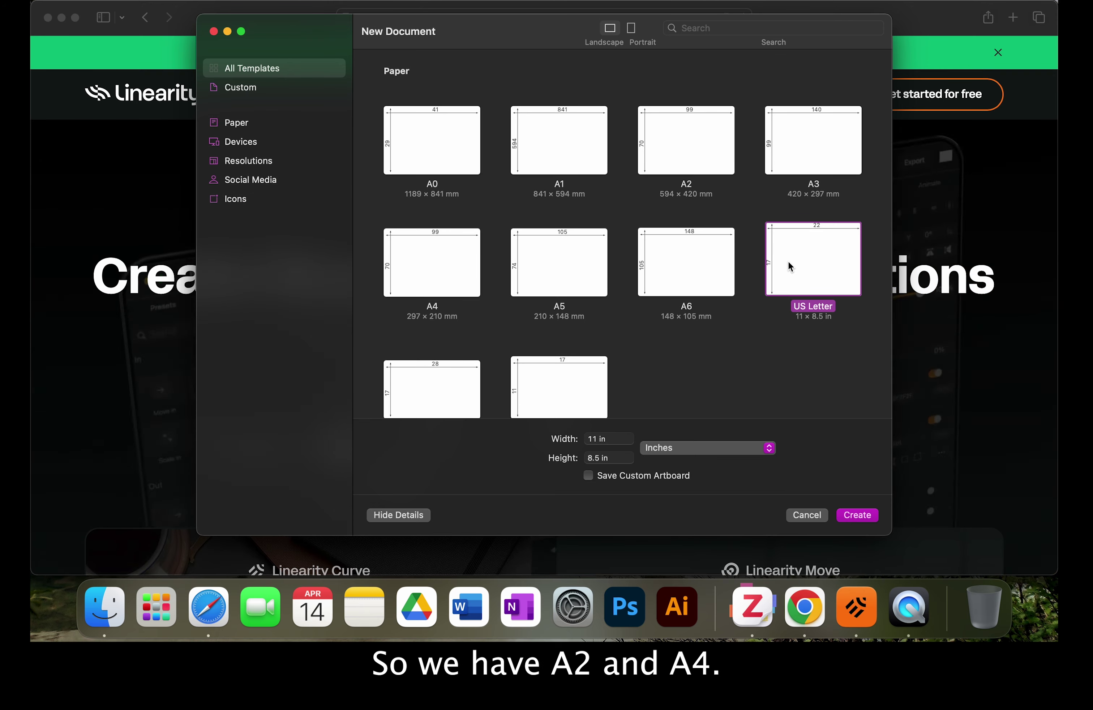
pyautogui.click(680, 150)
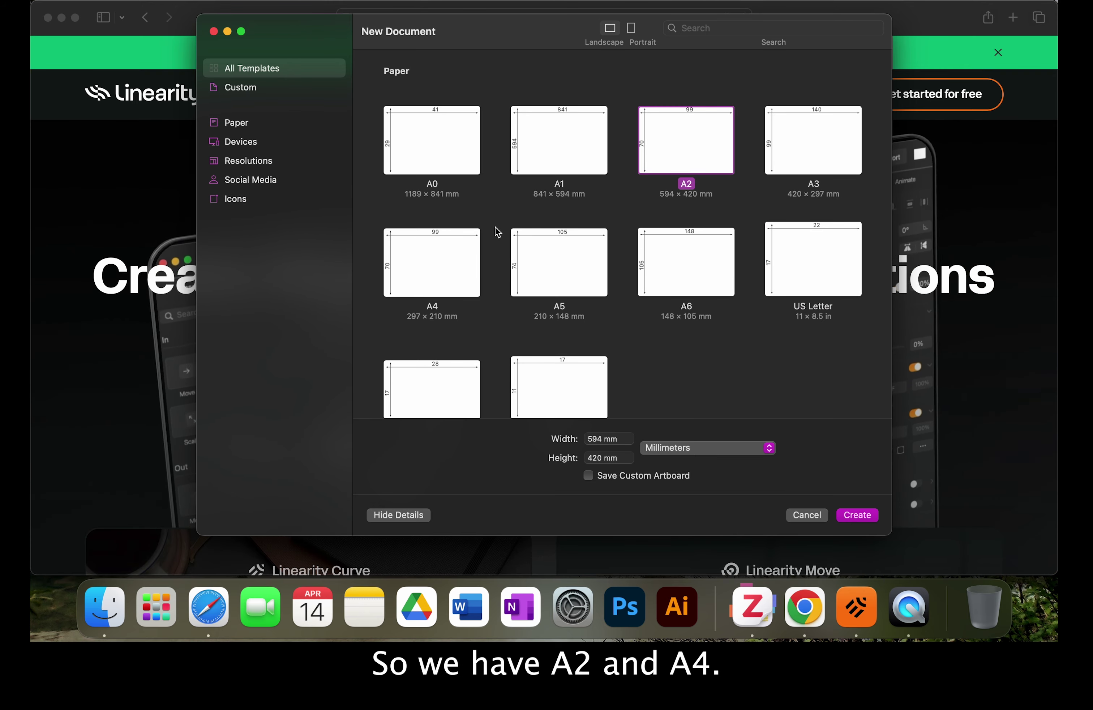
pyautogui.click(448, 275)
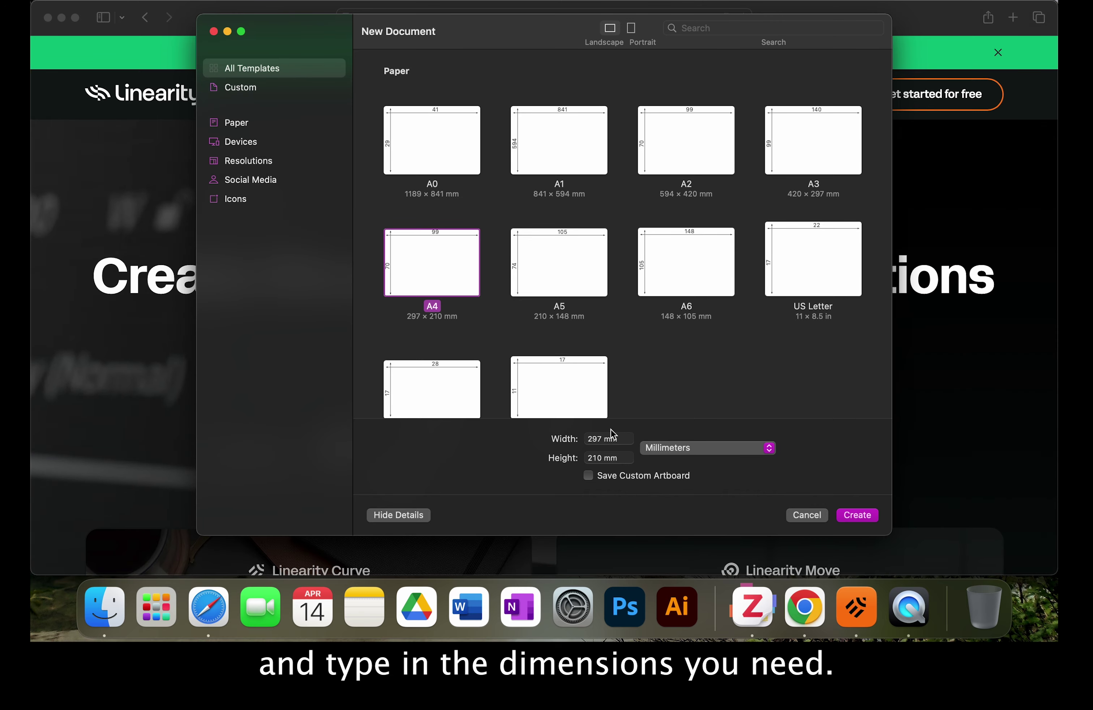
pyautogui.click(696, 455)
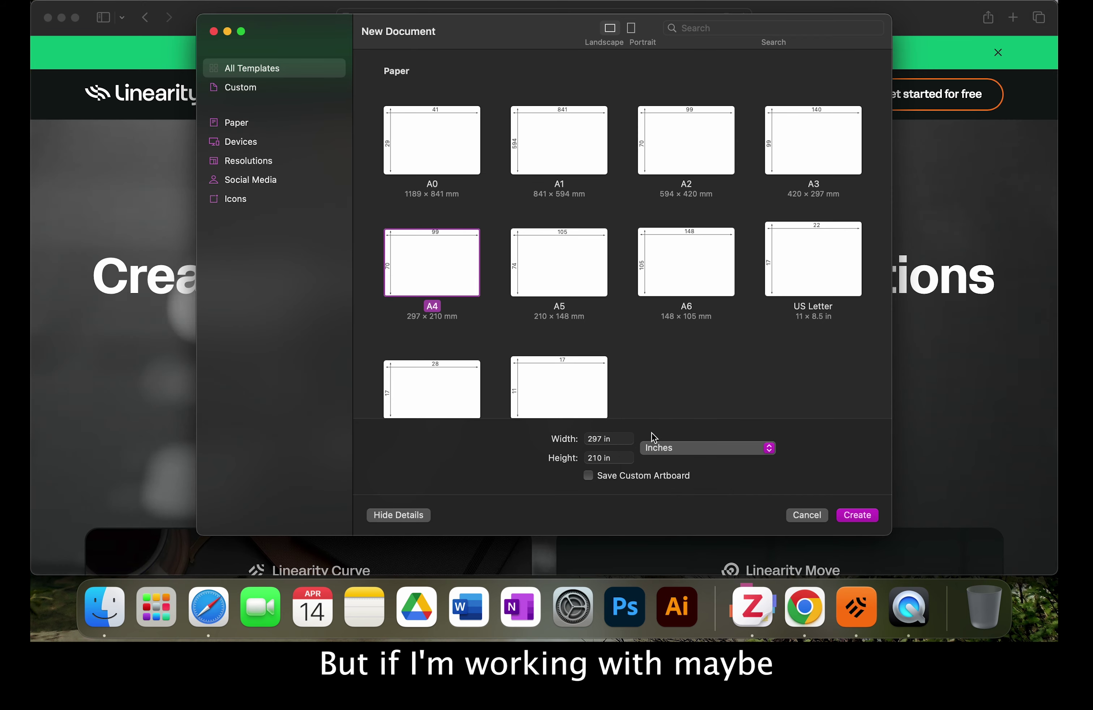
pyautogui.click(667, 450)
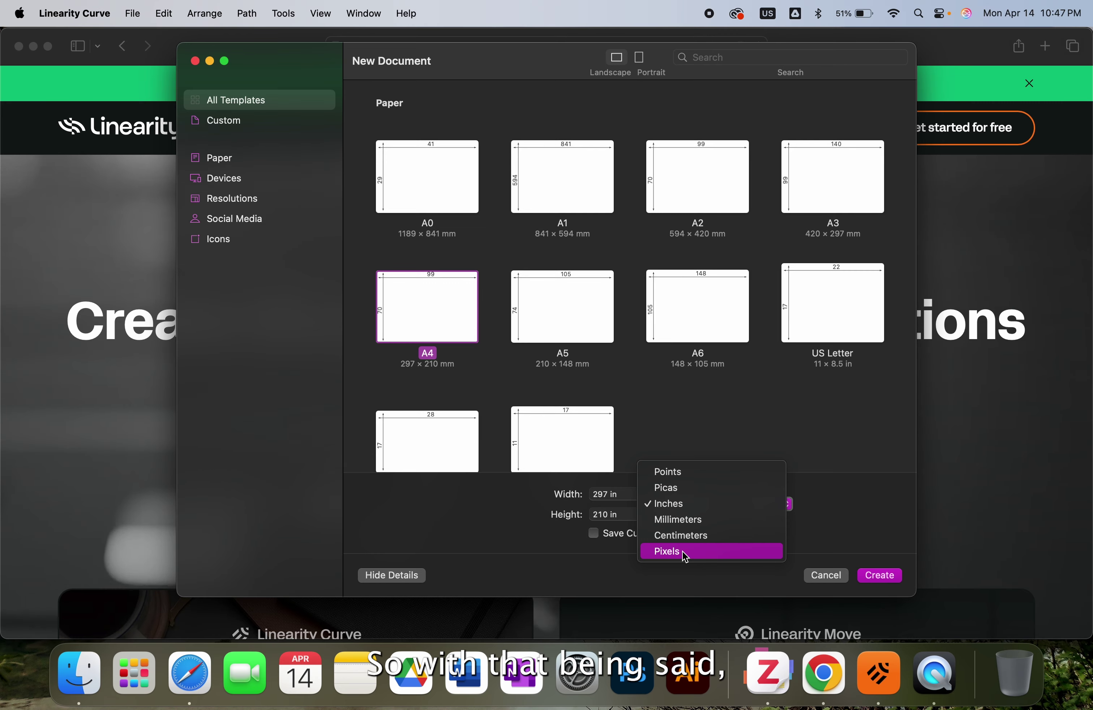
pyautogui.click(808, 481)
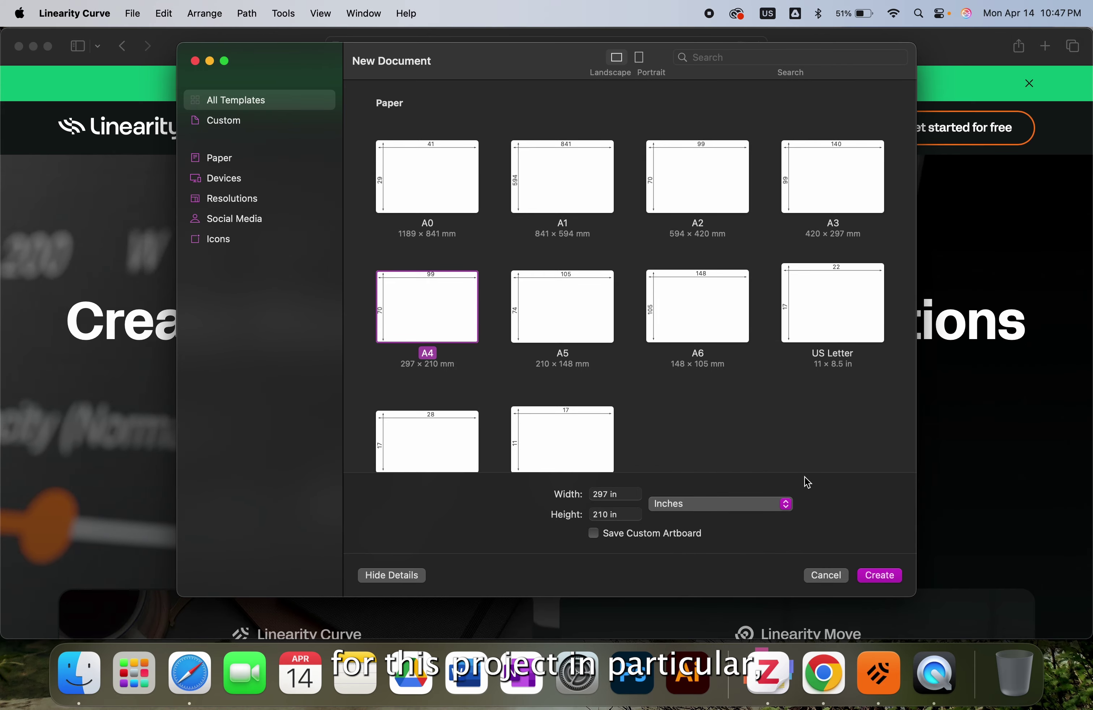
# Step: Create a landscape US Letter document of 11 × 8.5 in and expand its window to full screen
pyautogui.click(845, 290)
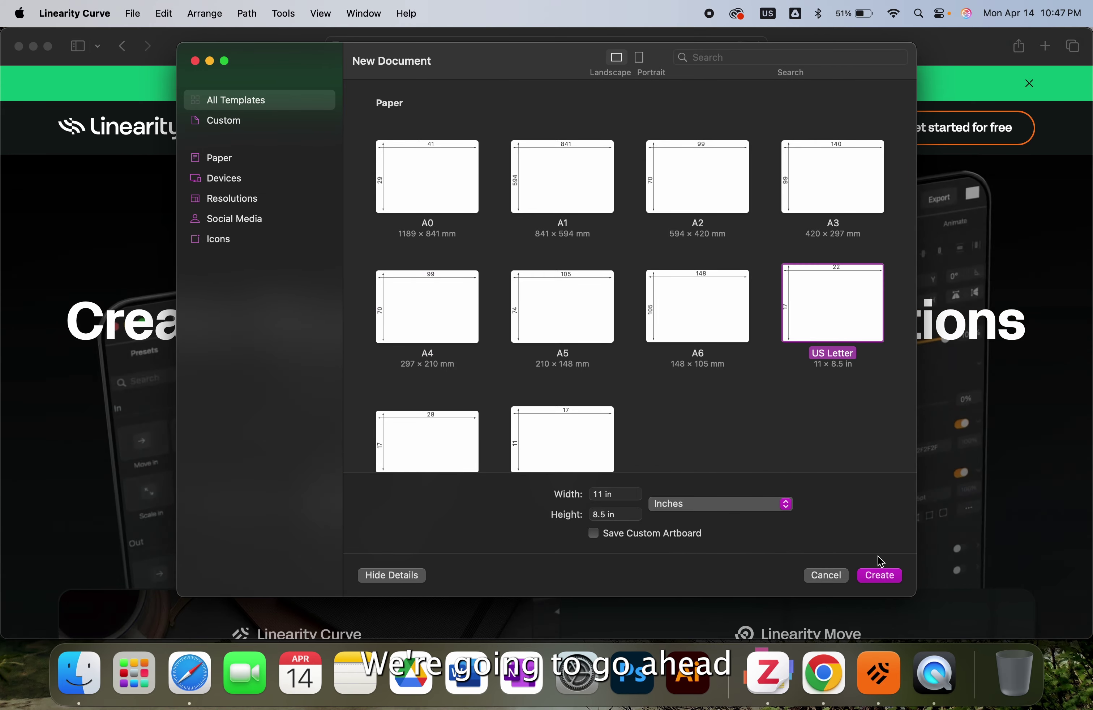
pyautogui.click(876, 576)
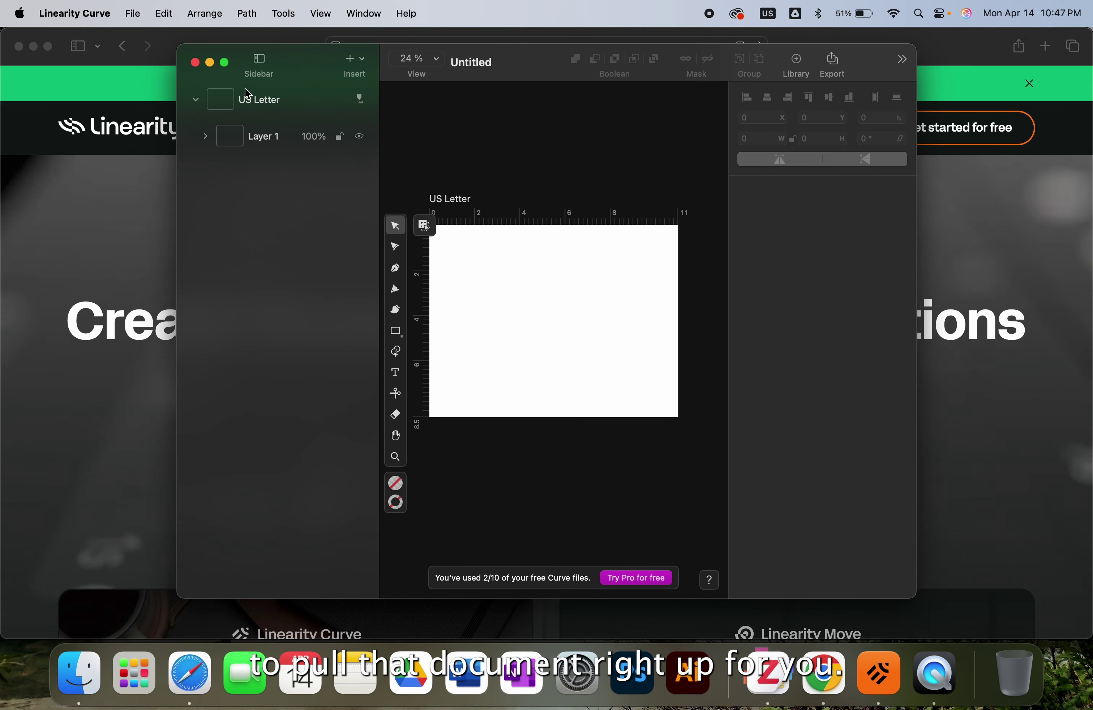
pyautogui.click(225, 62)
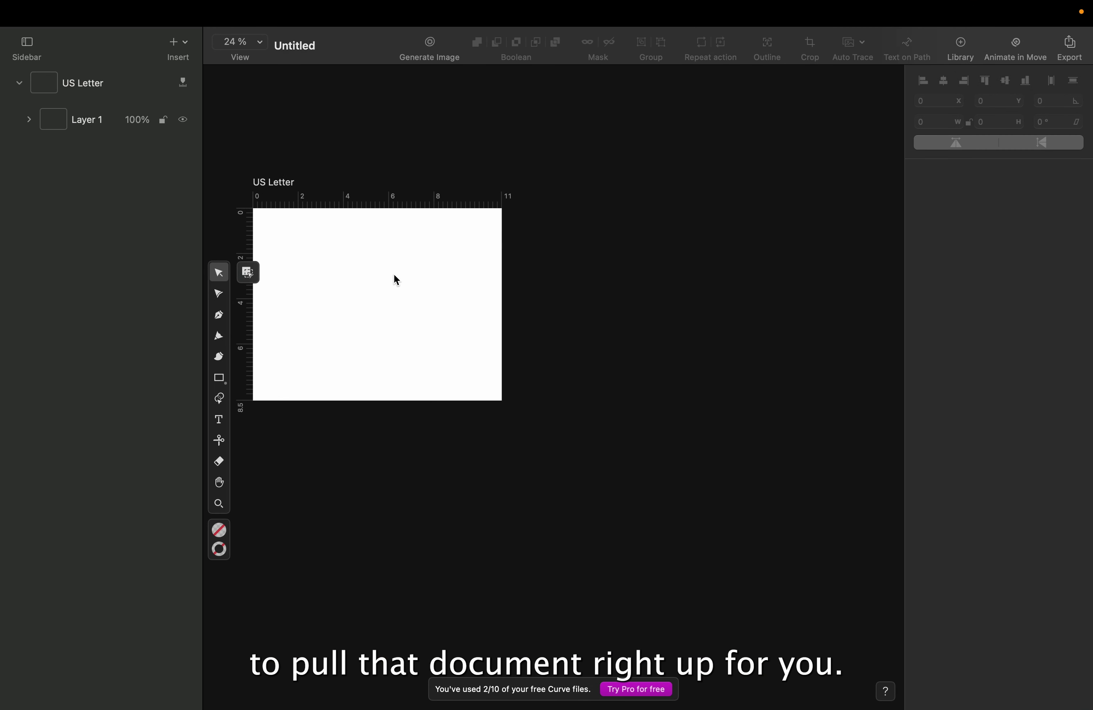
pyautogui.scroll(4, 395, 278)
pyautogui.scroll(2, 395, 278)
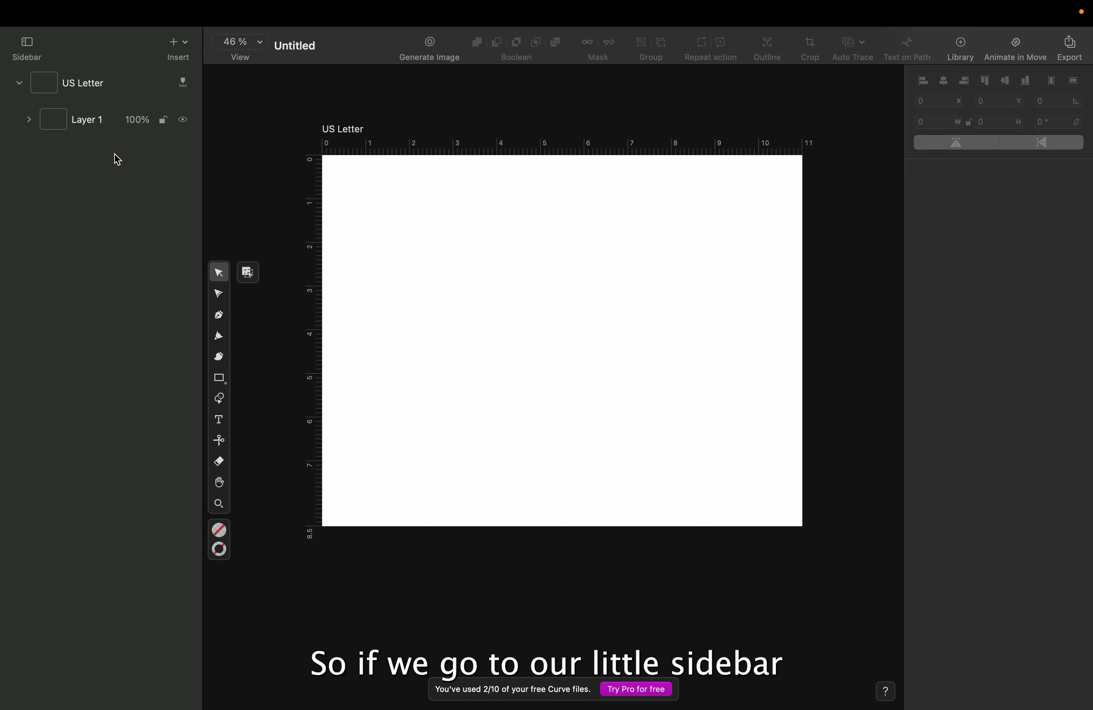
# Step: Hide the layers sidebar and show it again
pyautogui.click(31, 46)
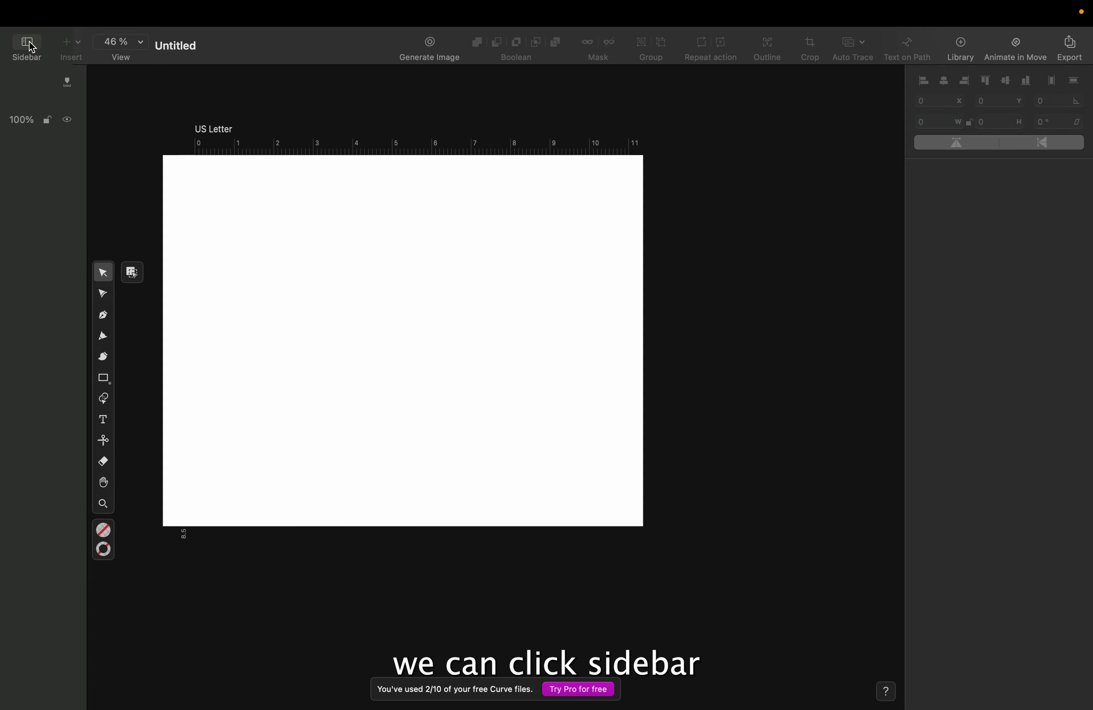
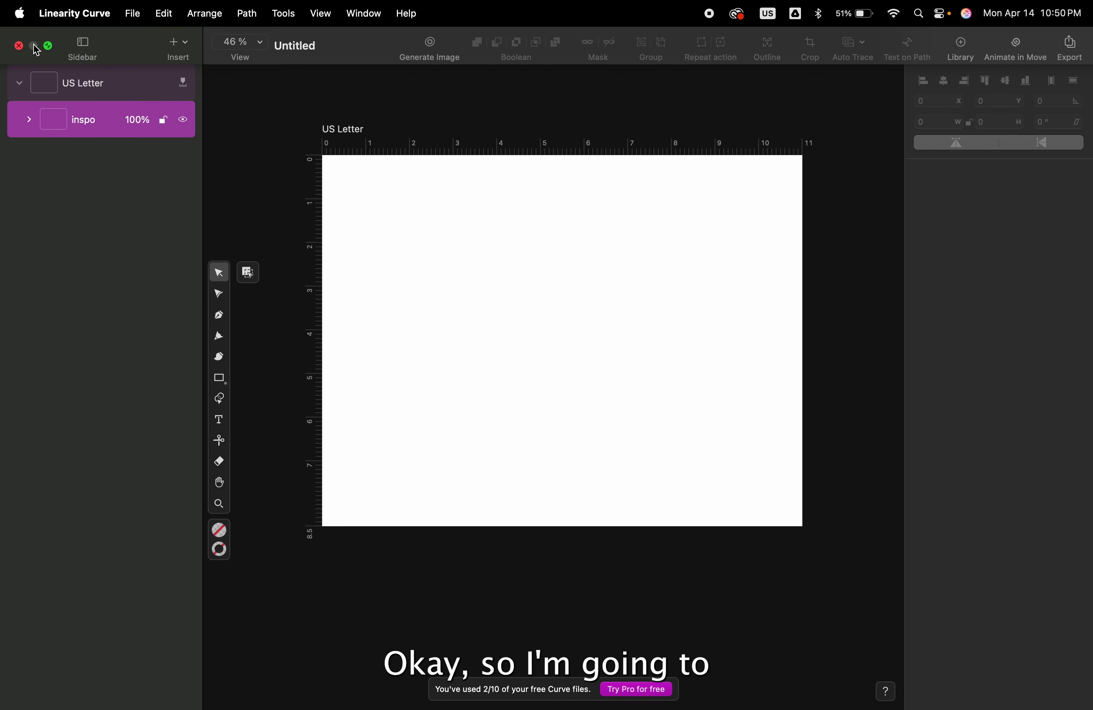
pyautogui.press('Escape')
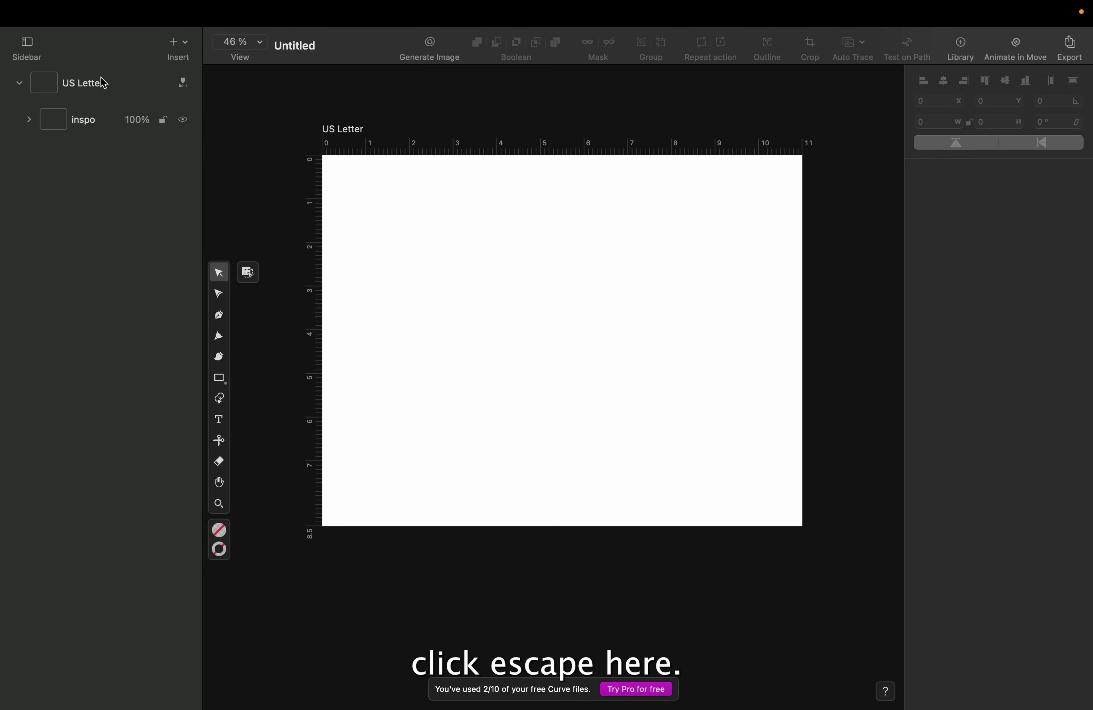
pyautogui.click(34, 45)
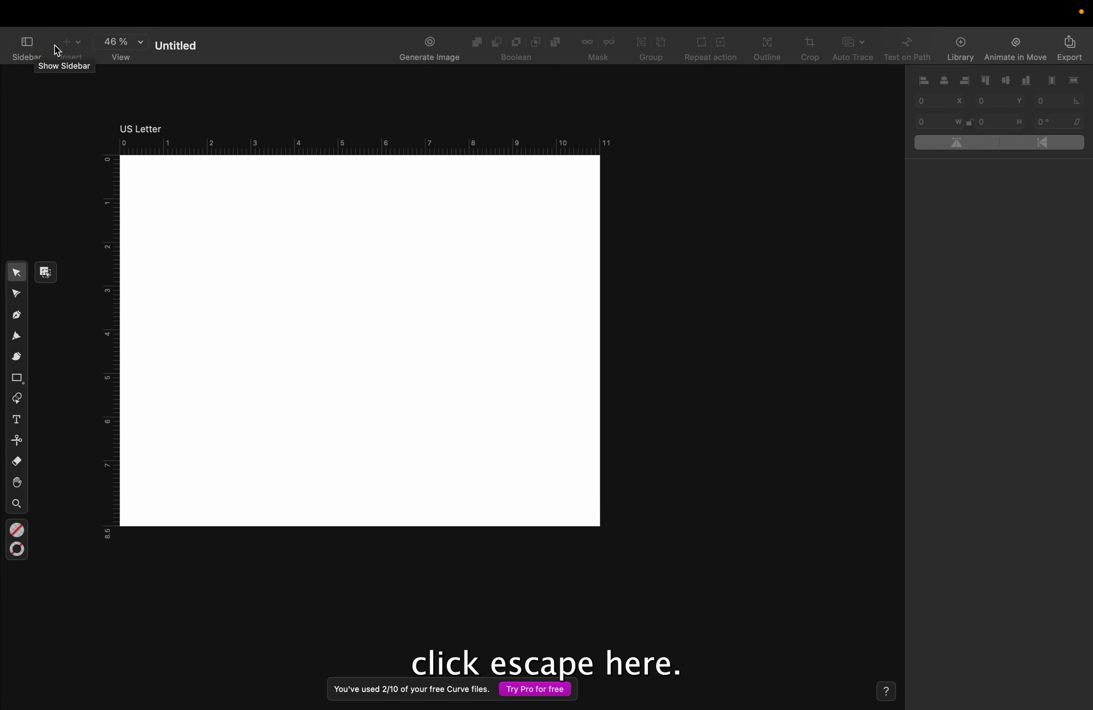
pyautogui.click(54, 44)
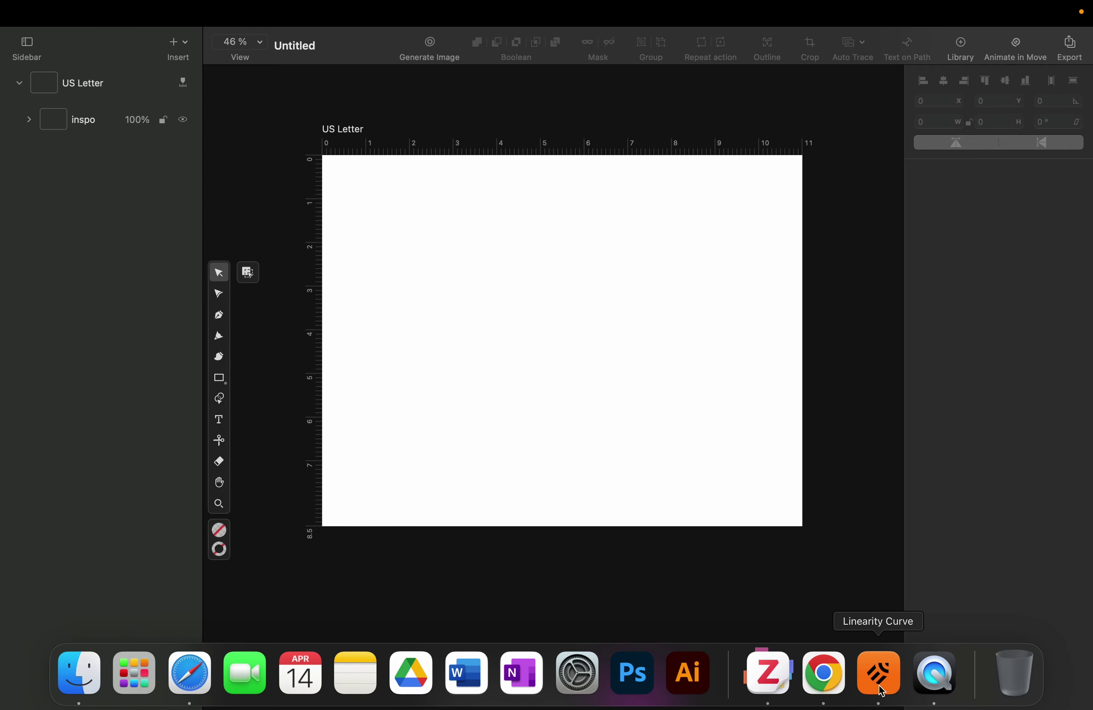
# Step: Open the Intro to Vectornator file from the home screen and copy all the car and logo images on its artboard
pyautogui.rightClick(880, 687)
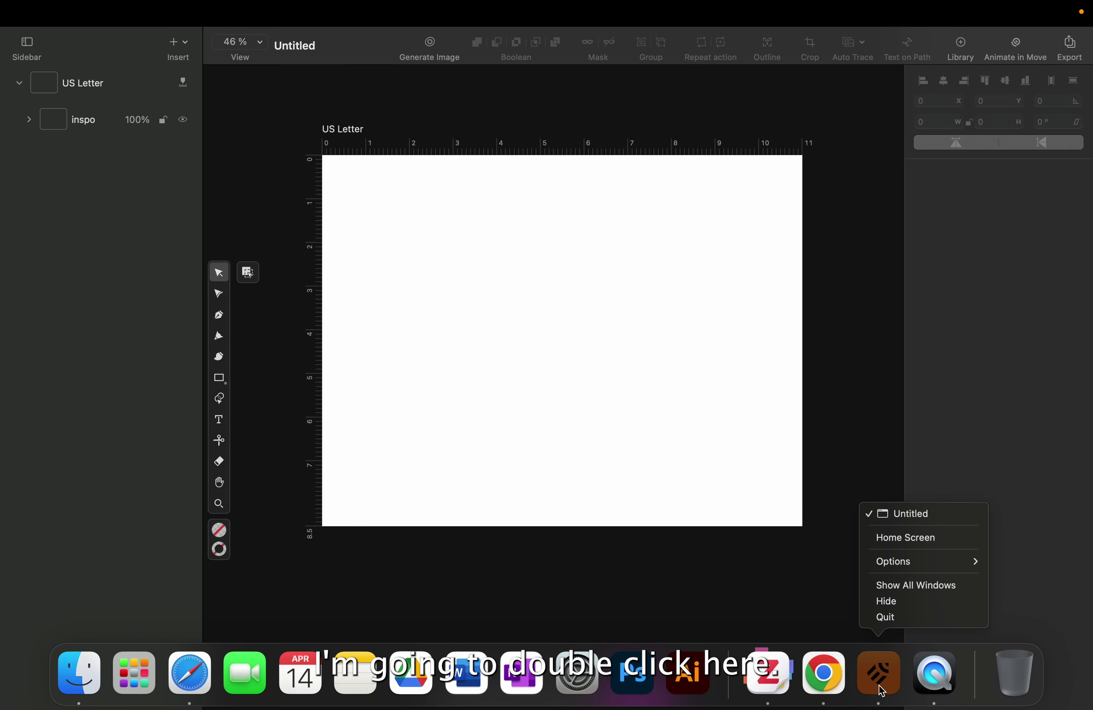
pyautogui.click(904, 539)
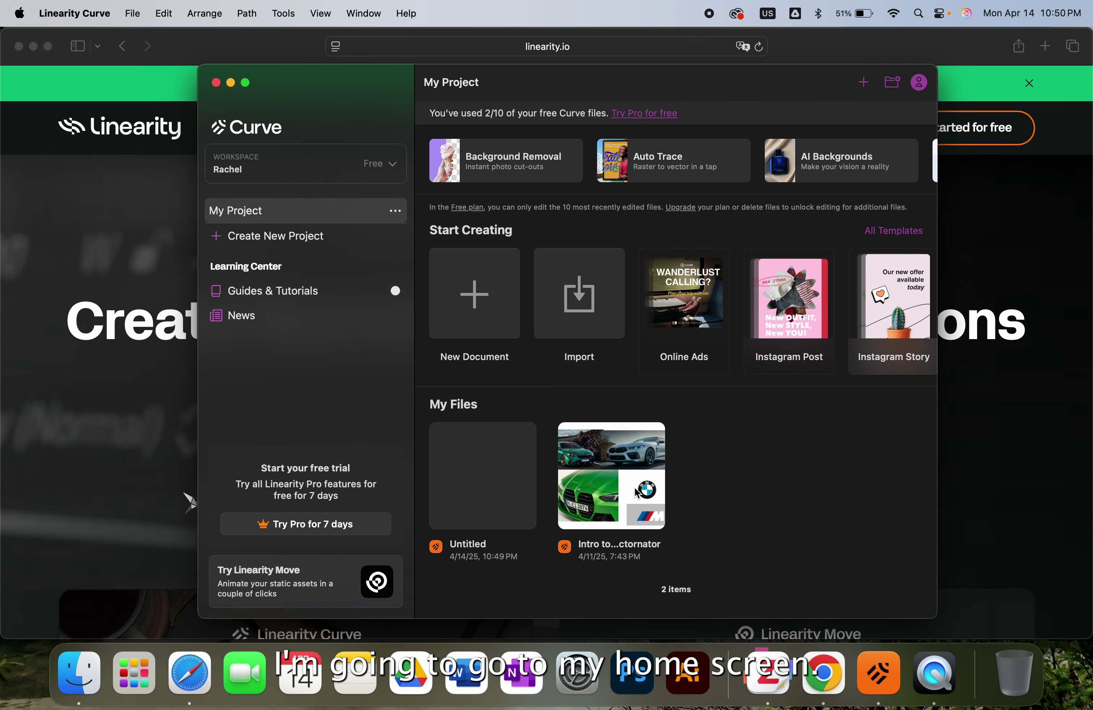
pyautogui.press('super+w')
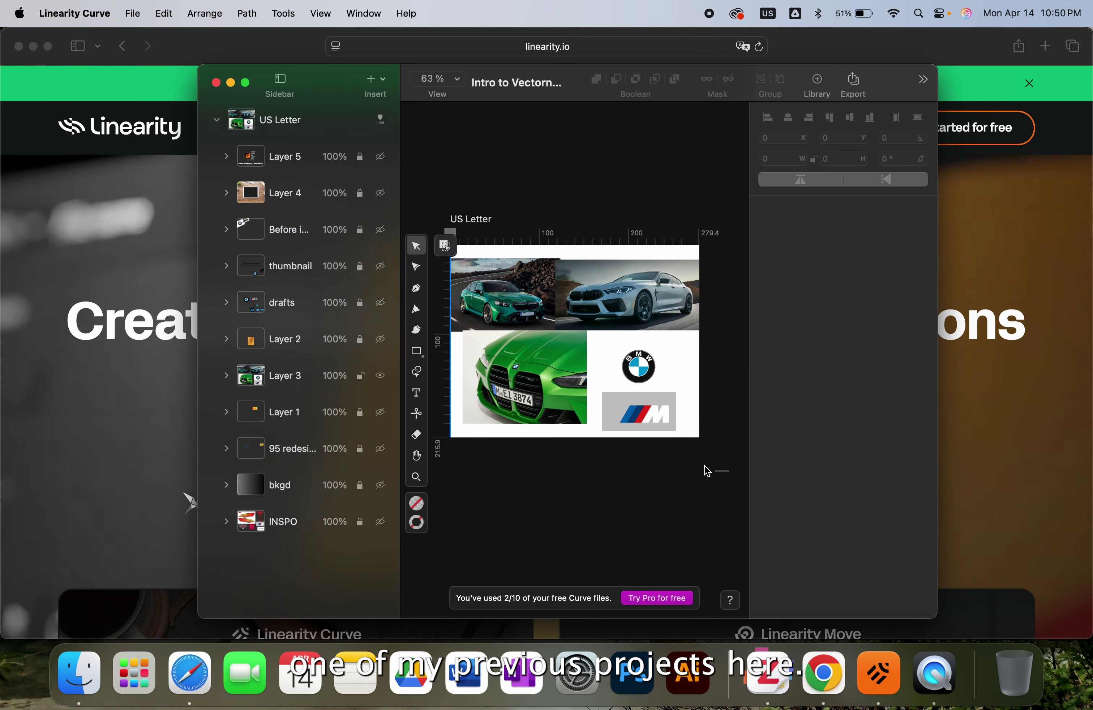
pyautogui.moveTo(728, 472); pyautogui.dragTo(492, 243)
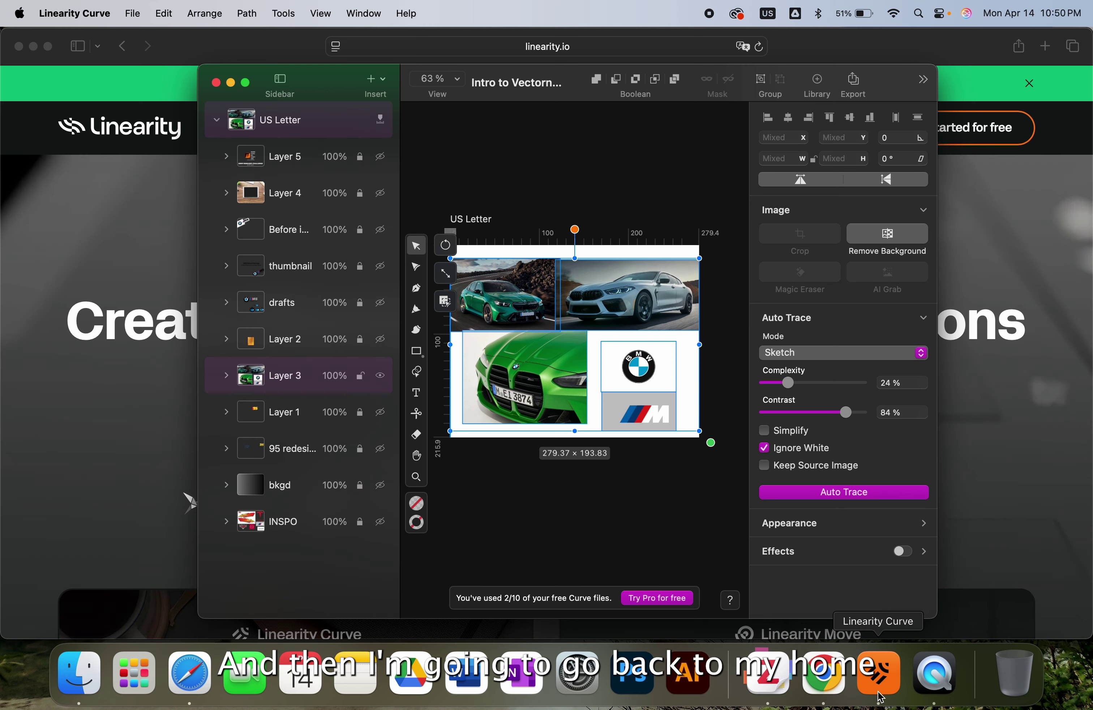
# Step: Return to the Untitled document, paste the copied images into the inspo layer and deselect them
pyautogui.rightClick(886, 683)
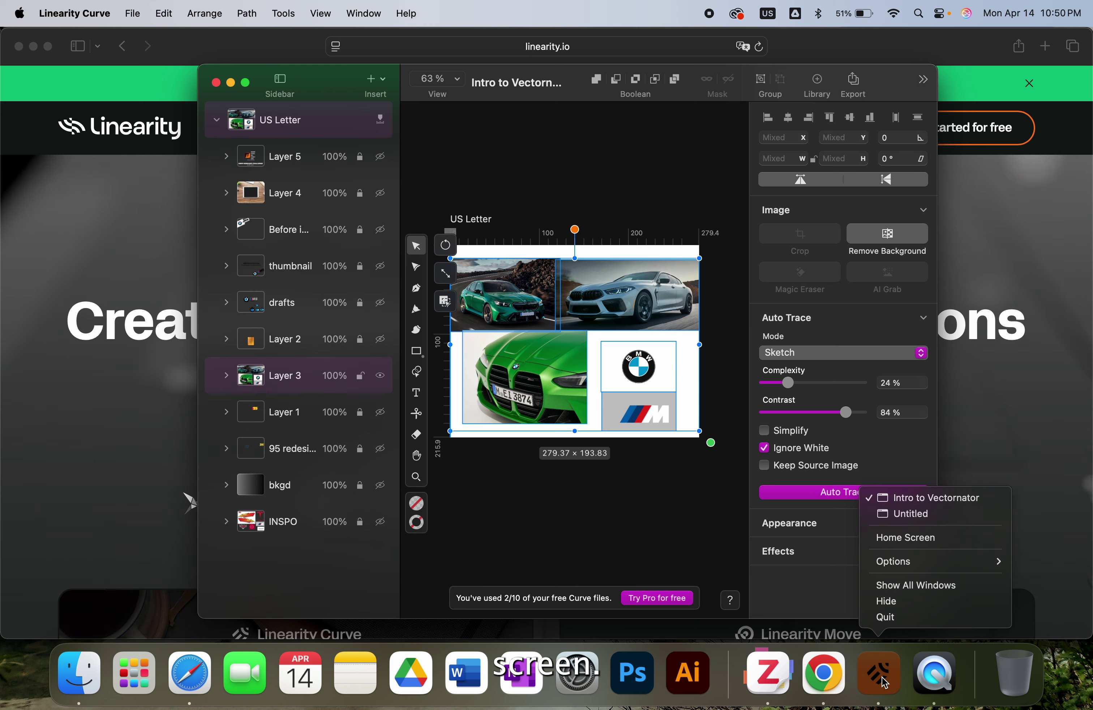
pyautogui.click(903, 514)
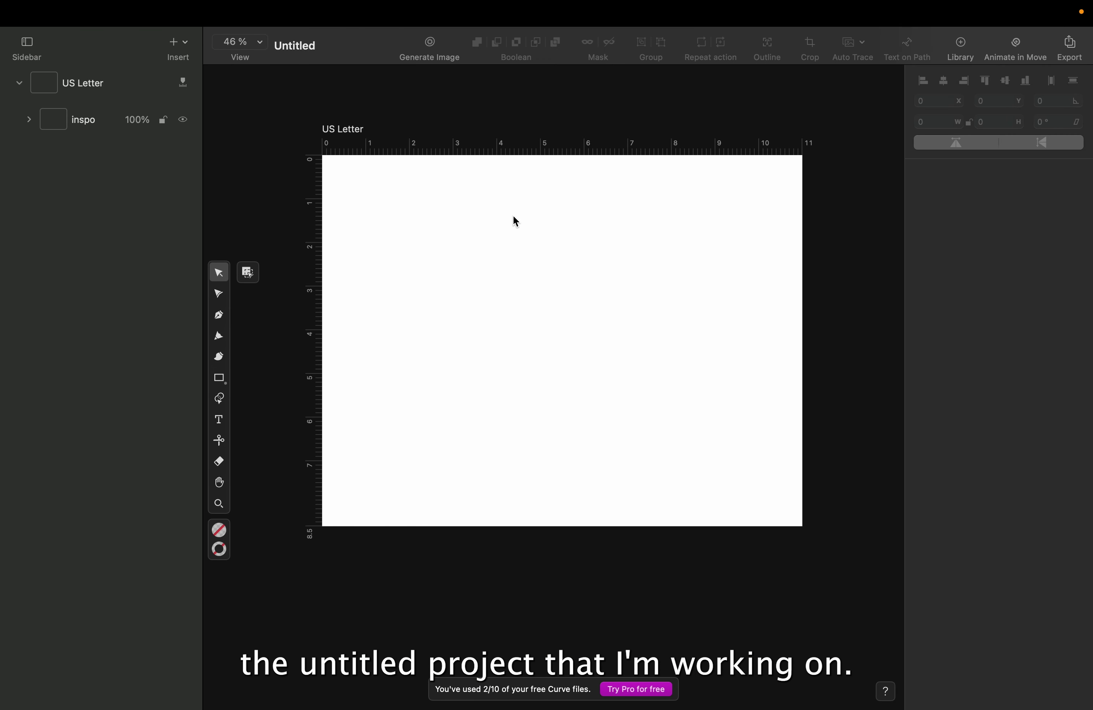
pyautogui.click(105, 126)
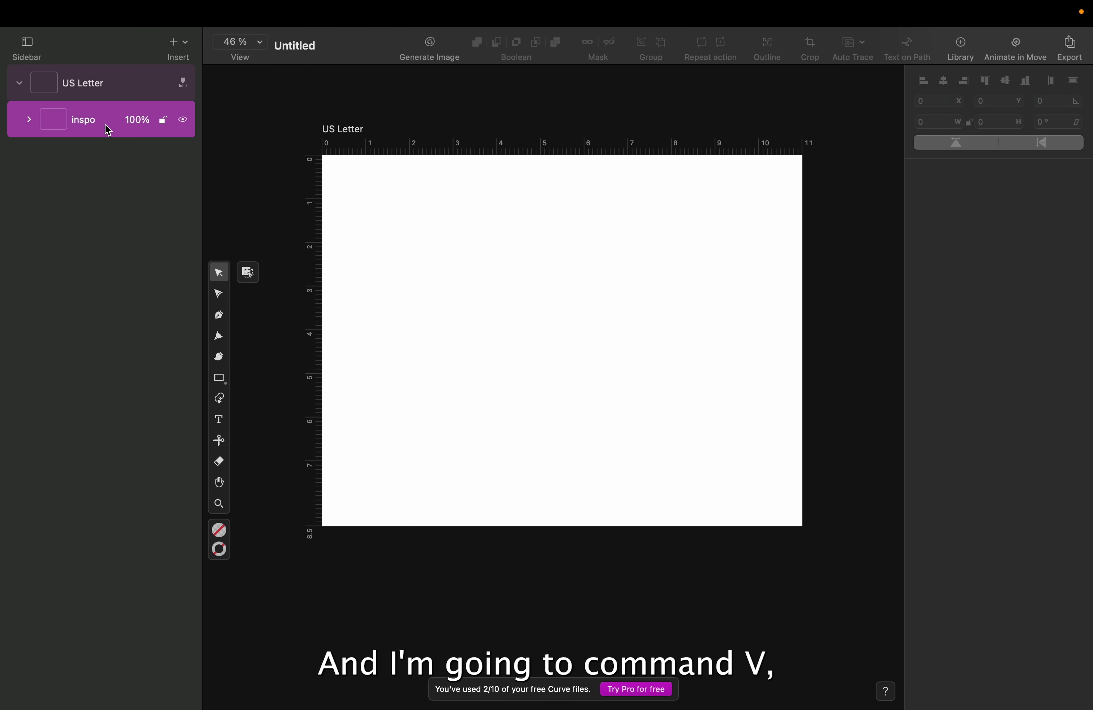
pyautogui.press('super+v')
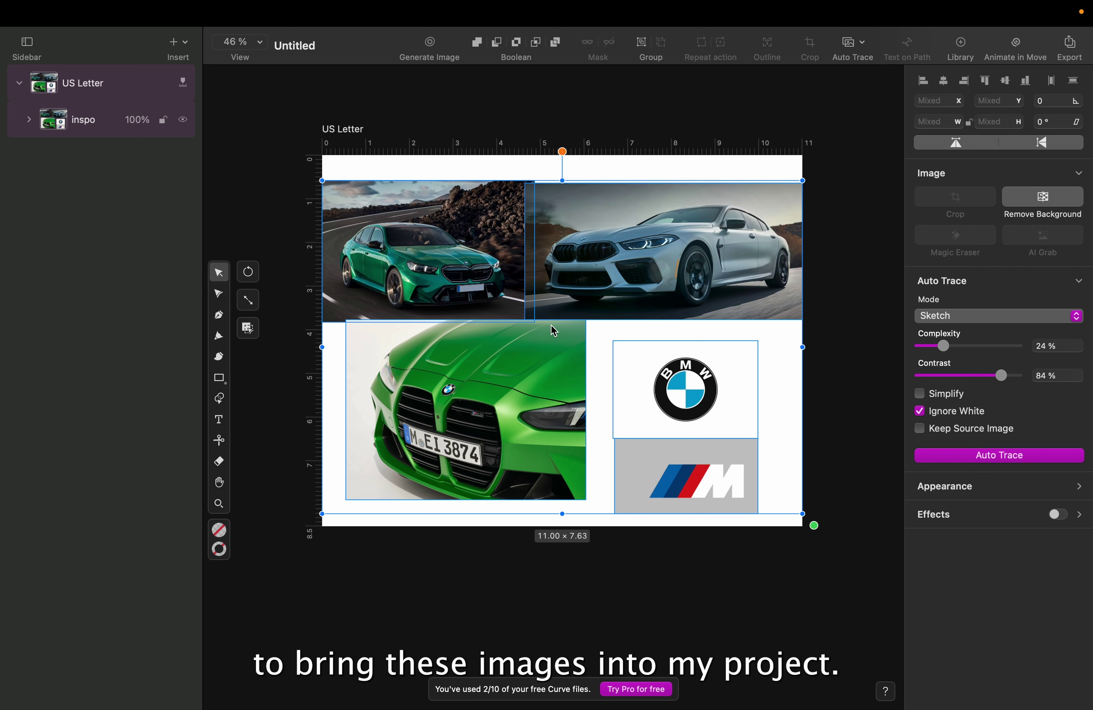
pyautogui.click(262, 184)
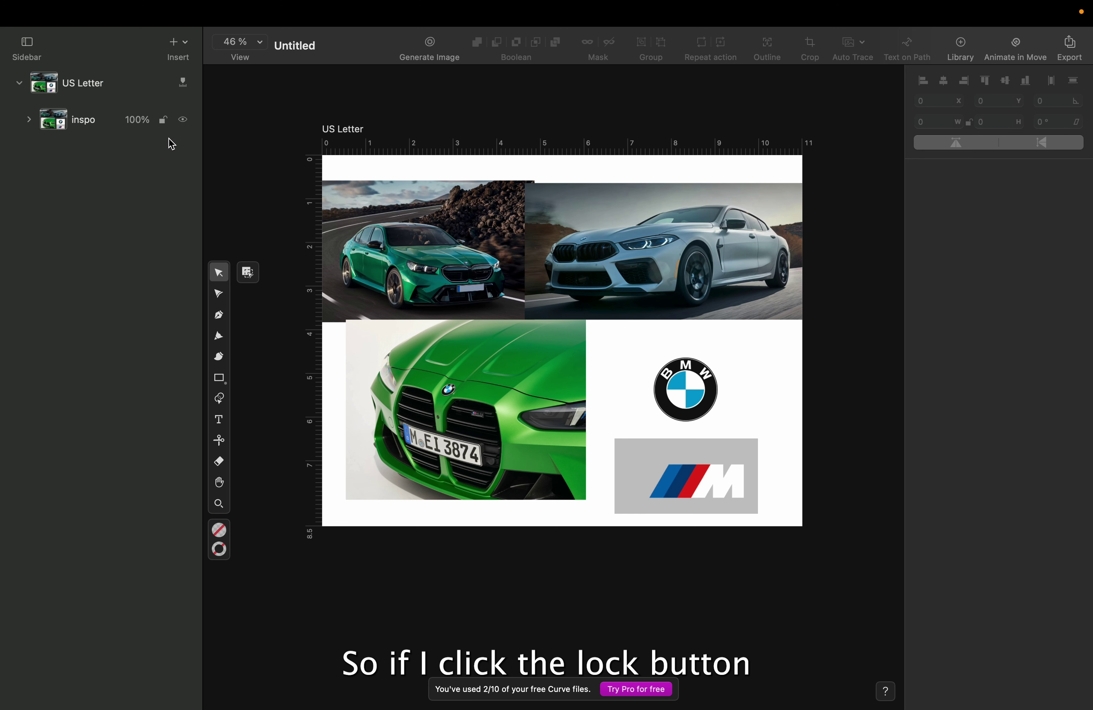
# Step: Lock the inspo layer and try to select or move its images on the artboard
pyautogui.click(166, 124)
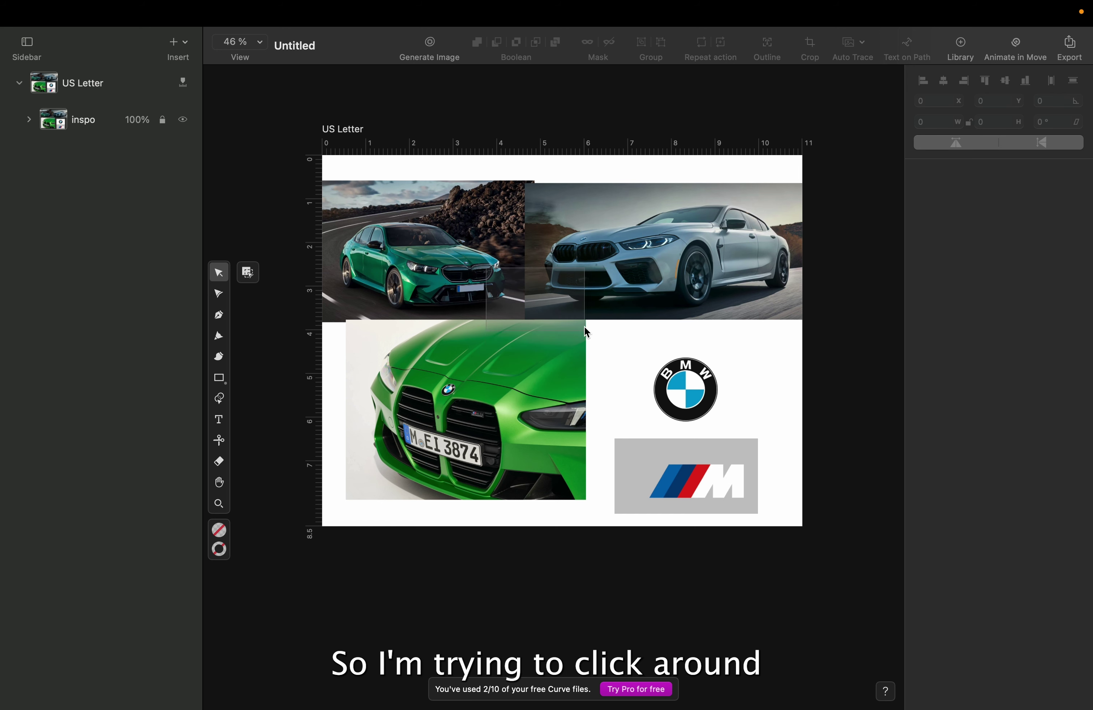
pyautogui.moveTo(465, 388); pyautogui.dragTo(626, 413)
pyautogui.moveTo(692, 465); pyautogui.dragTo(709, 434)
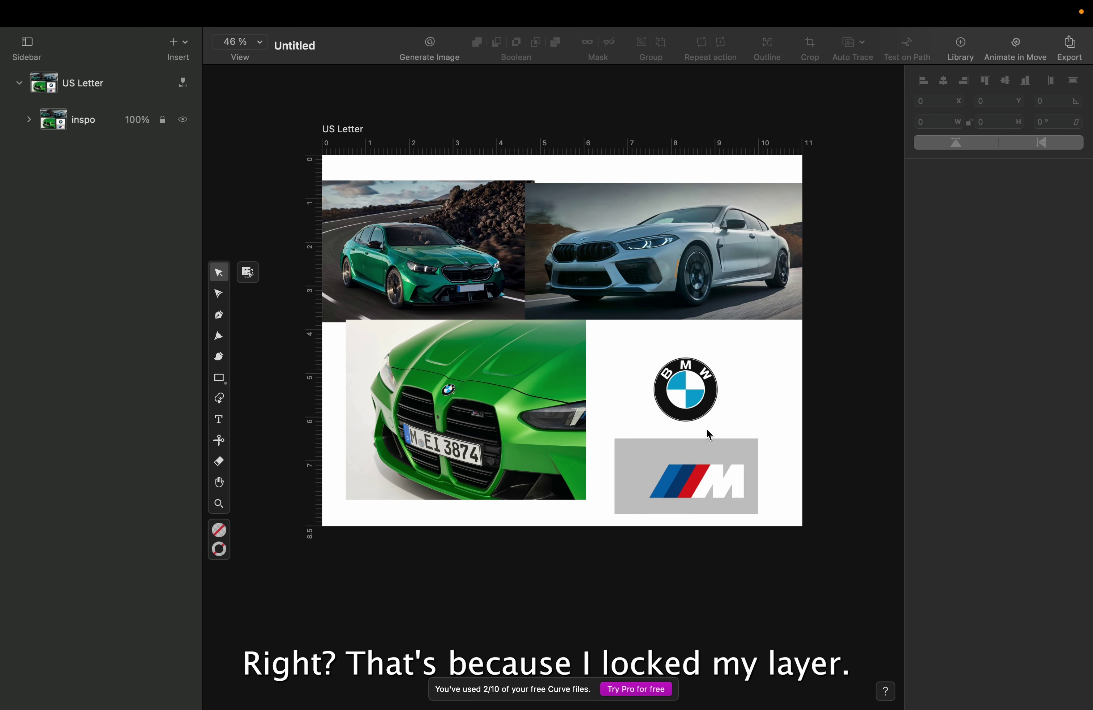
# Step: Unlock the inspo layer and shift the green car photo and the silver car photo across the artboard
pyautogui.click(165, 122)
pyautogui.moveTo(416, 271); pyautogui.dragTo(468, 317)
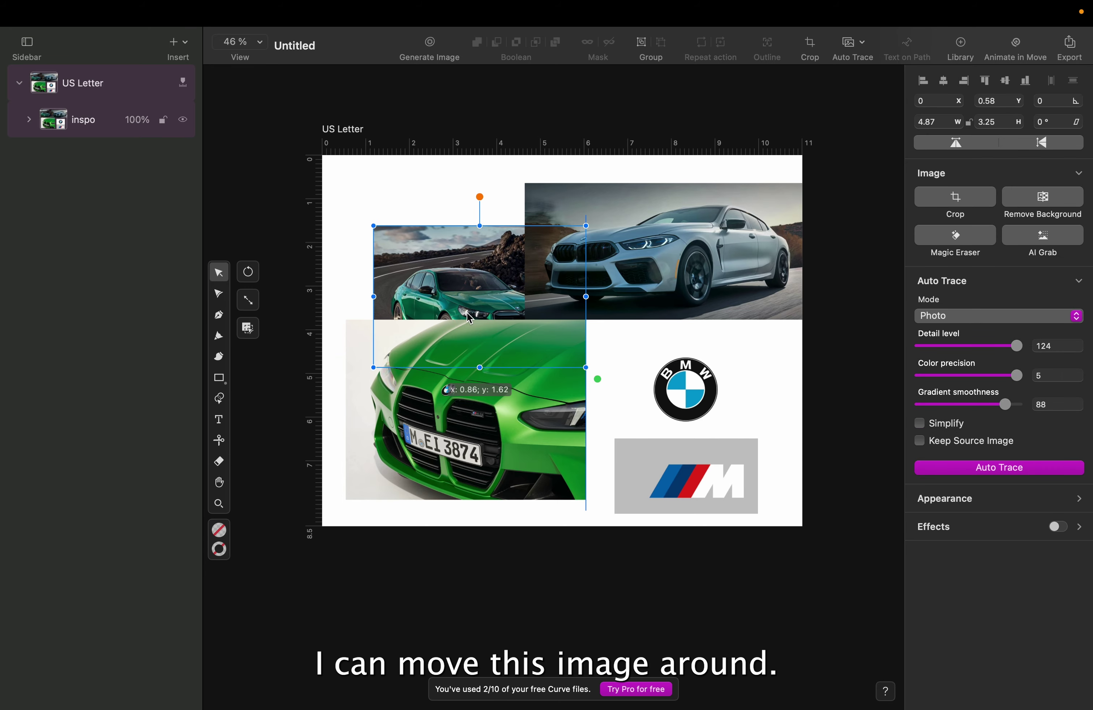
pyautogui.moveTo(733, 263); pyautogui.dragTo(688, 263)
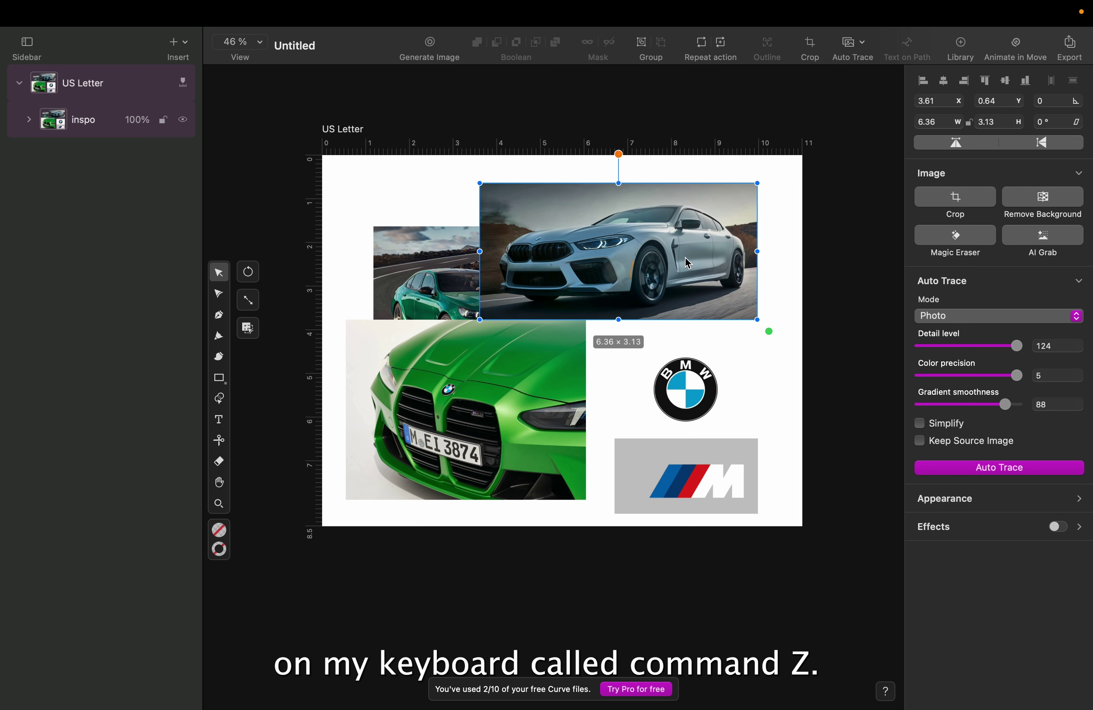
# Step: Undo the moves of both car photos
pyautogui.press('super')
pyautogui.press('super+z')
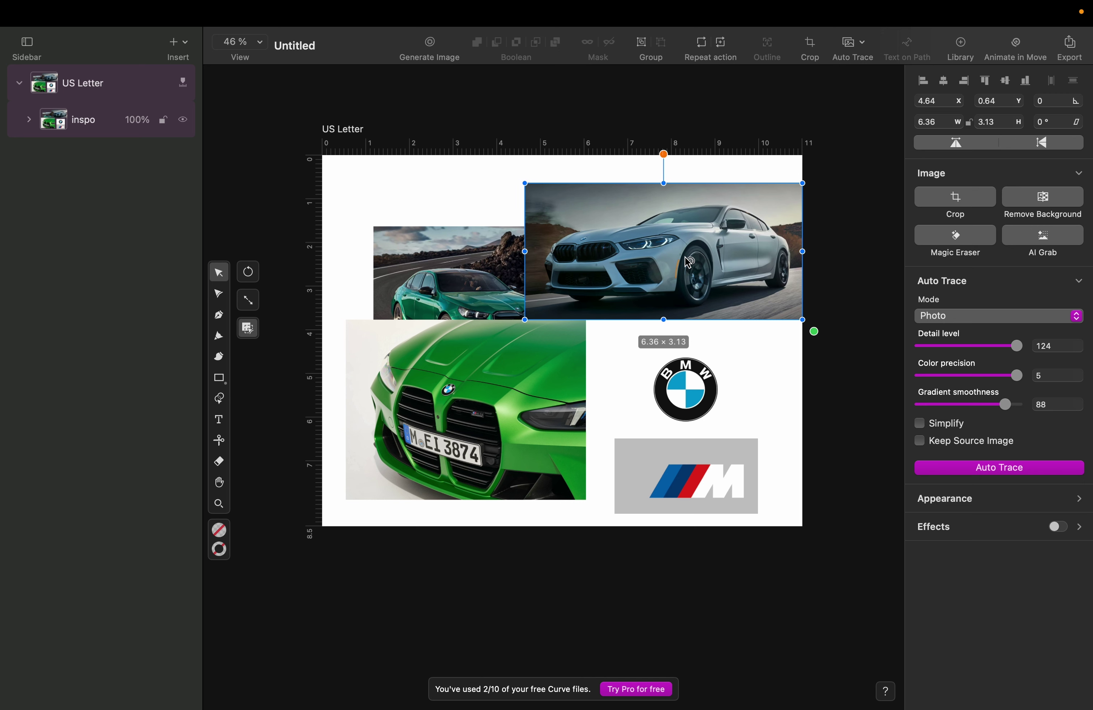
pyautogui.press('super+z')
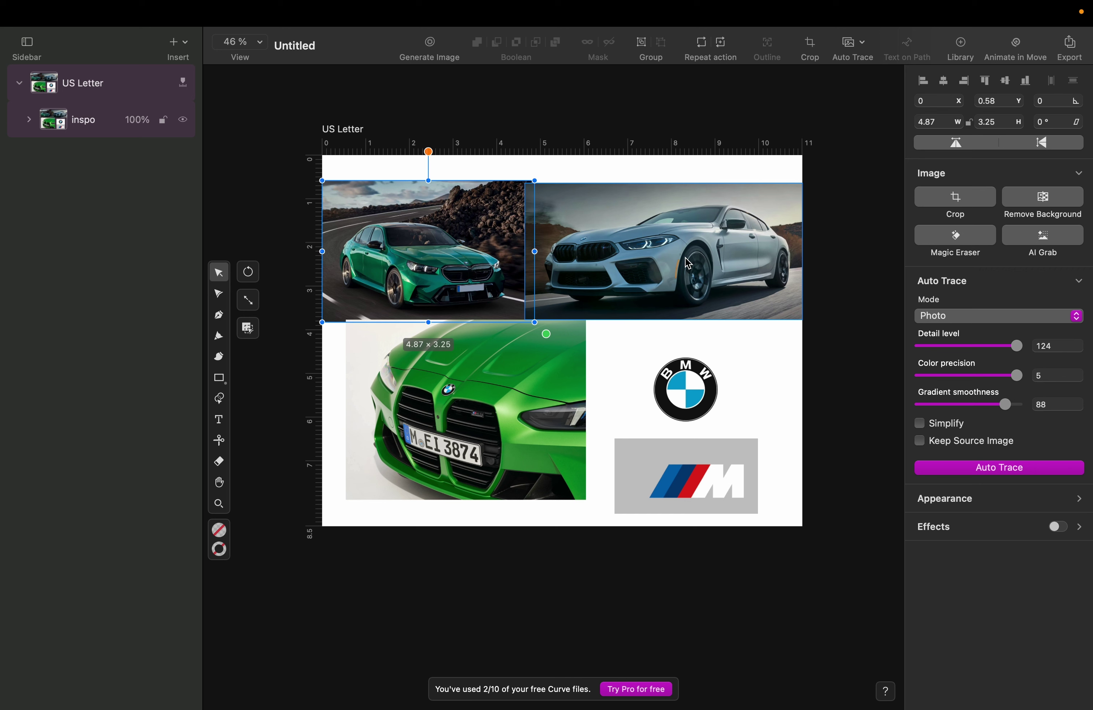
# Step: Deselect the images and lock the inspo layer to protect them from accidental edits
pyautogui.click(819, 400)
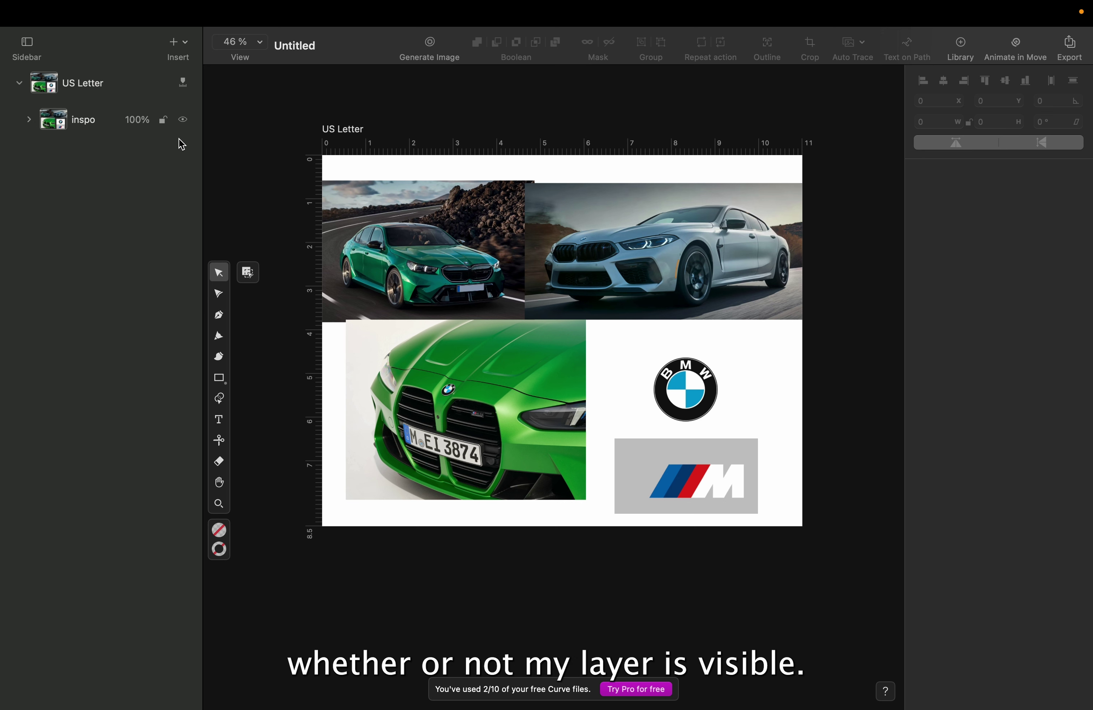
pyautogui.click(162, 120)
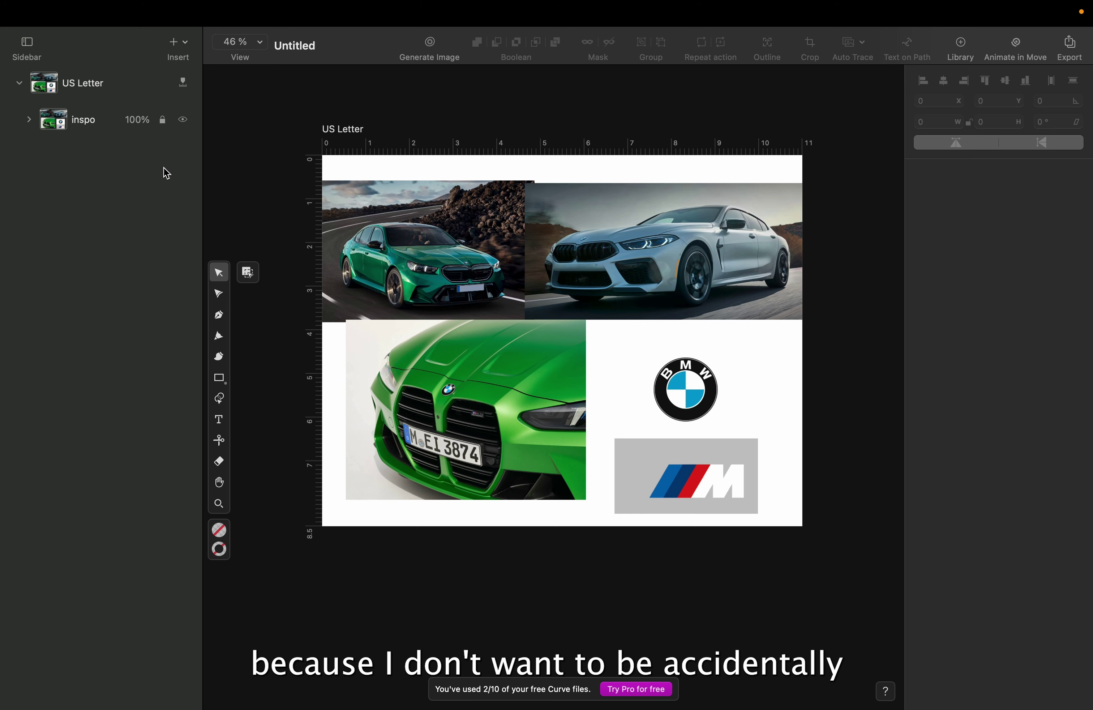
# Step: Turn the inspo layer's visibility off and back on
pyautogui.click(183, 120)
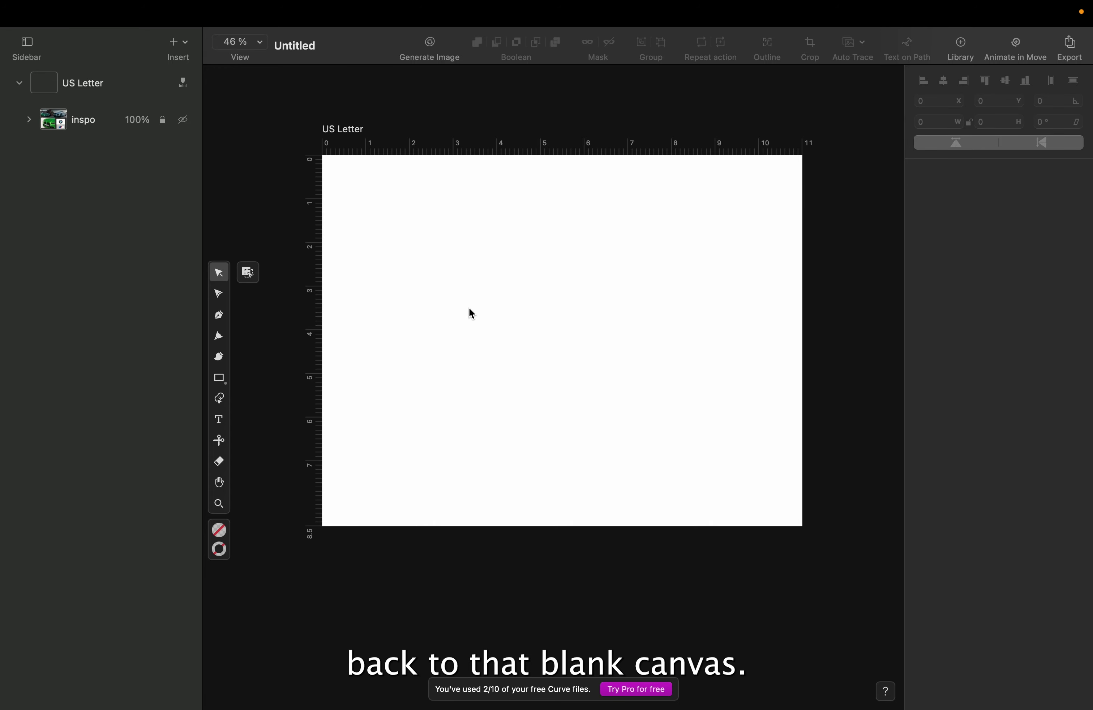
pyautogui.click(184, 120)
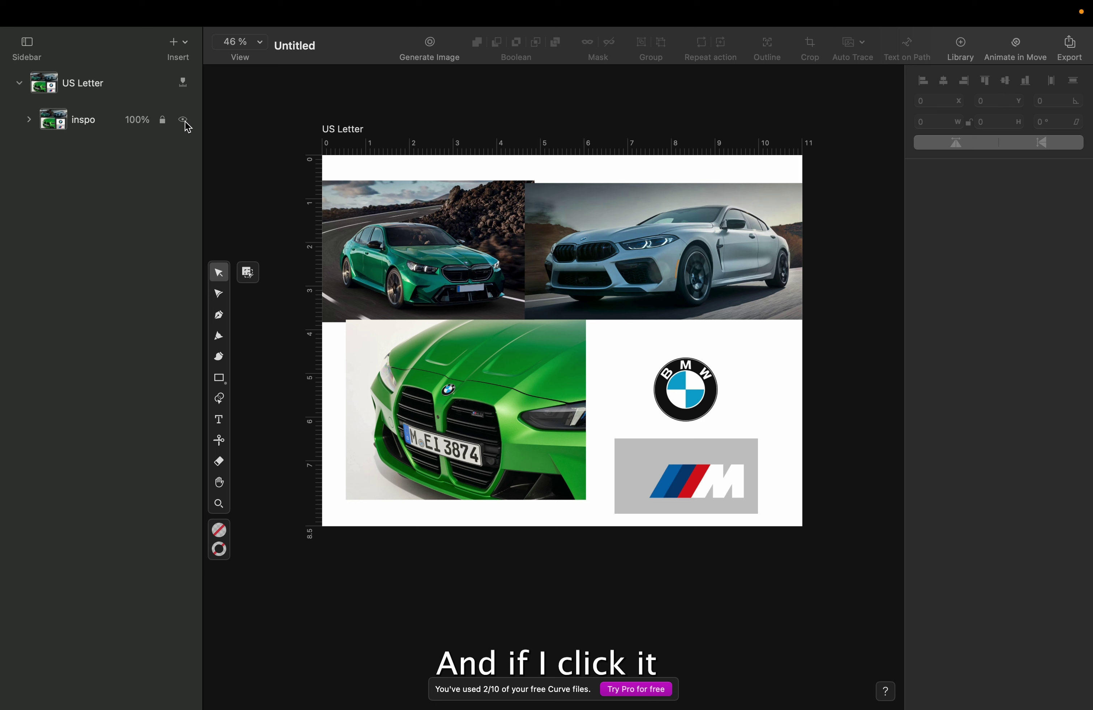
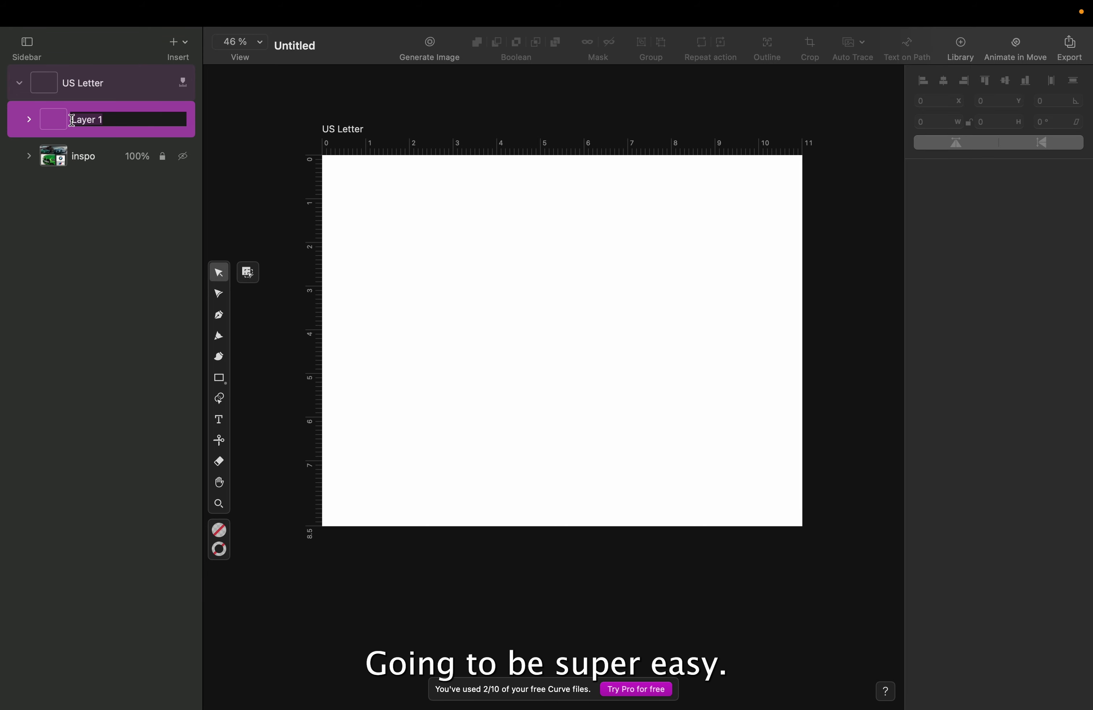
# Step: Rename the new layer above the inspo layer as shapes
pyautogui.write('hape')
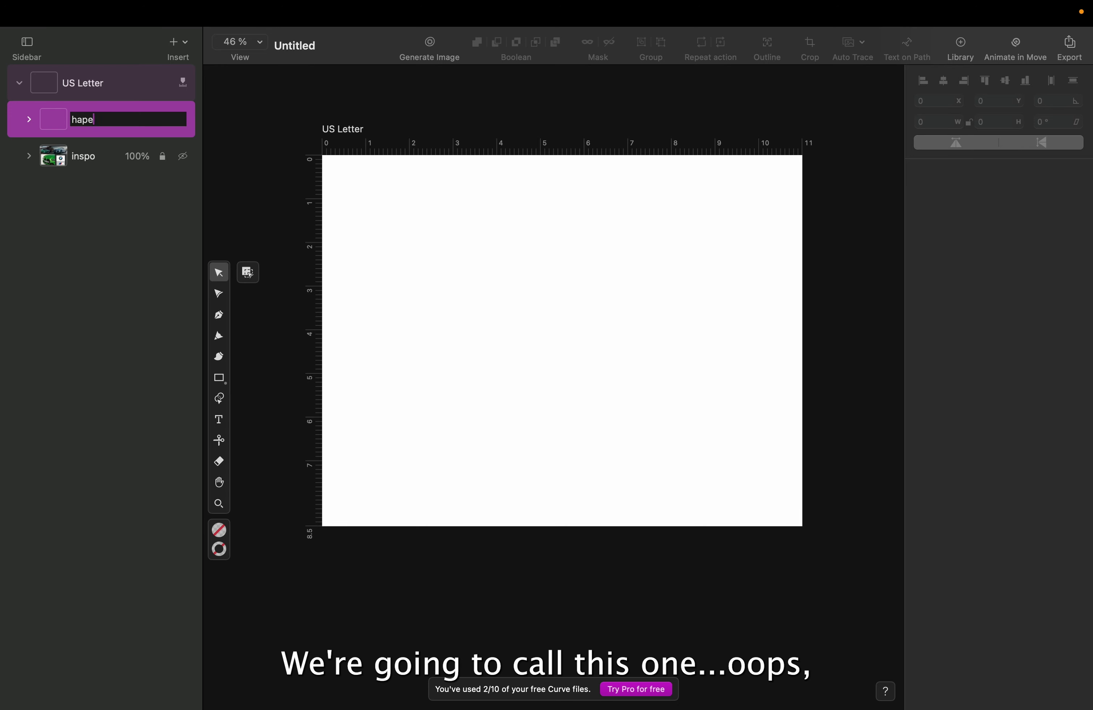
pyautogui.press('BackSpace')
pyautogui.press('BackSpace')
pyautogui.press('BackSpace')
pyautogui.press('BackSpace')
pyautogui.write('shapes')
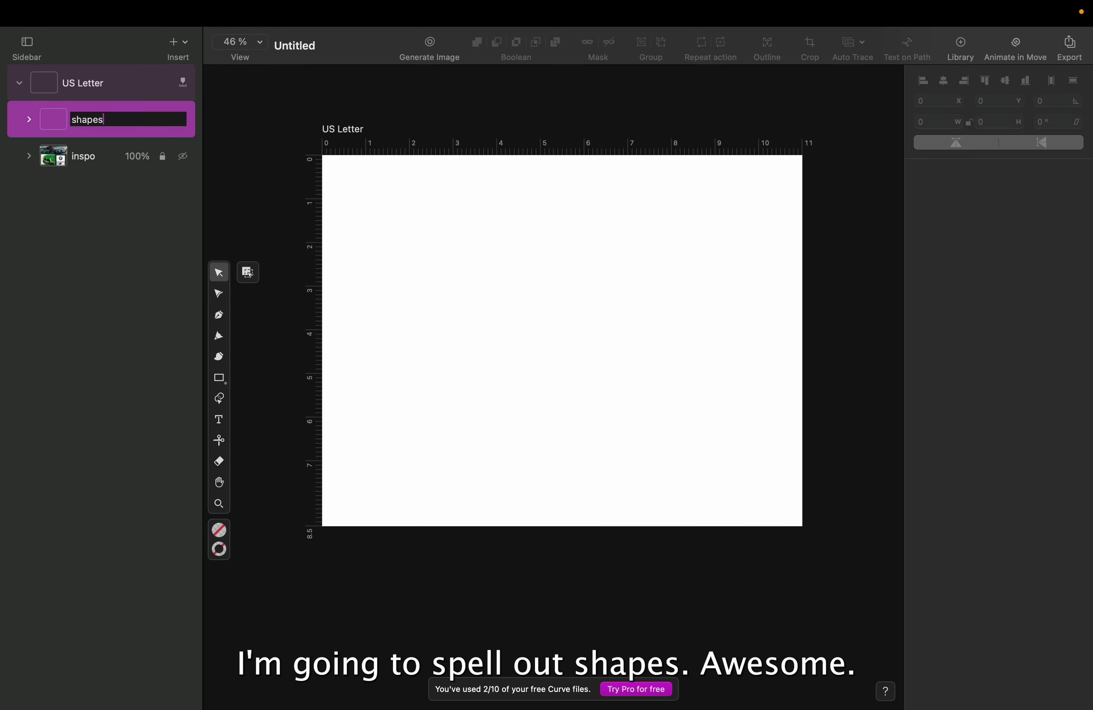
pyautogui.press('Return')
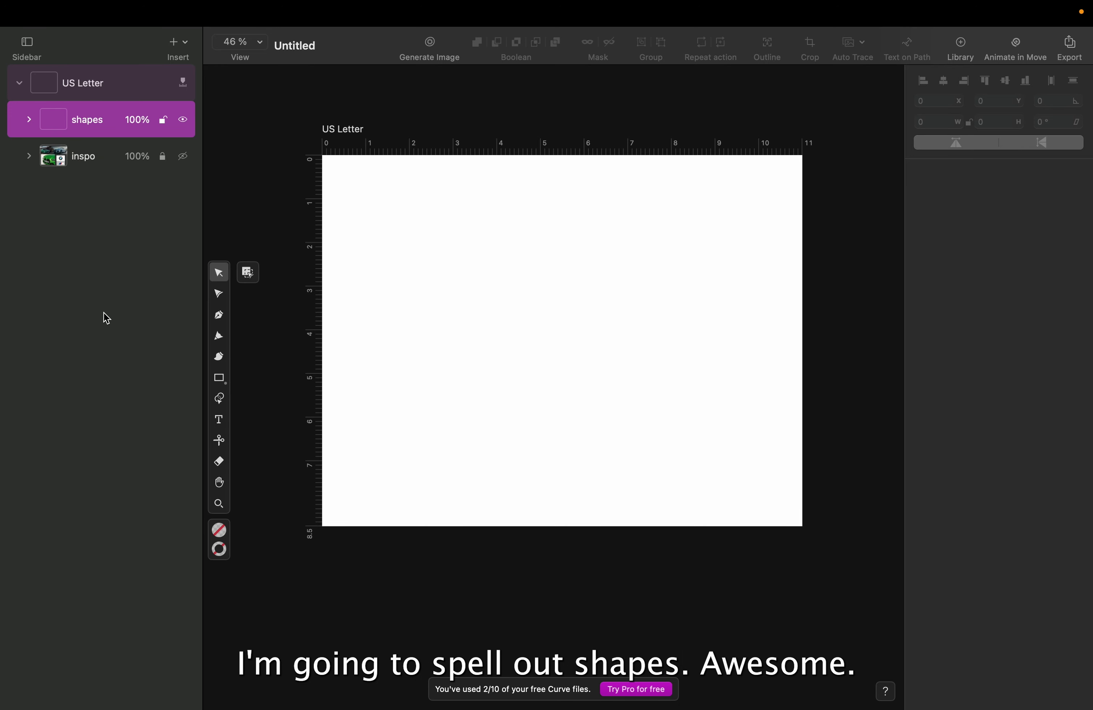
# Step: Show the hidden inspo layer and choose the ellipse shape for drawing beside the BMW roundel
pyautogui.click(183, 156)
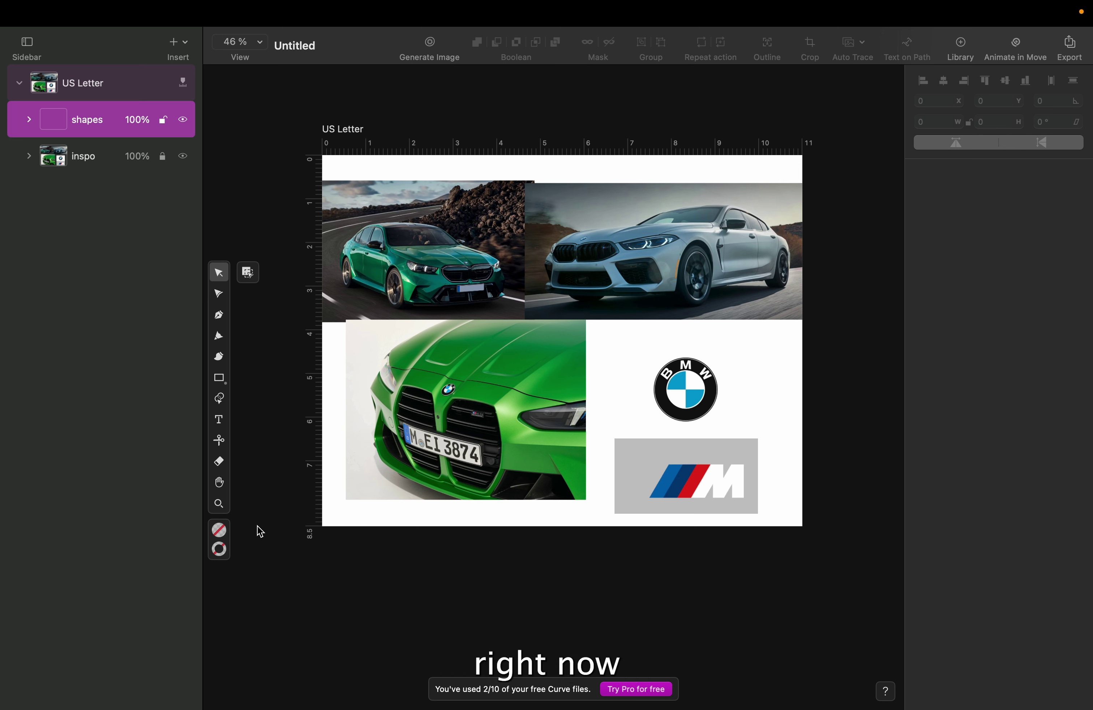
pyautogui.click(225, 385)
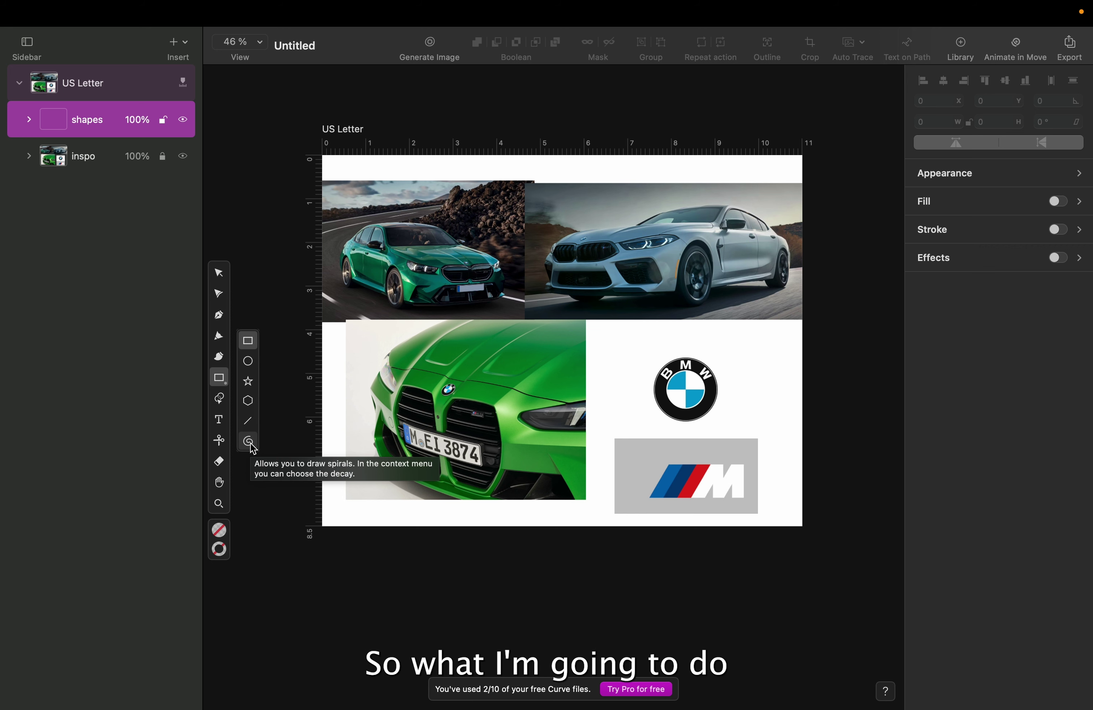
pyautogui.click(248, 365)
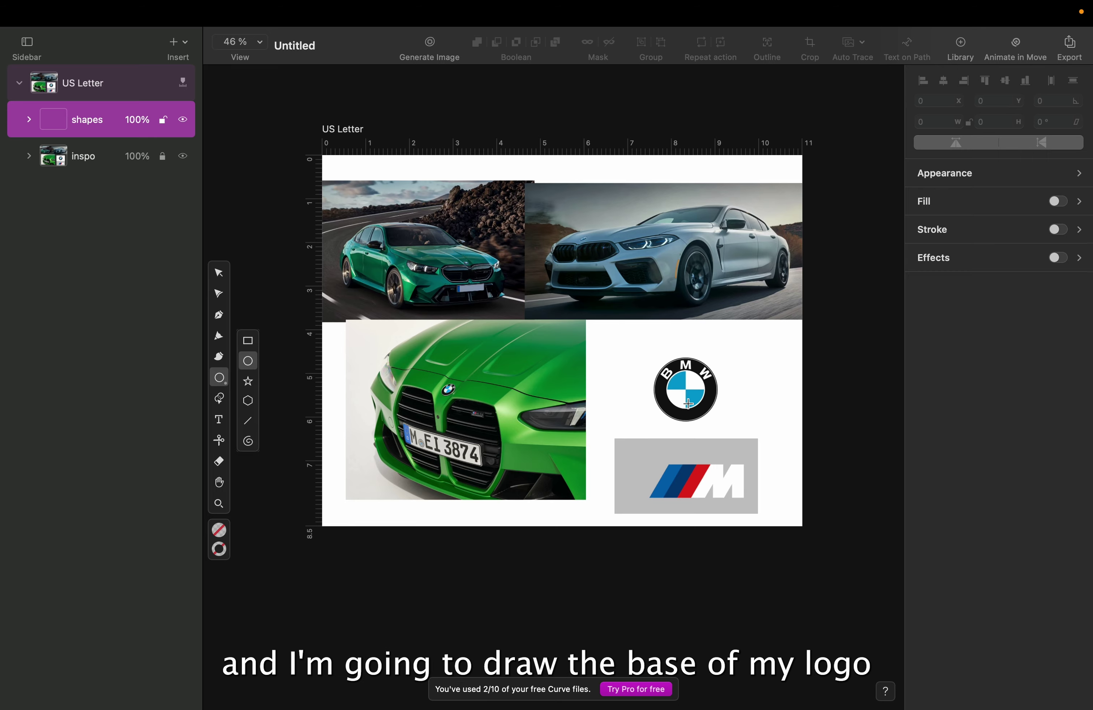
pyautogui.scroll(5, 707, 420)
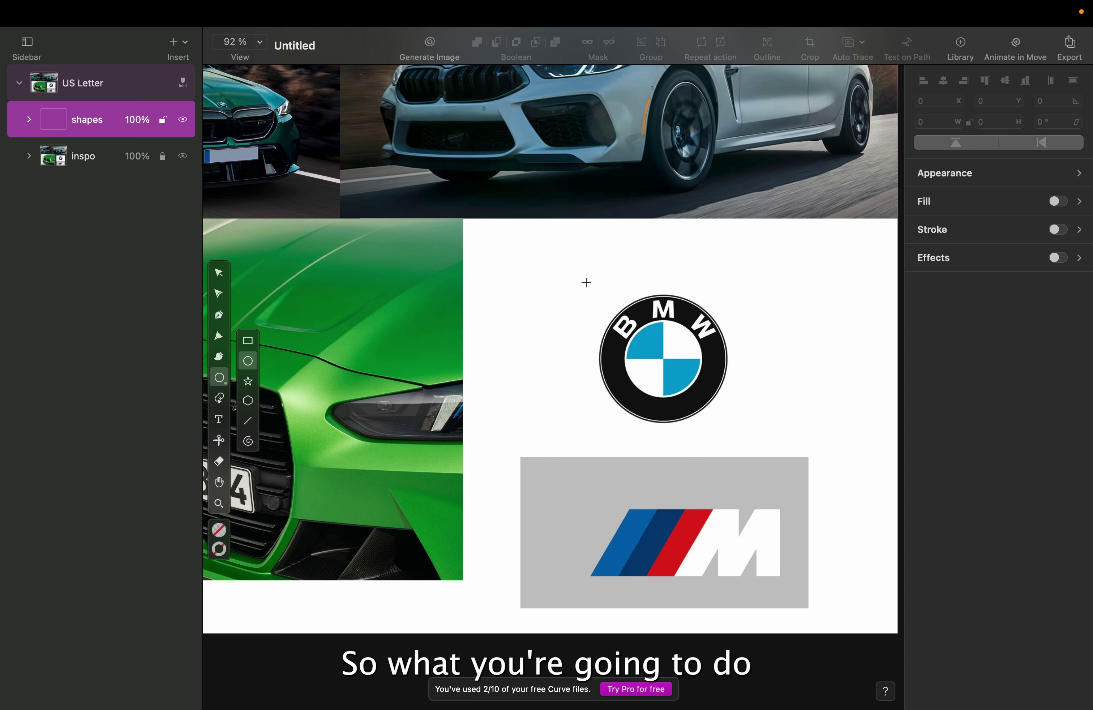
pyautogui.moveTo(587, 282); pyautogui.dragTo(680, 291)
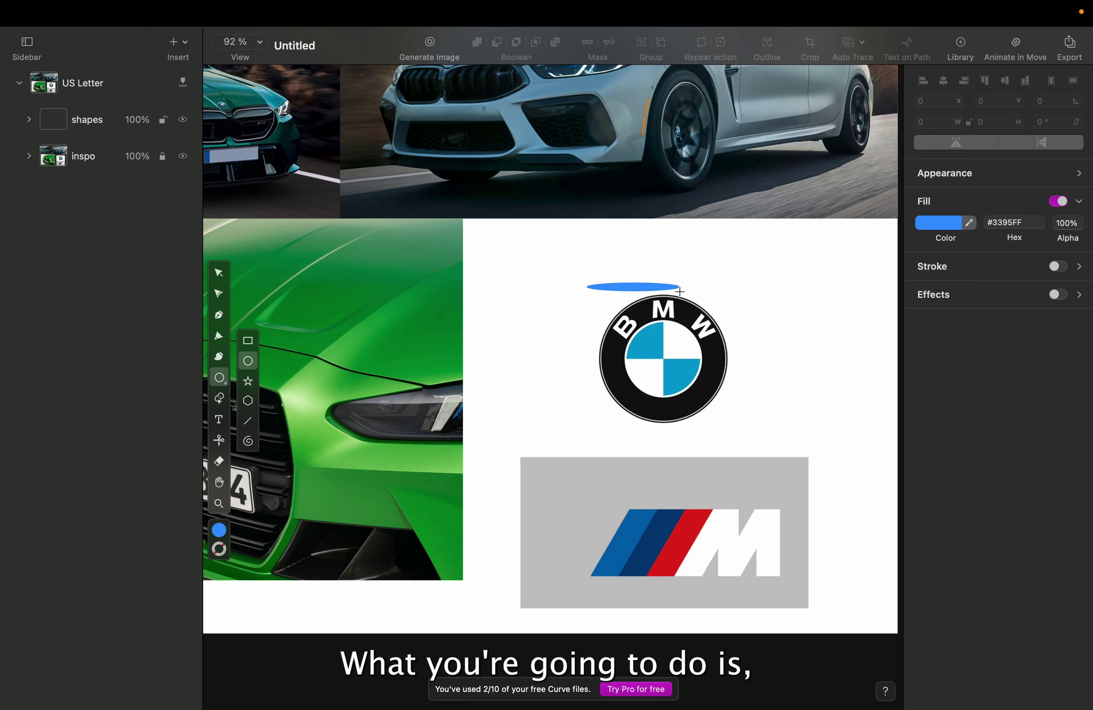
pyautogui.moveTo(676, 296)
pyautogui.mouseDown()
pyautogui.moveTo(664, 360)
pyautogui.moveTo(771, 434)
pyautogui.moveTo(753, 417)
pyautogui.mouseUp()
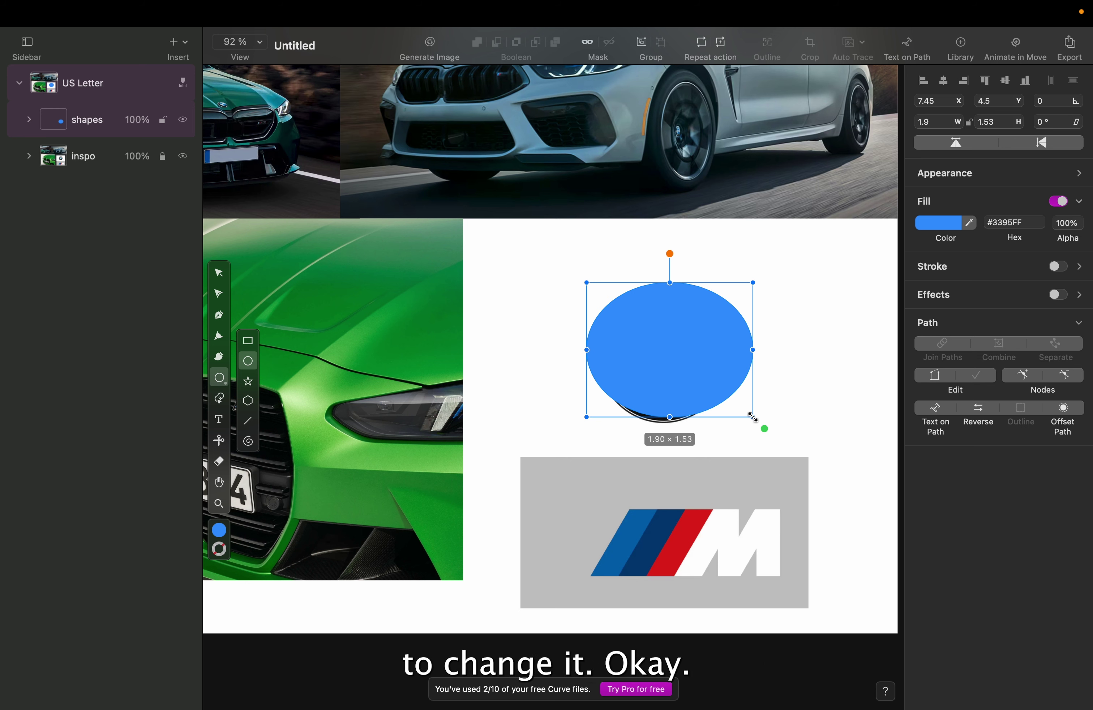
pyautogui.press('Delete')
# Step: Draw a circle about 1.68 × 1.68 in over the BMW roundel and move it to the roundel's left side
pyautogui.click(247, 362)
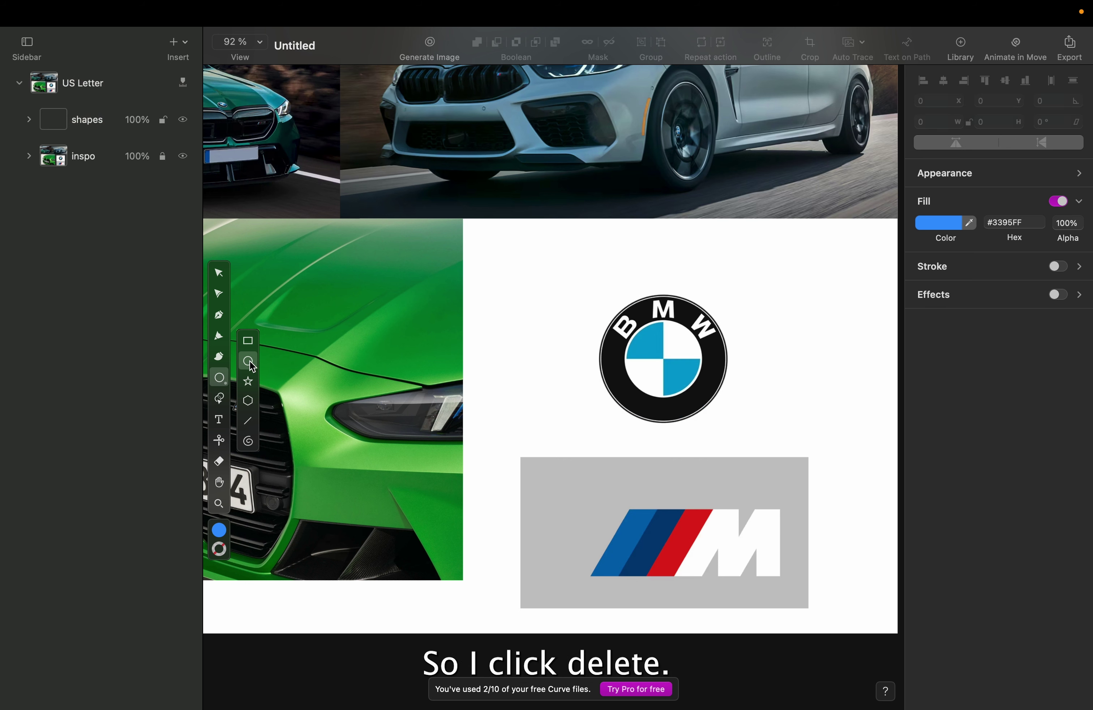
pyautogui.moveTo(577, 263); pyautogui.dragTo(720, 409)
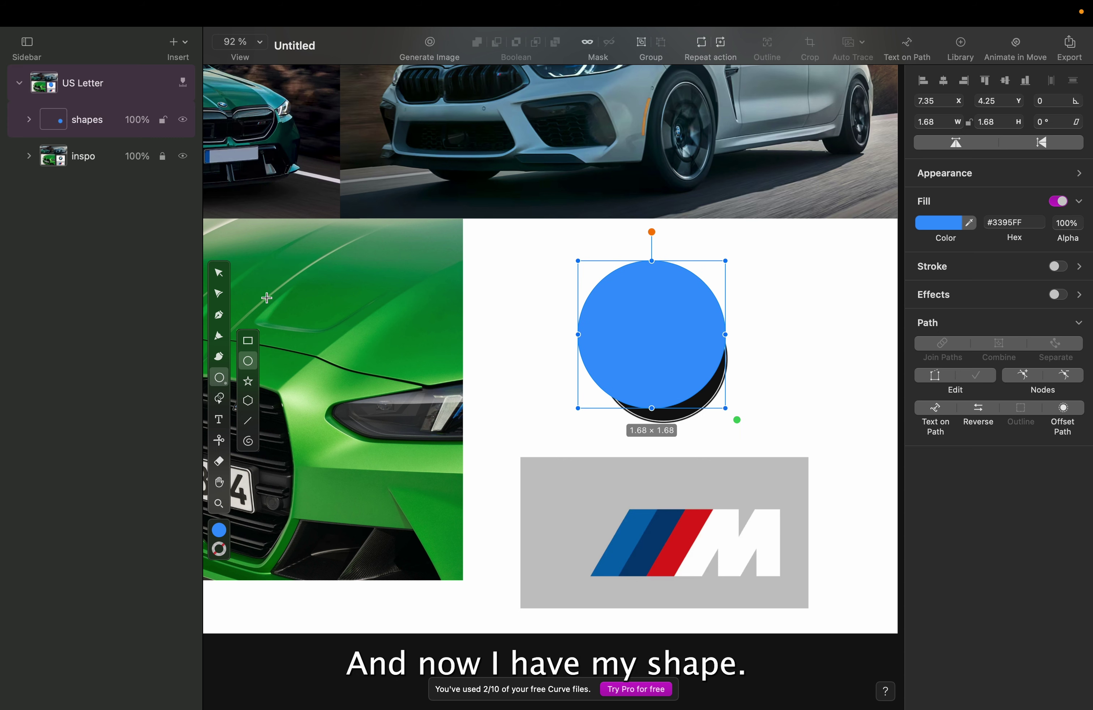
pyautogui.click(220, 273)
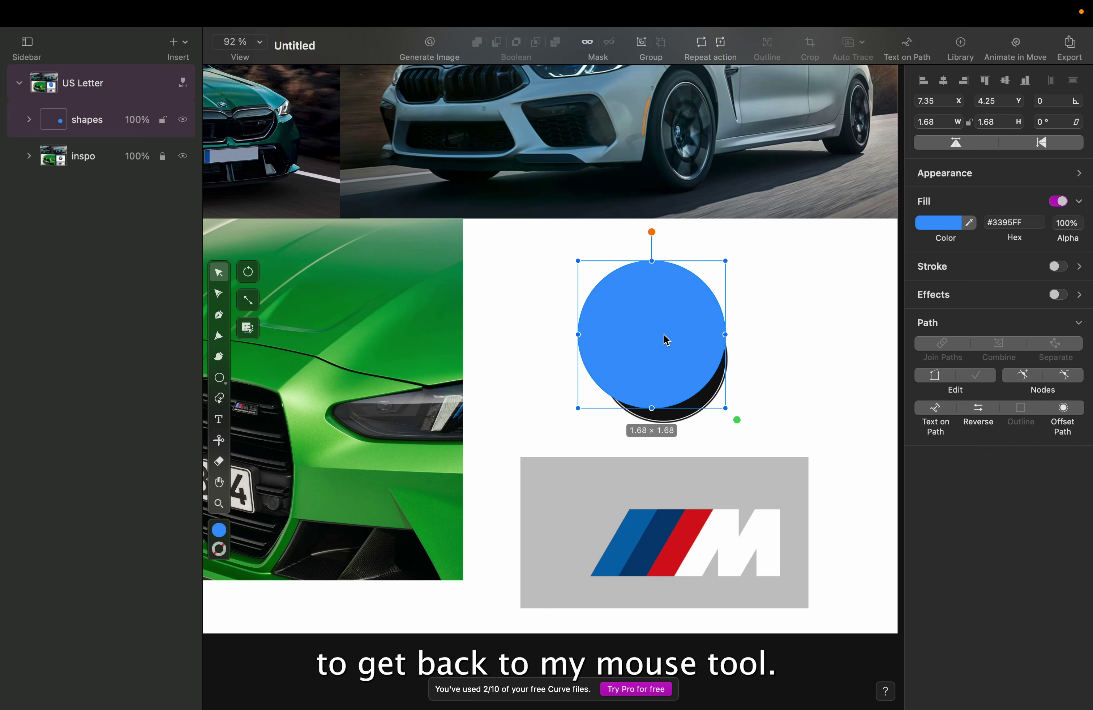
pyautogui.moveTo(664, 335); pyautogui.dragTo(513, 367)
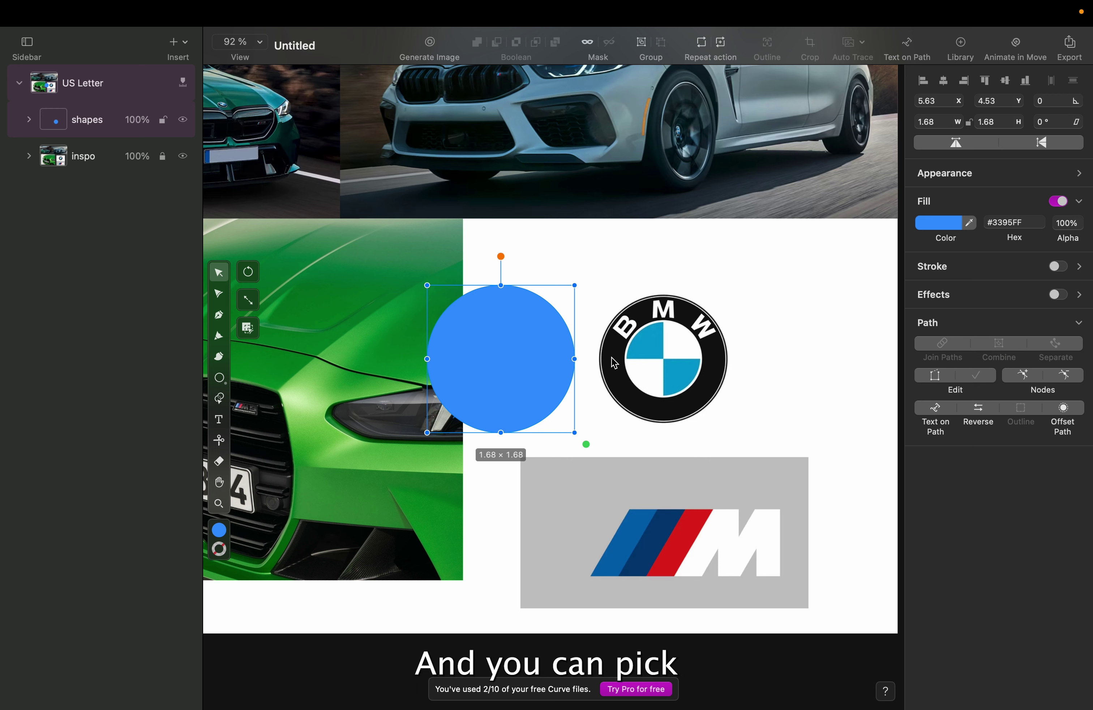
# Step: Change the circle's fill to violet #7133FF and darken it to black #000000
pyautogui.click(935, 229)
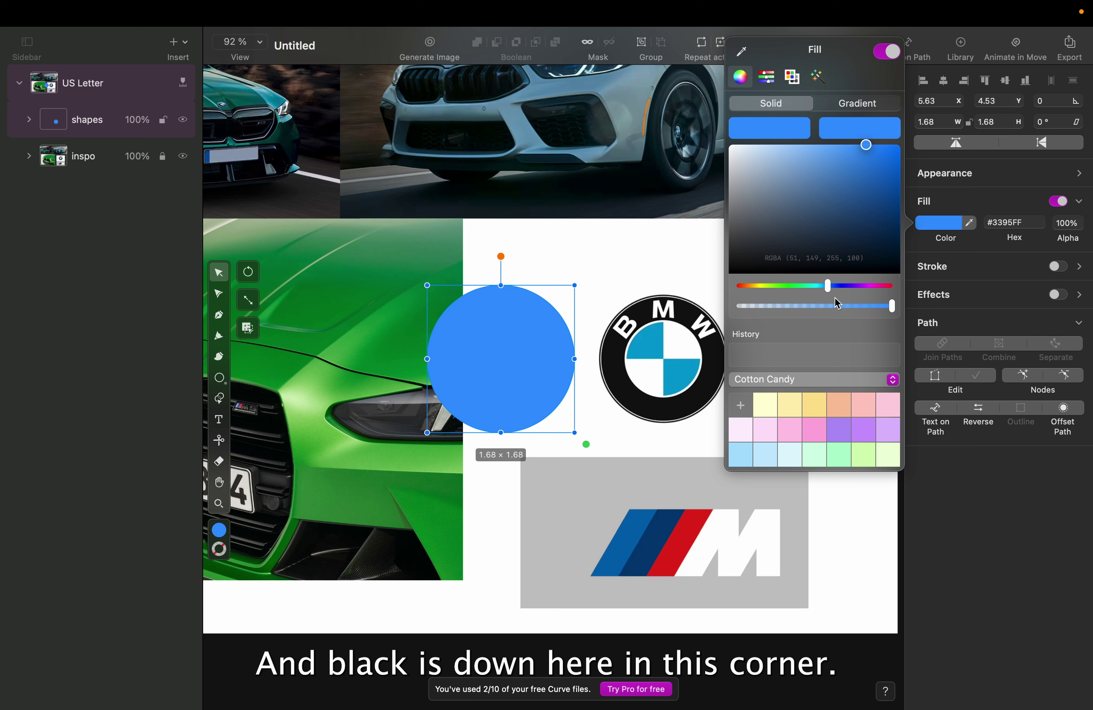
pyautogui.moveTo(828, 286); pyautogui.dragTo(854, 295)
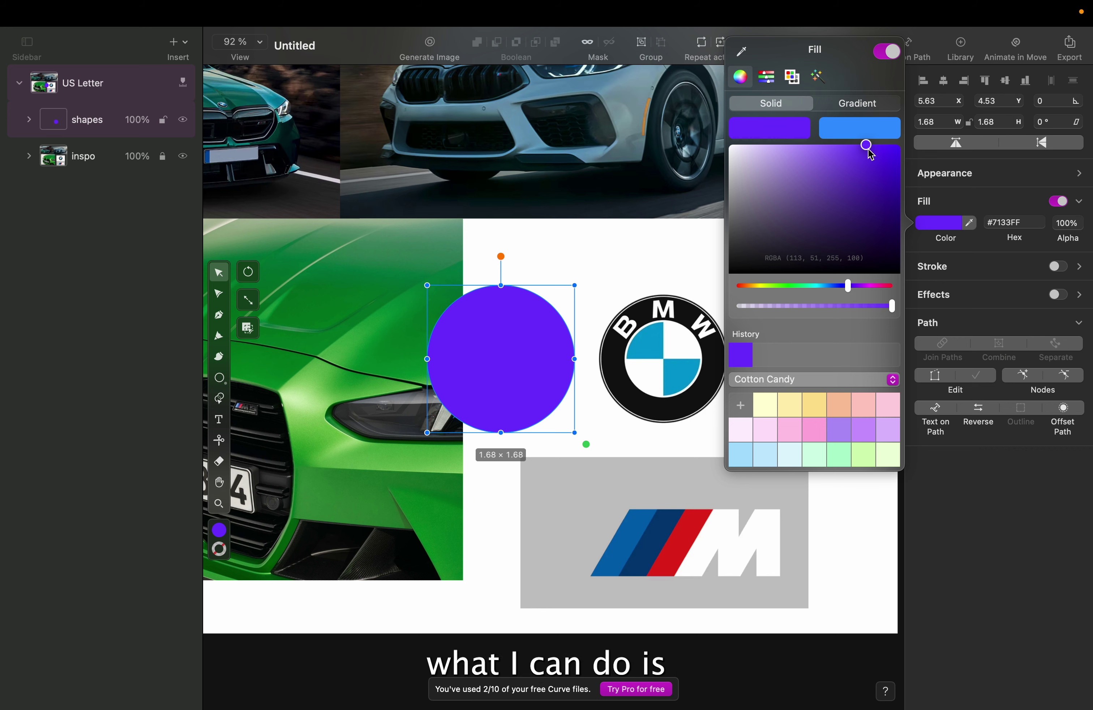
pyautogui.moveTo(868, 149); pyautogui.dragTo(920, 306)
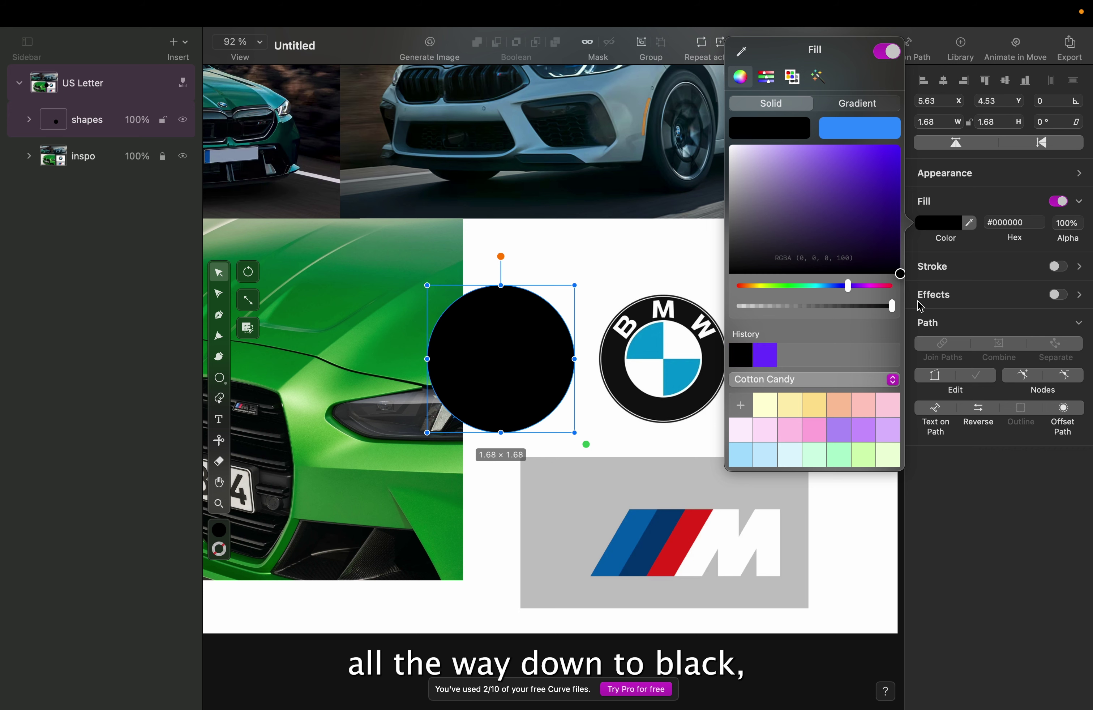
pyautogui.click(957, 196)
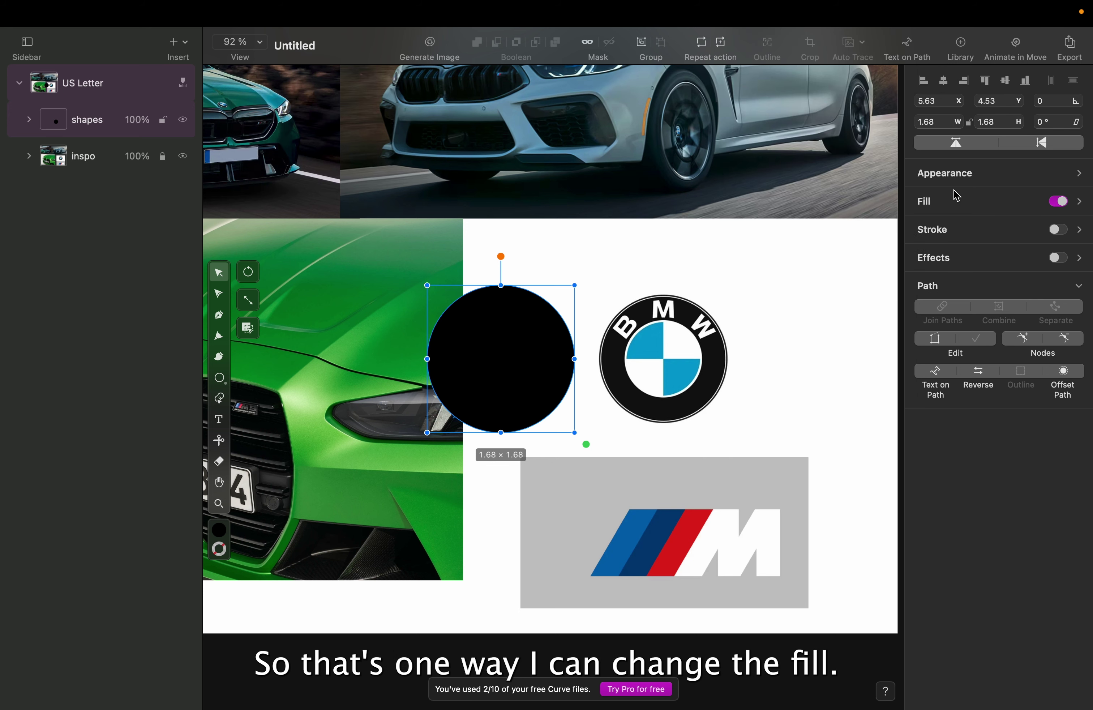
# Step: Undo the black fill and fill the circle with #0F0F0F sampled from the BMW roundel's outer ring
pyautogui.click(931, 211)
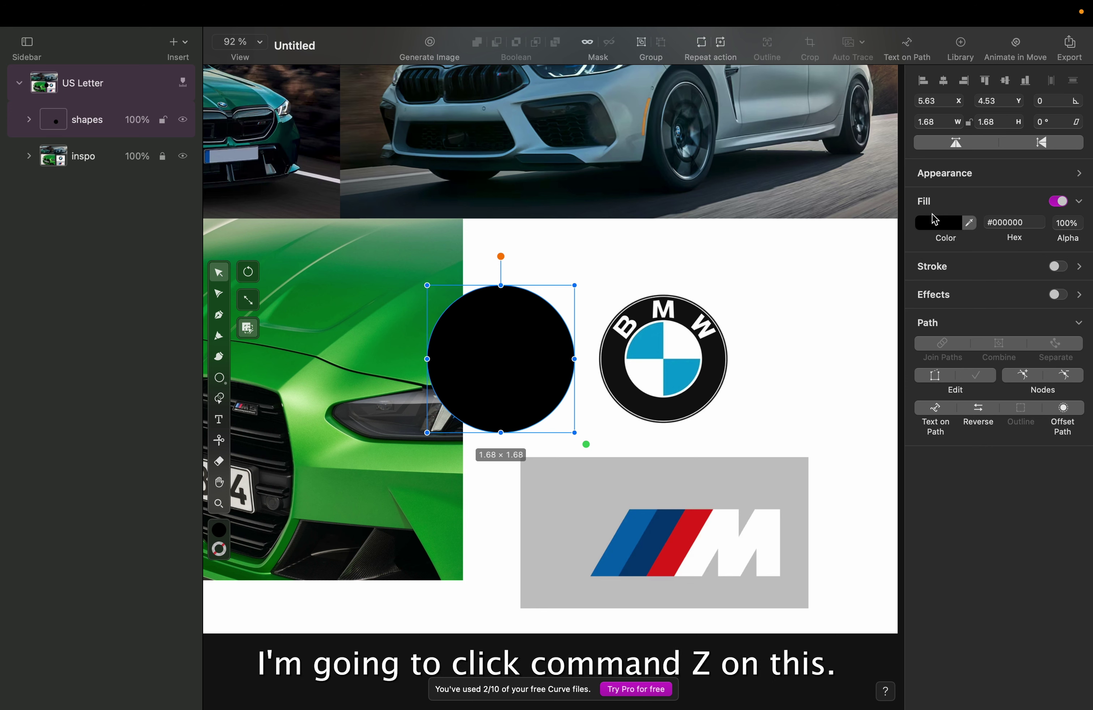
pyautogui.press('super+z')
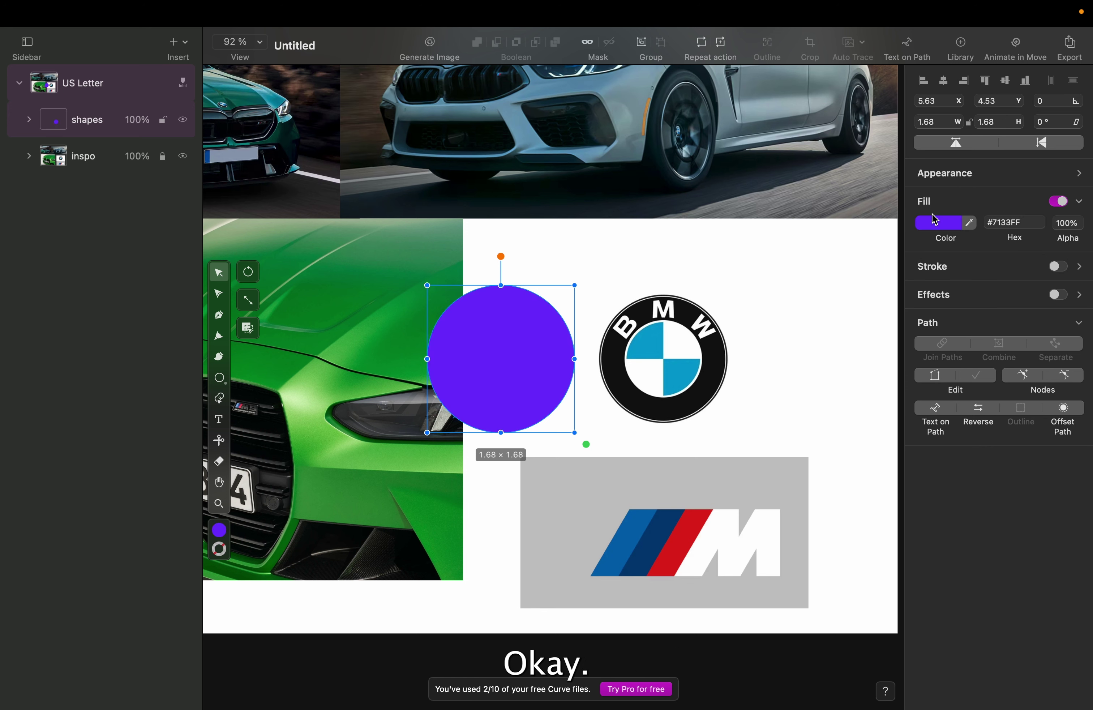
pyautogui.click(973, 225)
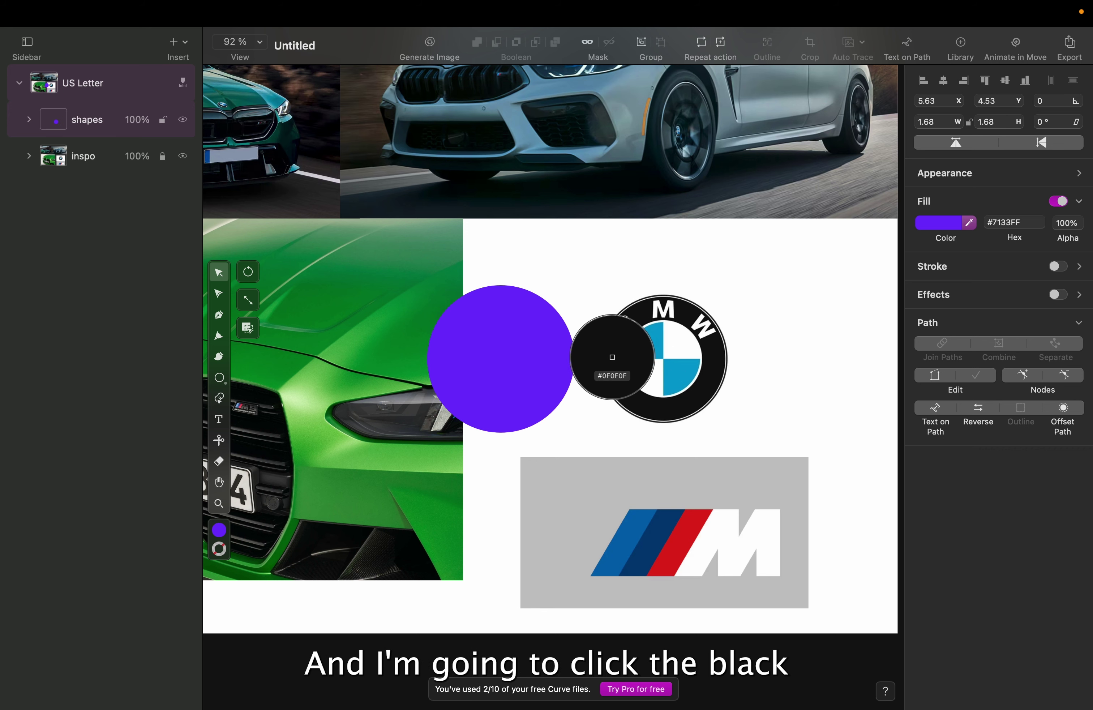
pyautogui.click(614, 360)
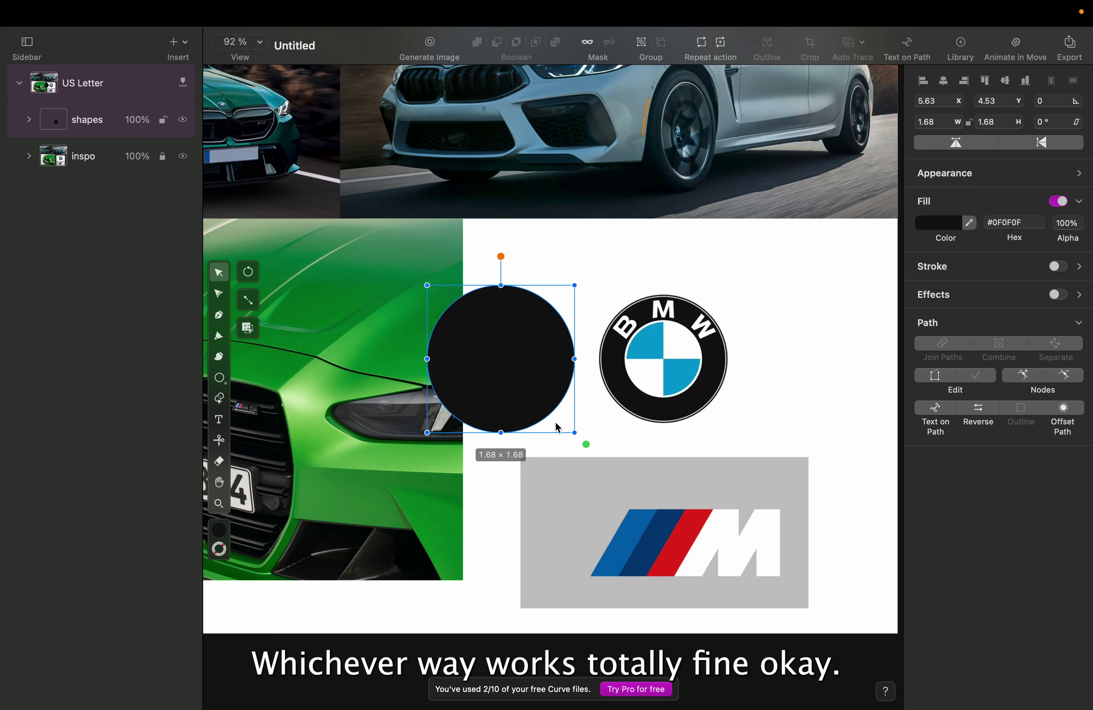
# Step: Shrink the circle proportionally to about 1.48 × 1.48 in, position it level with the BMW roundel, and deselect it
pyautogui.scroll(5, 559, 429)
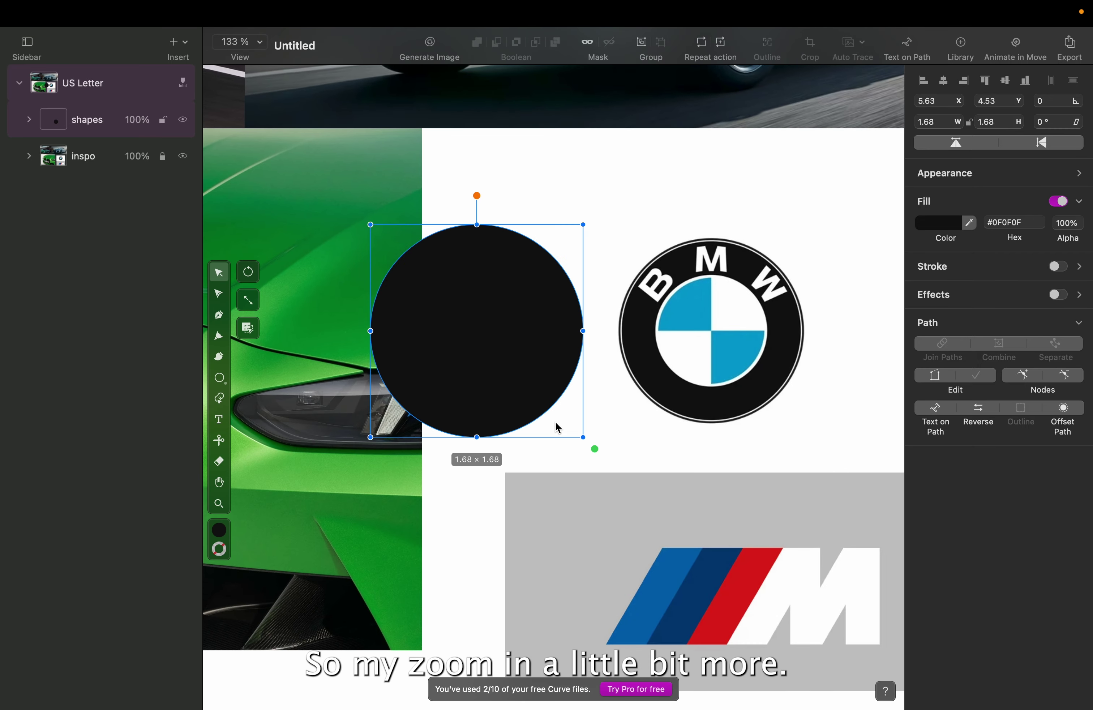
pyautogui.moveTo(508, 341); pyautogui.dragTo(506, 349)
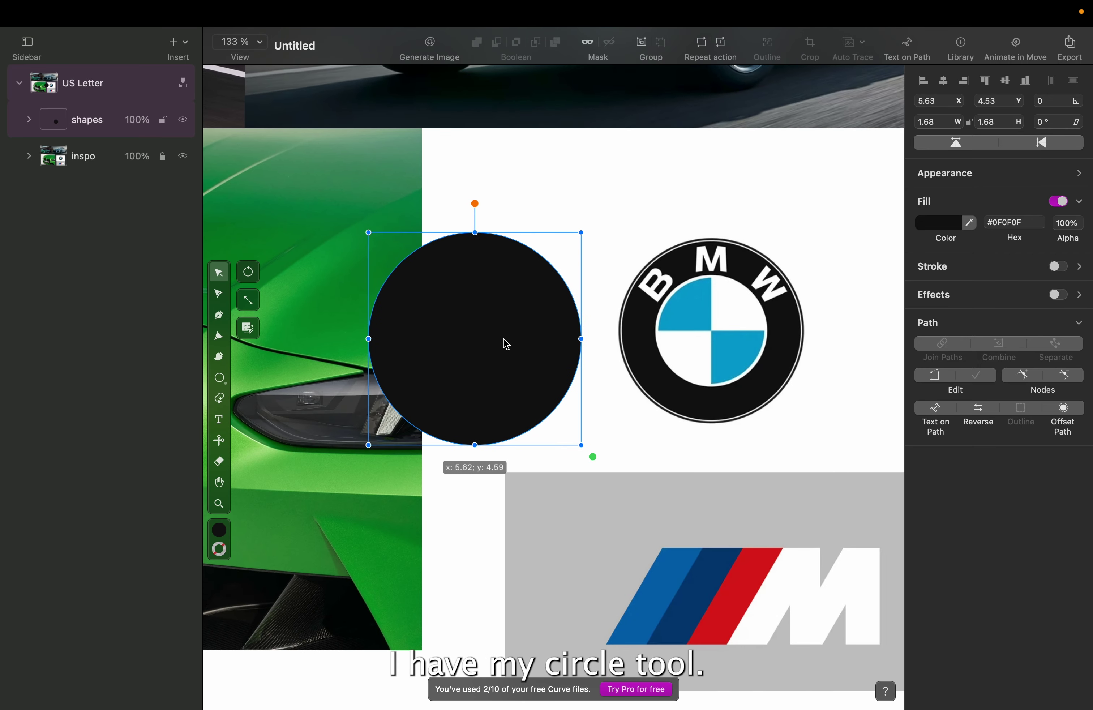
pyautogui.moveTo(582, 445); pyautogui.dragTo(557, 415)
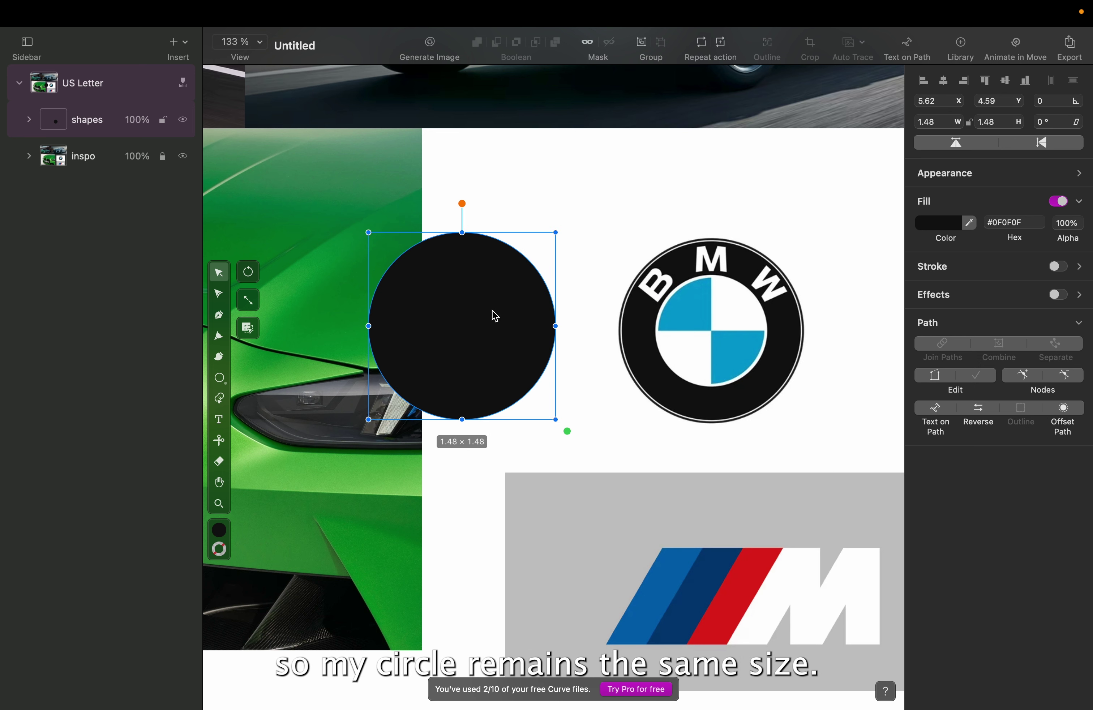
pyautogui.moveTo(495, 313); pyautogui.dragTo(536, 323)
pyautogui.click(639, 168)
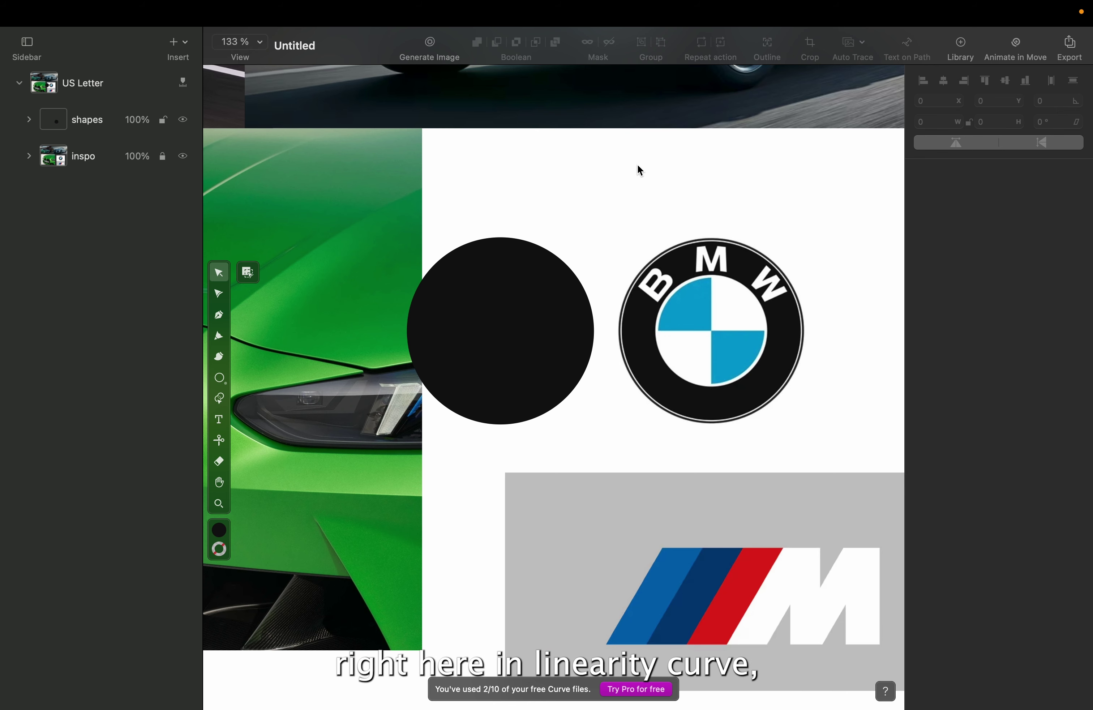
# Step: Lock the shapes layer and add a new layer named honeycomb above it
pyautogui.scroll(-5, 637, 166)
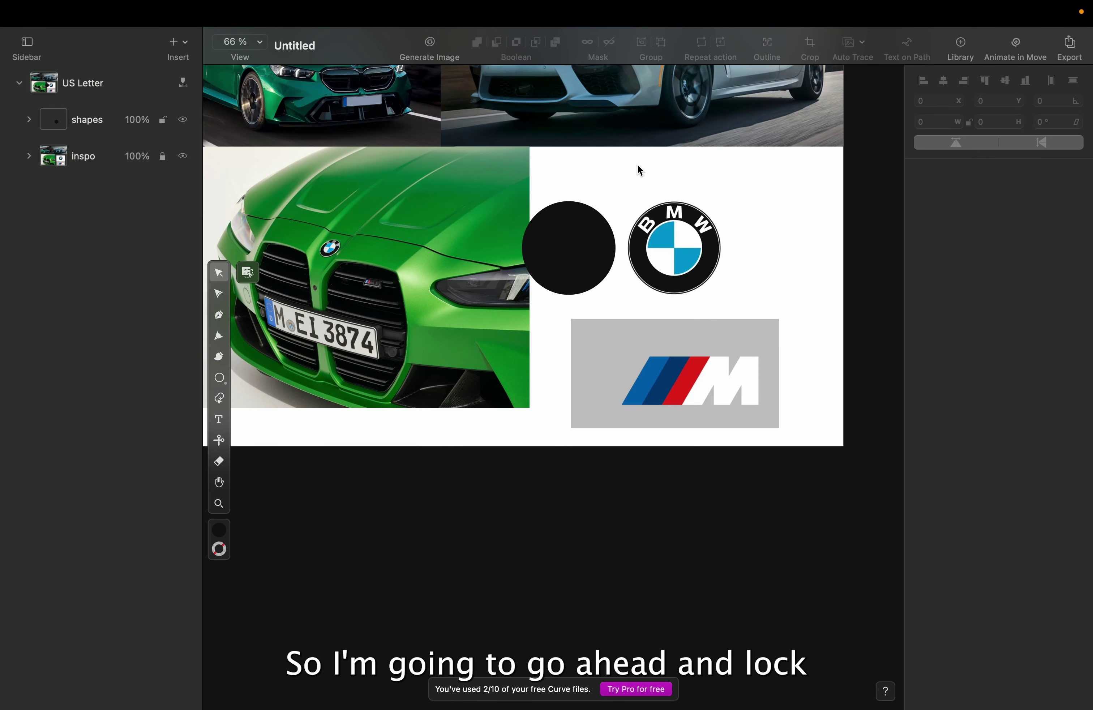
pyautogui.click(163, 120)
pyautogui.click(176, 44)
pyautogui.click(182, 67)
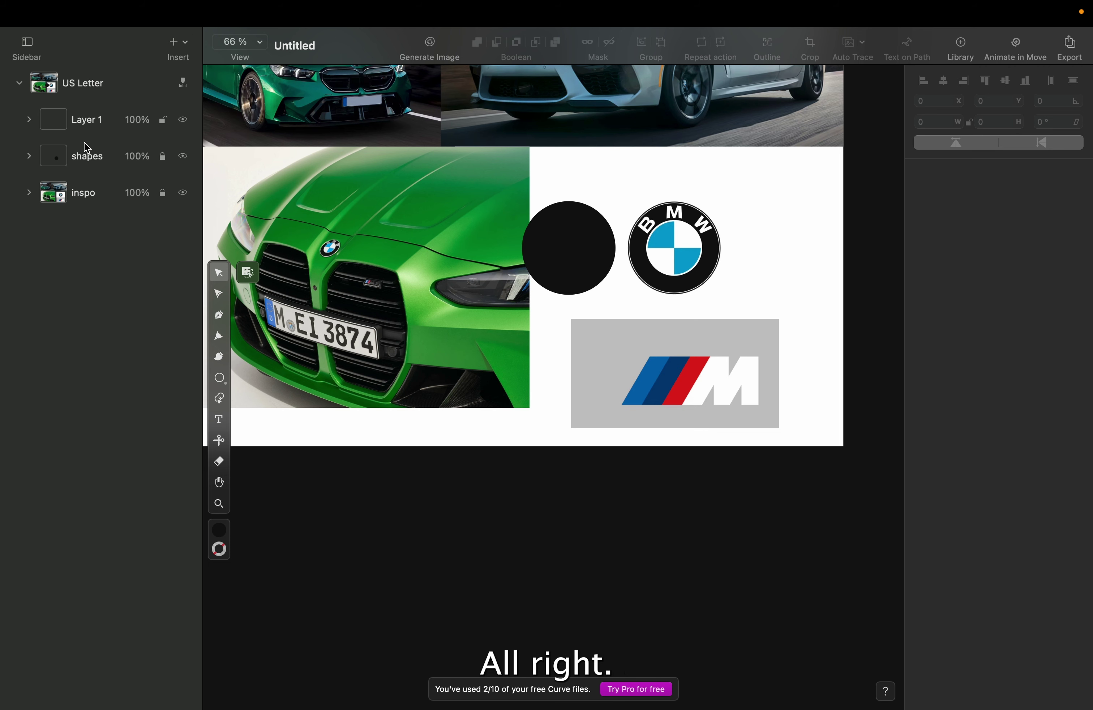
pyautogui.doubleClick(88, 122)
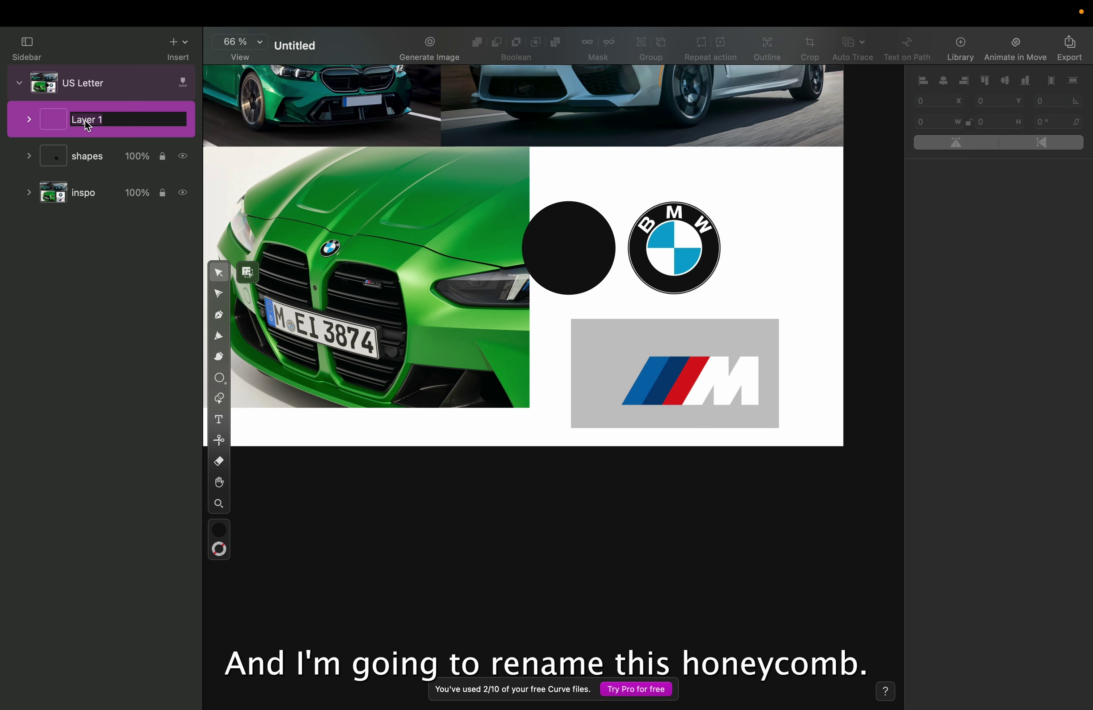
pyautogui.write('honeycomb')
pyautogui.press('Return')
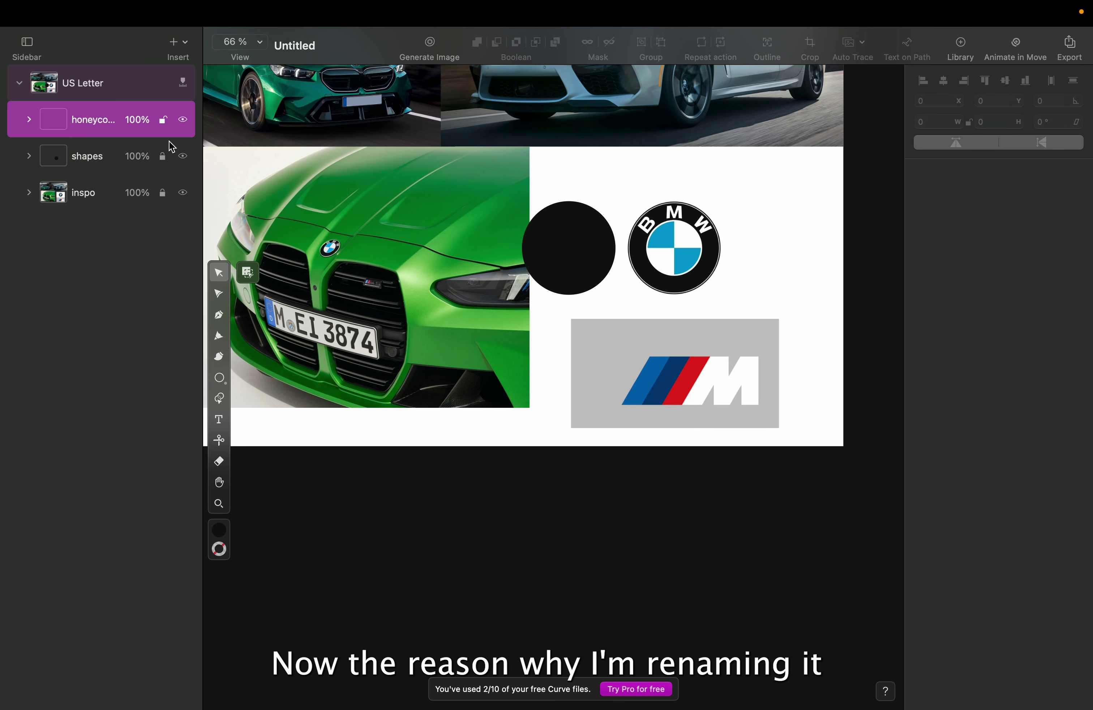
# Step: Examine the white car's headlights and mesh air intakes and compare them with the BMW roundel's shapes
pyautogui.scroll(5, 568, 225)
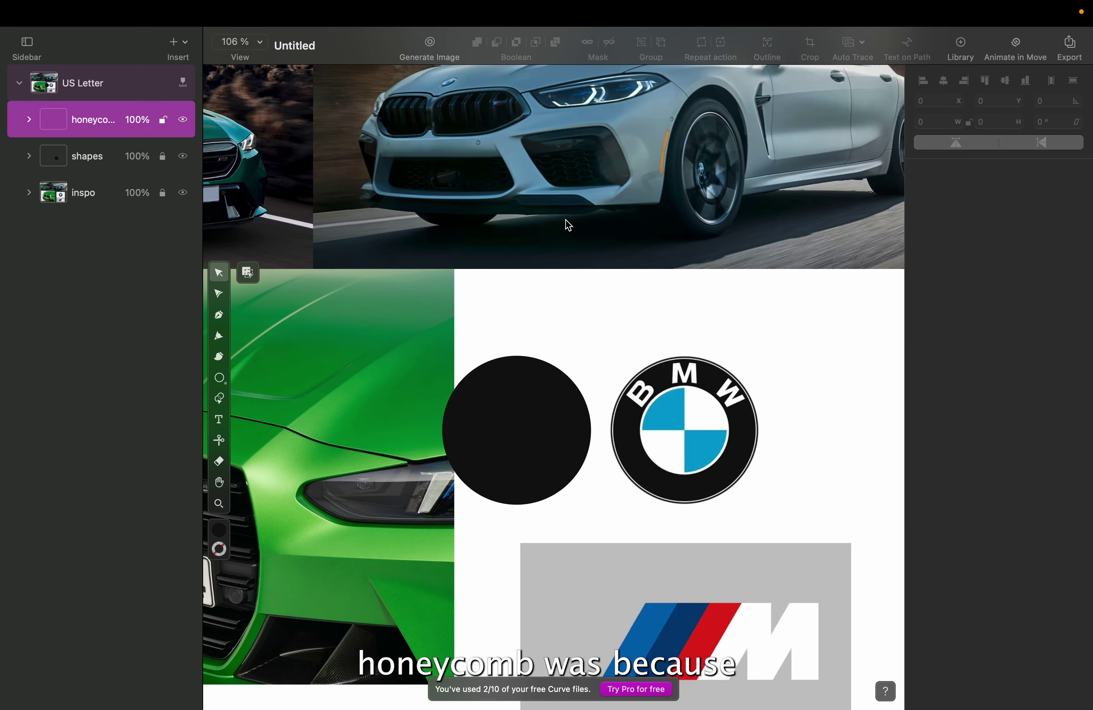
pyautogui.scroll(6, 568, 225)
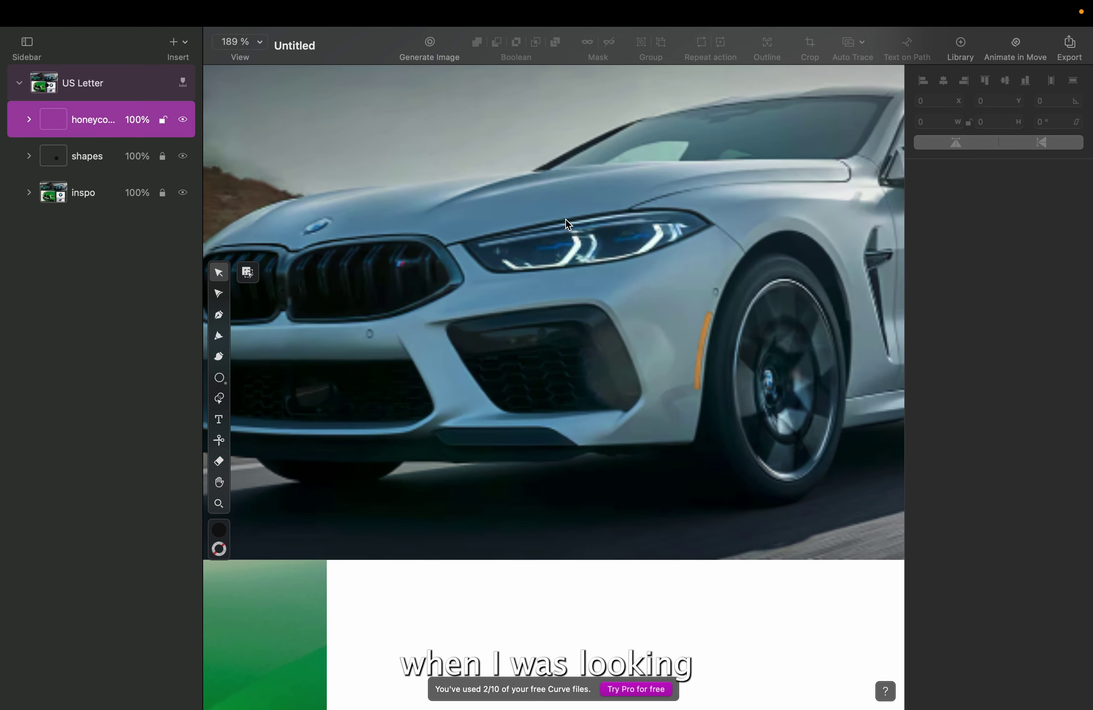
pyautogui.scroll(2, 568, 225)
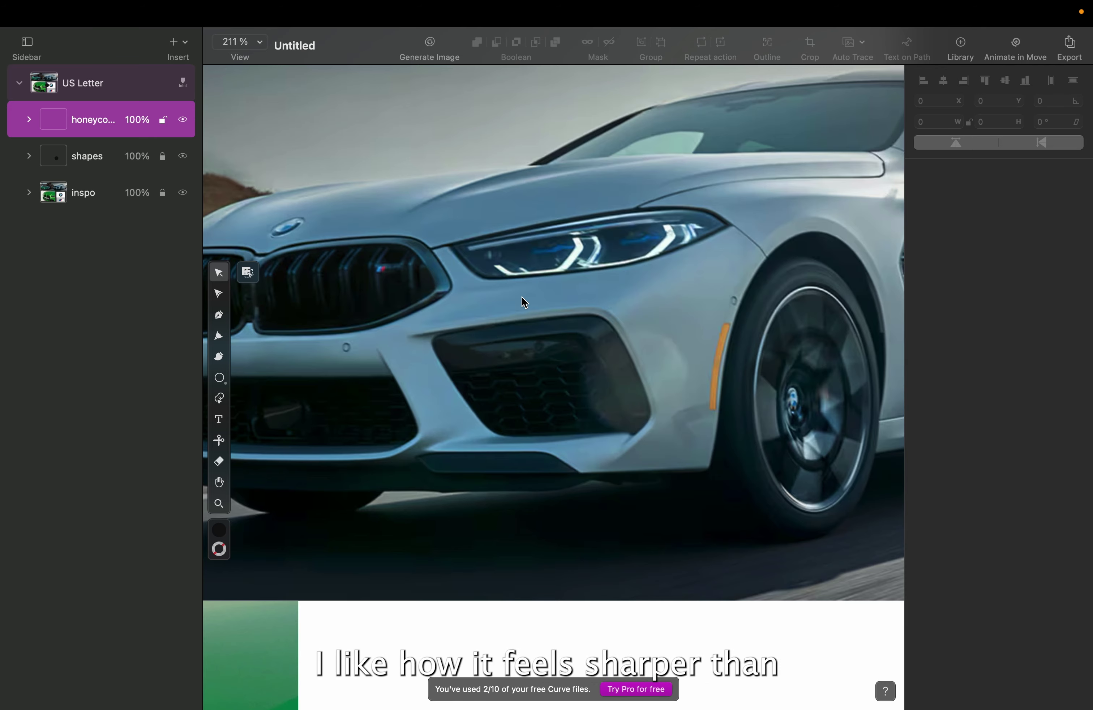
pyautogui.scroll(-10, 522, 296)
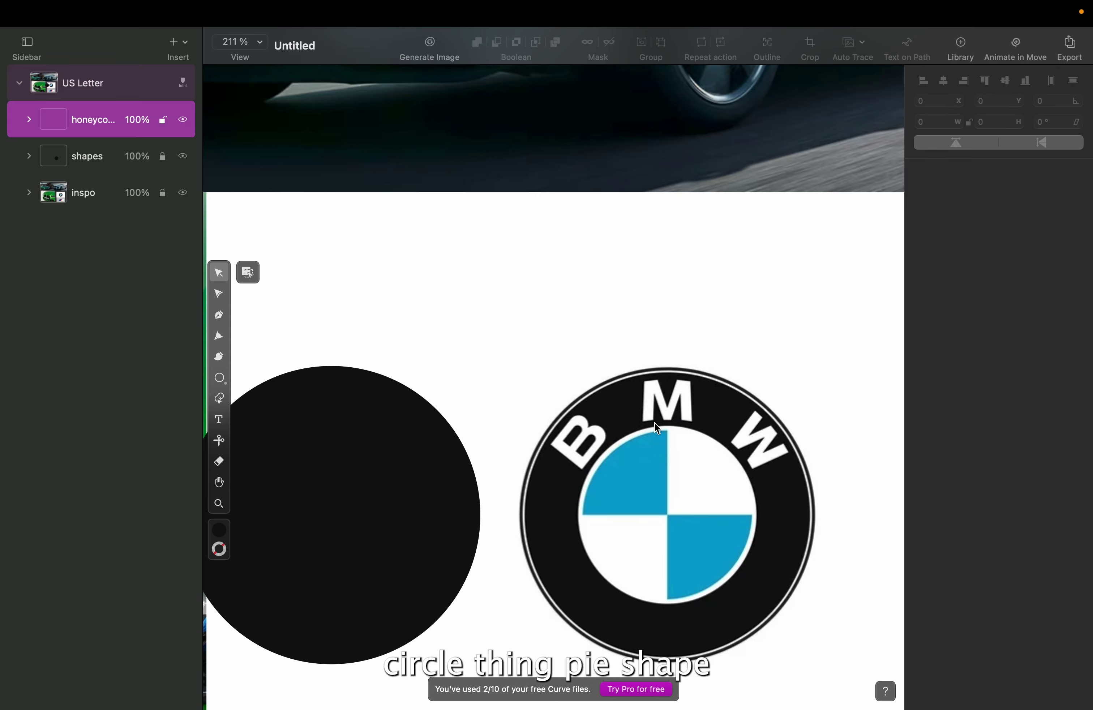
pyautogui.scroll(5, 659, 442)
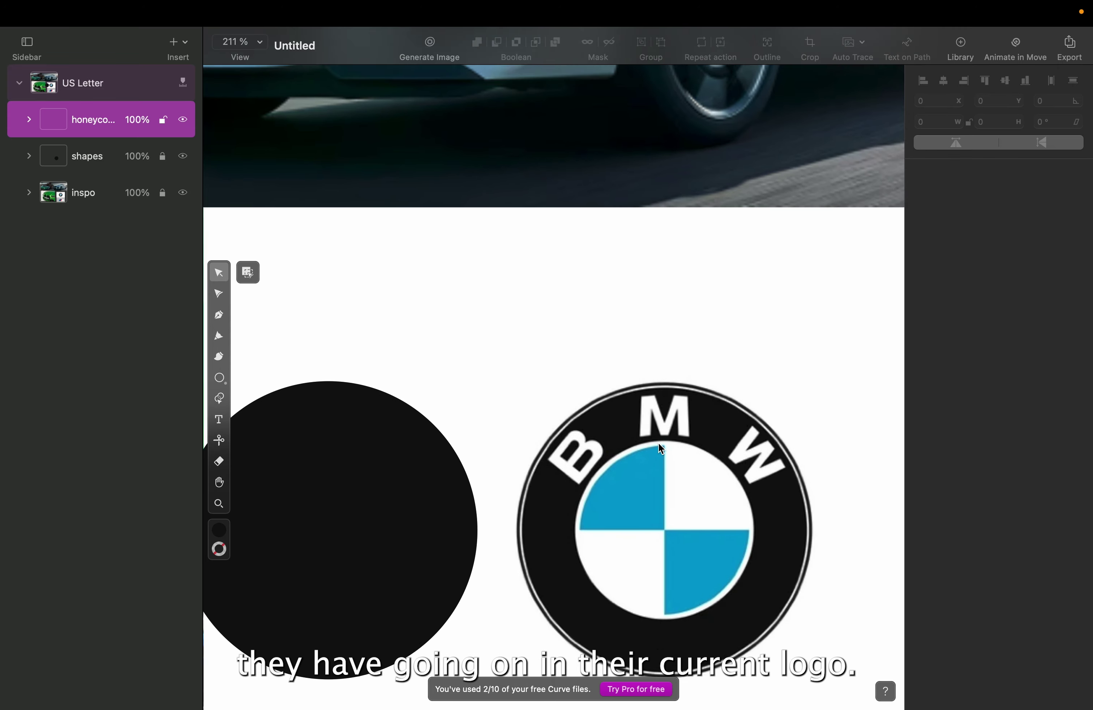
pyautogui.scroll(7, 659, 447)
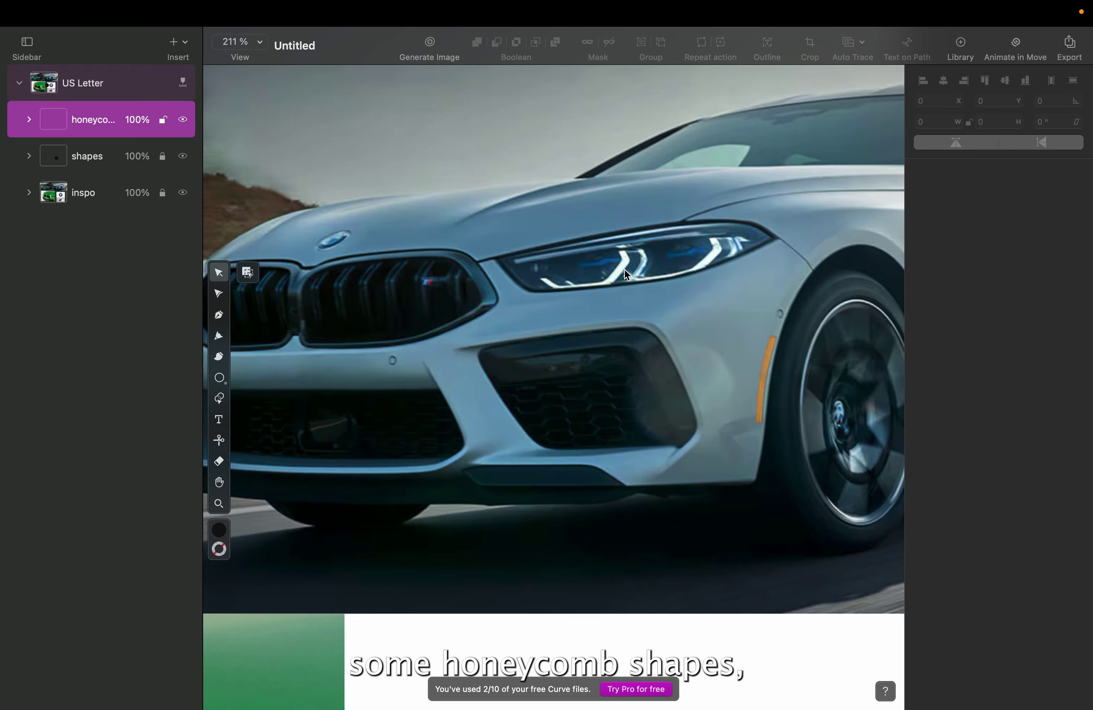
pyautogui.scroll(-5, 624, 269)
pyautogui.scroll(-4, 671, 328)
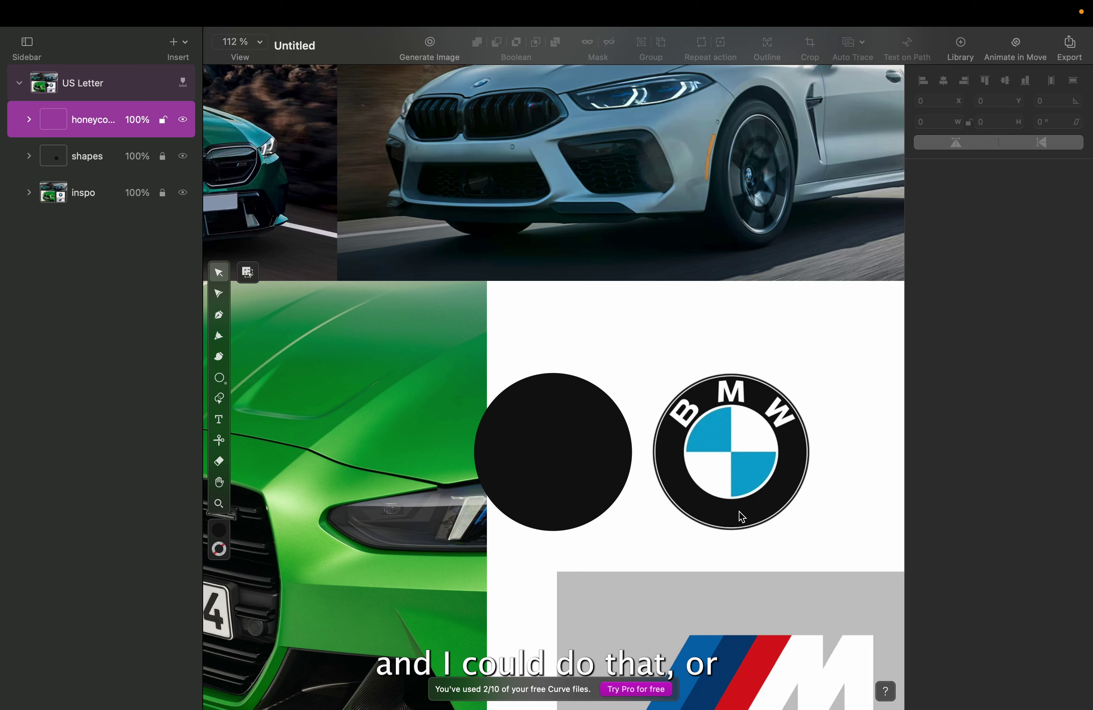
# Step: Search the Unsplash library for honeycomb and place the dense golden honeycomb photo on the honeycomb layer
pyautogui.click(963, 47)
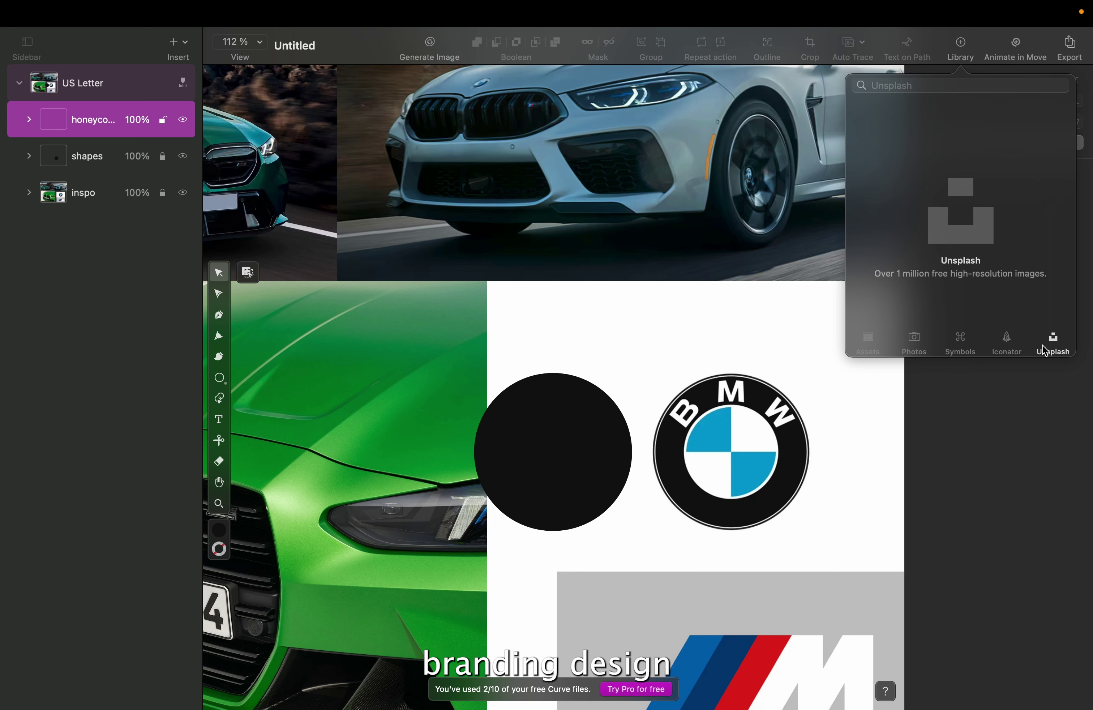
pyautogui.click(917, 87)
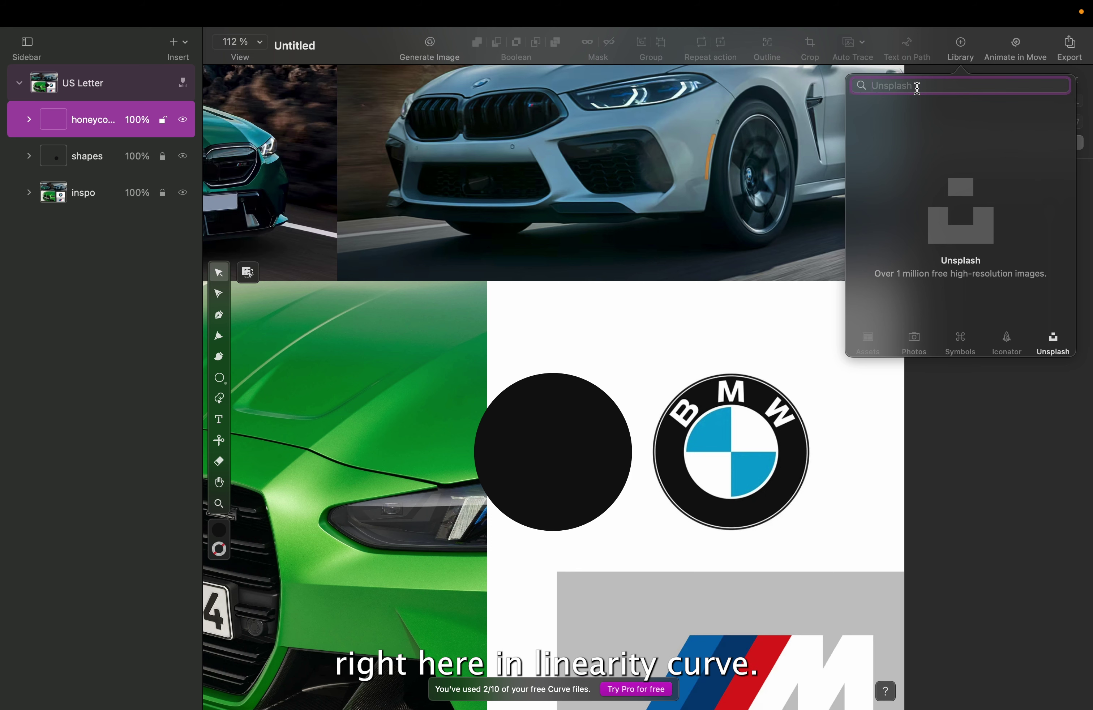
pyautogui.write('honeycomb')
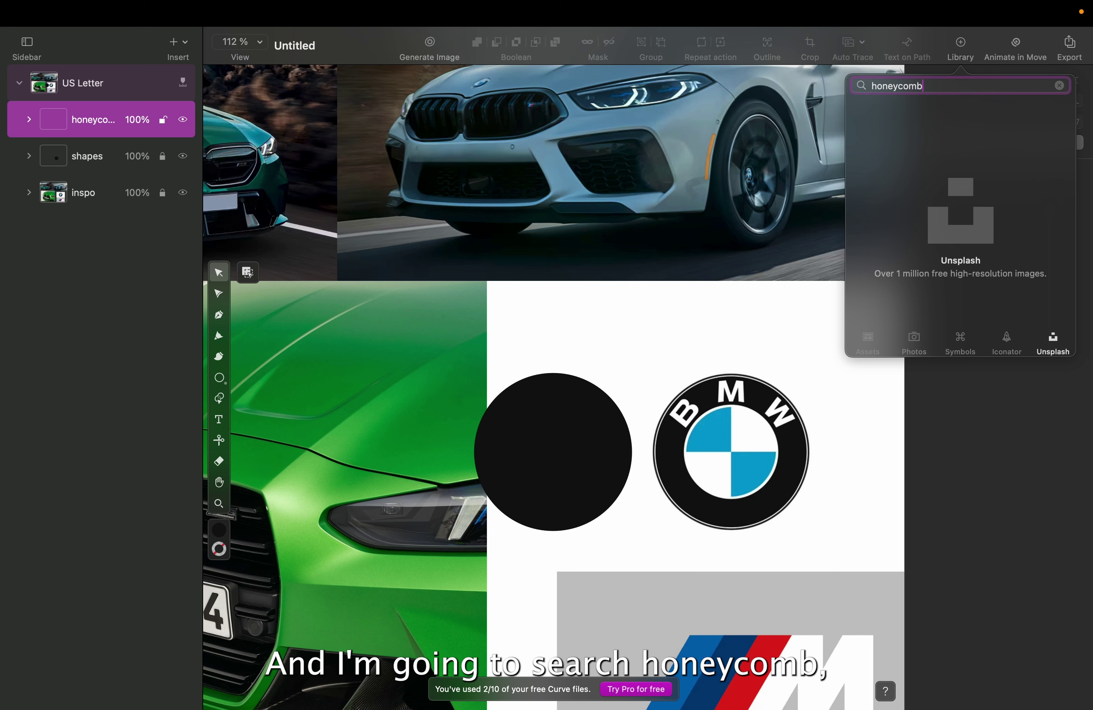
pyautogui.press('Return')
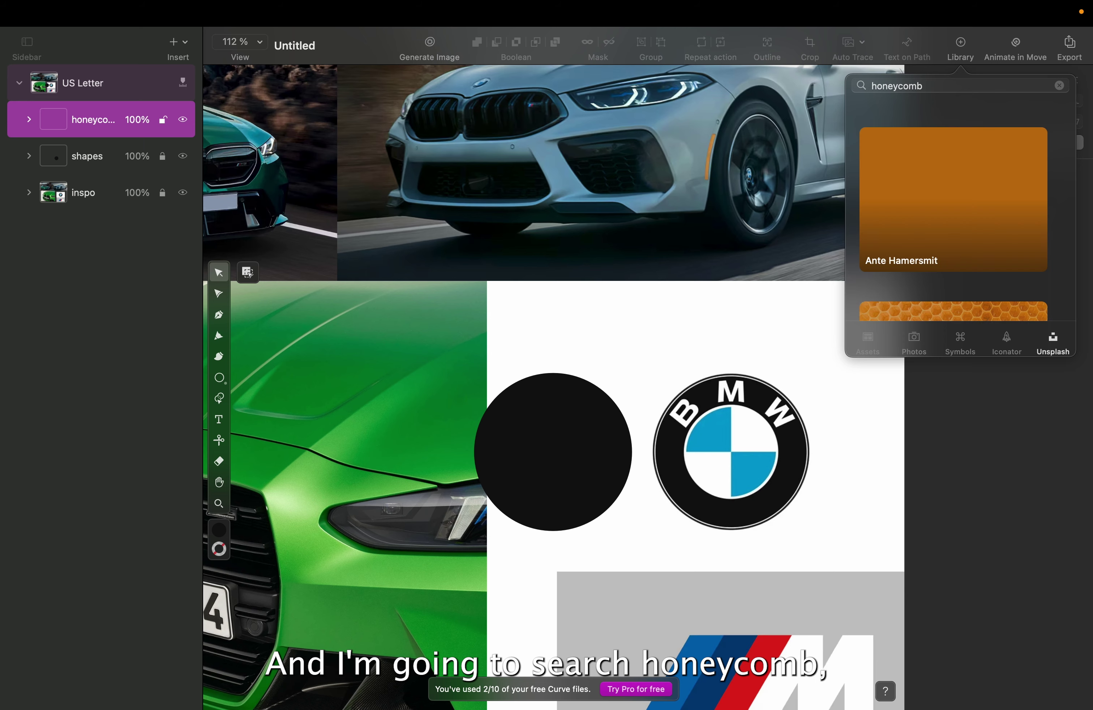
pyautogui.scroll(-10, 948, 209)
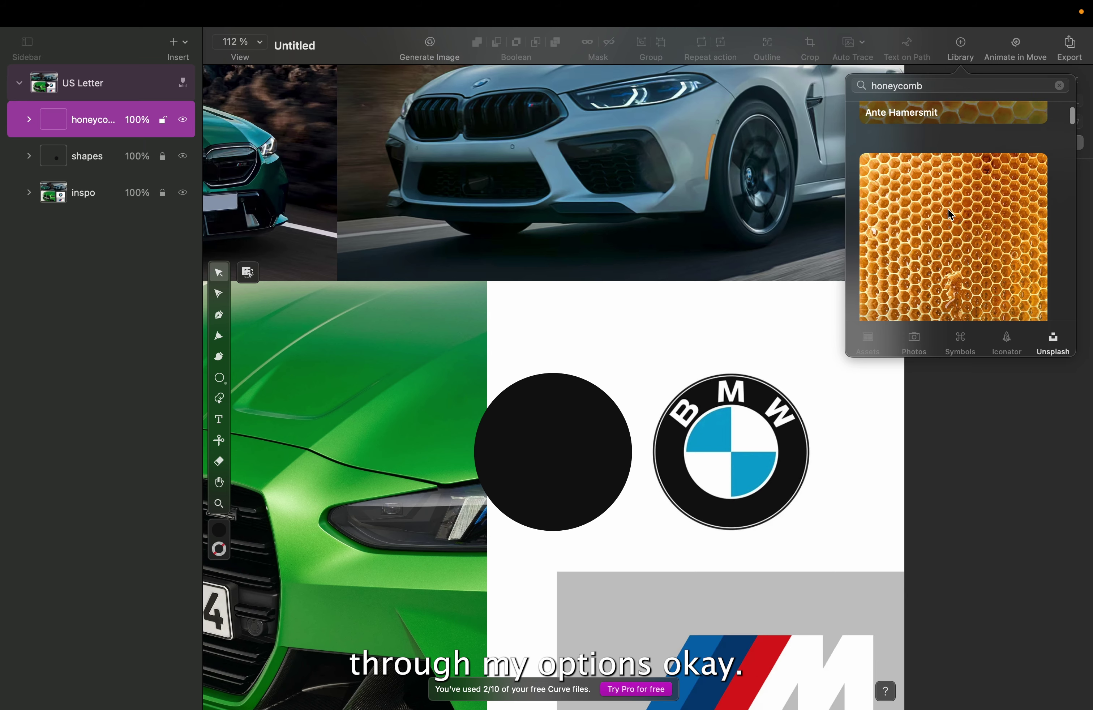
pyautogui.scroll(-3, 948, 209)
pyautogui.scroll(5, 948, 208)
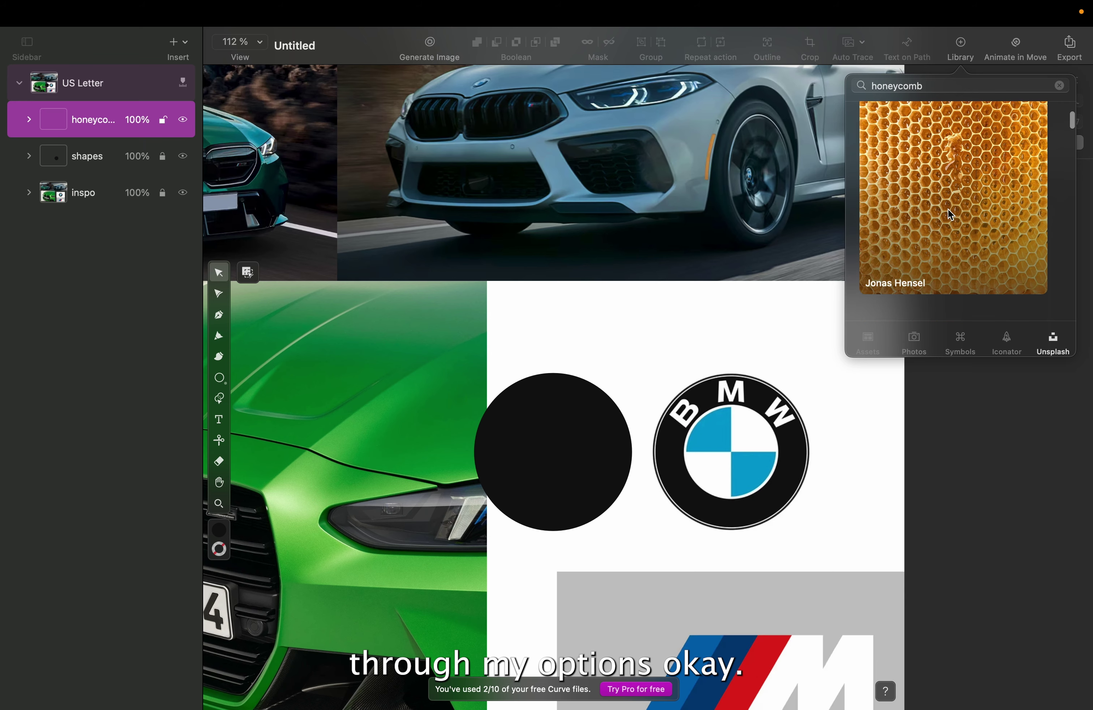
pyautogui.moveTo(928, 177); pyautogui.dragTo(334, 308)
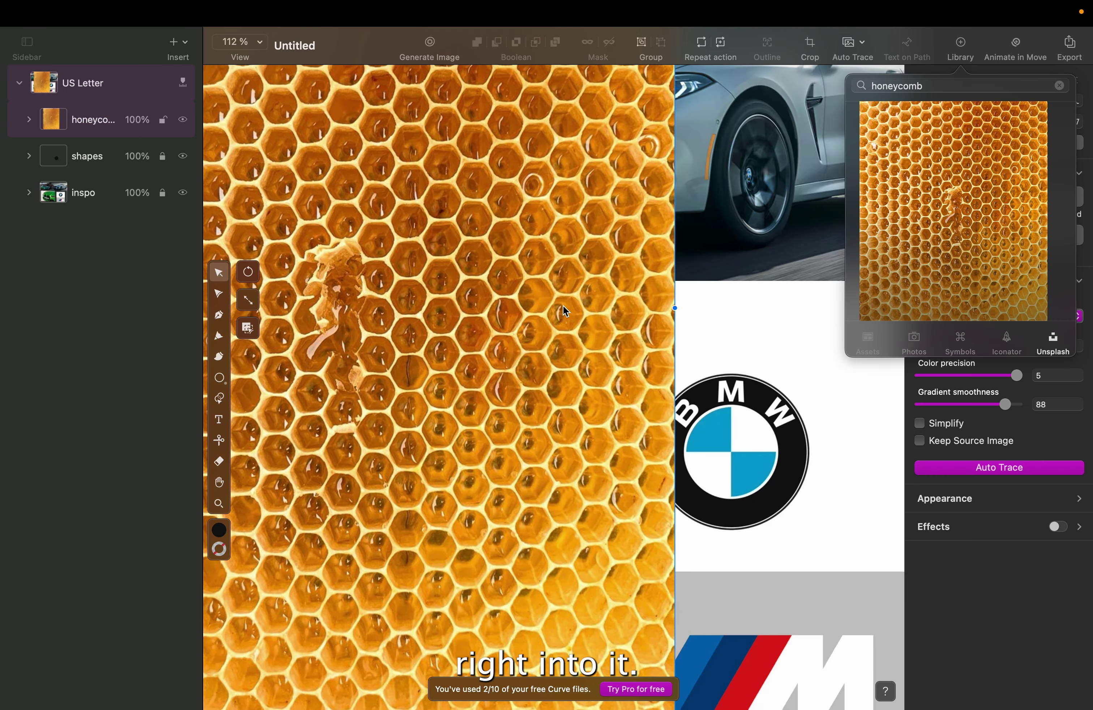
pyautogui.press('super+0')
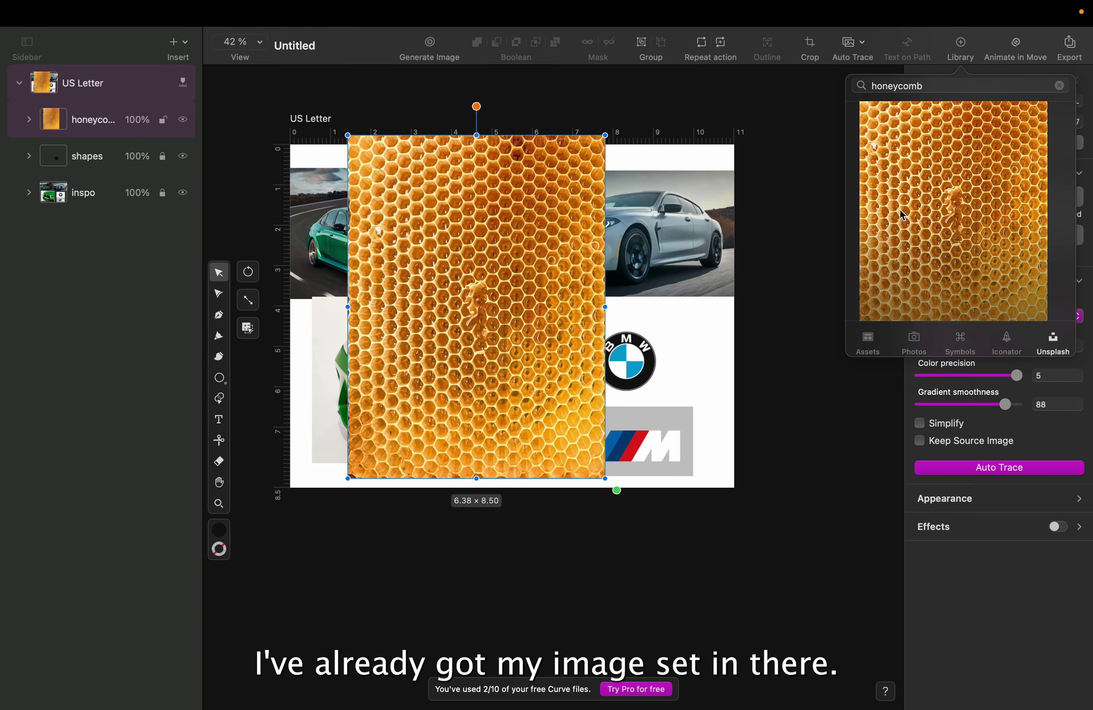
pyautogui.click(1060, 86)
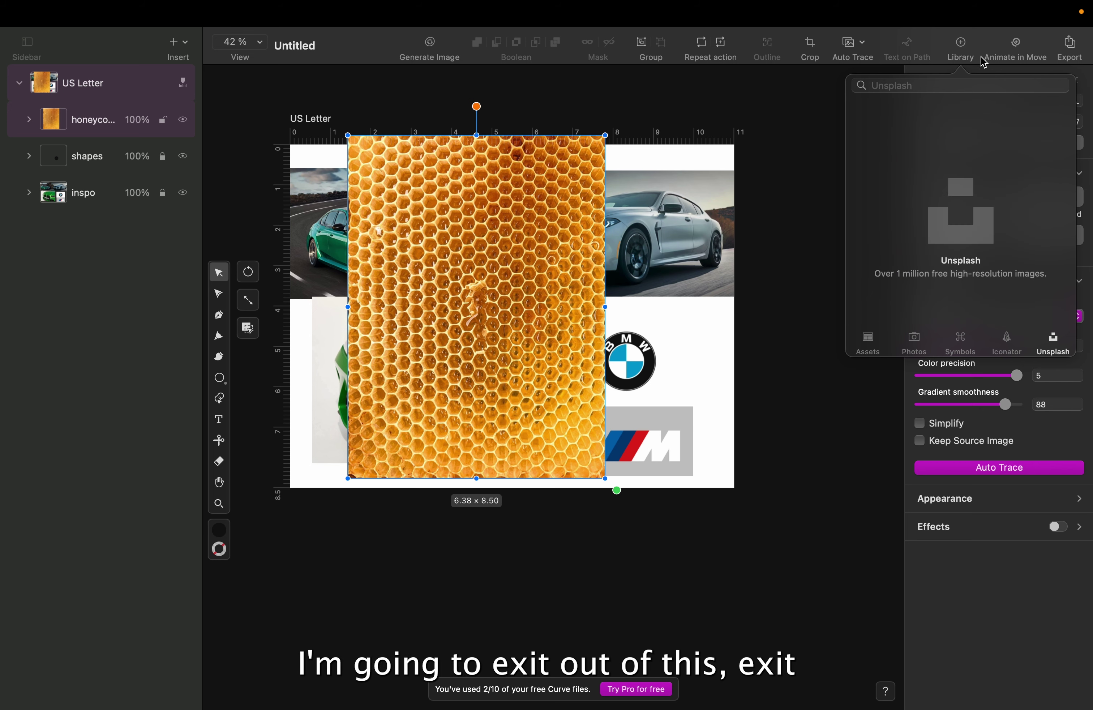
pyautogui.click(815, 249)
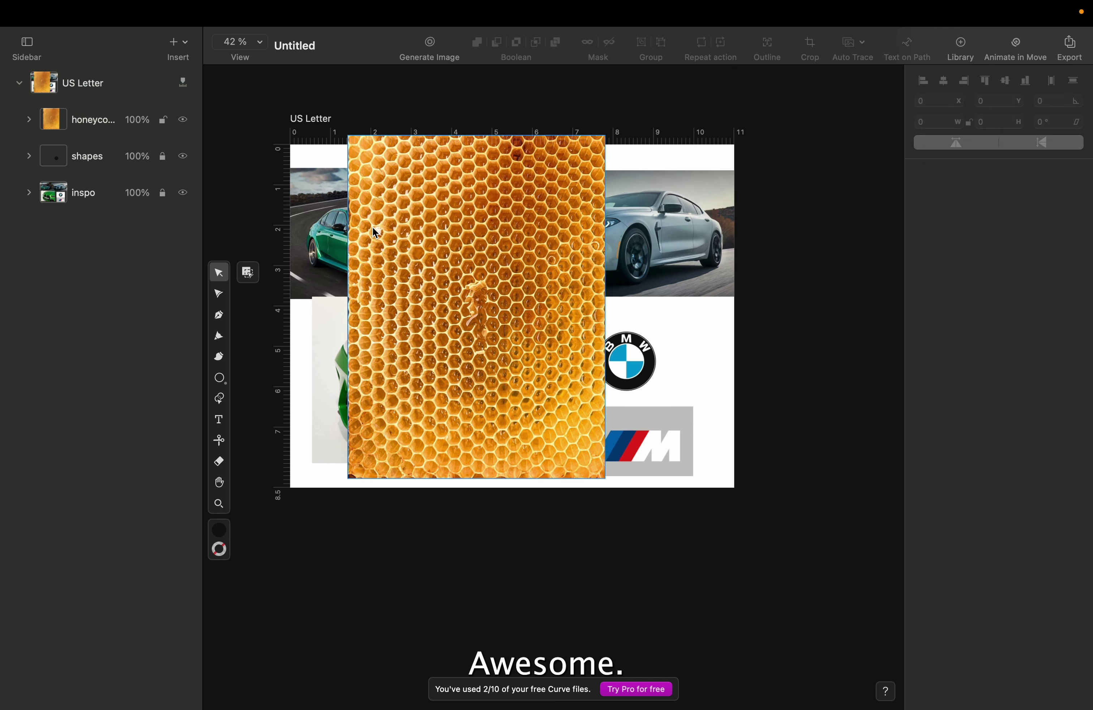
# Step: Shrink the honeycomb photo proportionally to about 4 × 5.3 in, move it over the green car close-up, and deselect it
pyautogui.scroll(3, 378, 231)
pyautogui.click(350, 104)
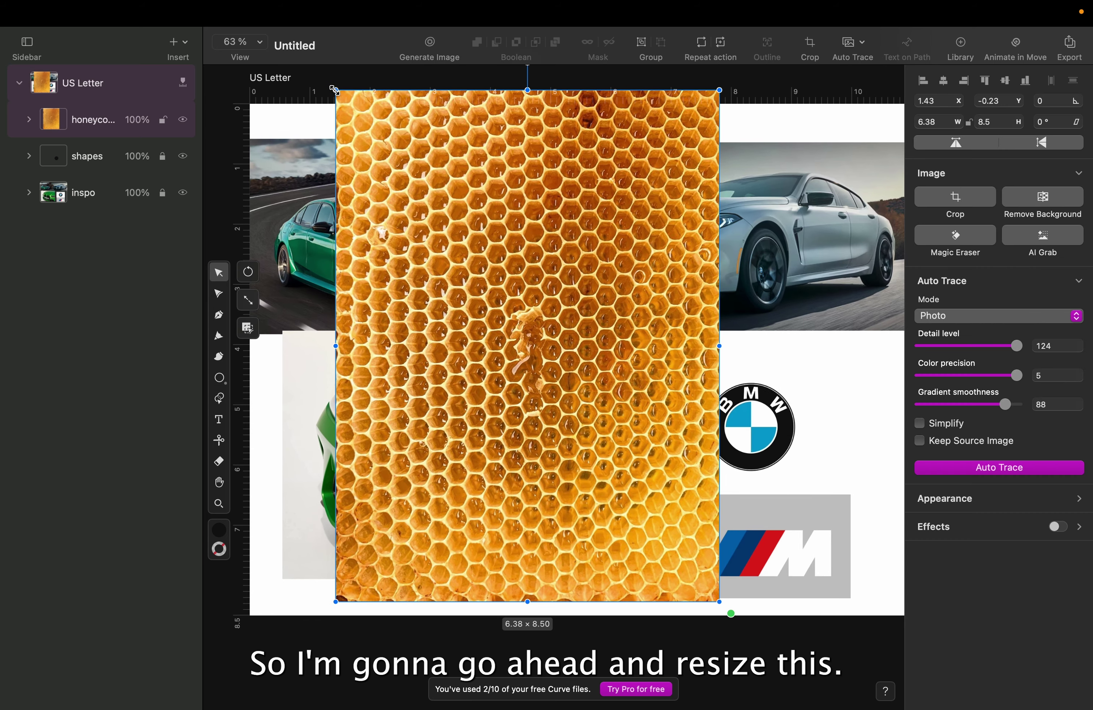
pyautogui.moveTo(336, 91); pyautogui.dragTo(478, 277)
pyautogui.moveTo(623, 434); pyautogui.dragTo(479, 410)
pyautogui.click(660, 365)
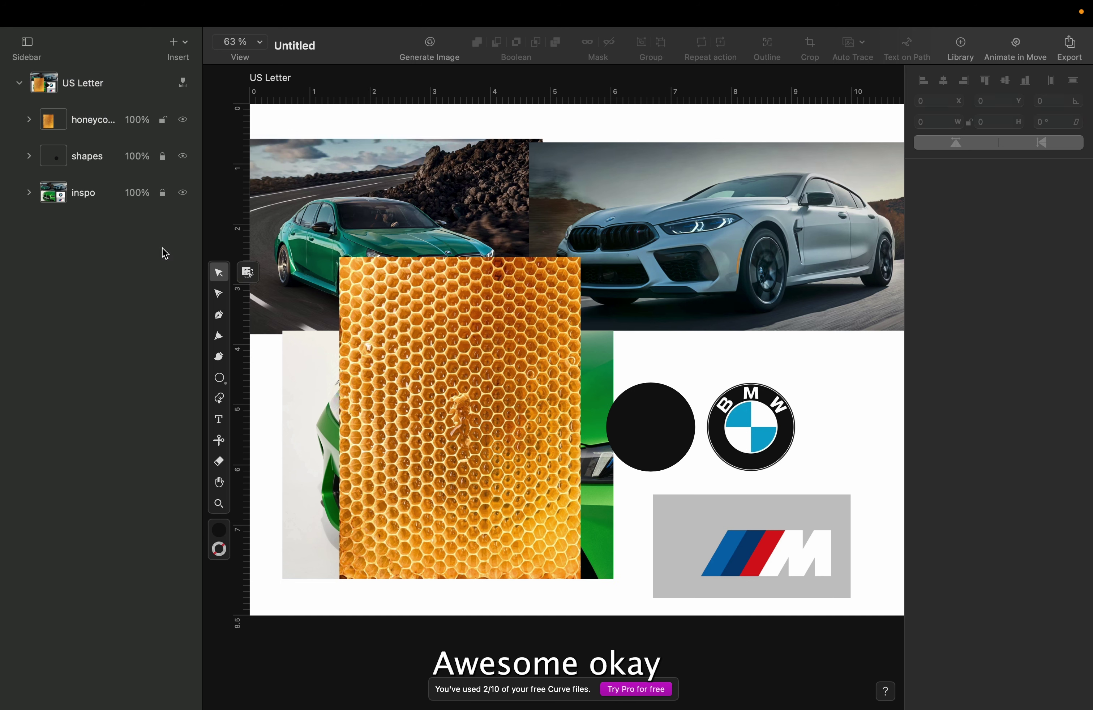
# Step: Lock the honeycomb layer and add a new layer named HC shape above it
pyautogui.click(163, 120)
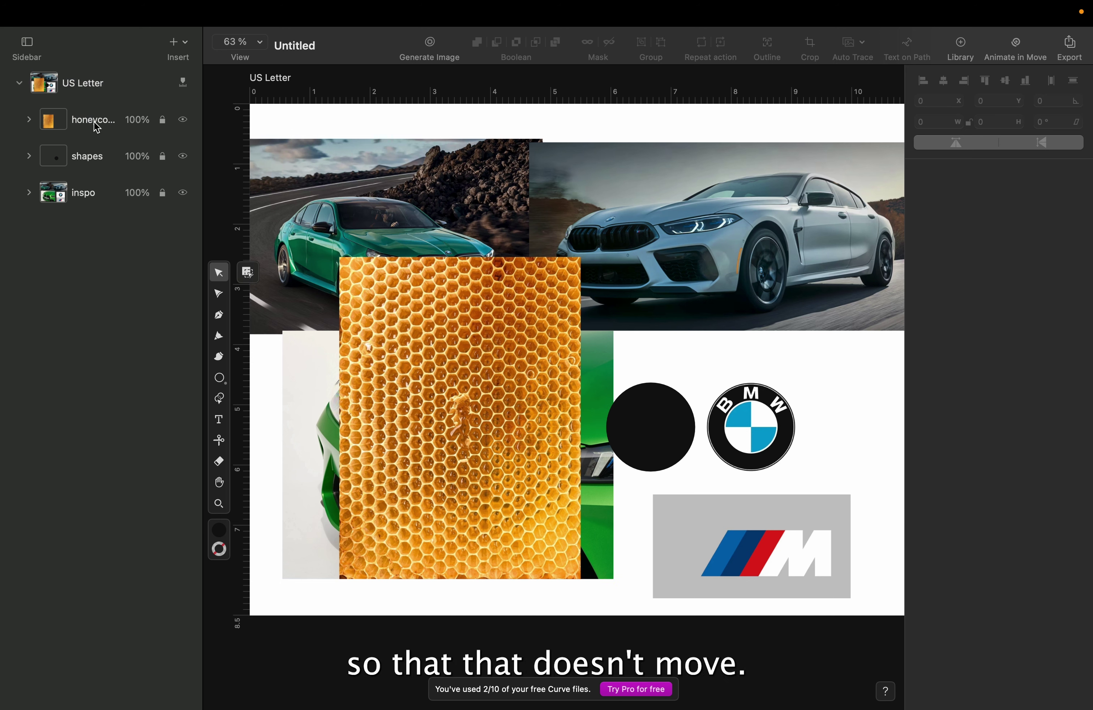
pyautogui.click(181, 43)
pyautogui.click(189, 62)
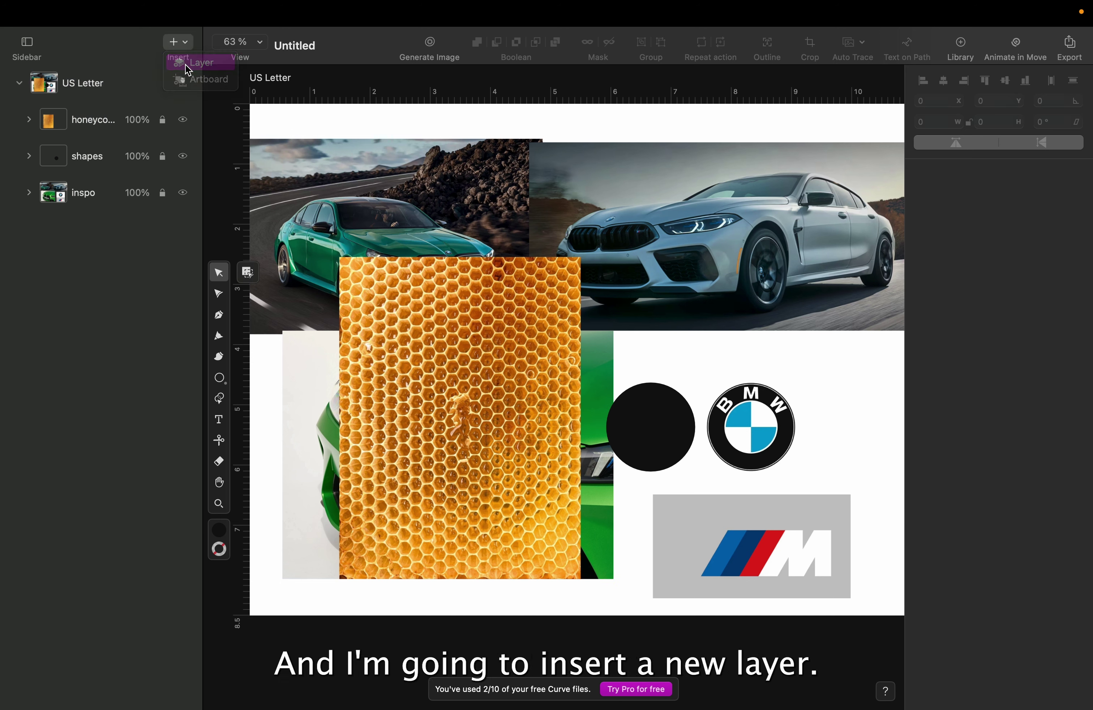
pyautogui.doubleClick(87, 121)
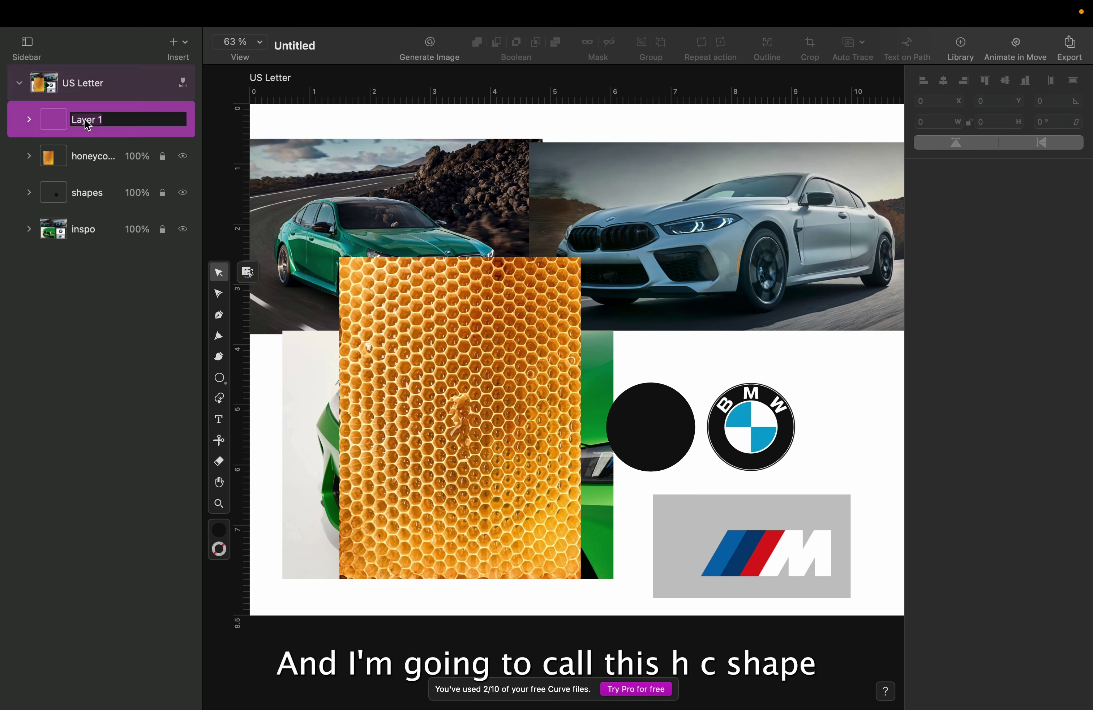
pyautogui.write('HC shape')
pyautogui.press('Return')
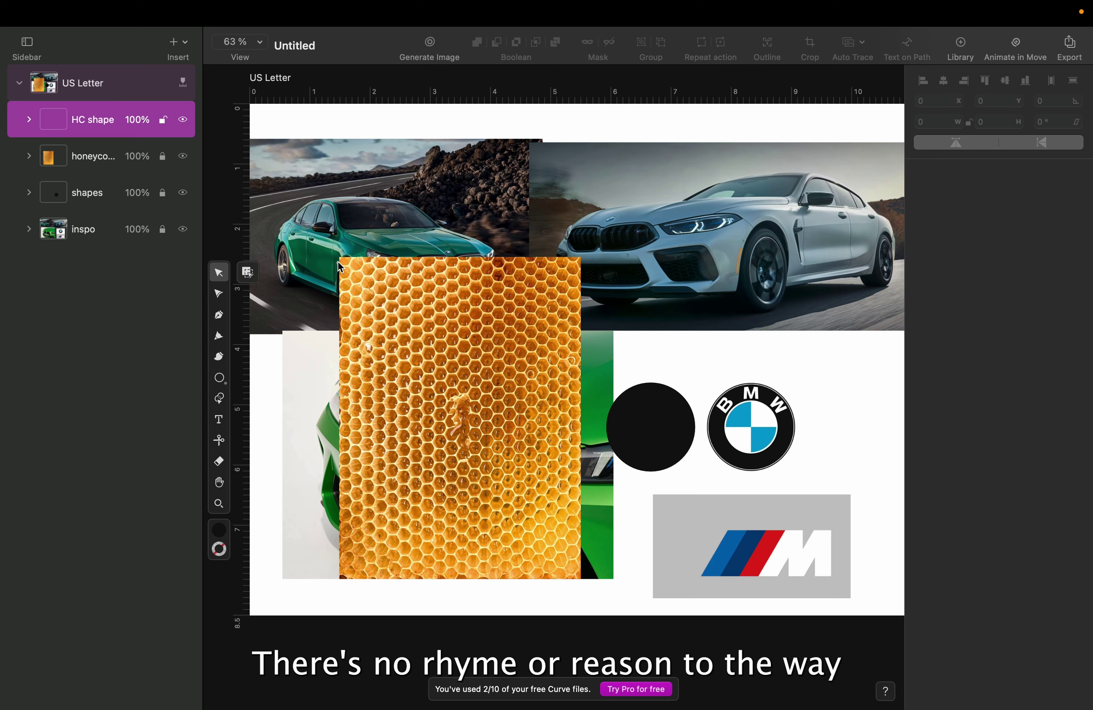
# Step: Set the Pen tool's fill to red #EE0A0A for tracing on the HC shape layer
pyautogui.scroll(5, 337, 261)
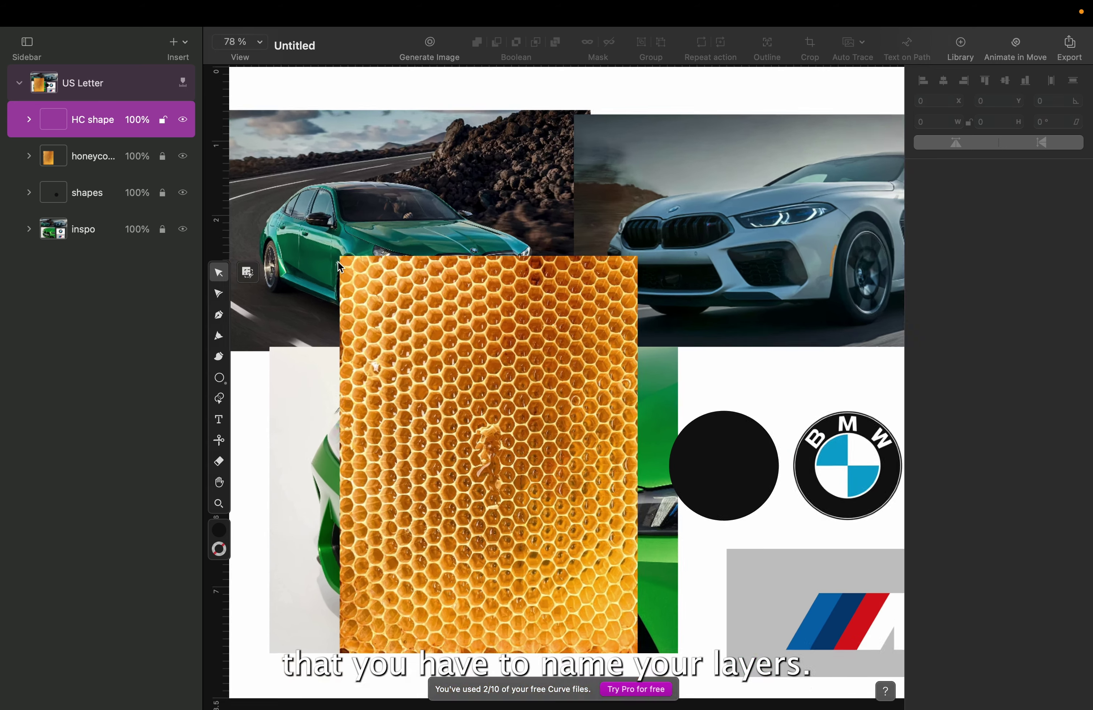
pyautogui.scroll(-2, 601, 391)
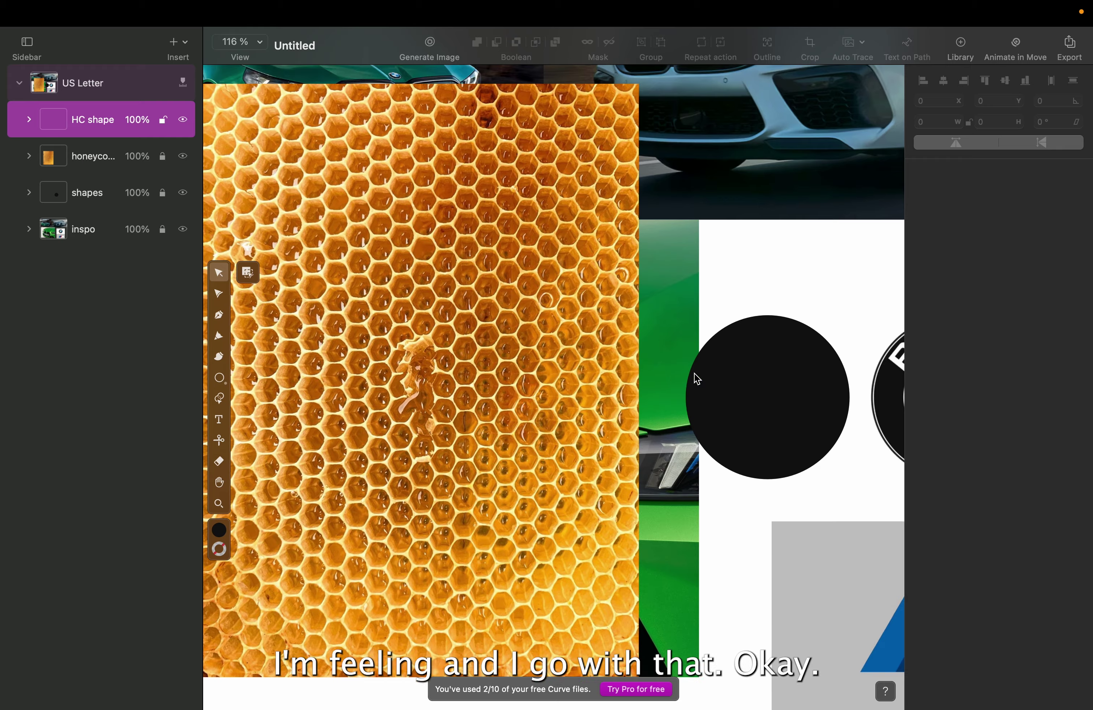
pyautogui.scroll(5, 696, 378)
pyautogui.scroll(3, 697, 378)
pyautogui.hscroll(-2, 696, 378)
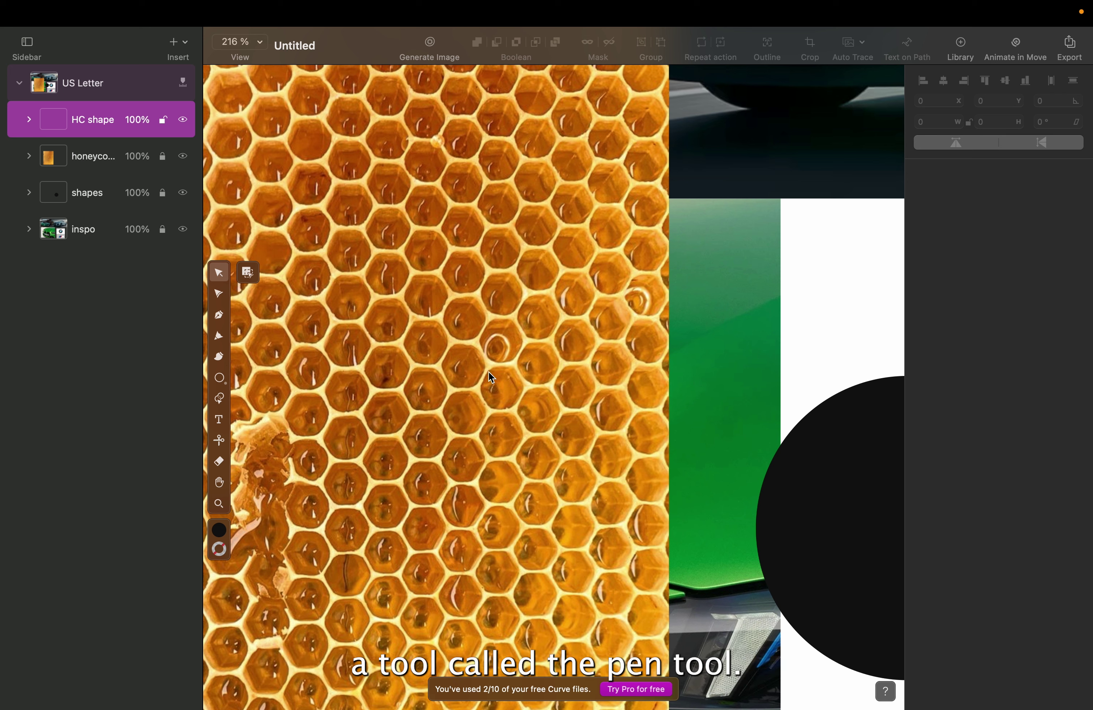
pyautogui.click(220, 317)
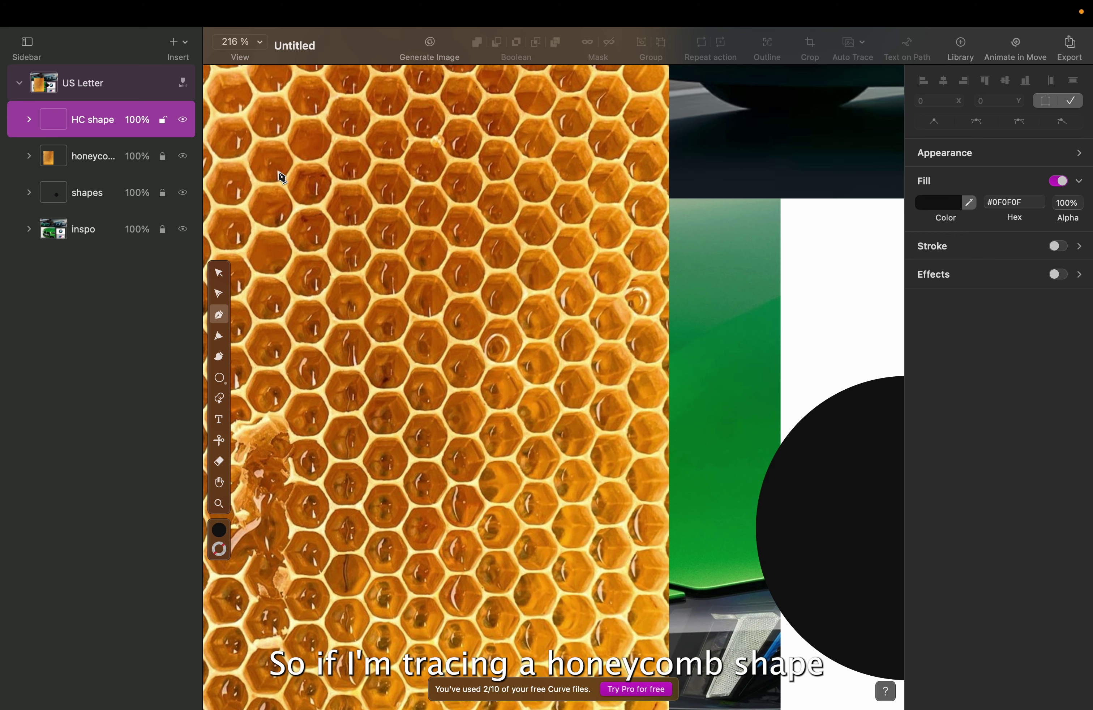
pyautogui.click(948, 205)
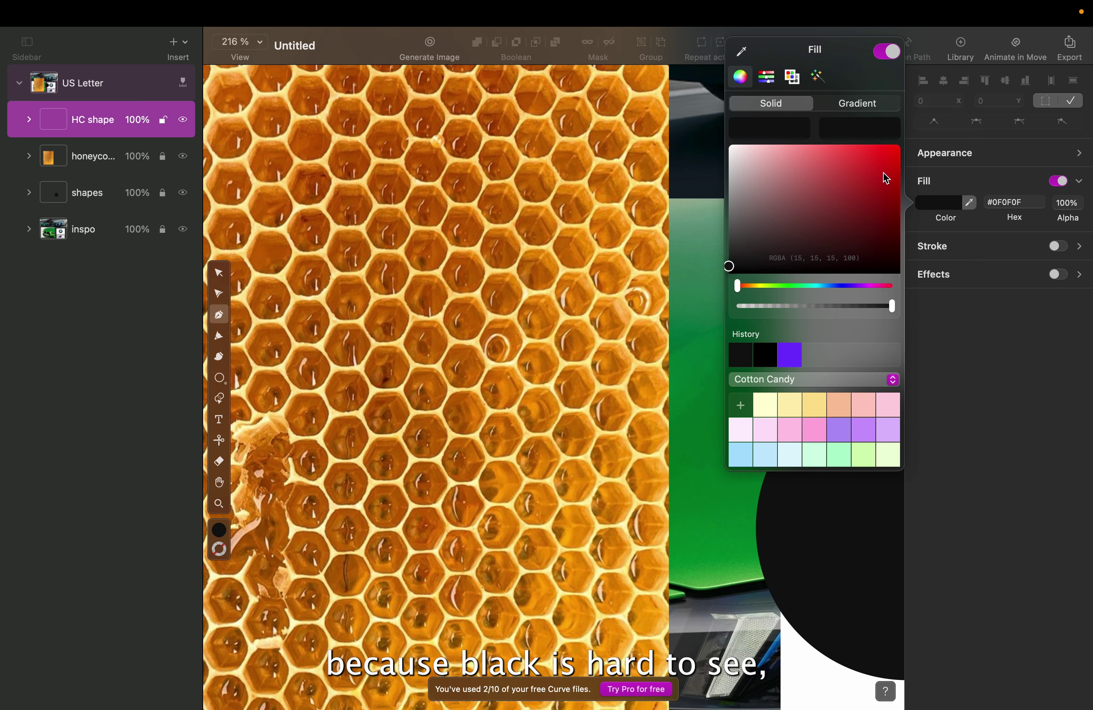
pyautogui.moveTo(879, 169); pyautogui.dragTo(896, 158)
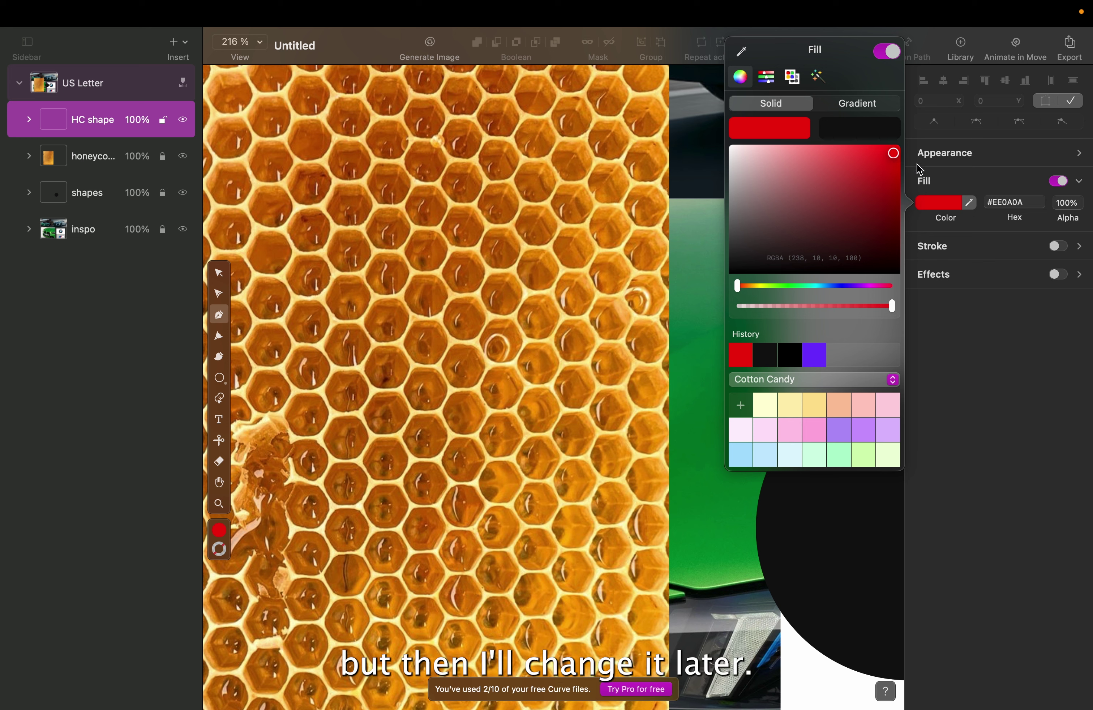
pyautogui.click(951, 182)
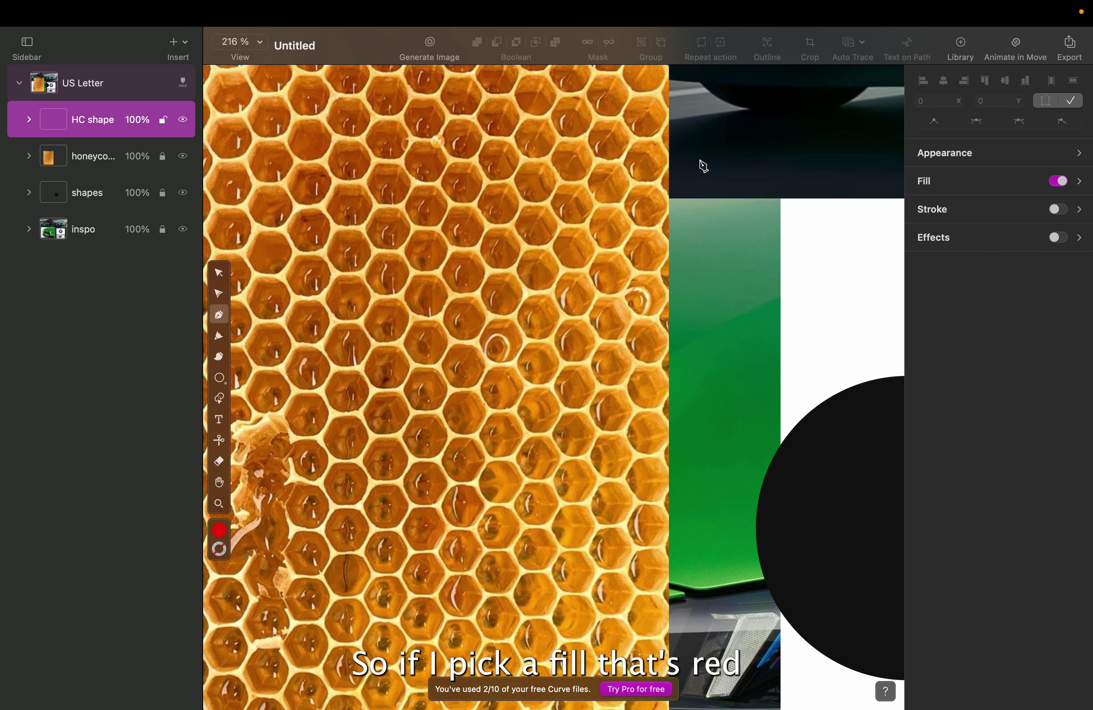
pyautogui.click(420, 184)
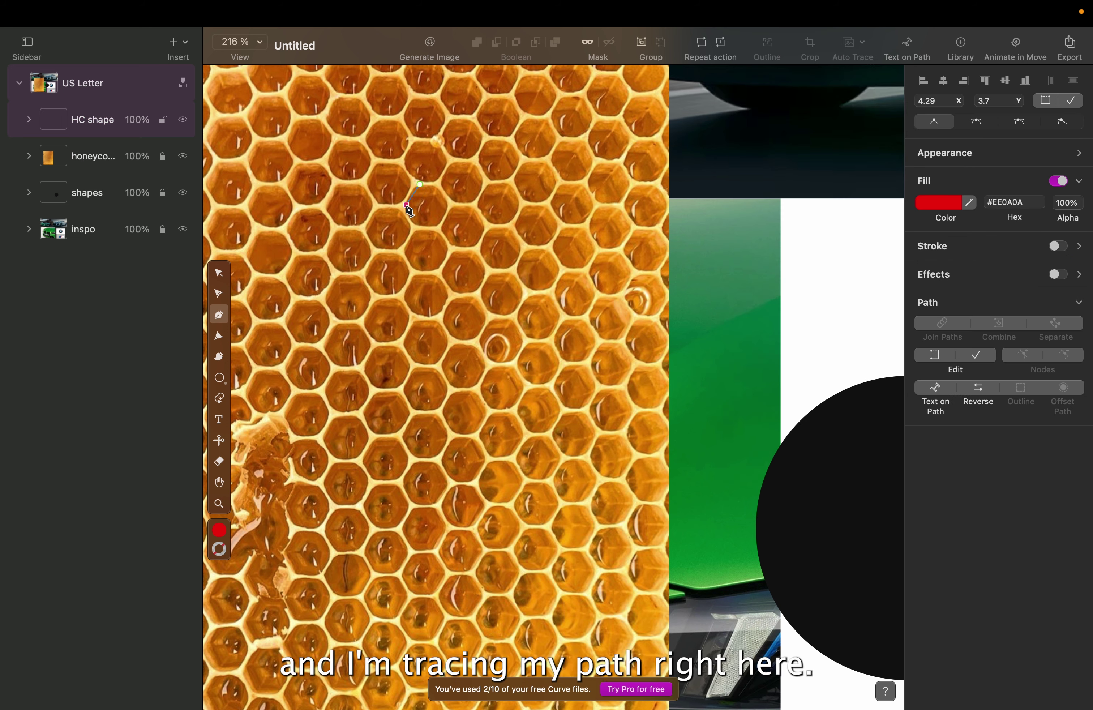
pyautogui.scroll(10, 408, 207)
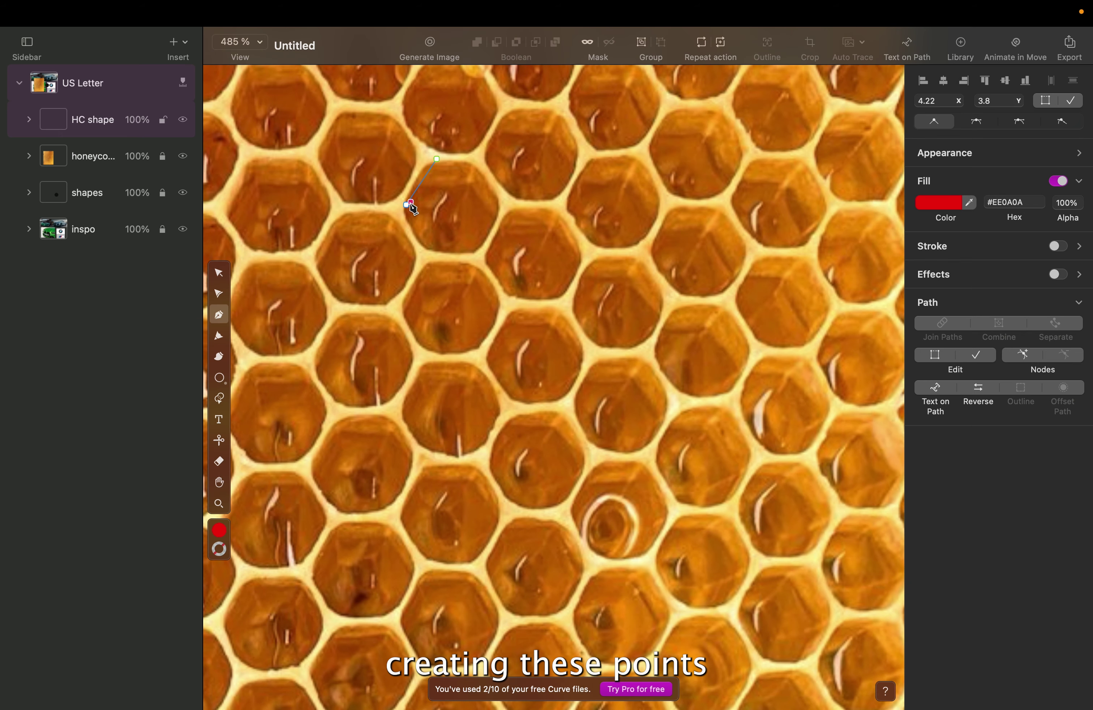
pyautogui.click(406, 204)
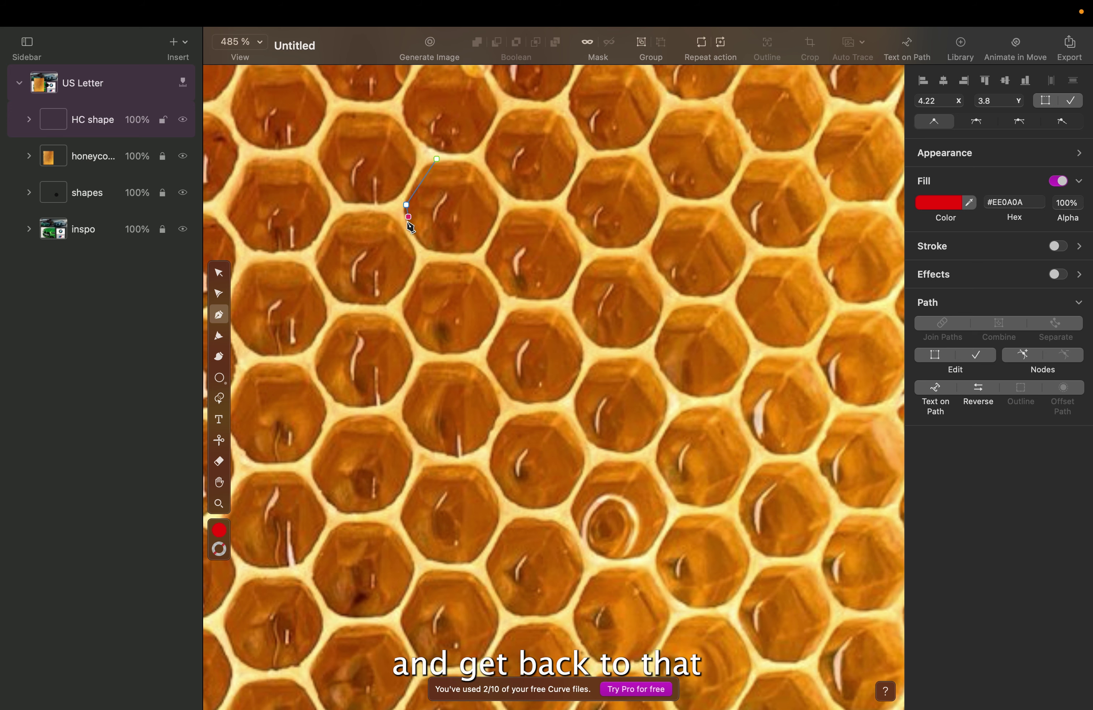
pyautogui.click(426, 248)
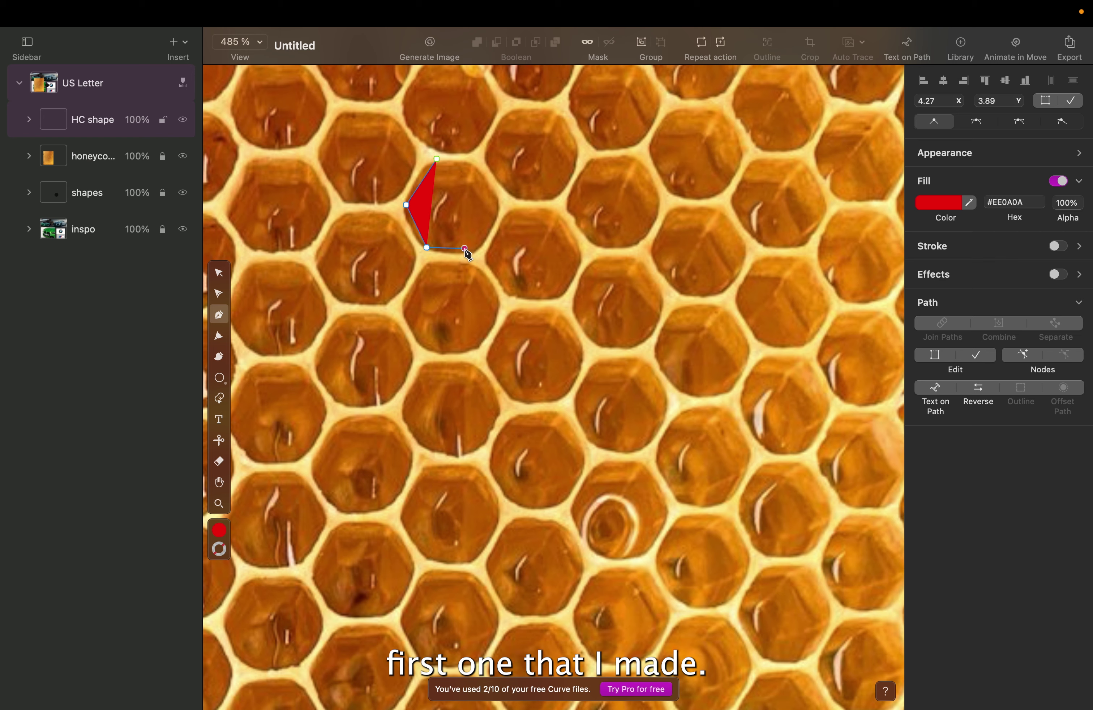
pyautogui.click(477, 249)
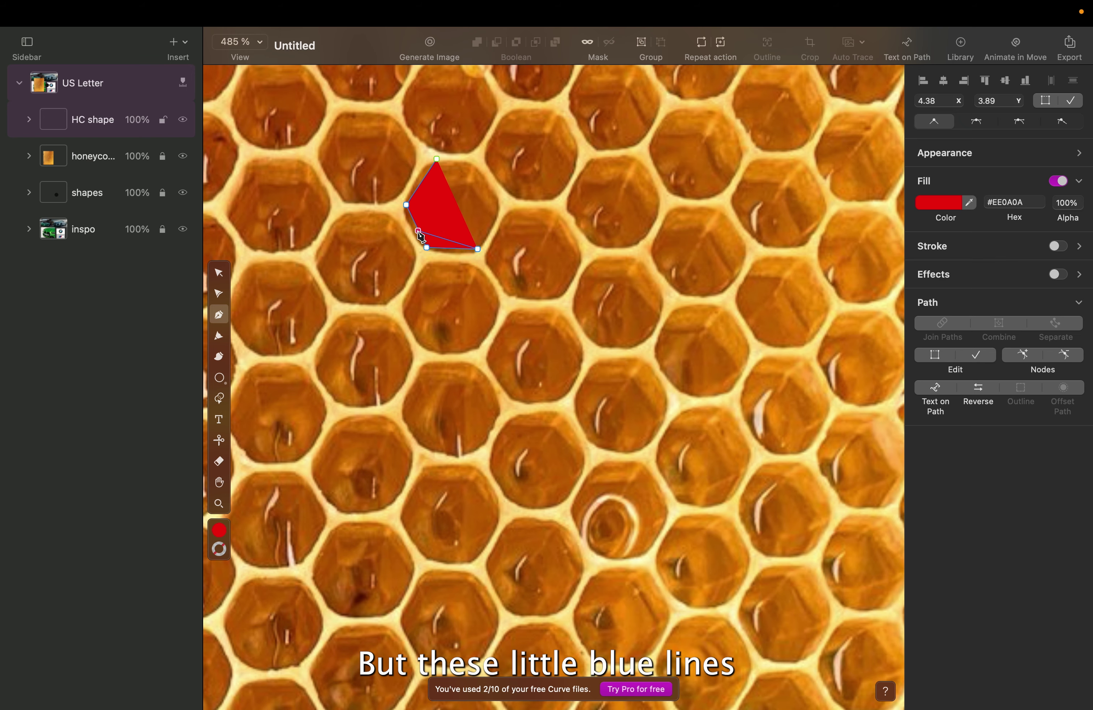
pyautogui.scroll(5, 417, 236)
pyautogui.scroll(1, 420, 236)
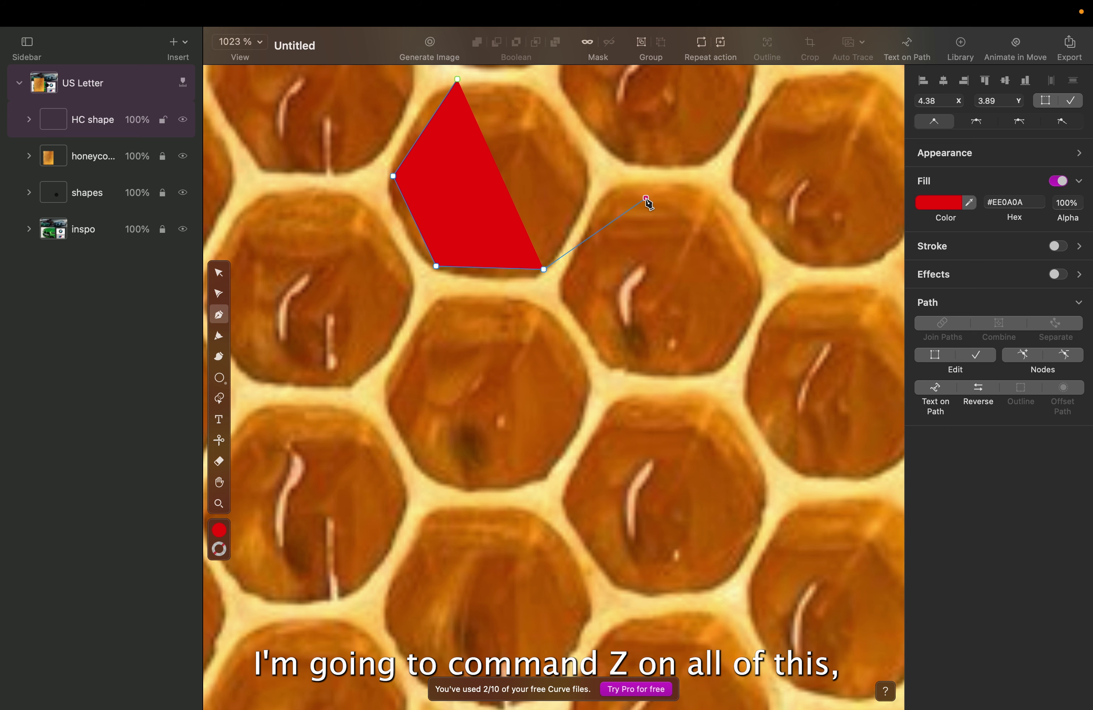
pyautogui.press('super+z')
pyautogui.press('super+z')
pyautogui.press('super+z')
pyautogui.press('super+z')
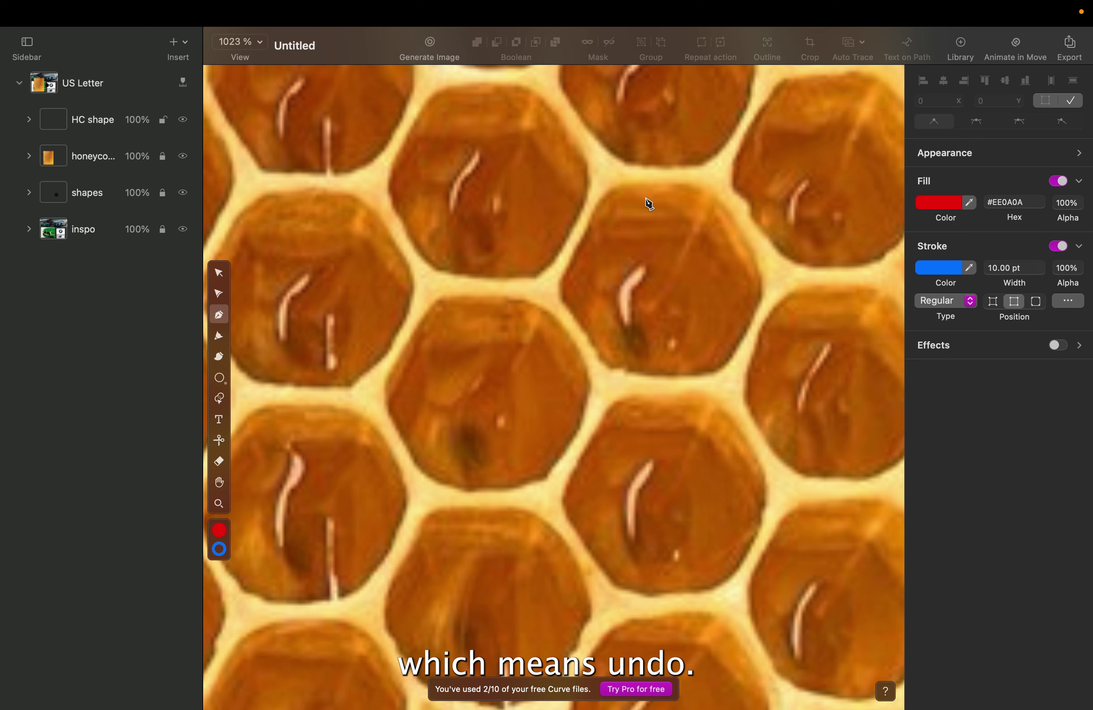
# Step: Turn off the Pen tool's fill and reduce its blue stroke width to 1 pt
pyautogui.click(221, 273)
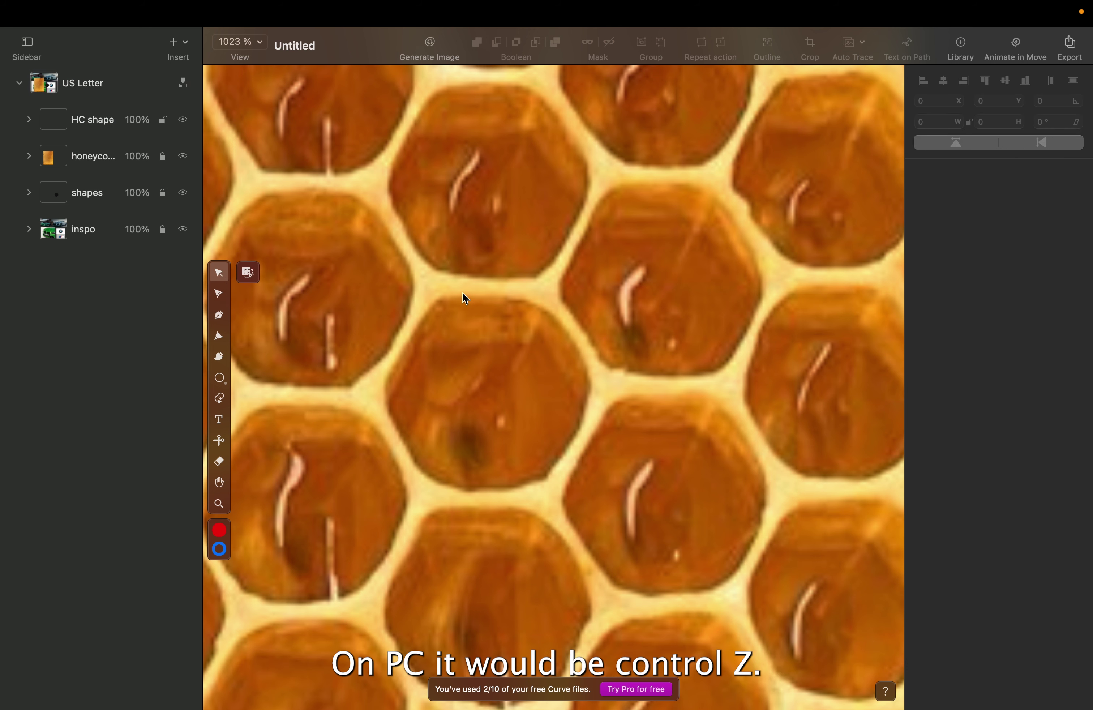
pyautogui.click(219, 315)
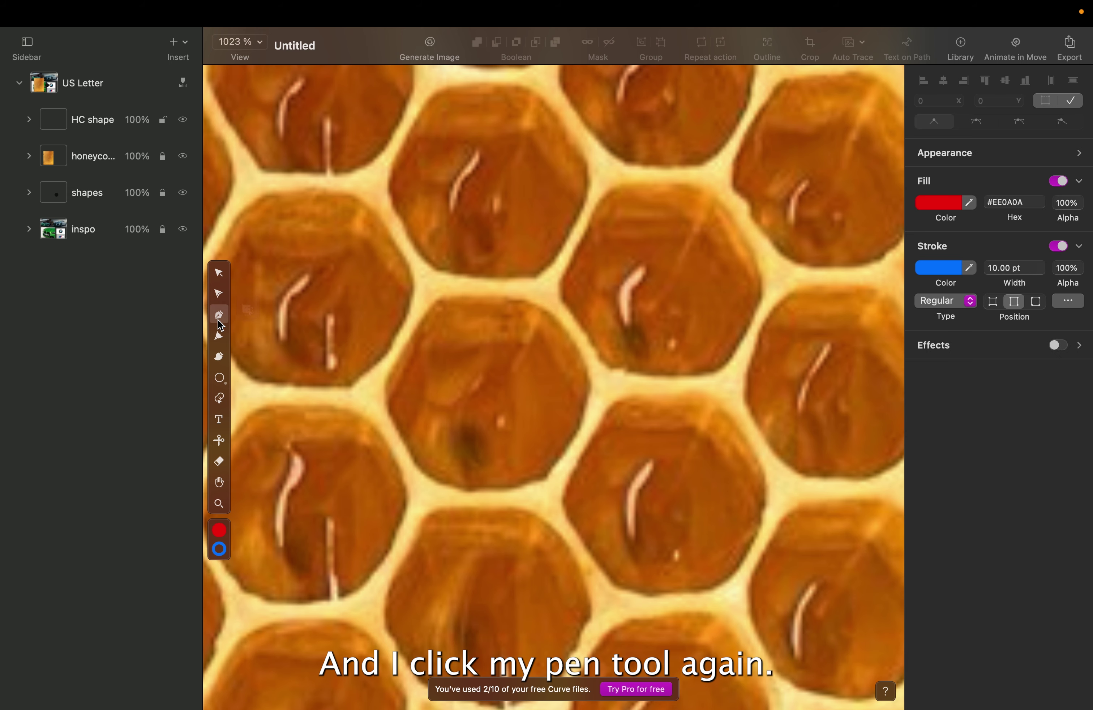
pyautogui.click(1058, 181)
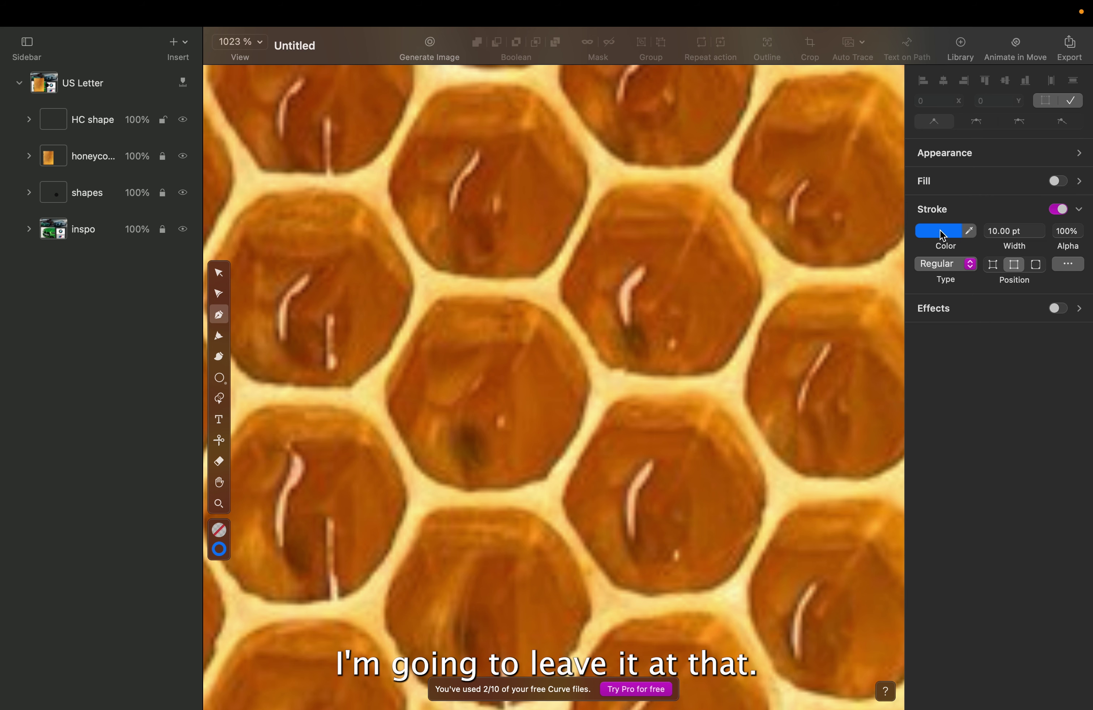
pyautogui.click(1041, 235)
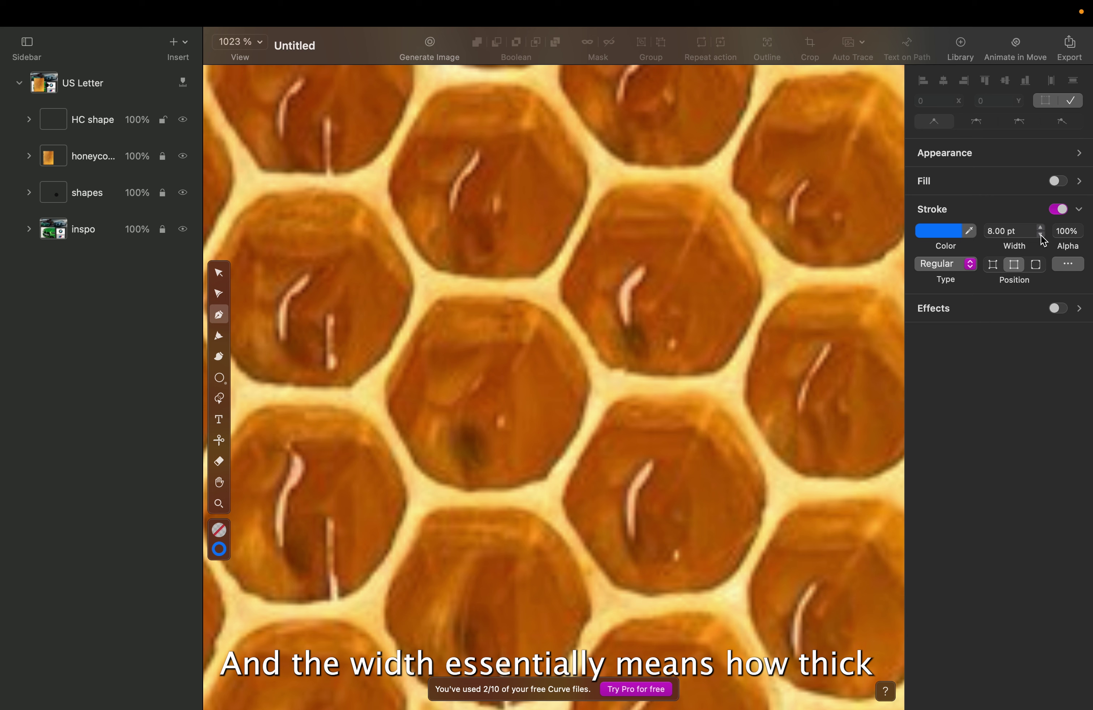
pyautogui.click(1041, 235)
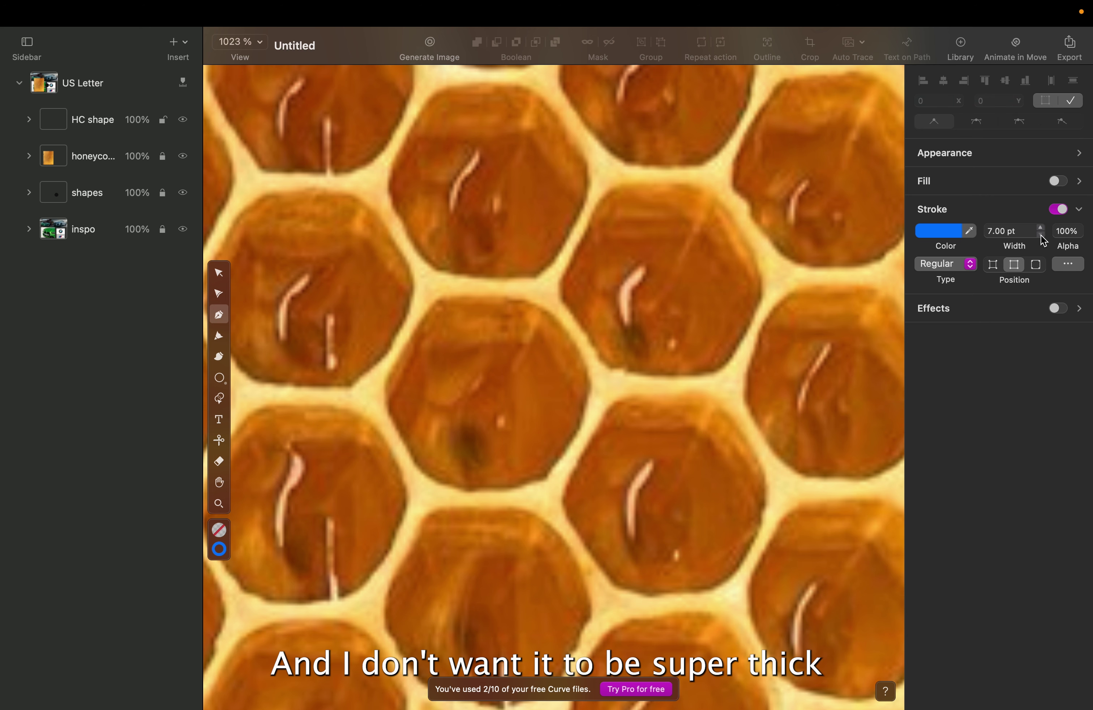
pyautogui.click(1041, 234)
pyautogui.click(1041, 235)
pyautogui.click(1041, 234)
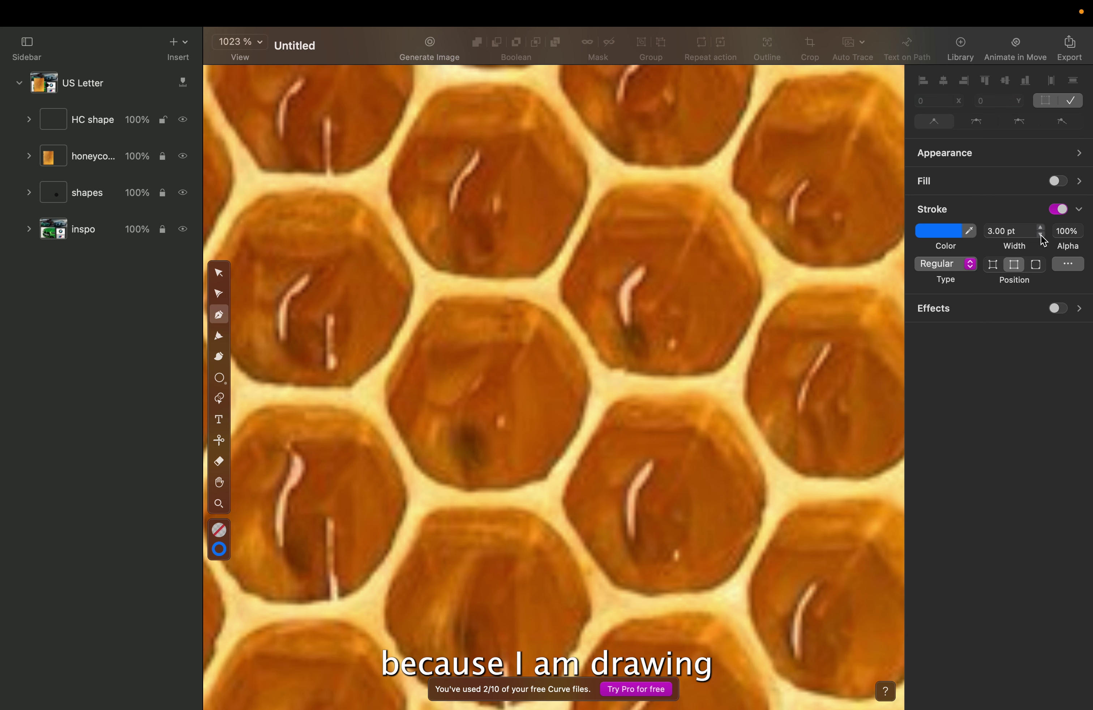
pyautogui.click(1041, 235)
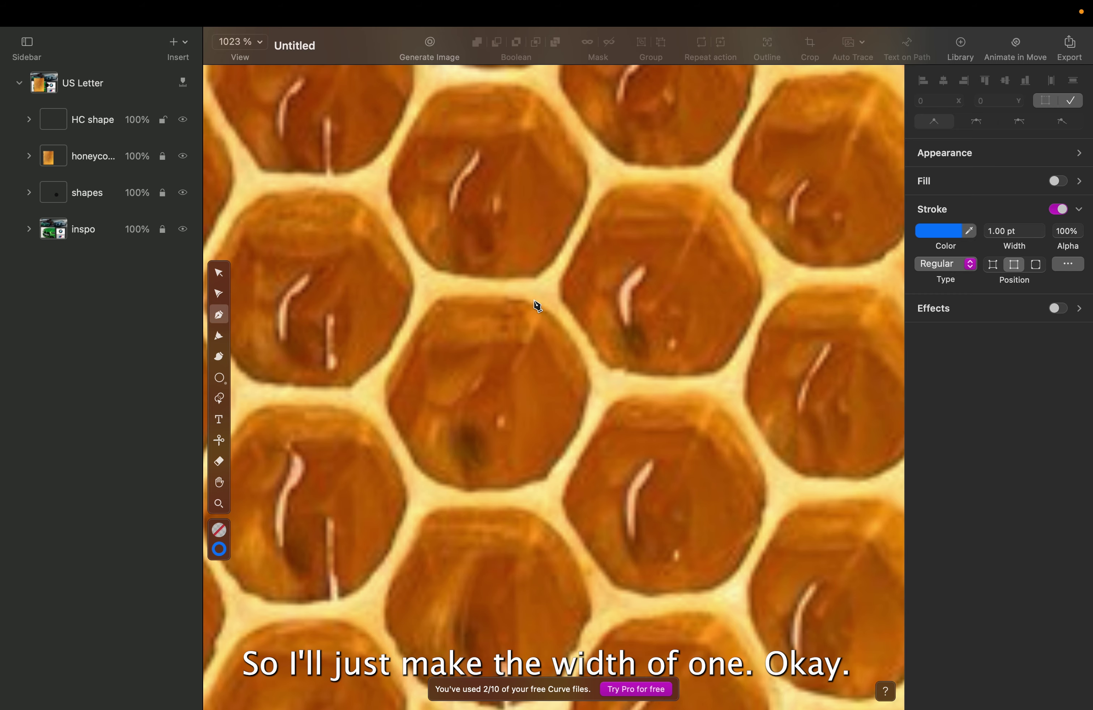
# Step: Trace one honeycomb cell with a closed six-point, straight-edged Pen path on the HC shape layer, about 0.20 × 0.19 in
pyautogui.scroll(2, 469, 207)
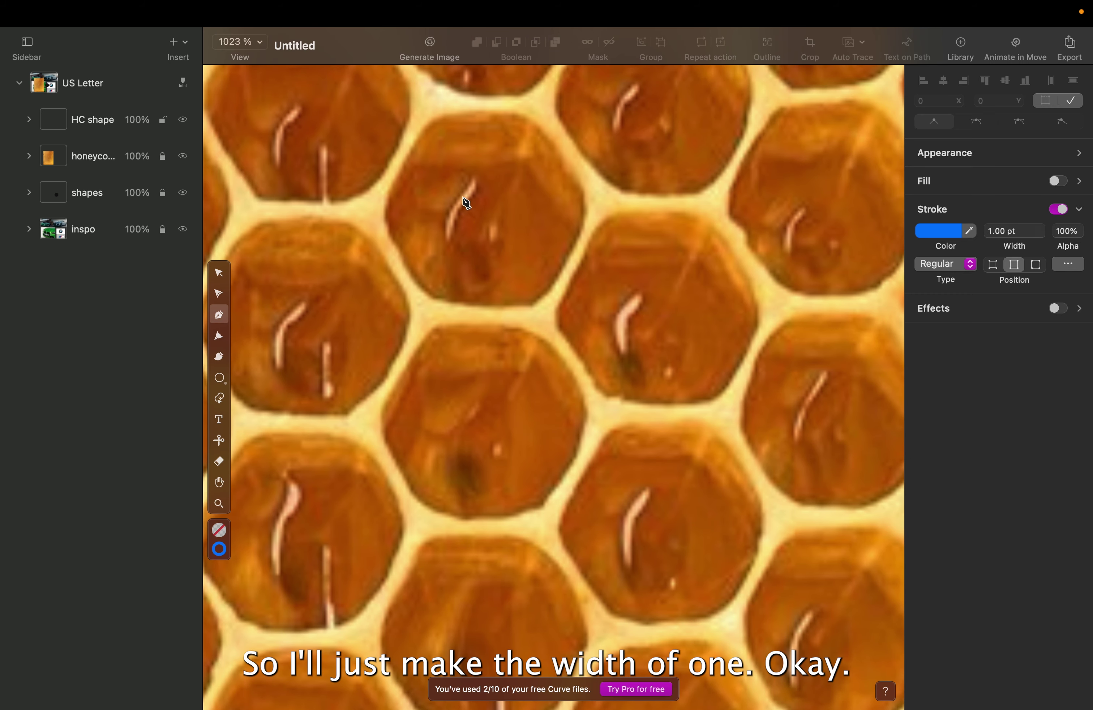
pyautogui.click(439, 115)
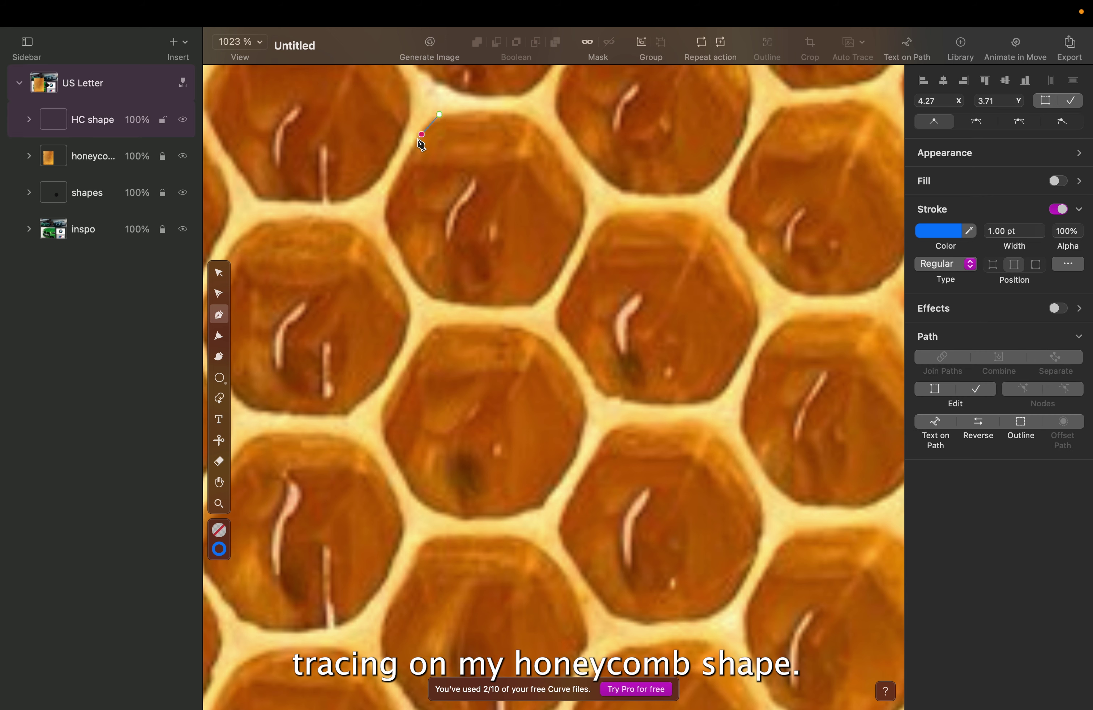
pyautogui.click(386, 206)
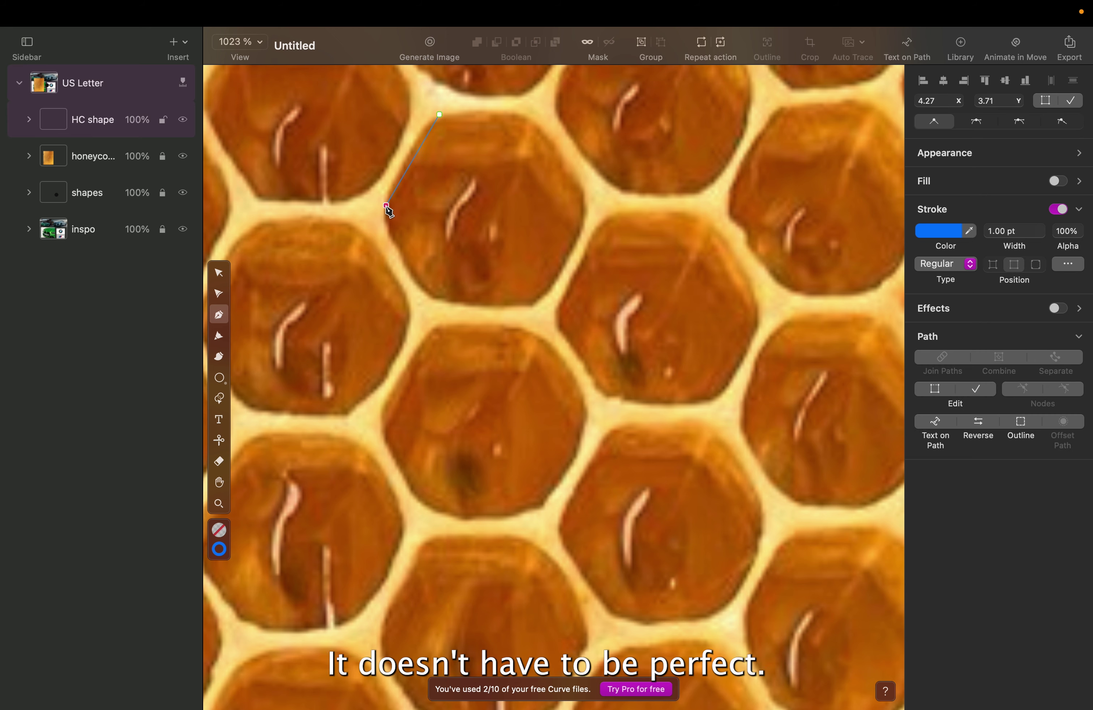
pyautogui.click(386, 205)
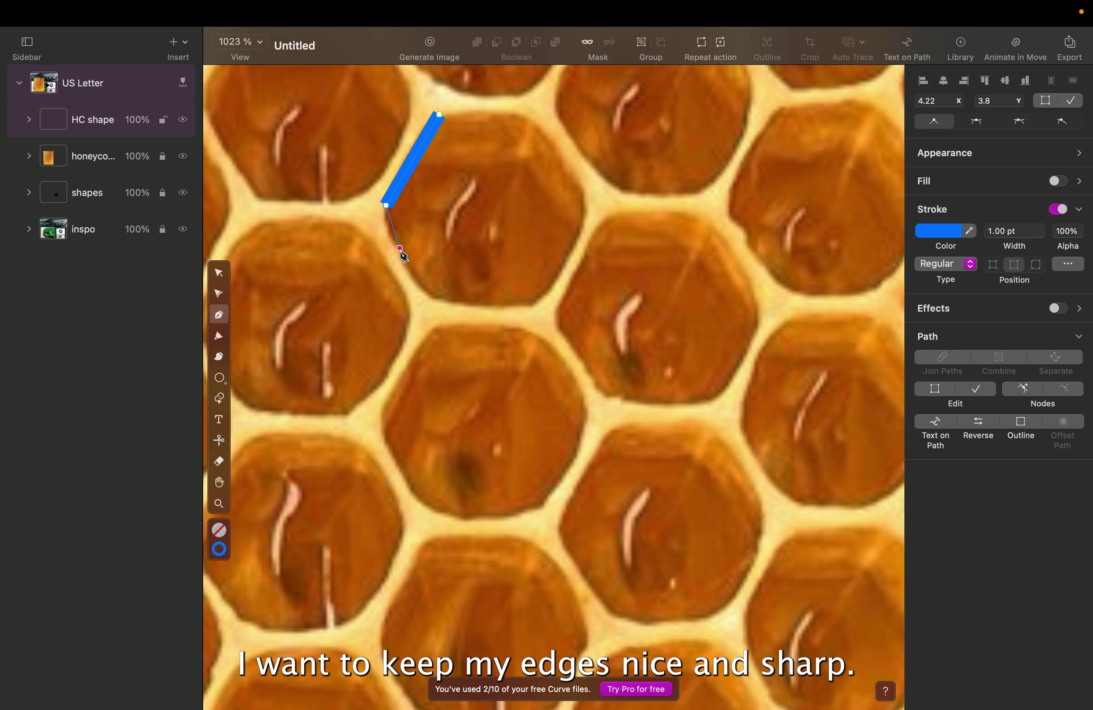
pyautogui.click(434, 301)
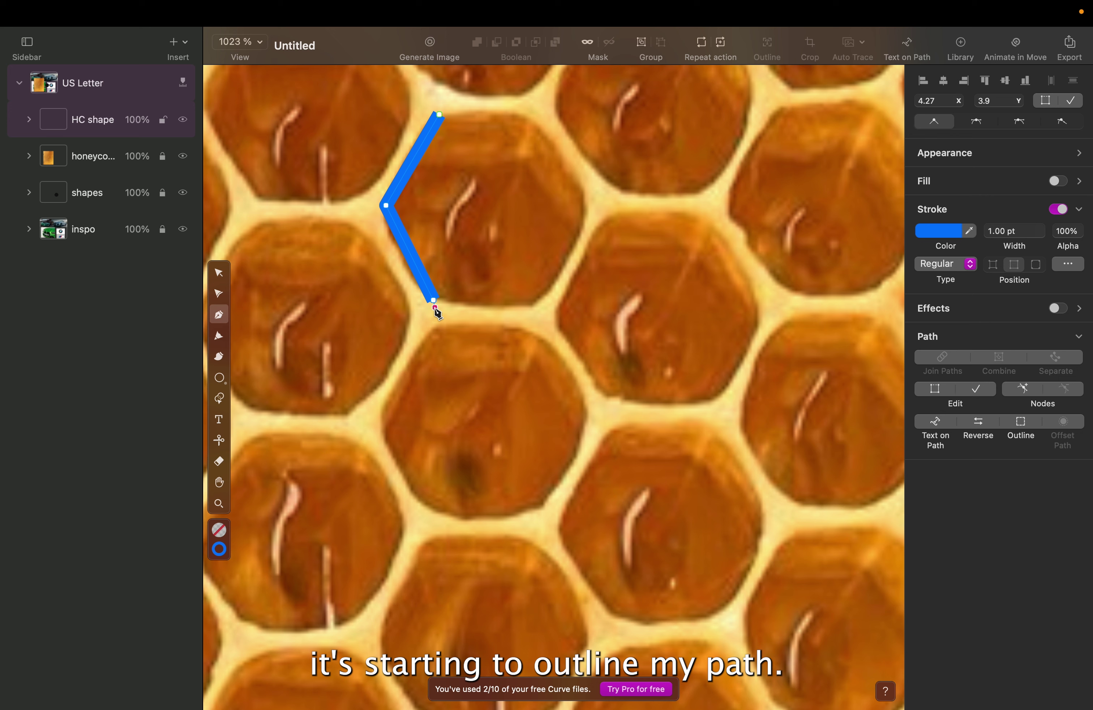
pyautogui.click(535, 303)
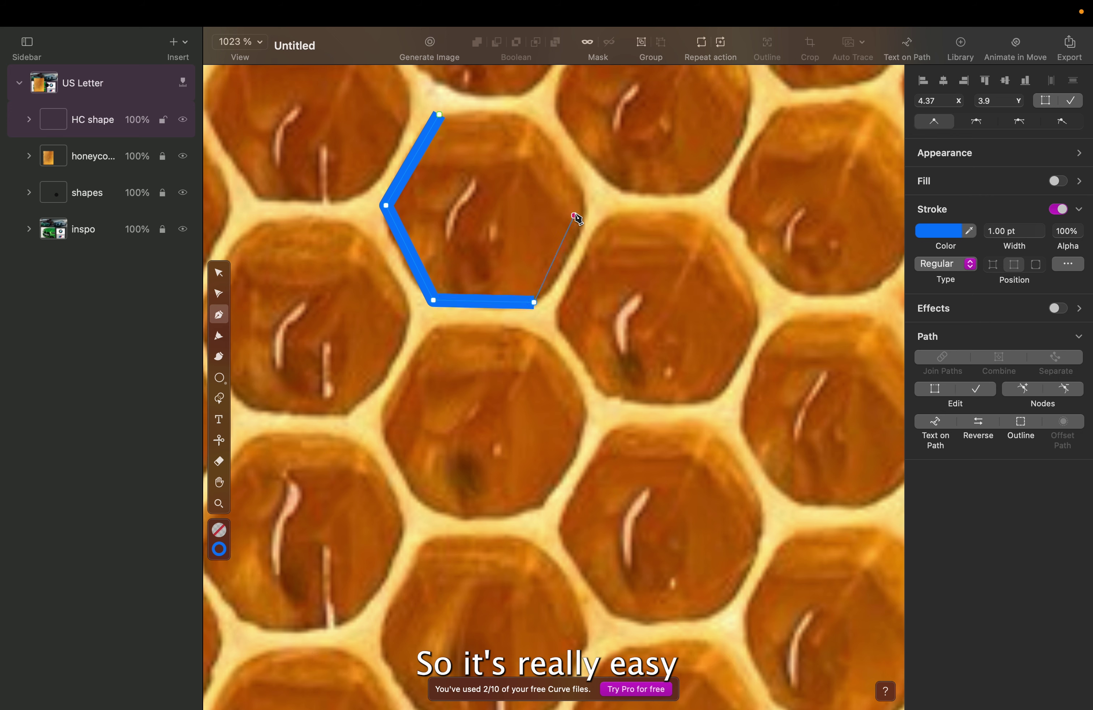
pyautogui.click(585, 208)
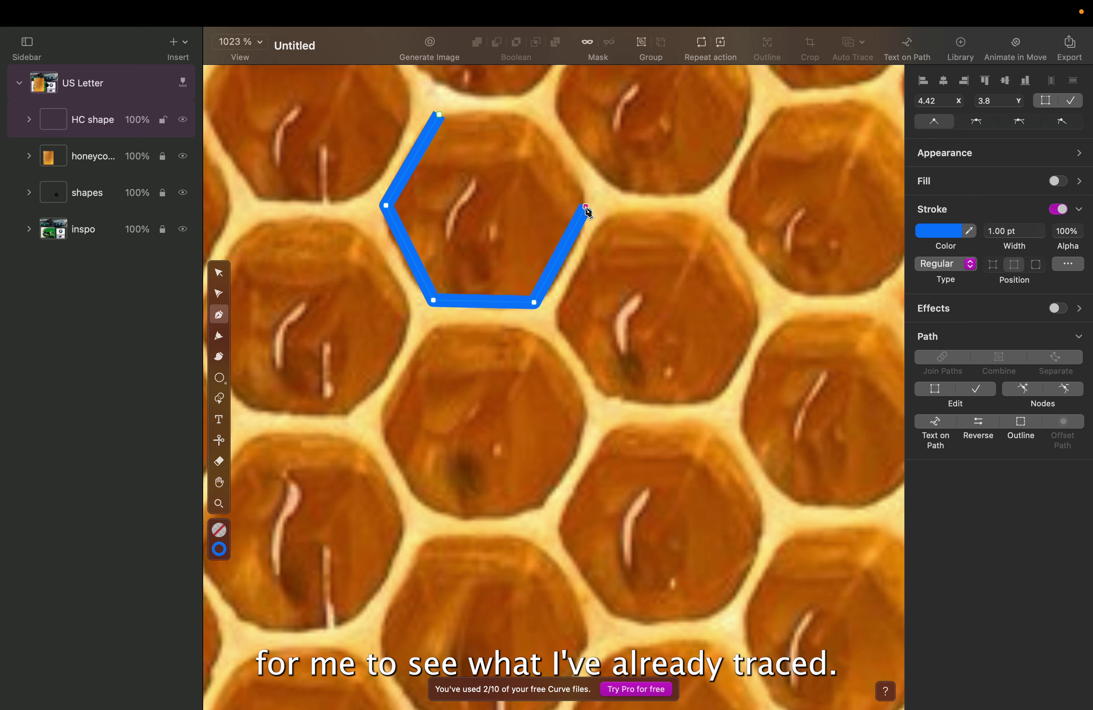
pyautogui.click(528, 118)
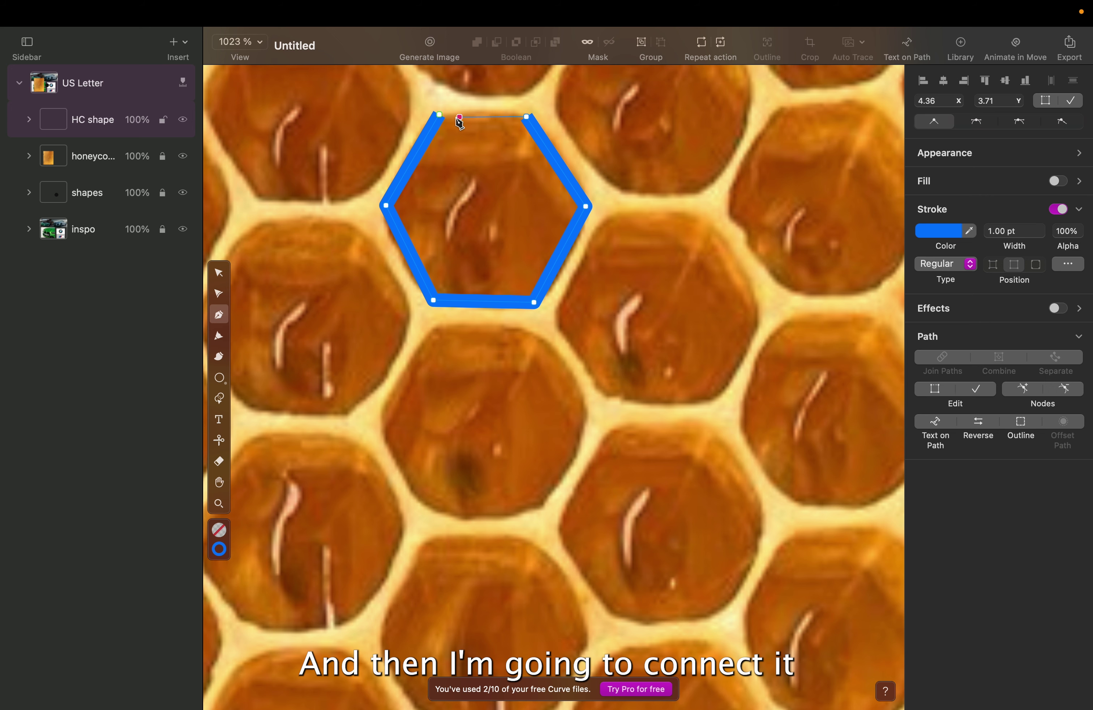
pyautogui.click(440, 116)
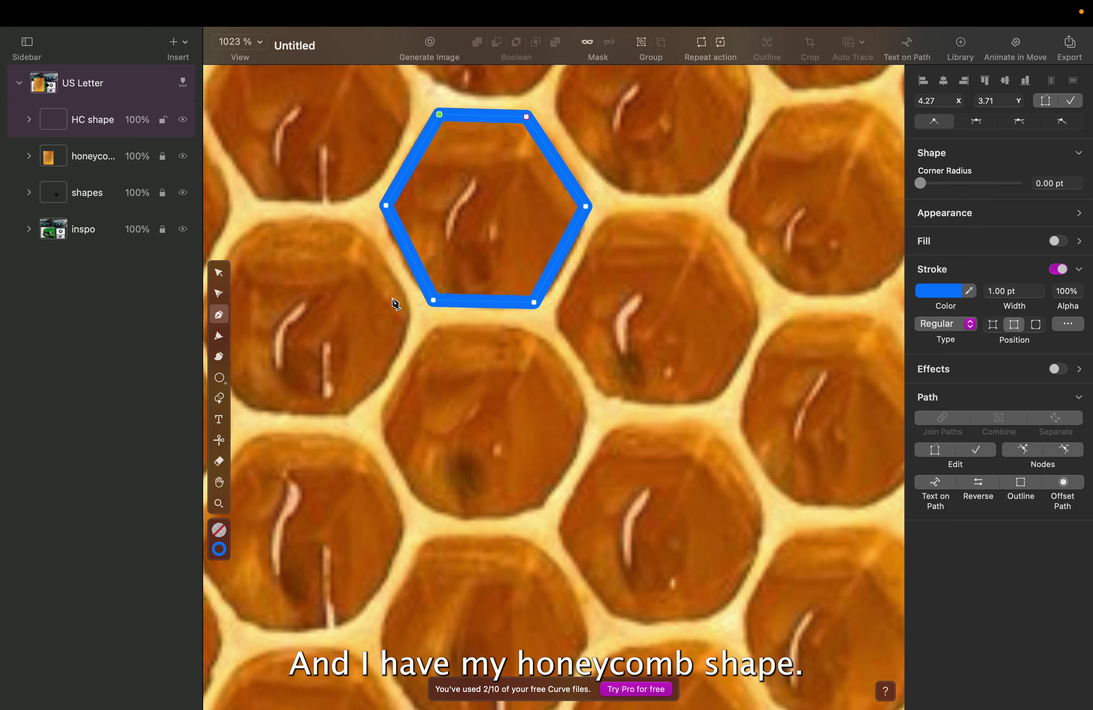
# Step: Turn off the traced hexagon's stroke and turn on its red #EE0A0A fill
pyautogui.click(220, 275)
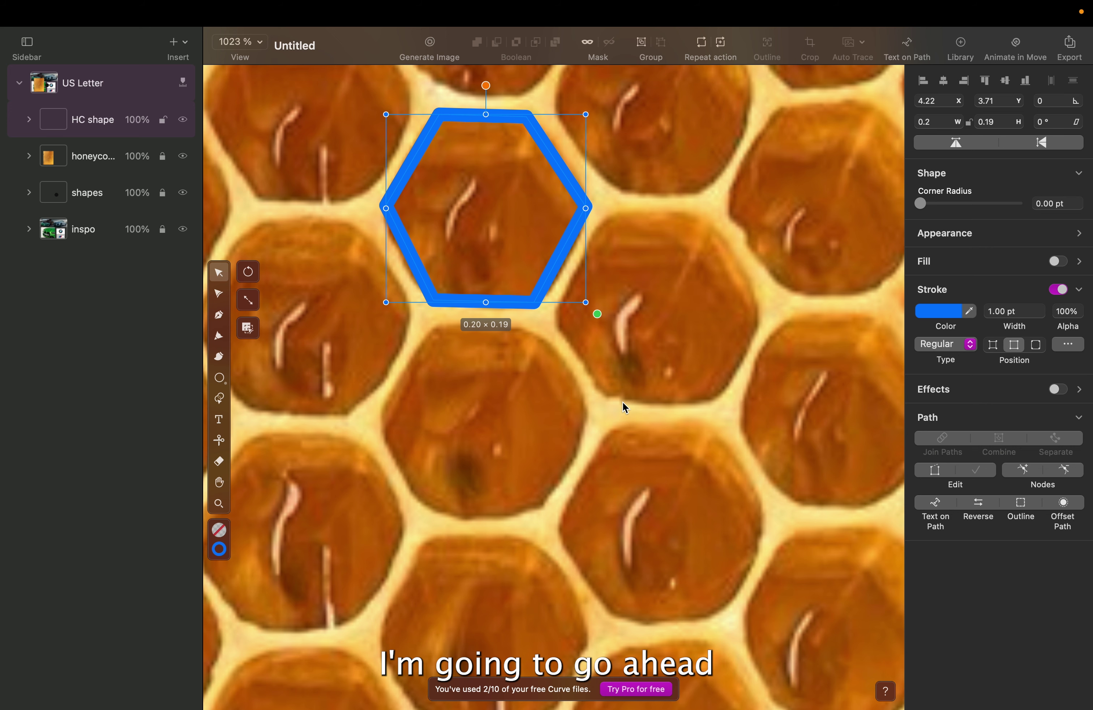
pyautogui.click(1059, 291)
pyautogui.click(1062, 261)
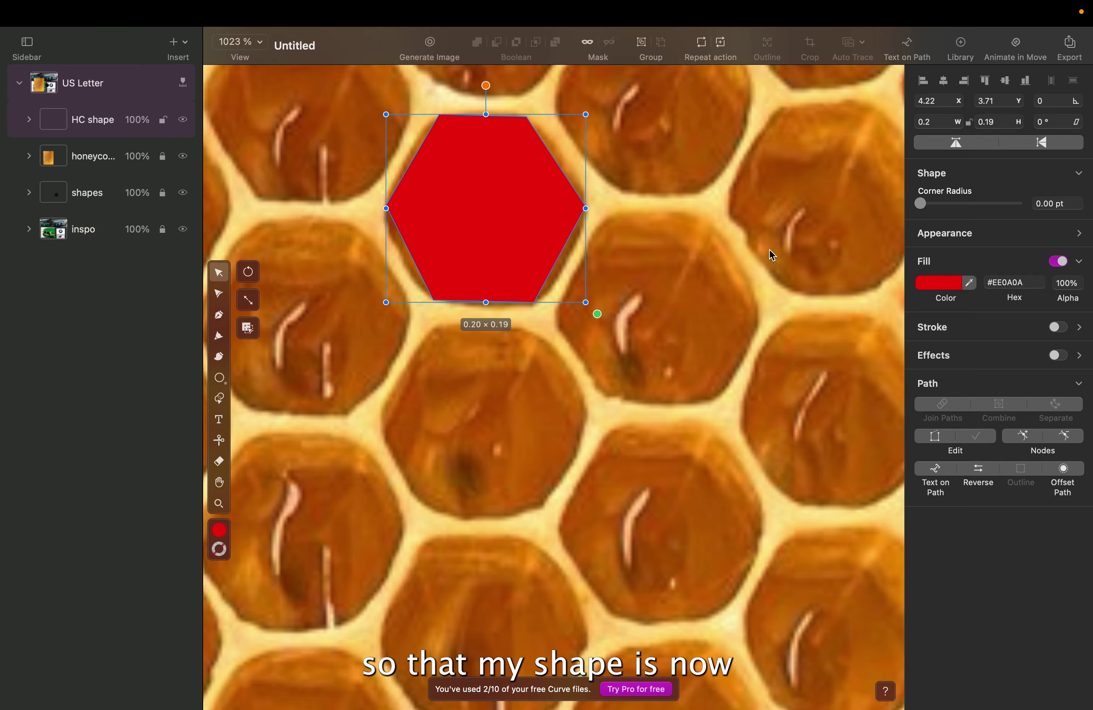
# Step: Enlarge the red hexagon proportionally to about 0.71 × 0.67 in
pyautogui.scroll(-2, 674, 279)
pyautogui.scroll(-5, 671, 275)
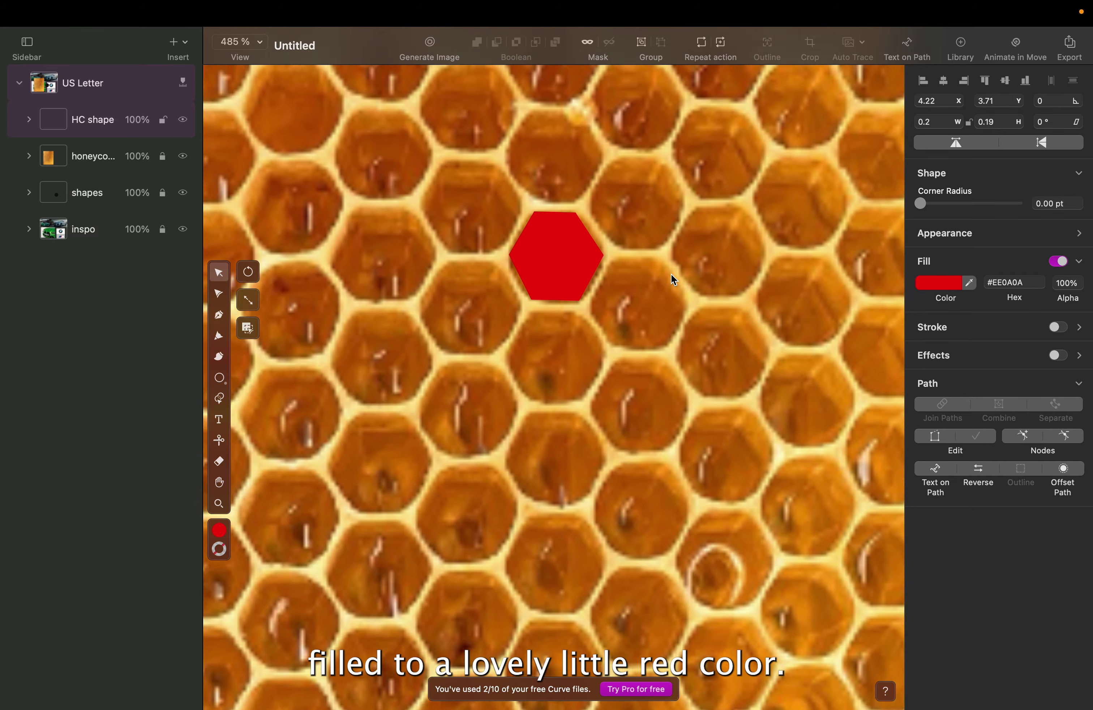
pyautogui.scroll(-5, 671, 274)
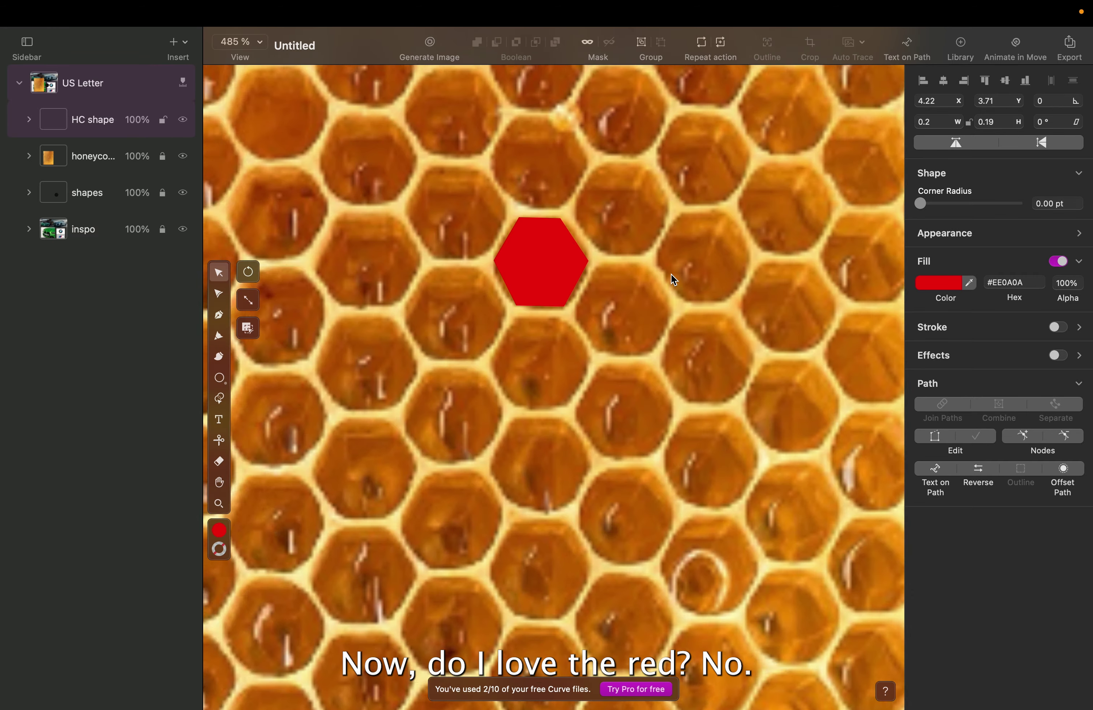
pyautogui.scroll(3, 671, 274)
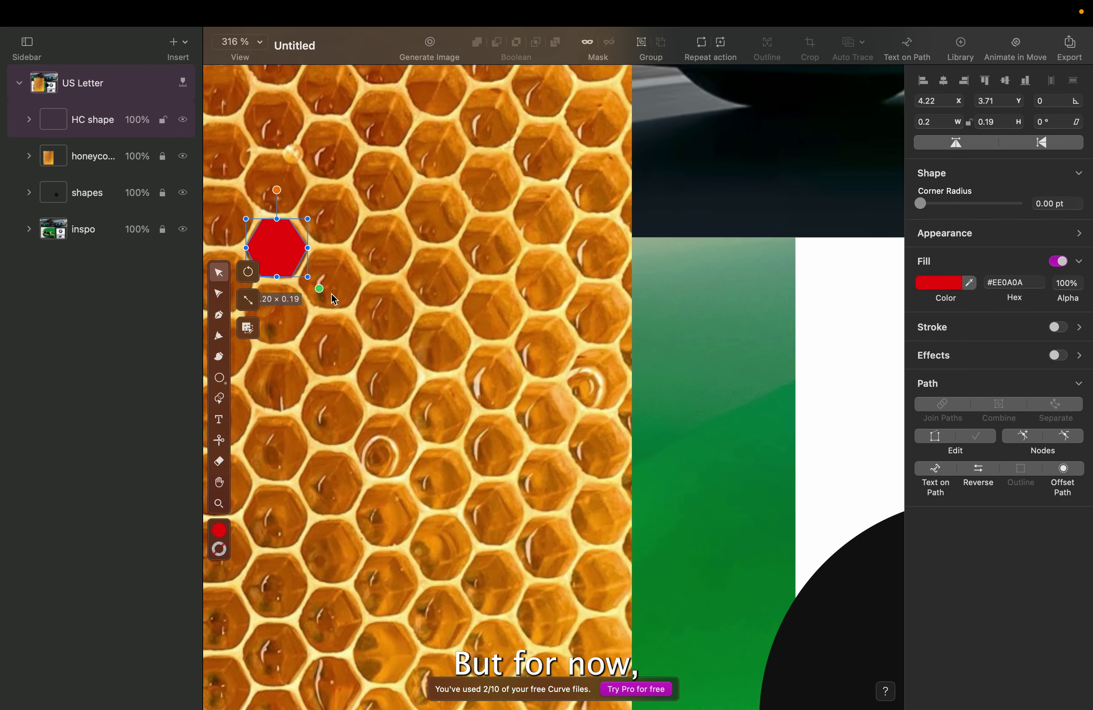
pyautogui.moveTo(307, 277); pyautogui.dragTo(459, 402)
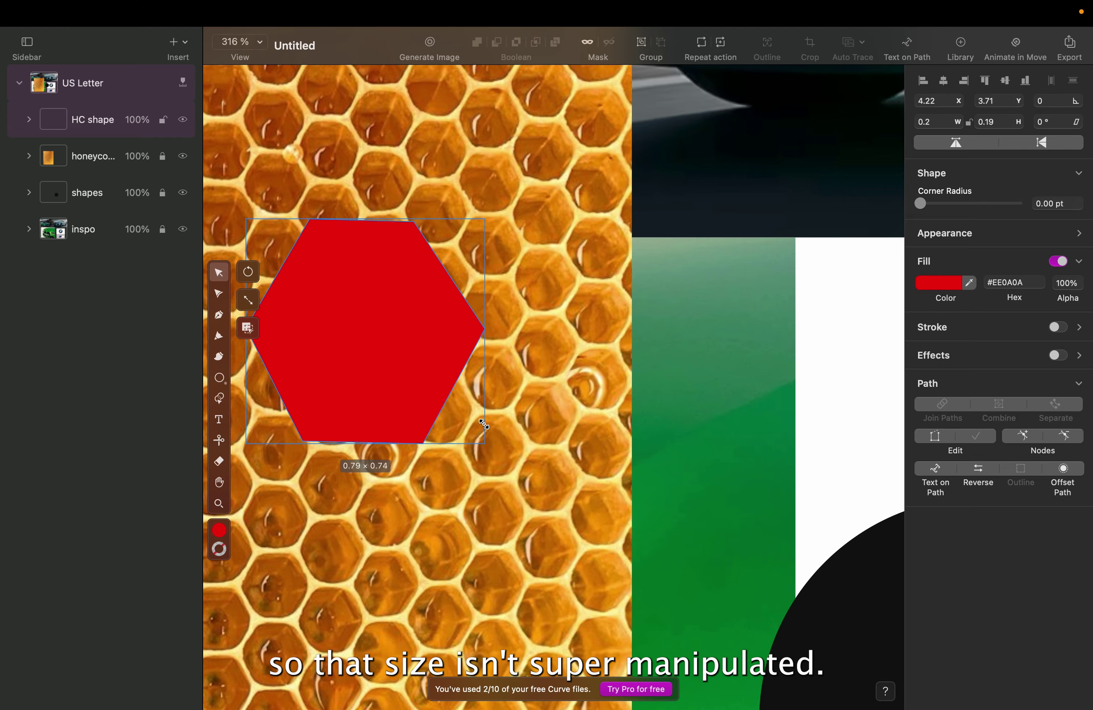
# Step: Move the red hexagon from the honeycomb photo onto the upper-left part of the black circle
pyautogui.scroll(-5, 593, 287)
pyautogui.scroll(-3, 593, 288)
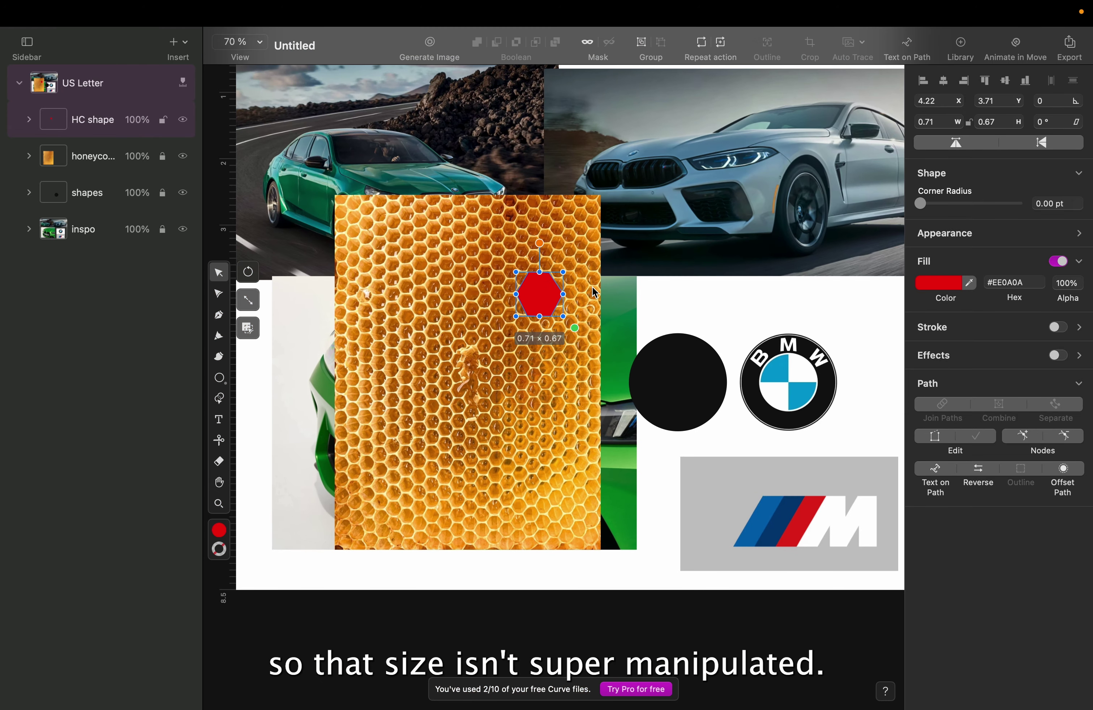
pyautogui.hscroll(5, 593, 288)
pyautogui.scroll(-3, 594, 289)
pyautogui.moveTo(441, 239); pyautogui.dragTo(559, 318)
# Step: Shrink the hexagon proportionally to about 0.52 × 0.49 in and place it fully inside the black circle's upper-left quarter
pyautogui.scroll(2, 565, 312)
pyautogui.scroll(5, 565, 313)
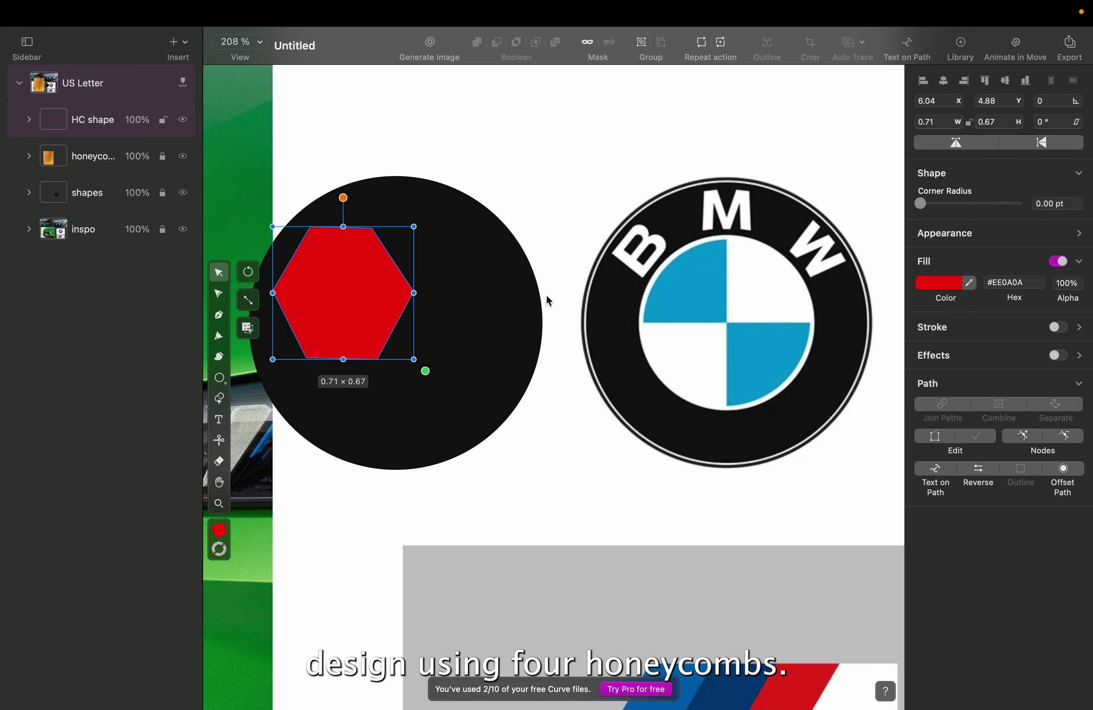
pyautogui.hscroll(-5, 546, 300)
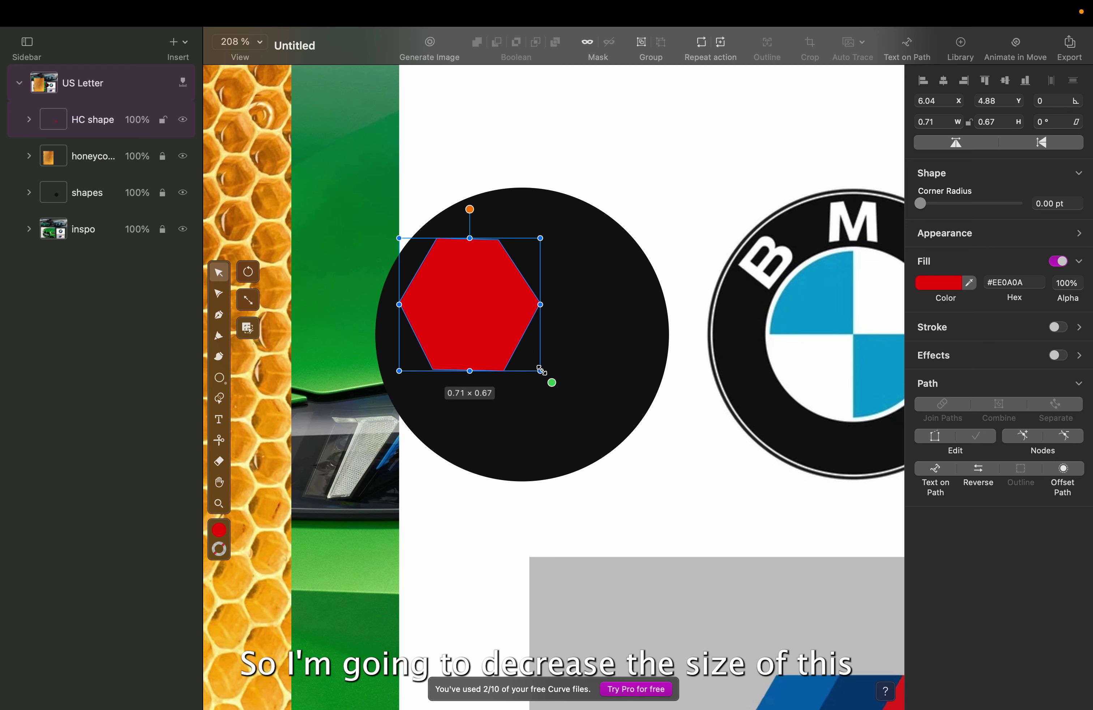
pyautogui.moveTo(542, 368); pyautogui.dragTo(502, 335)
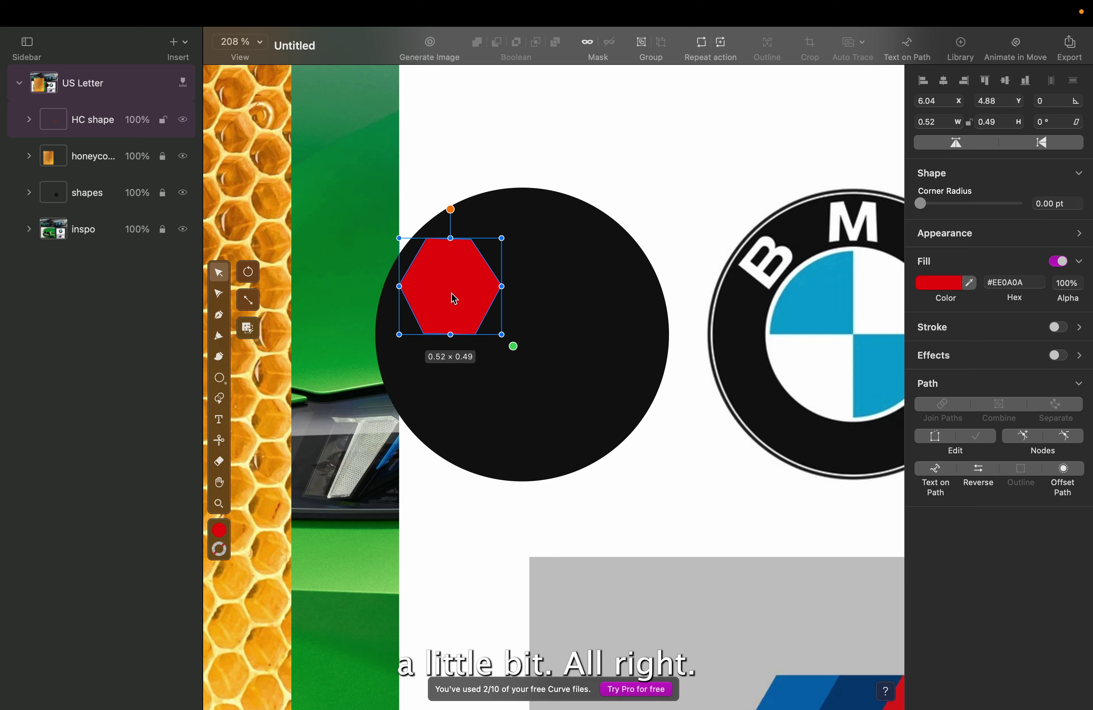
pyautogui.moveTo(454, 298); pyautogui.dragTo(471, 313)
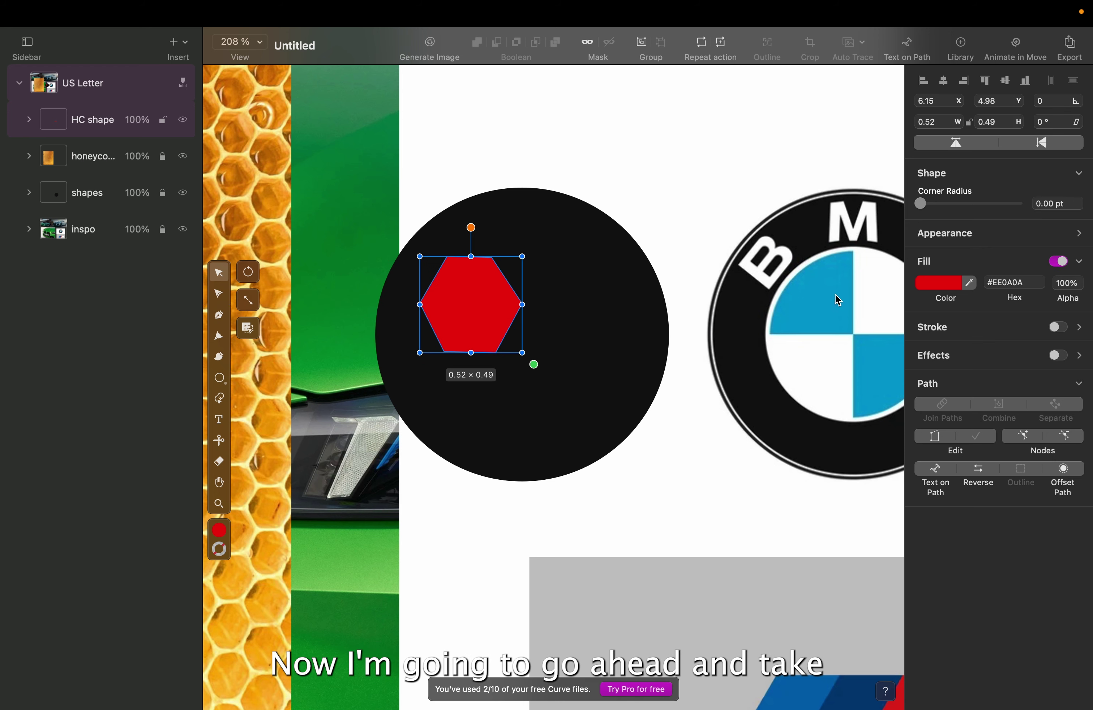
# Step: Recolor the red hexagon blue #009DD2 by sampling the BMW roundel's blue quarter
pyautogui.click(971, 282)
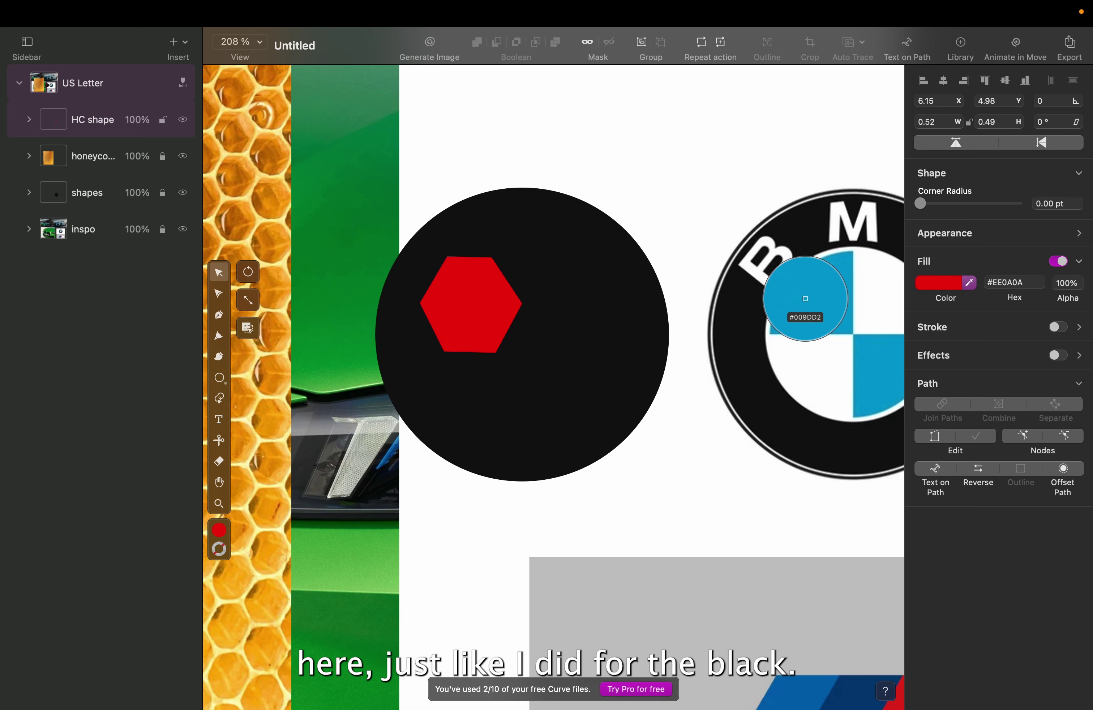
pyautogui.click(805, 298)
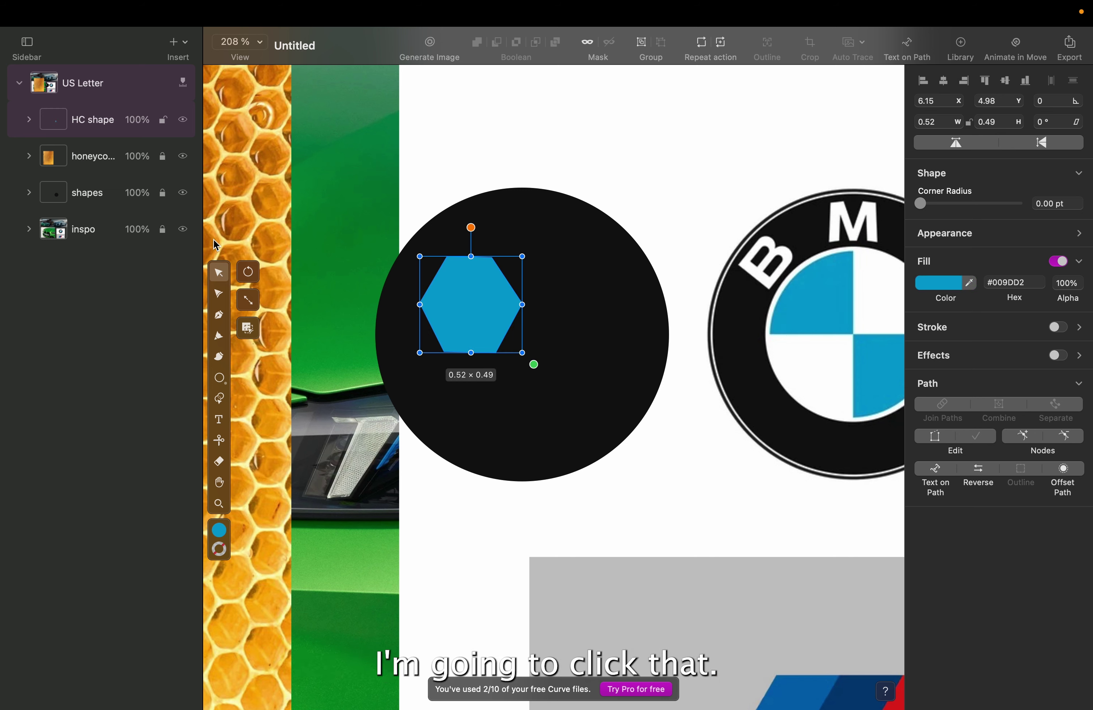
pyautogui.click(399, 171)
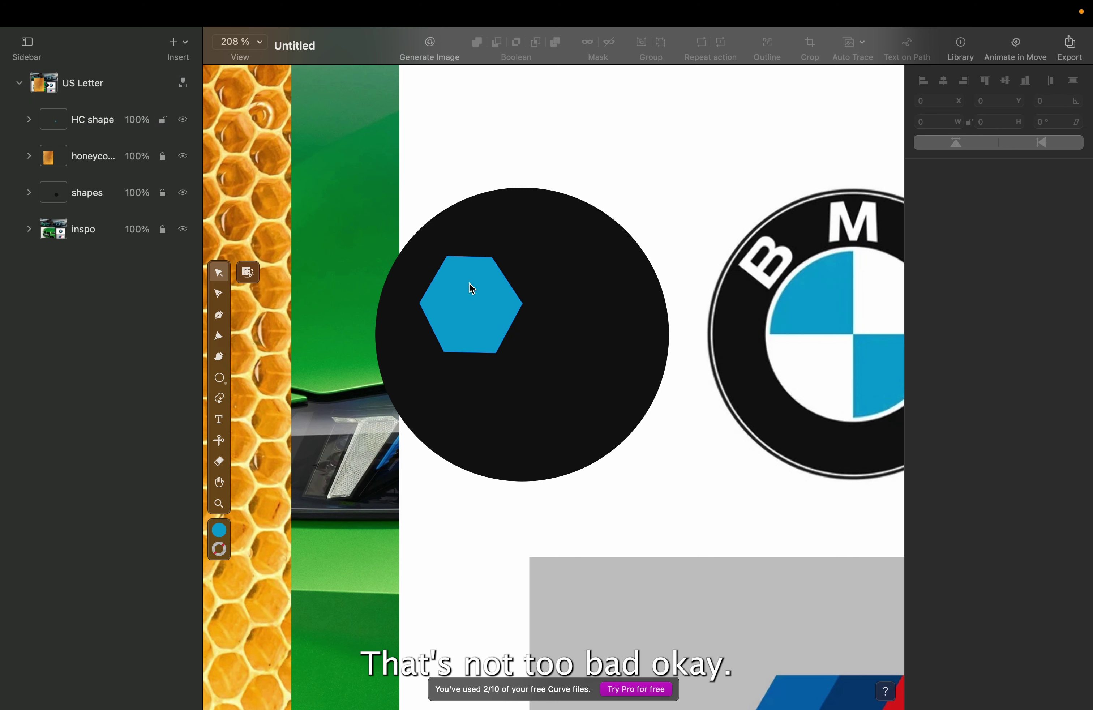
# Step: Duplicate the blue hexagon and place the copy overlapping it, down and to the right
pyautogui.click(472, 295)
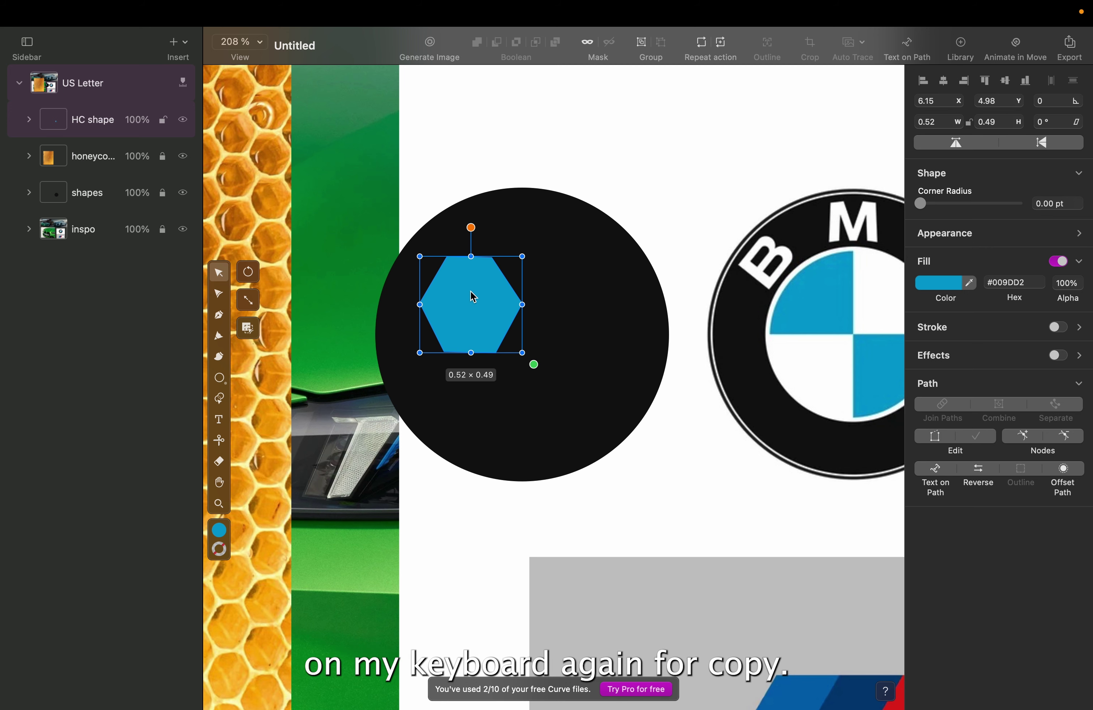
pyautogui.press('super+v')
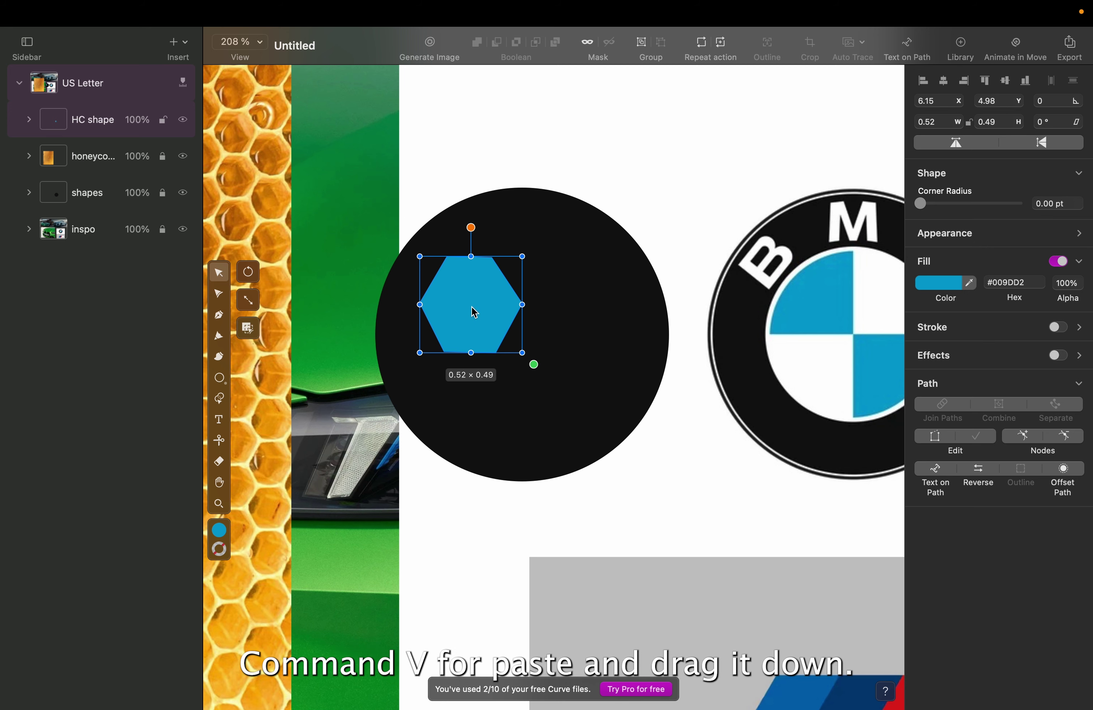
pyautogui.moveTo(471, 307); pyautogui.dragTo(505, 345)
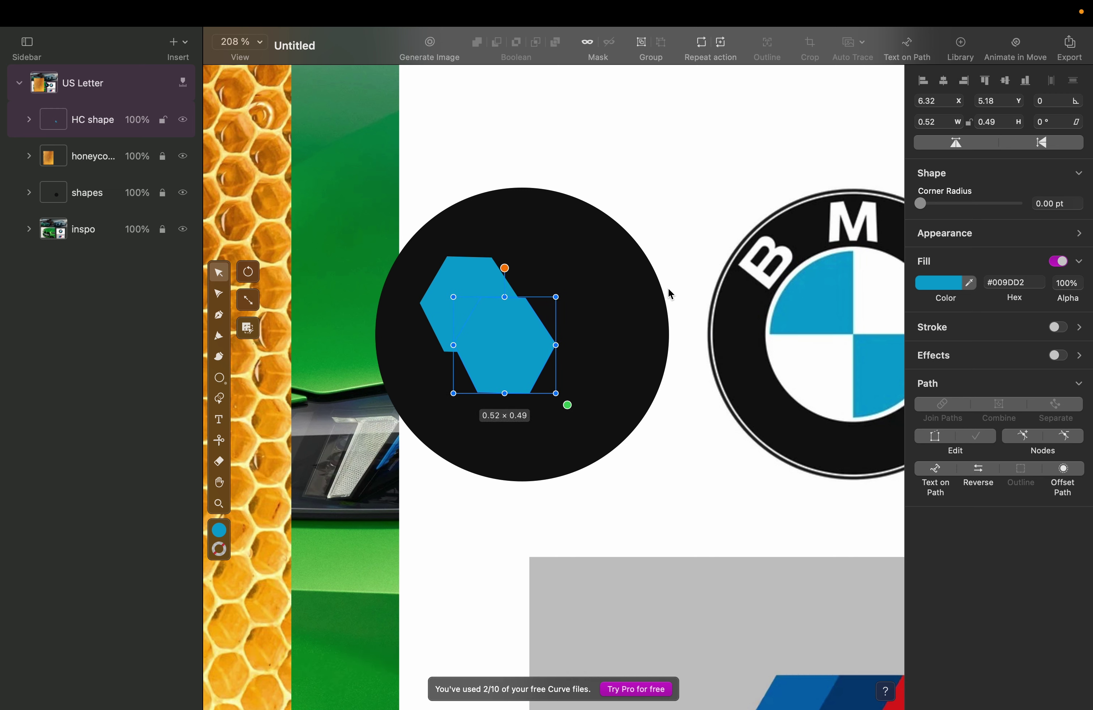
# Step: Fill the copied hexagon dark blue #0A4270 and shift it slightly down-right to about X 6.36, Y 5.22
pyautogui.click(945, 283)
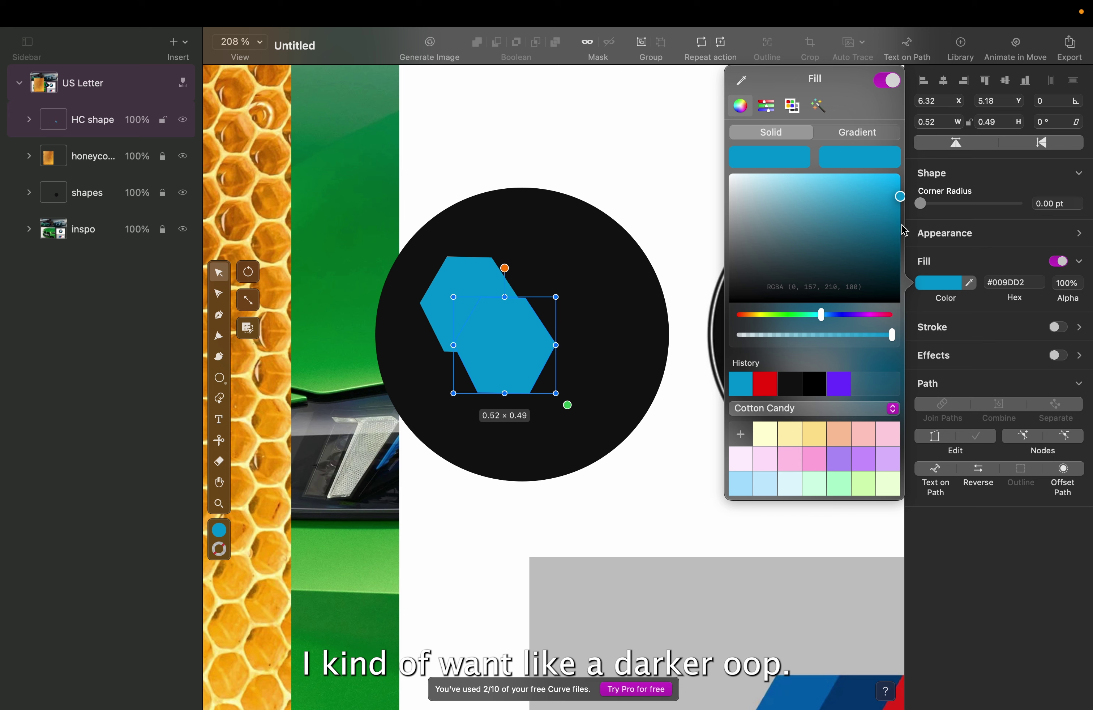
pyautogui.moveTo(870, 224); pyautogui.dragTo(887, 251)
pyautogui.moveTo(825, 321); pyautogui.dragTo(829, 320)
pyautogui.click(630, 168)
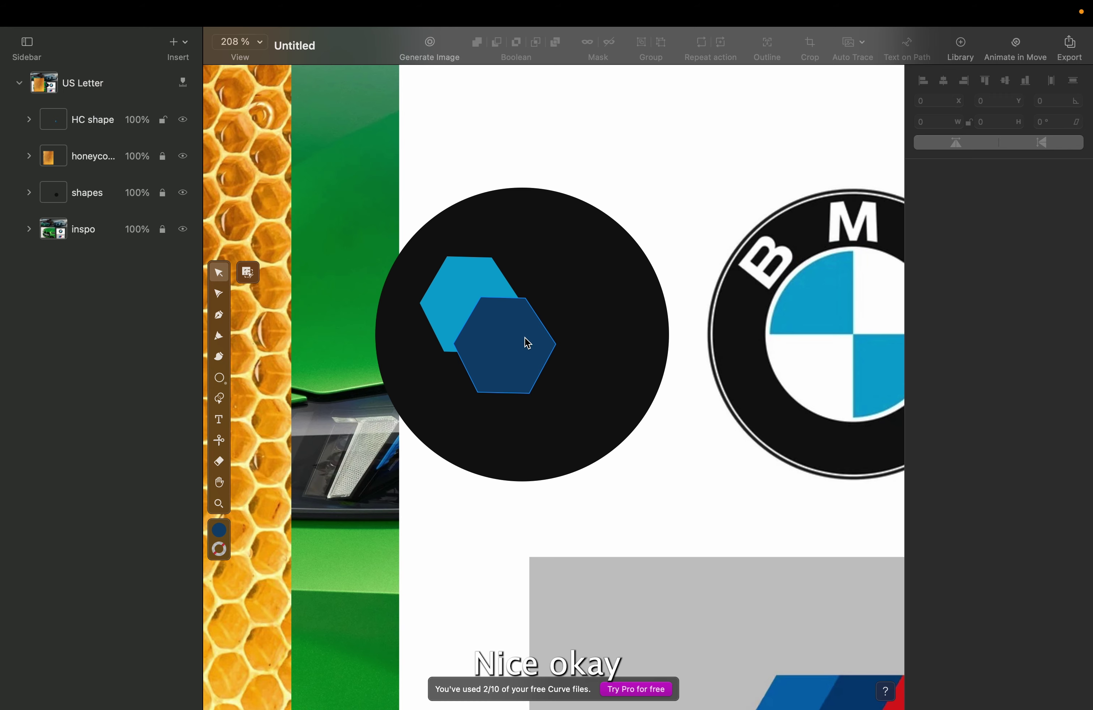
pyautogui.moveTo(528, 343); pyautogui.dragTo(535, 353)
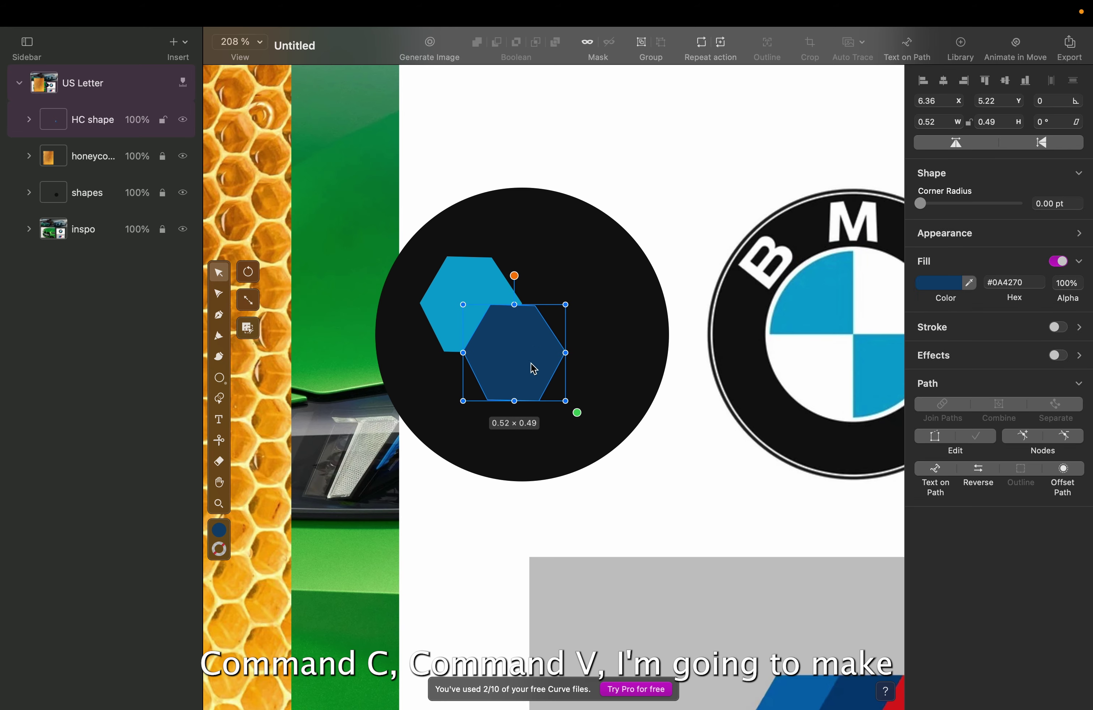
# Step: Duplicate the dark blue hexagon up-right to about X 6.62, Y 4.98 and fill the copy light blue #91BFE6
pyautogui.press('cmd+c')
pyautogui.press('cmd+v')
pyautogui.moveTo(533, 369); pyautogui.dragTo(577, 323)
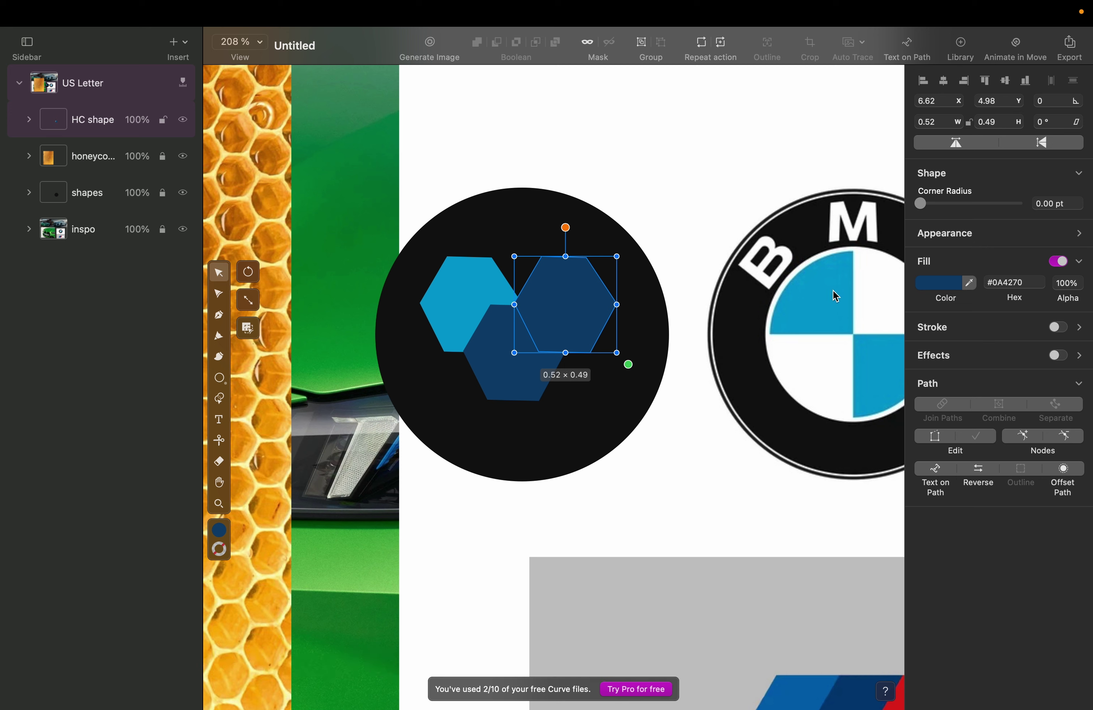
pyautogui.click(937, 283)
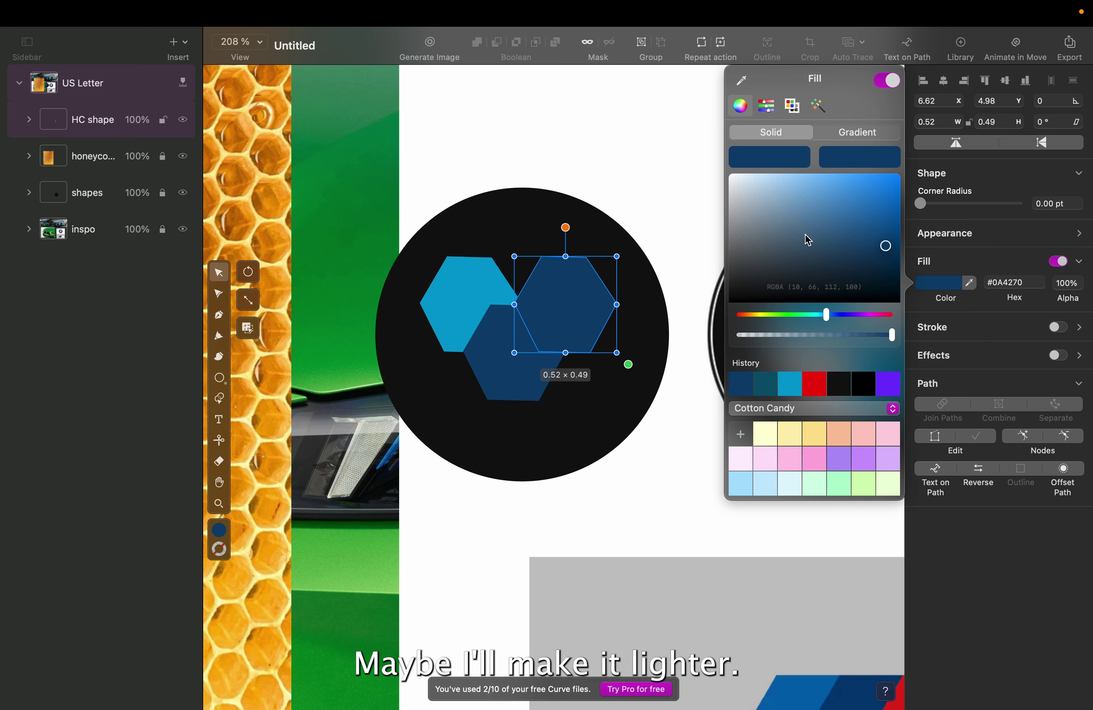
pyautogui.moveTo(807, 224); pyautogui.dragTo(793, 188)
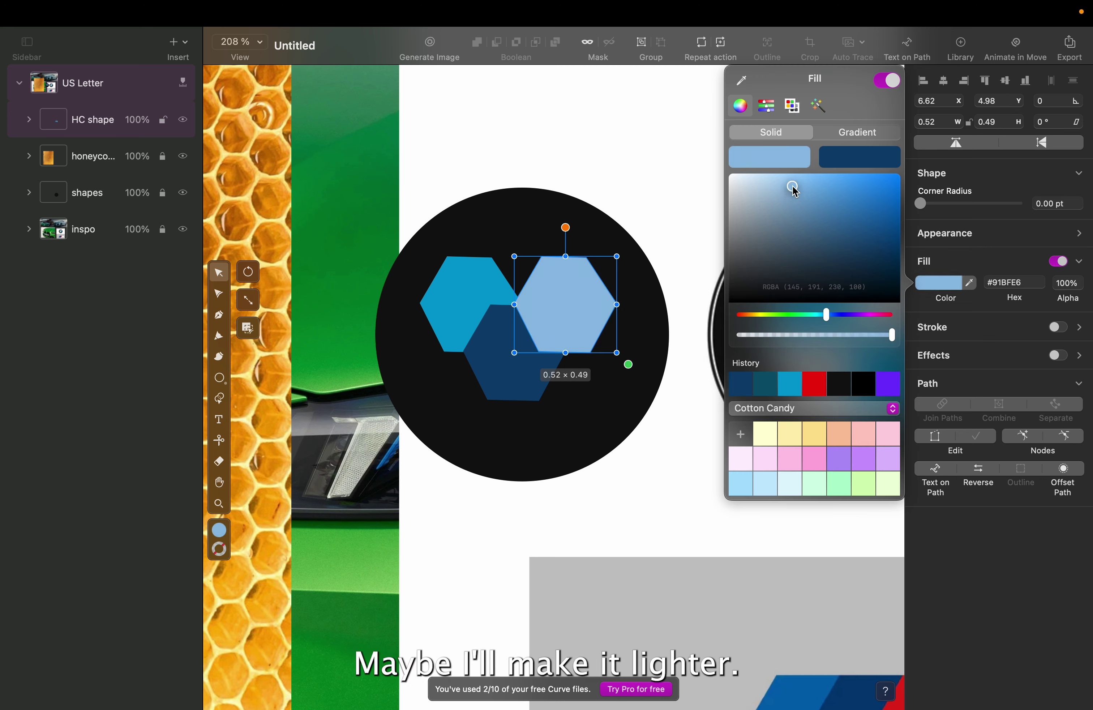
pyautogui.click(959, 267)
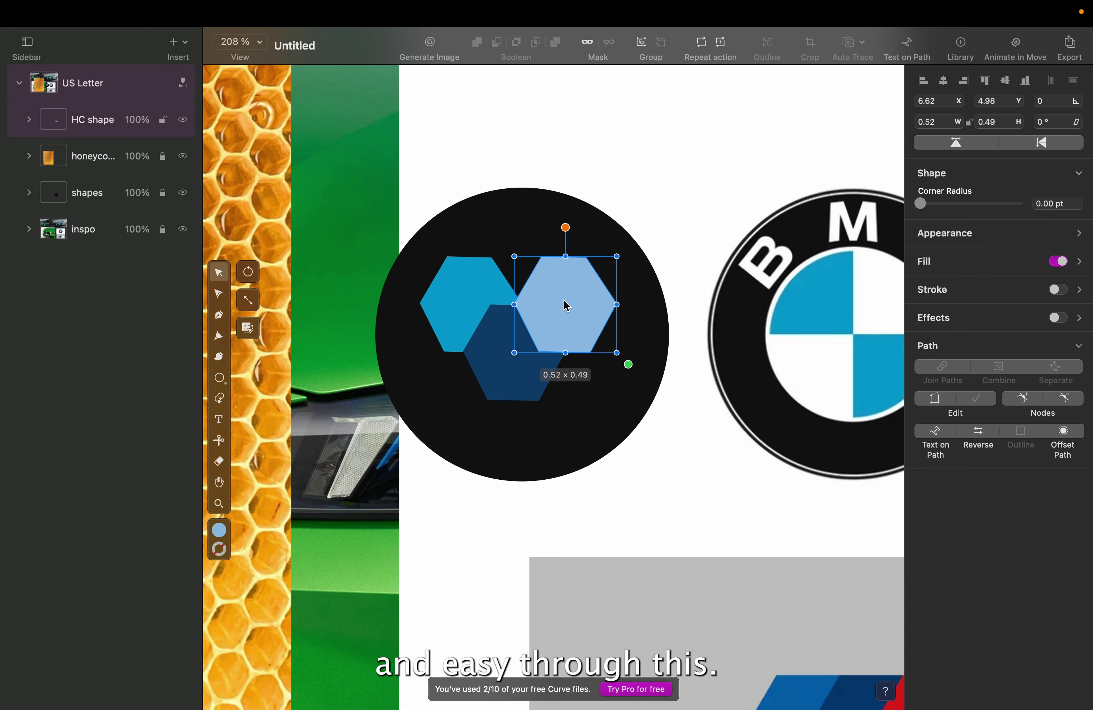
# Step: Add a copy of the light blue hexagon above the others at about X 6.4, Y 4.73 and fill it a darker, muted blue
pyautogui.moveTo(564, 301); pyautogui.dragTo(524, 256)
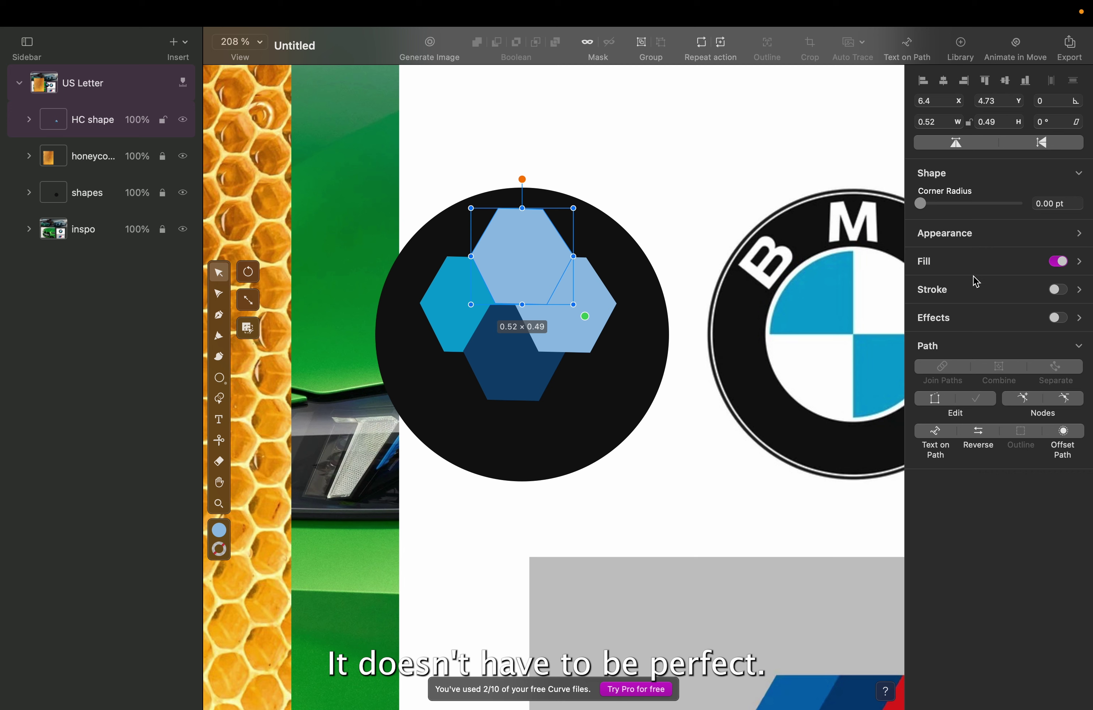
pyautogui.click(1080, 262)
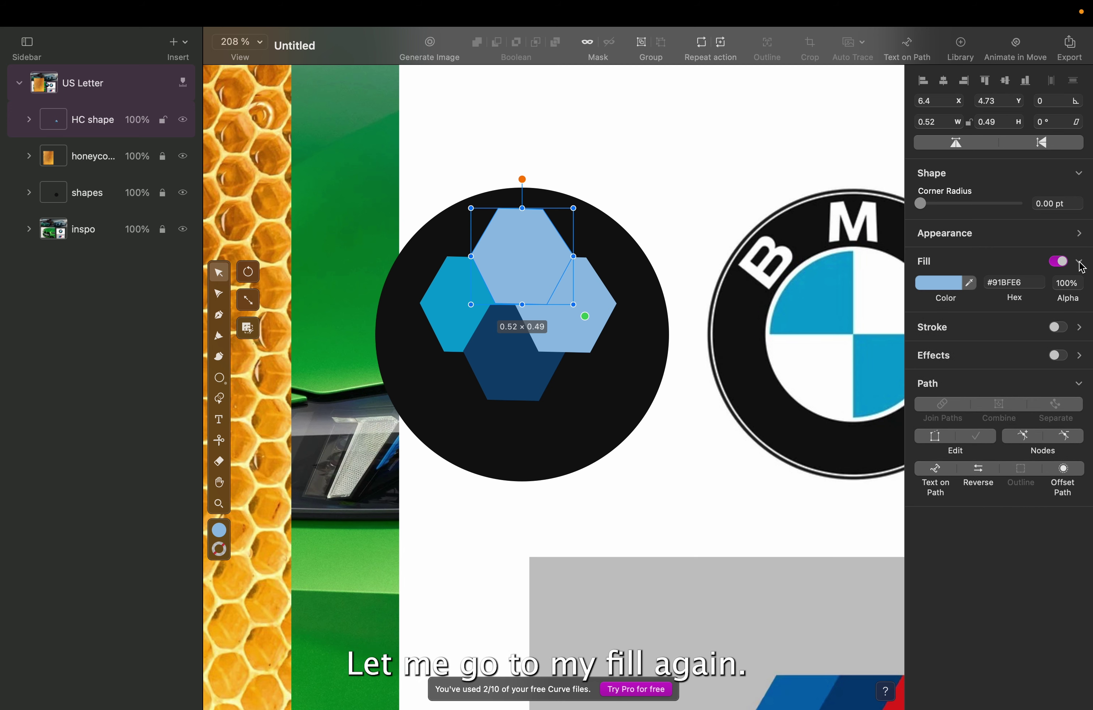
pyautogui.click(938, 285)
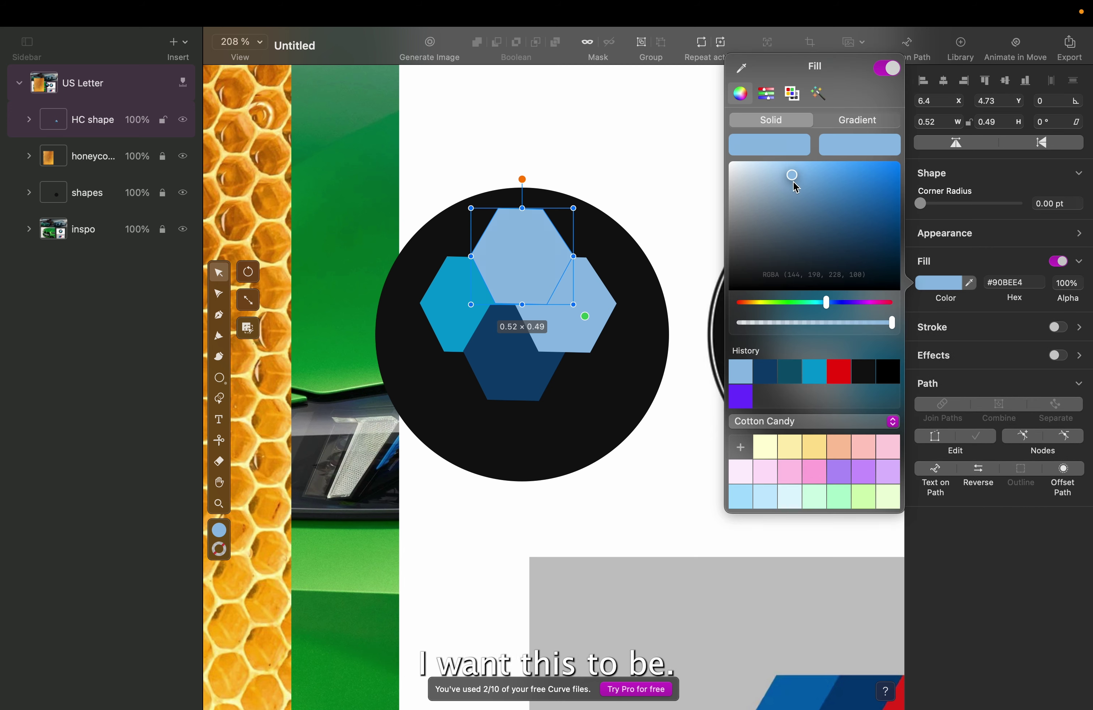
pyautogui.moveTo(789, 176); pyautogui.dragTo(845, 222)
pyautogui.click(586, 137)
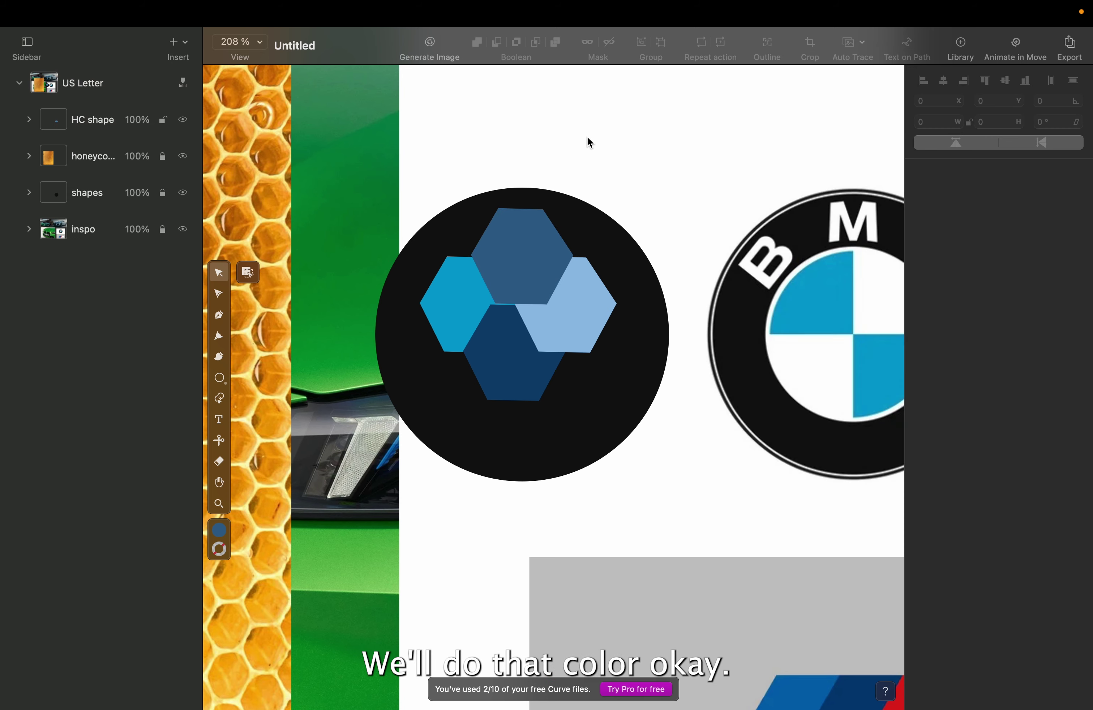
# Step: Cut and paste the dark blue hexagon in front of the others, centering it below the top hexagon at about X 6.40, Y 5.17
pyautogui.scroll(-3, 655, 216)
pyautogui.hscroll(-2, 655, 216)
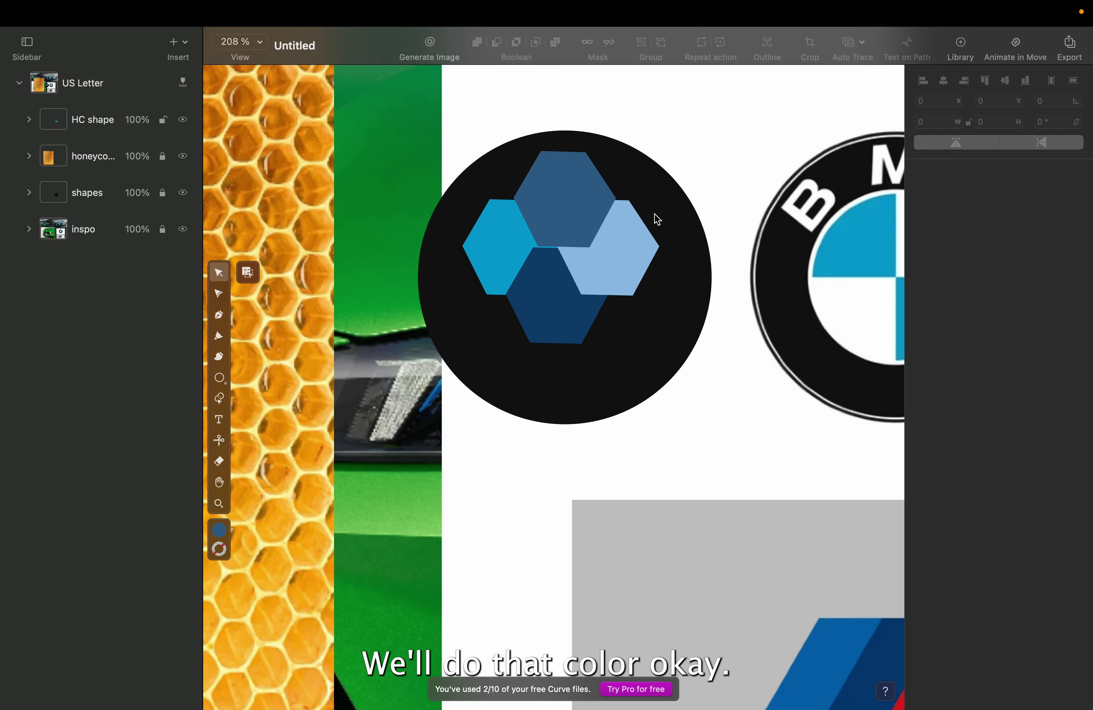
pyautogui.click(565, 300)
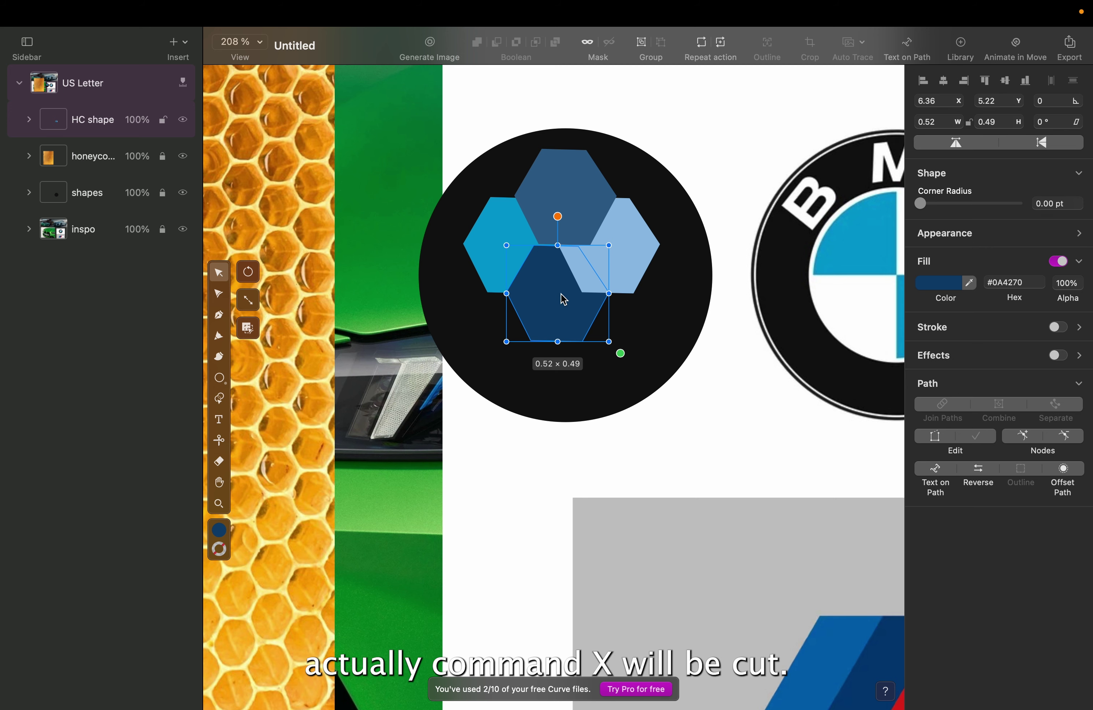
pyautogui.press('super')
pyautogui.press('super+x')
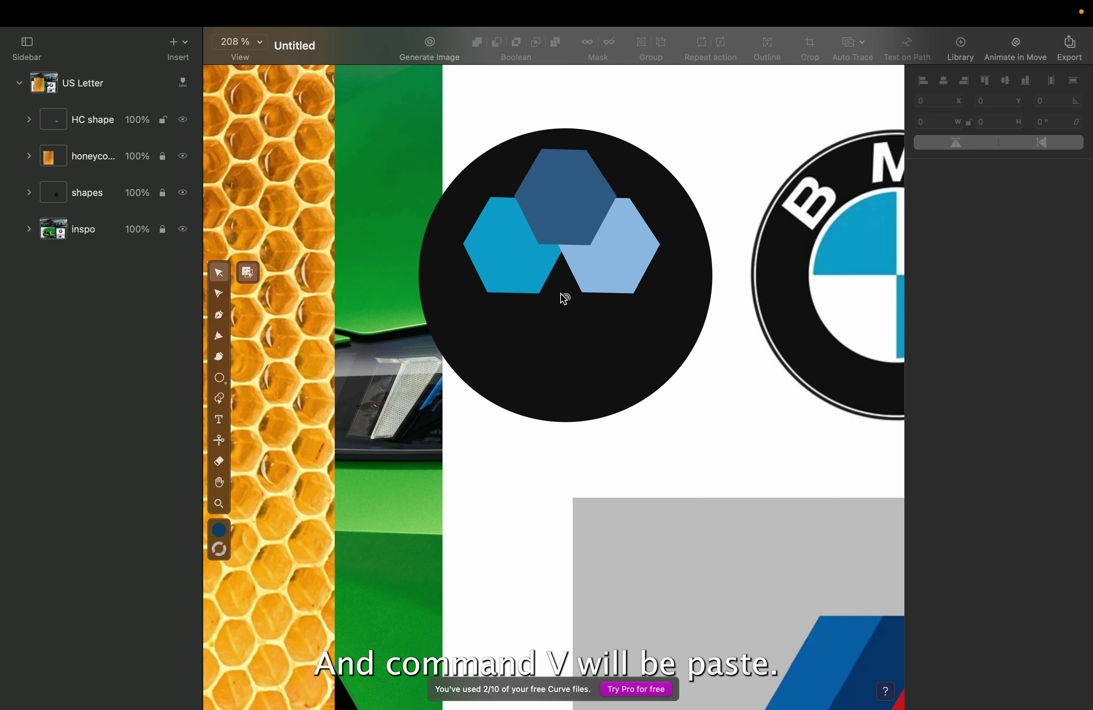
pyautogui.press('super+v')
pyautogui.moveTo(576, 300)
pyautogui.mouseDown()
pyautogui.moveTo(580, 317)
pyautogui.moveTo(579, 214)
pyautogui.moveTo(566, 313)
pyautogui.mouseUp()
pyautogui.press('Up')
pyautogui.press('Up')
pyautogui.press('Up')
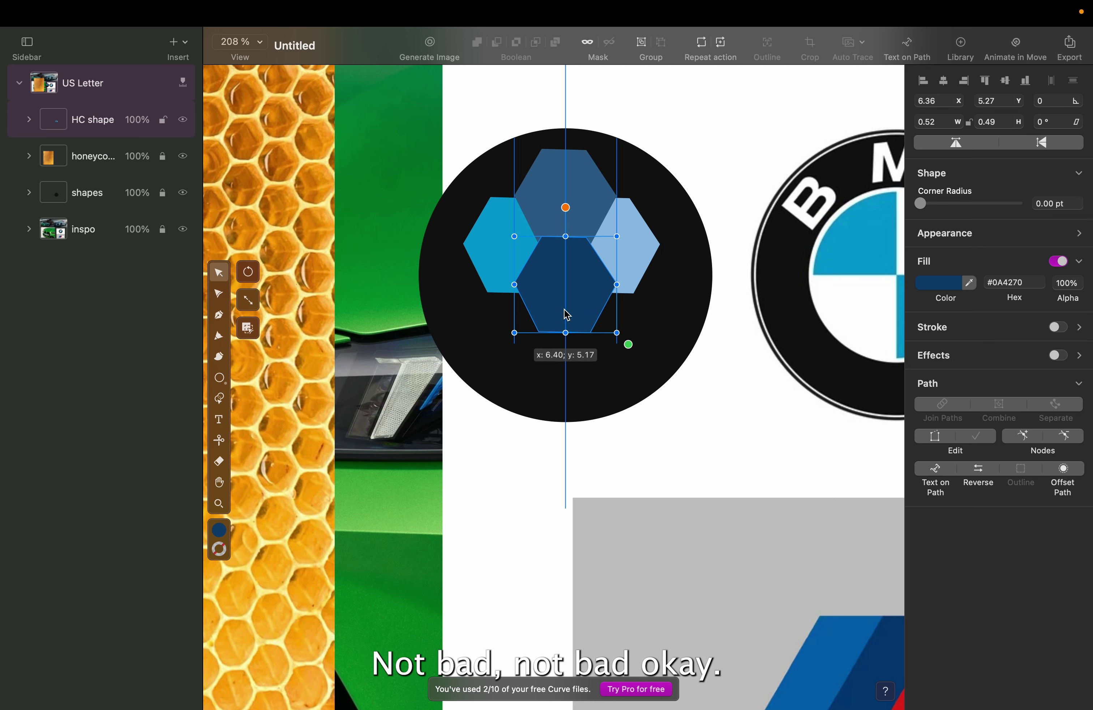
pyautogui.click(729, 149)
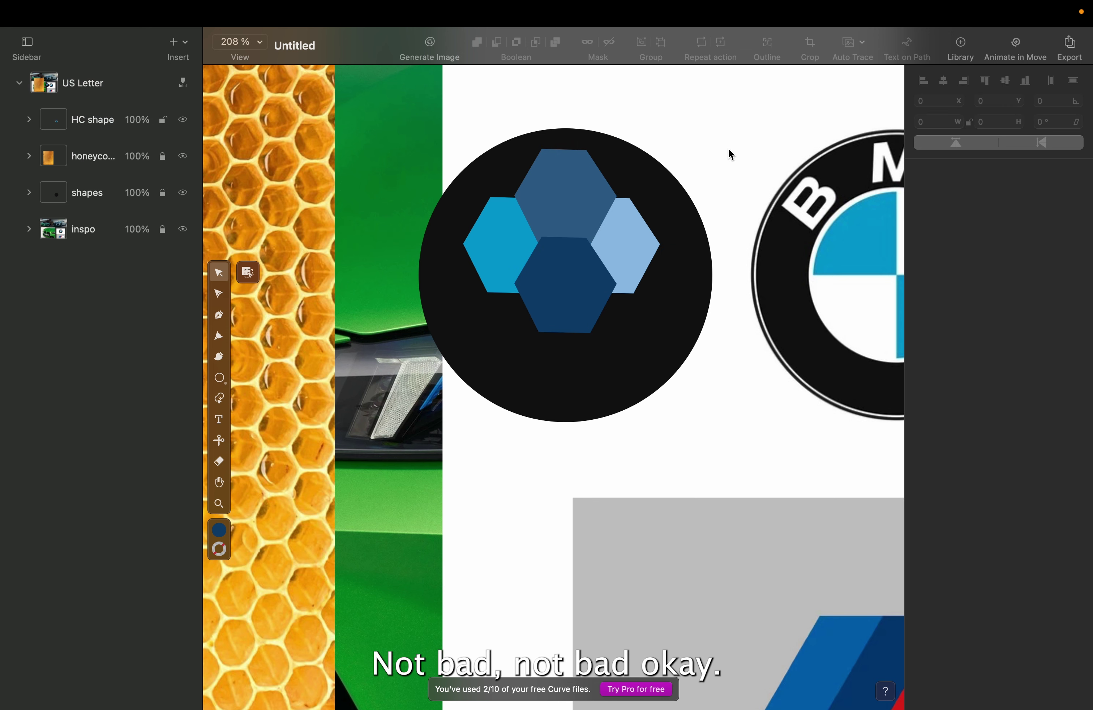
# Step: Shift the light blue hexagon slightly right to about X 6.66, Y 4.98, aligning its left corner with the circle's vertical centerline
pyautogui.scroll(5, 729, 149)
pyautogui.click(557, 306)
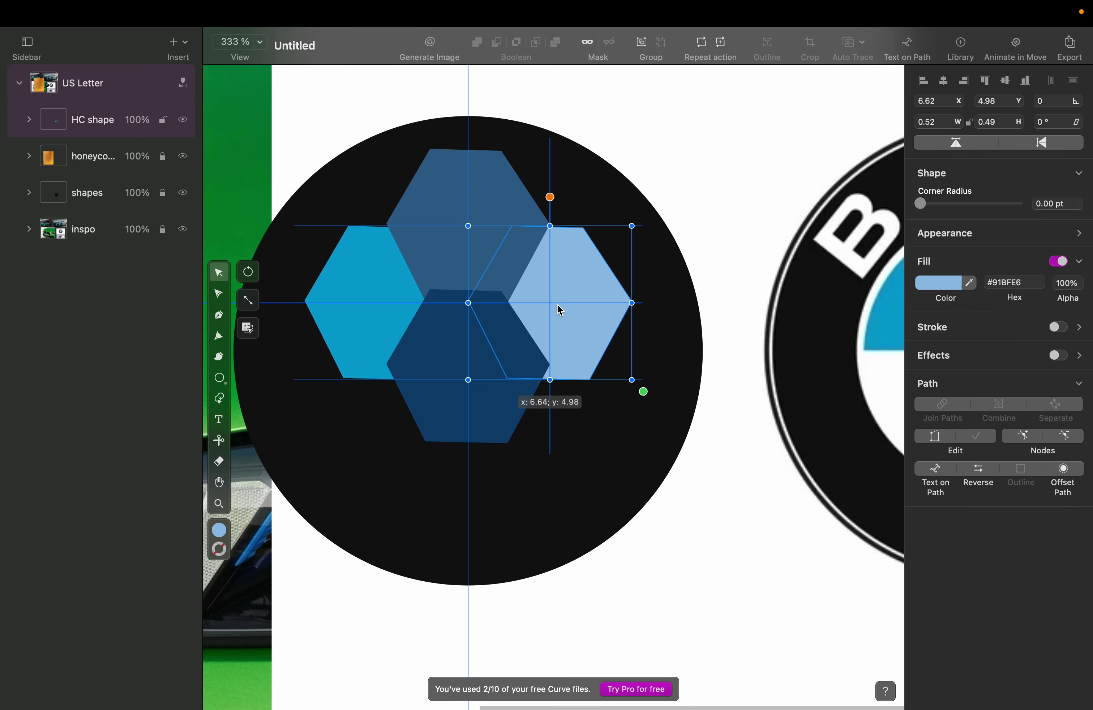
pyautogui.moveTo(563, 310); pyautogui.dragTo(552, 315)
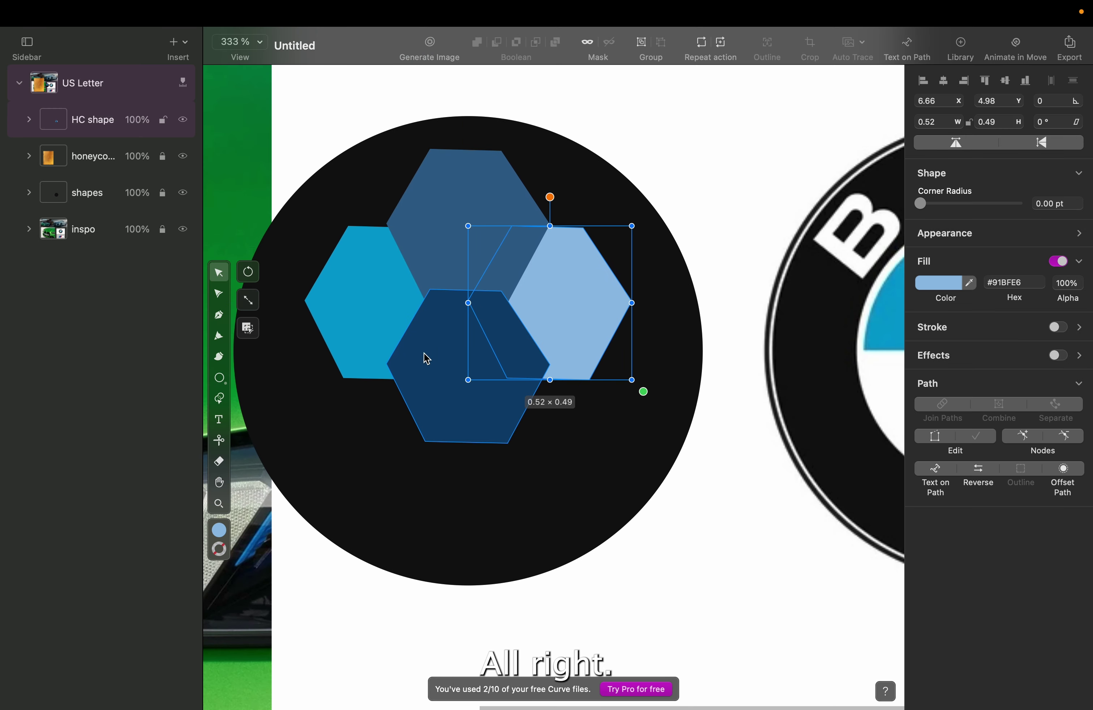
pyautogui.click(688, 124)
# Step: Fine-tune the dark blue hexagon's vertical position so its upper edge overlaps the three surrounding hexagons without gaps
pyautogui.scroll(-6, 689, 123)
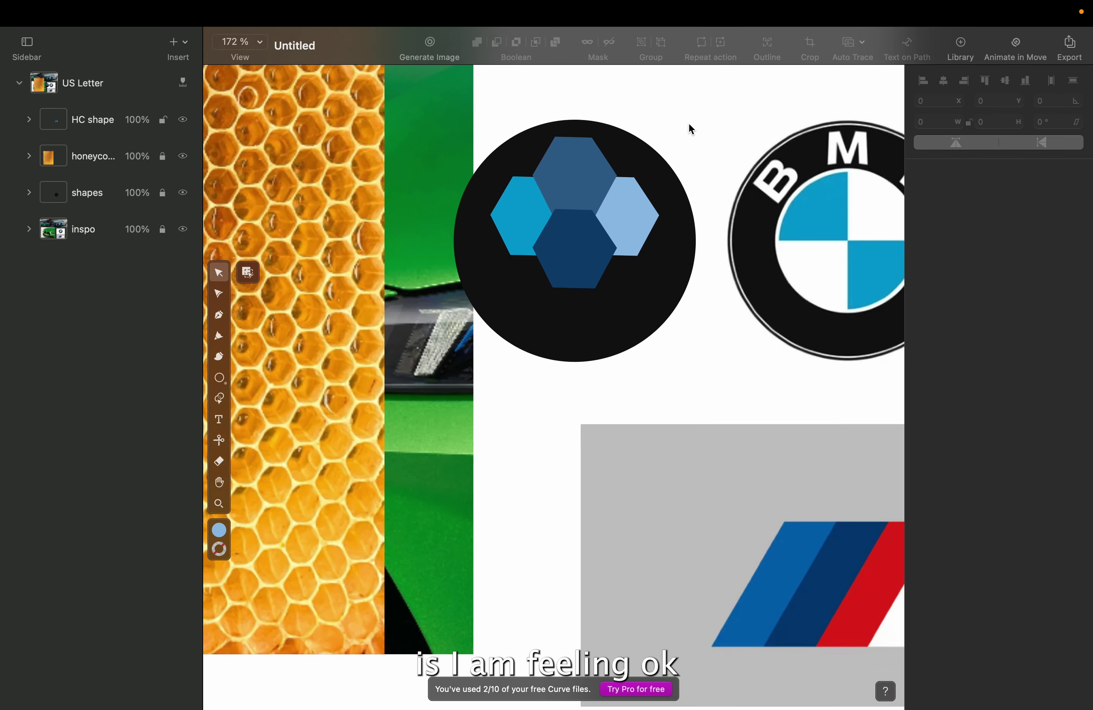
pyautogui.scroll(3, 705, 175)
pyautogui.hscroll(3, 704, 176)
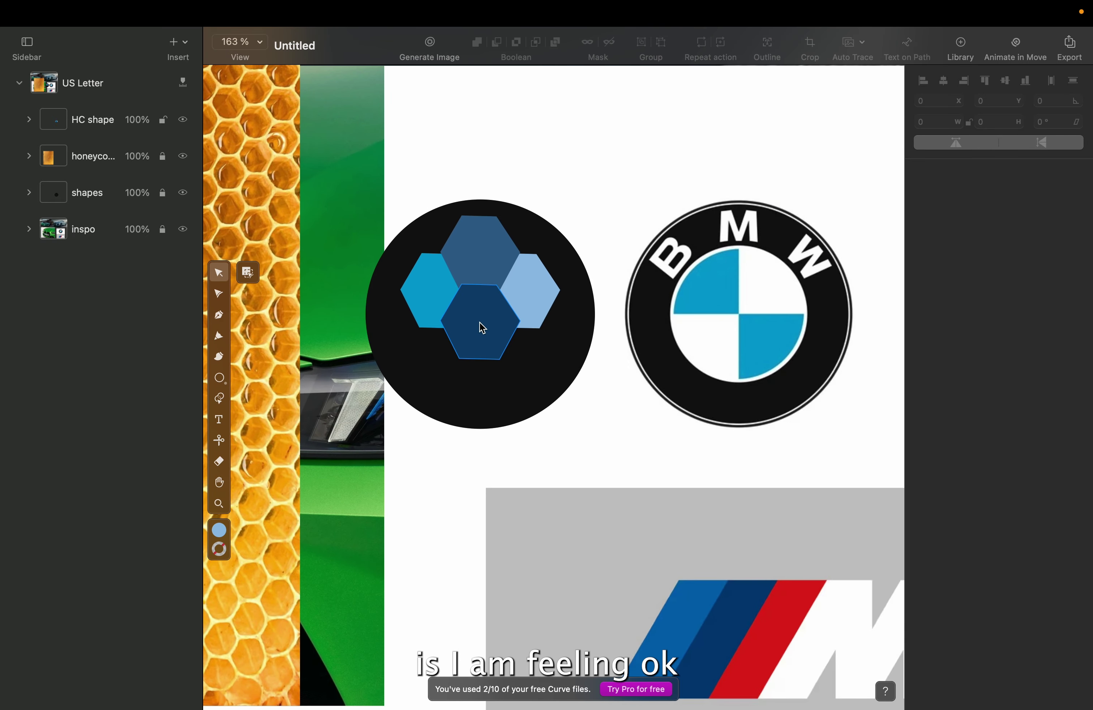
pyautogui.click(482, 335)
pyautogui.click(612, 147)
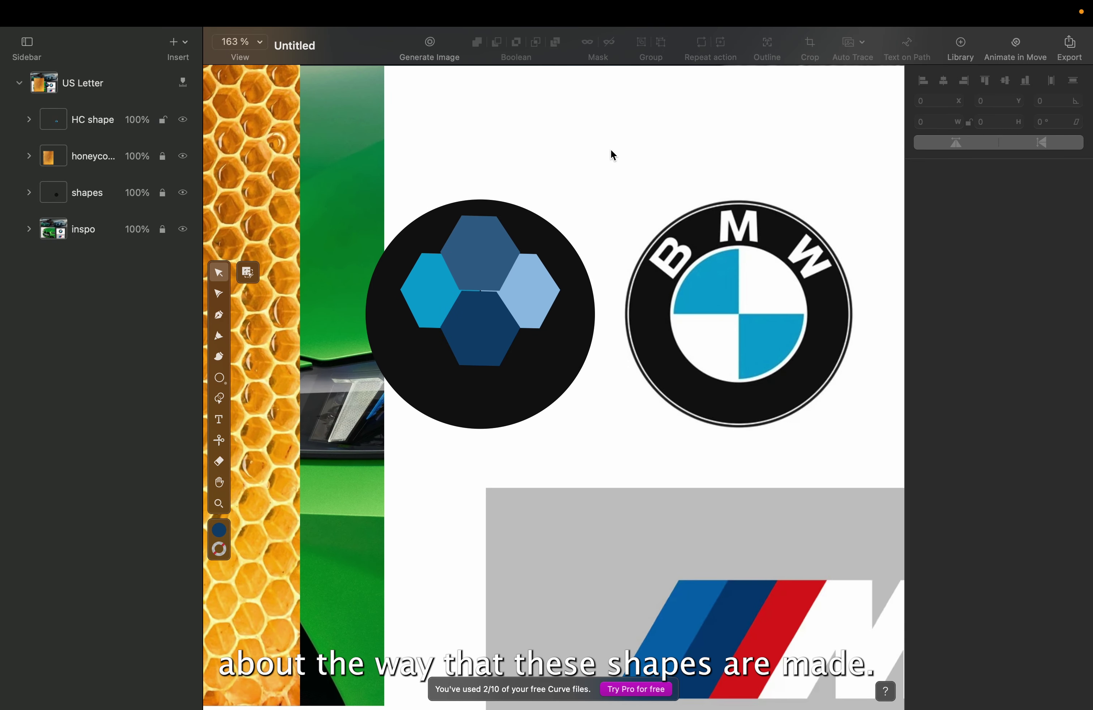
pyautogui.scroll(2, 481, 346)
pyautogui.scroll(2, 481, 345)
pyautogui.moveTo(490, 327); pyautogui.dragTo(491, 319)
pyautogui.click(679, 153)
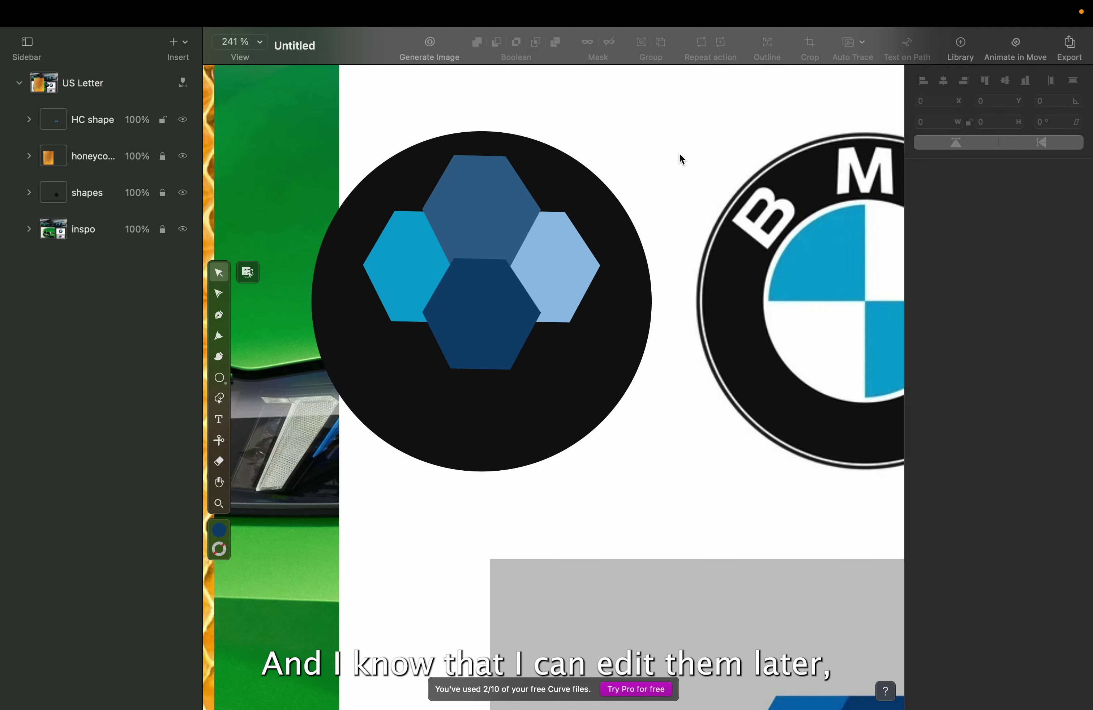
# Step: Group the four blue hexagons into a single object
pyautogui.scroll(-4, 679, 153)
pyautogui.scroll(-3, 679, 153)
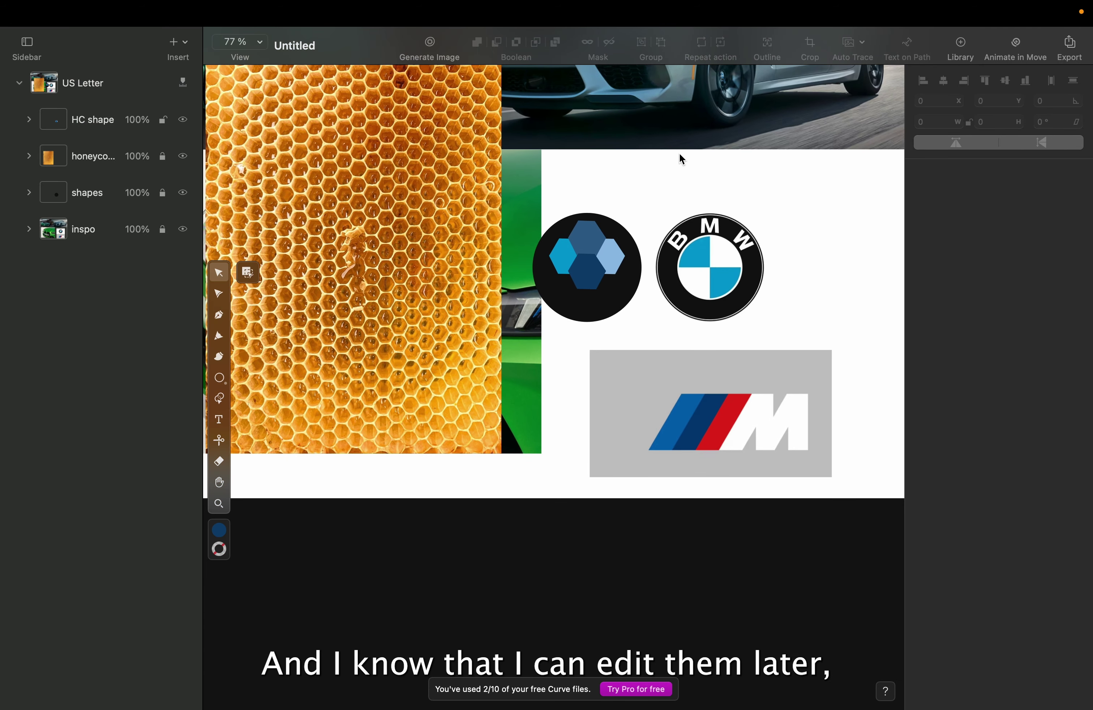
pyautogui.scroll(3, 680, 156)
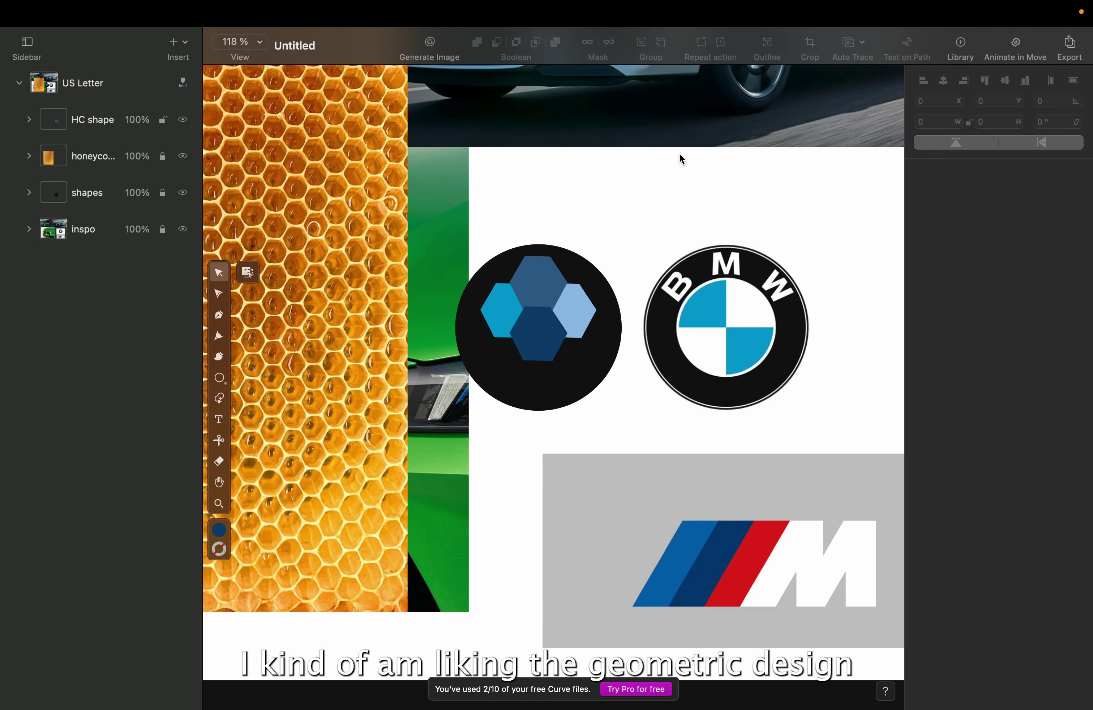
pyautogui.scroll(3, 680, 155)
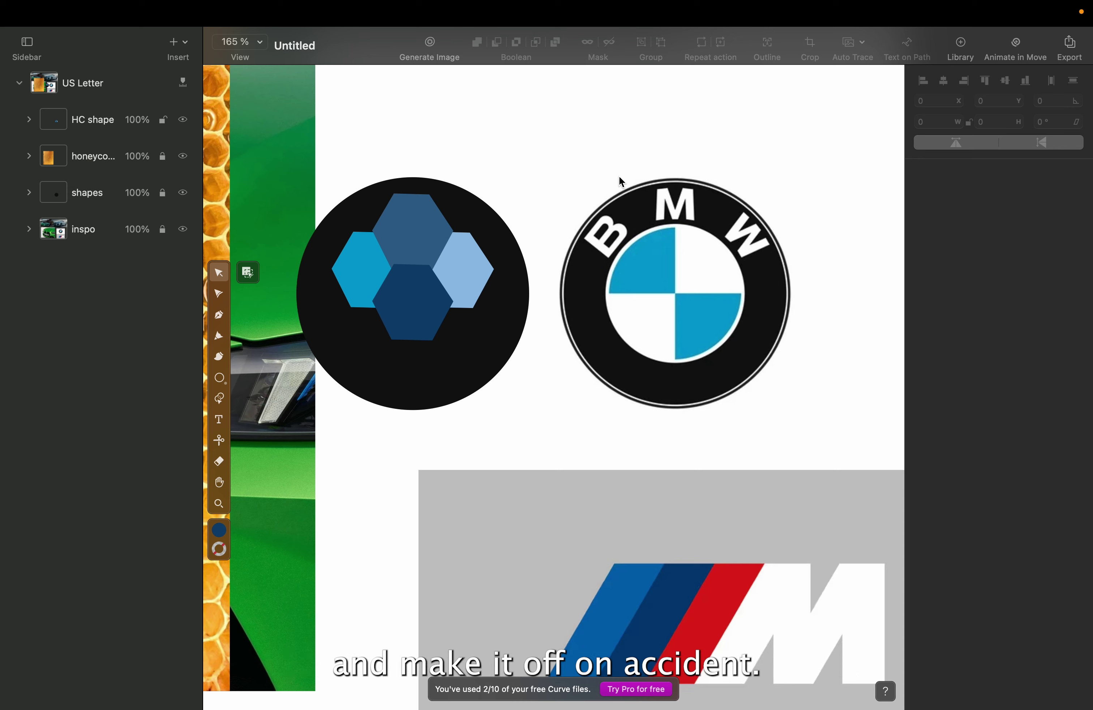
pyautogui.click(372, 275)
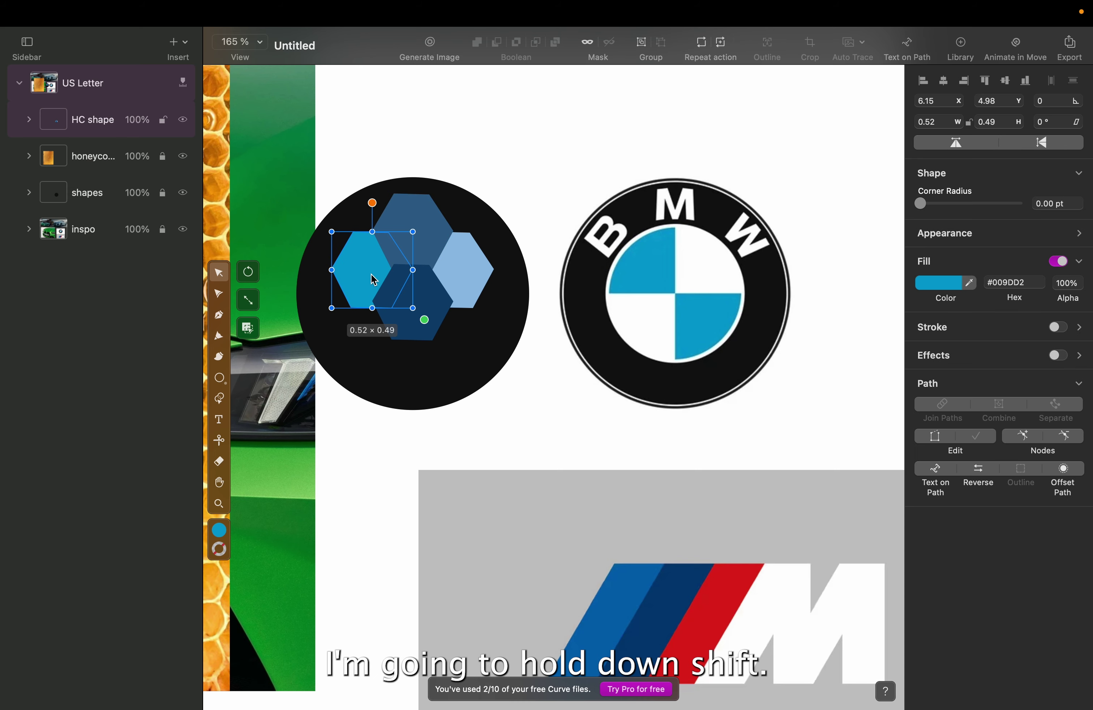
pyautogui.keyDown('shift'); pyautogui.click(429, 298); pyautogui.keyUp('shift')
pyautogui.keyDown('shift'); pyautogui.click(474, 263); pyautogui.keyUp('shift')
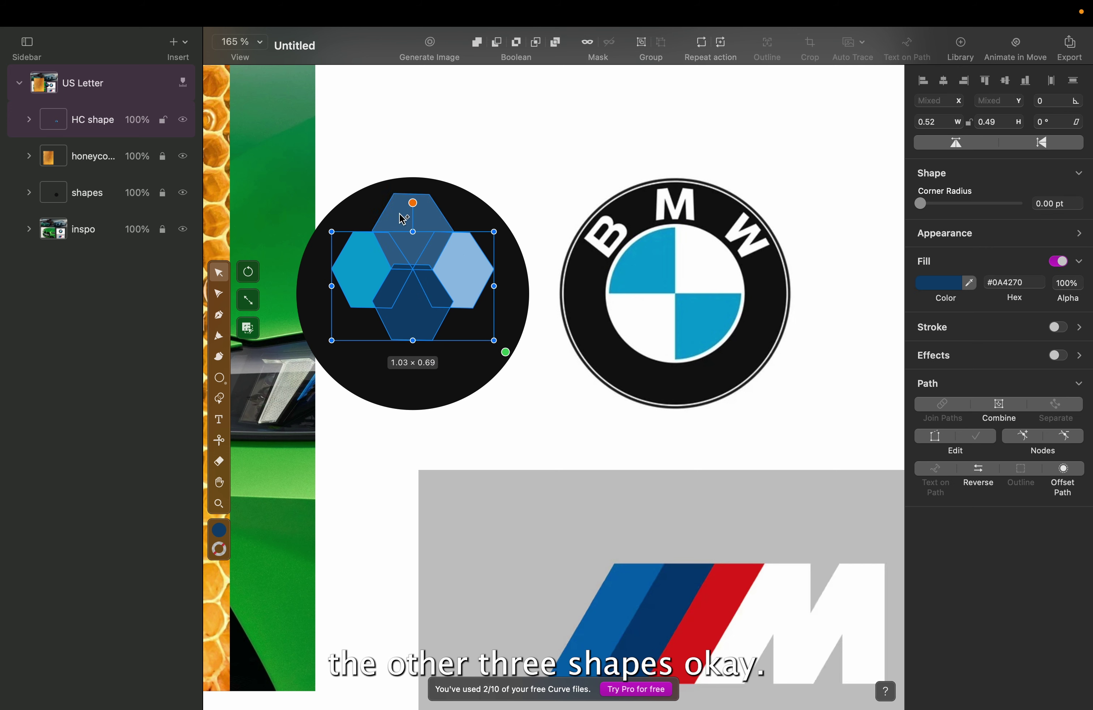
pyautogui.keyDown('shift'); pyautogui.click(404, 220); pyautogui.keyUp('shift')
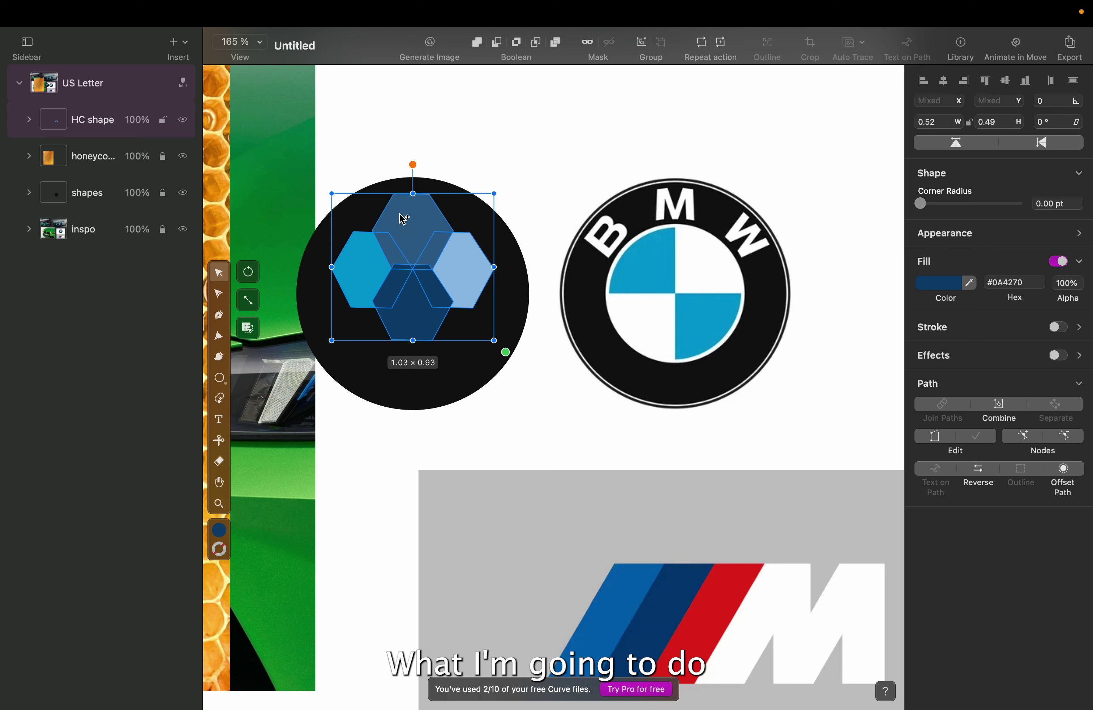
pyautogui.rightClick(403, 220)
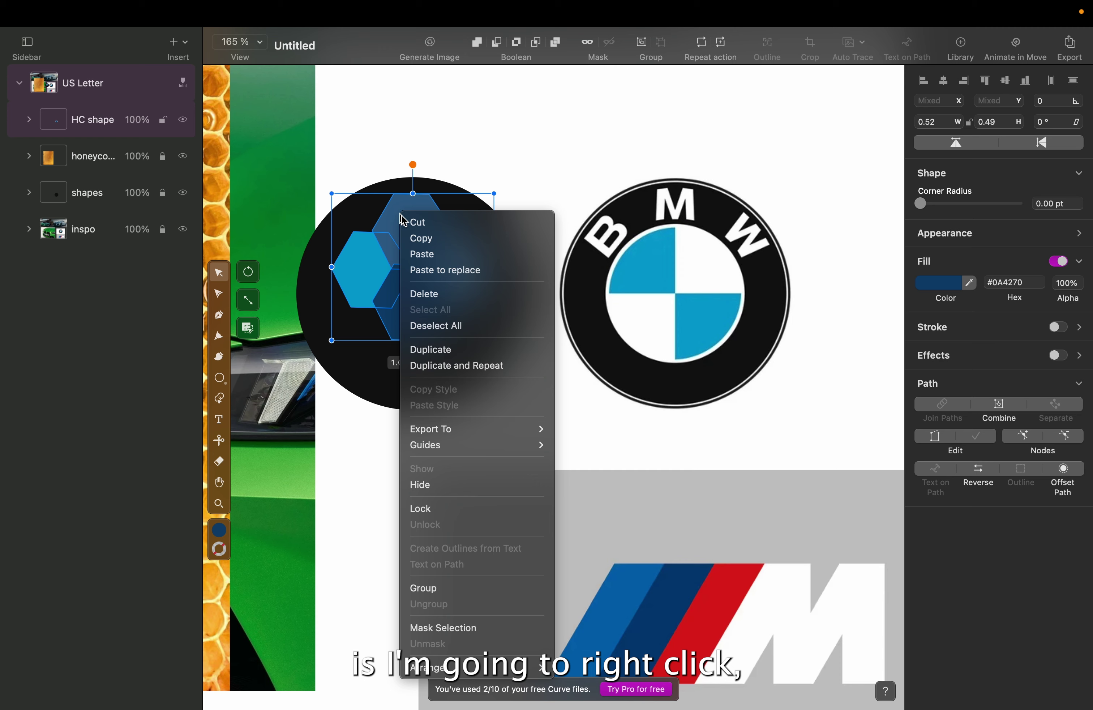
pyautogui.click(421, 589)
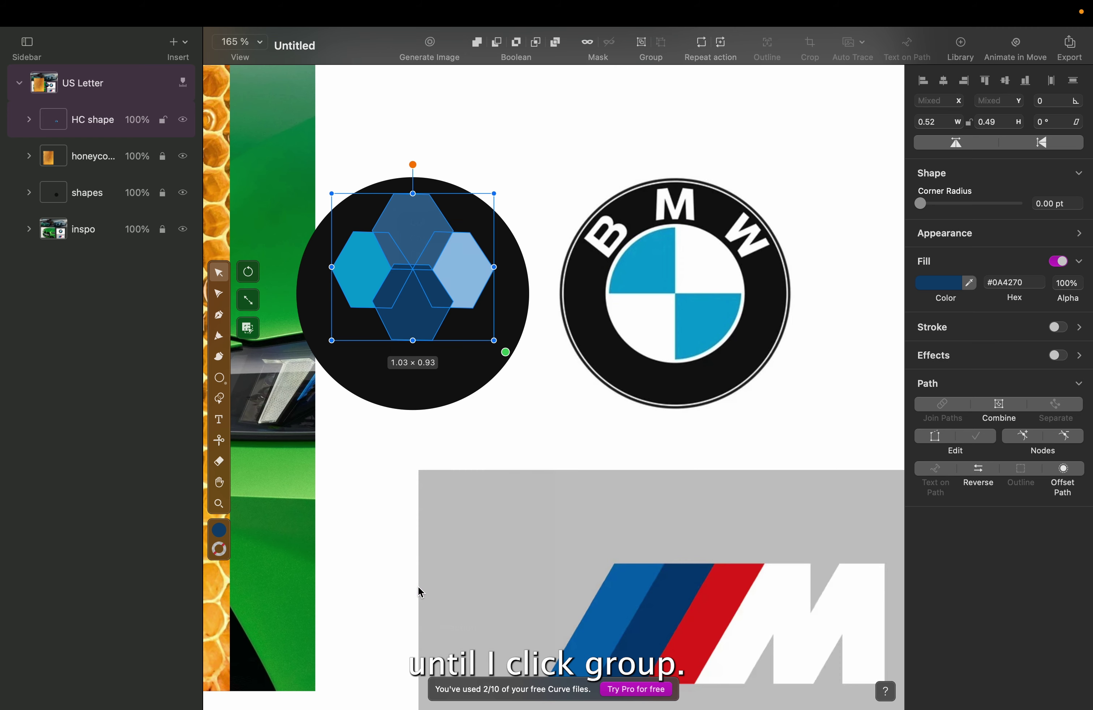
# Step: Move the hexagon group as one unit within the black circle to about X 6.15, Y 4.85
pyautogui.moveTo(411, 235); pyautogui.dragTo(436, 261)
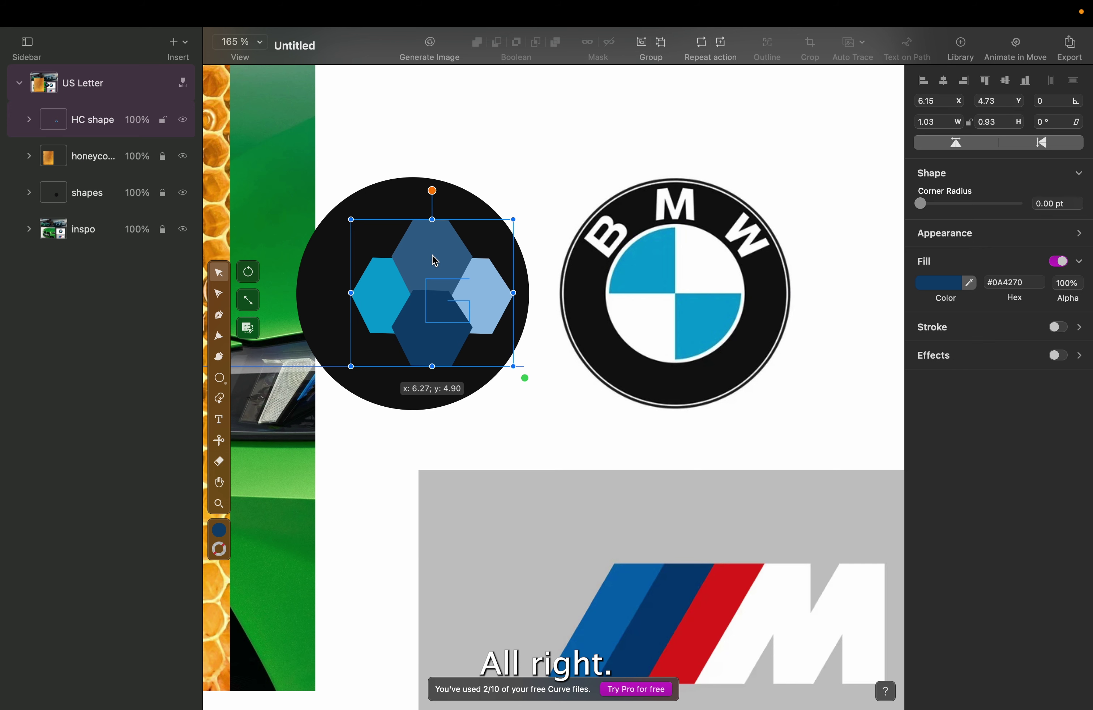
pyautogui.click(537, 180)
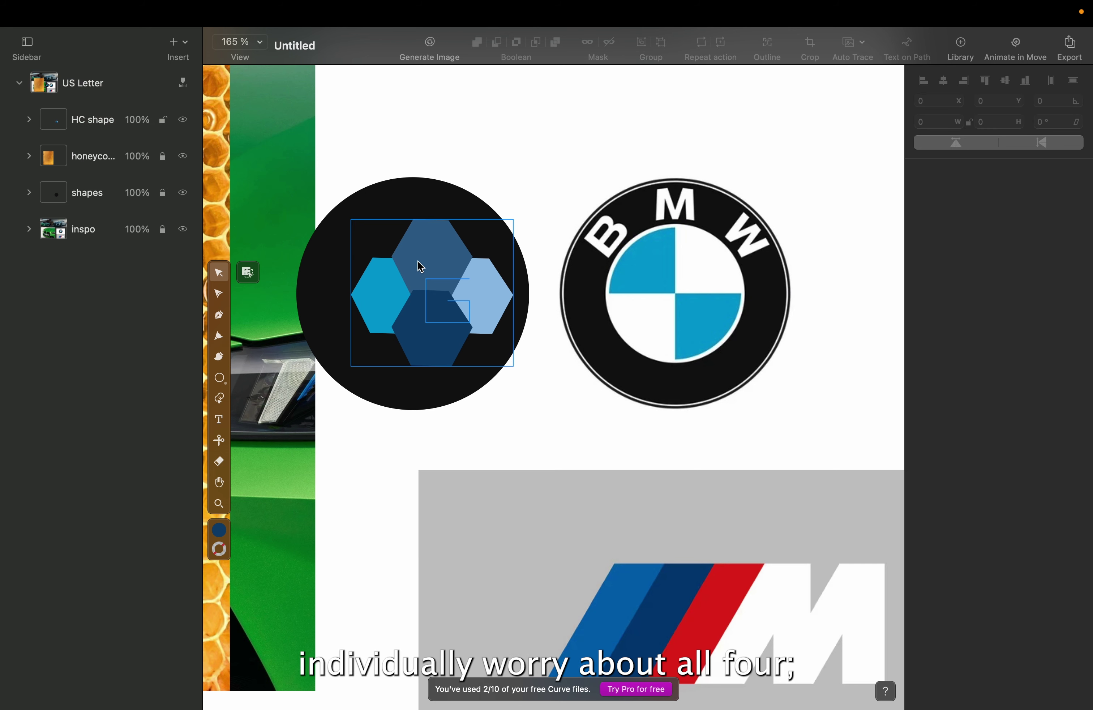
pyautogui.moveTo(417, 260); pyautogui.dragTo(399, 255)
pyautogui.click(580, 130)
pyautogui.hscroll(-5, 580, 132)
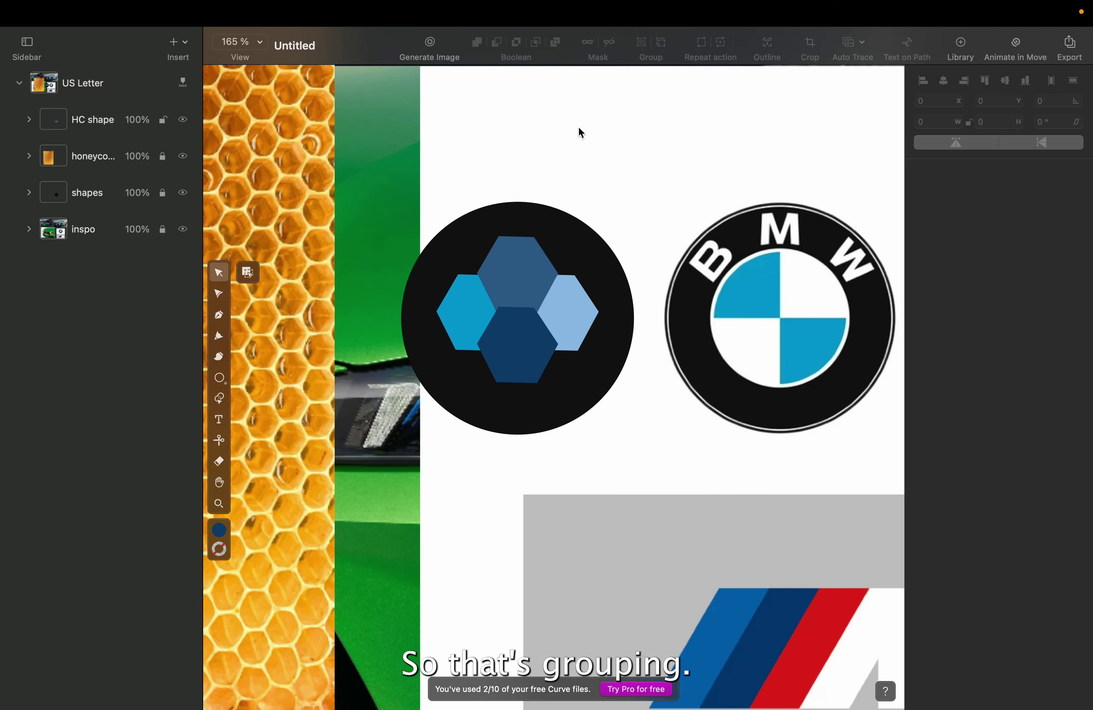
# Step: Enlarge the hexagon group to about 1.09 × 0.98 and recenter it in the black circle at about X 6.12, Y 4.88
pyautogui.click(563, 268)
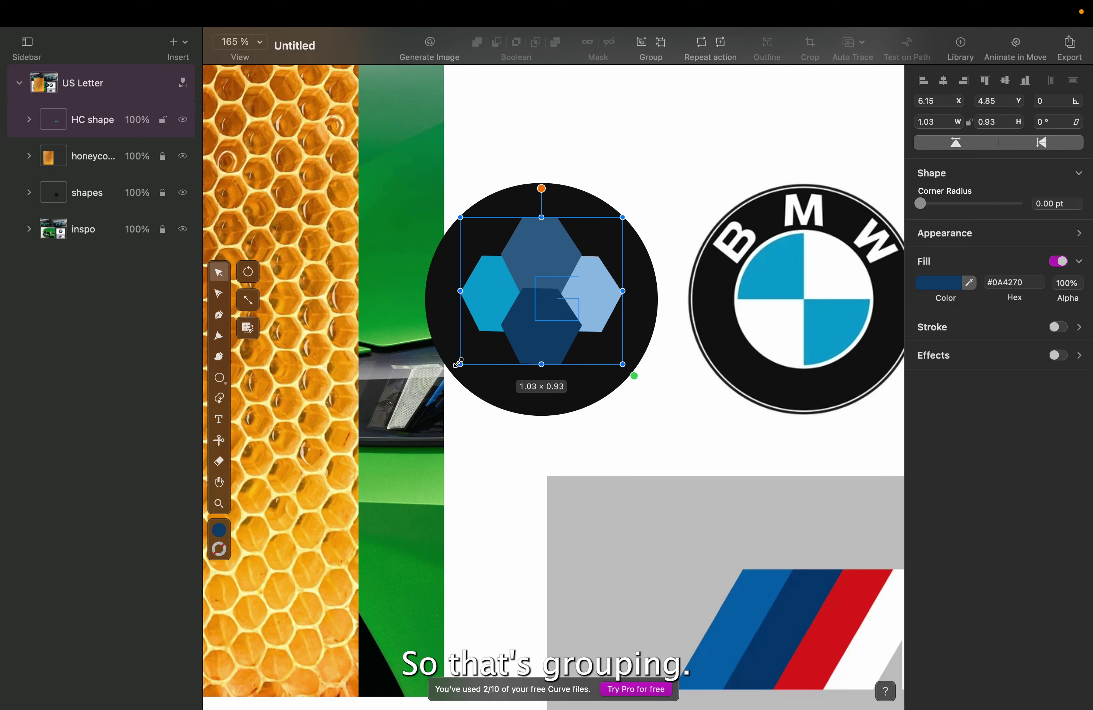
pyautogui.moveTo(457, 363); pyautogui.dragTo(452, 372)
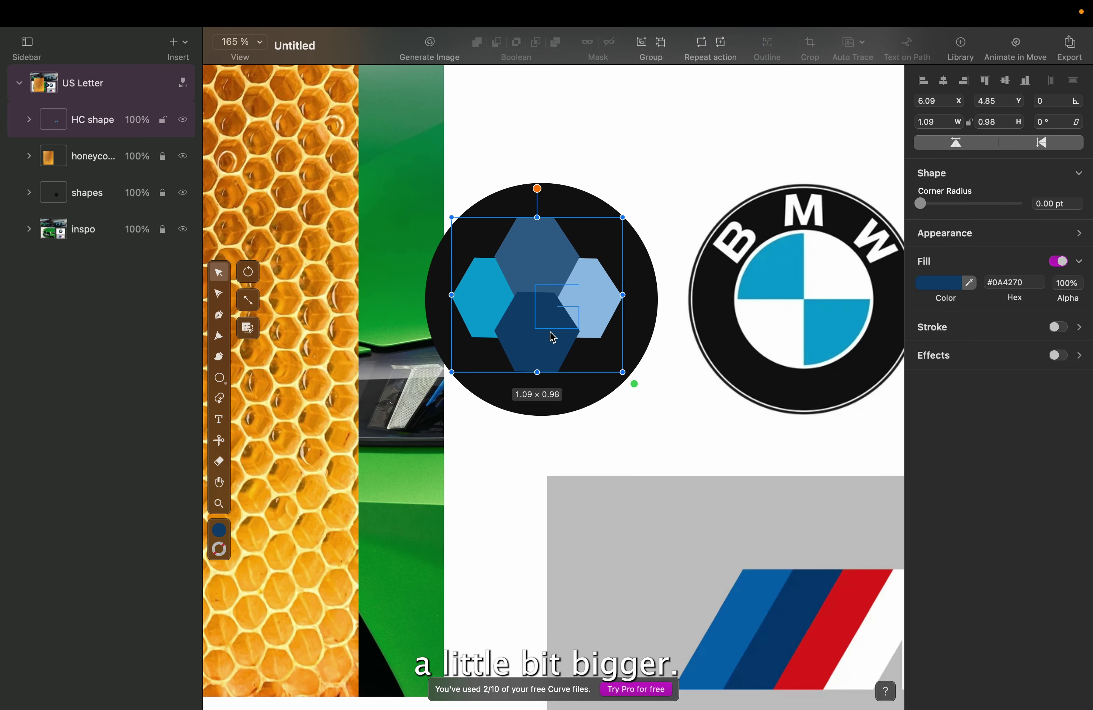
pyautogui.moveTo(553, 338); pyautogui.dragTo(557, 338)
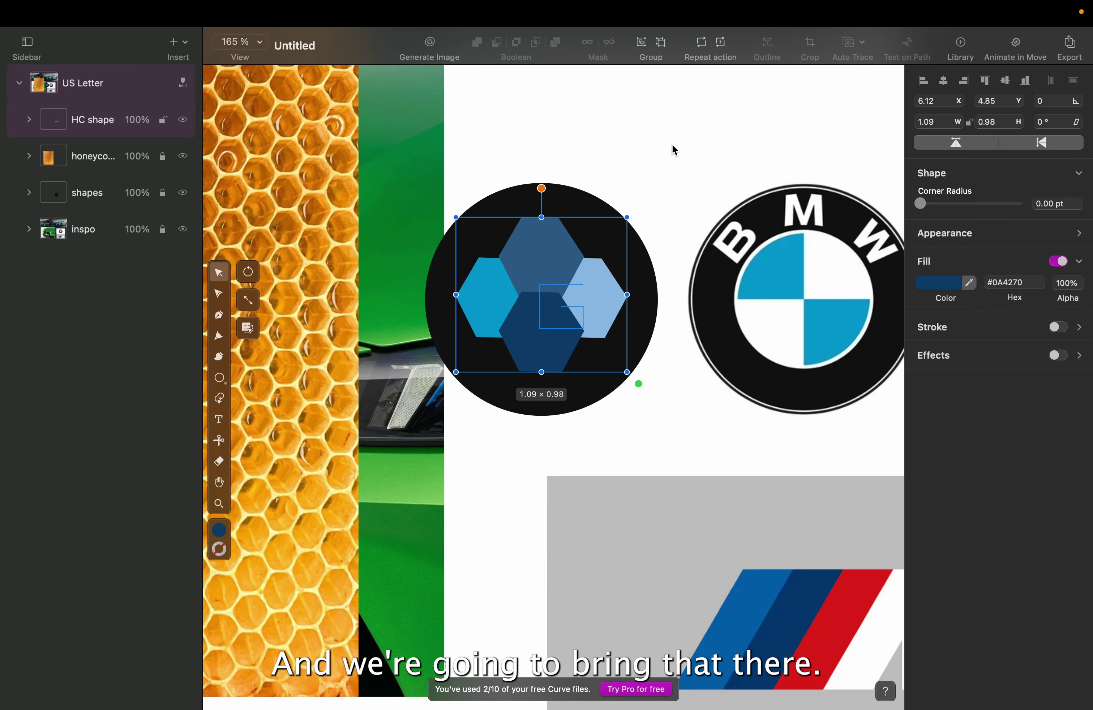
pyautogui.click(672, 144)
pyautogui.press('super+0')
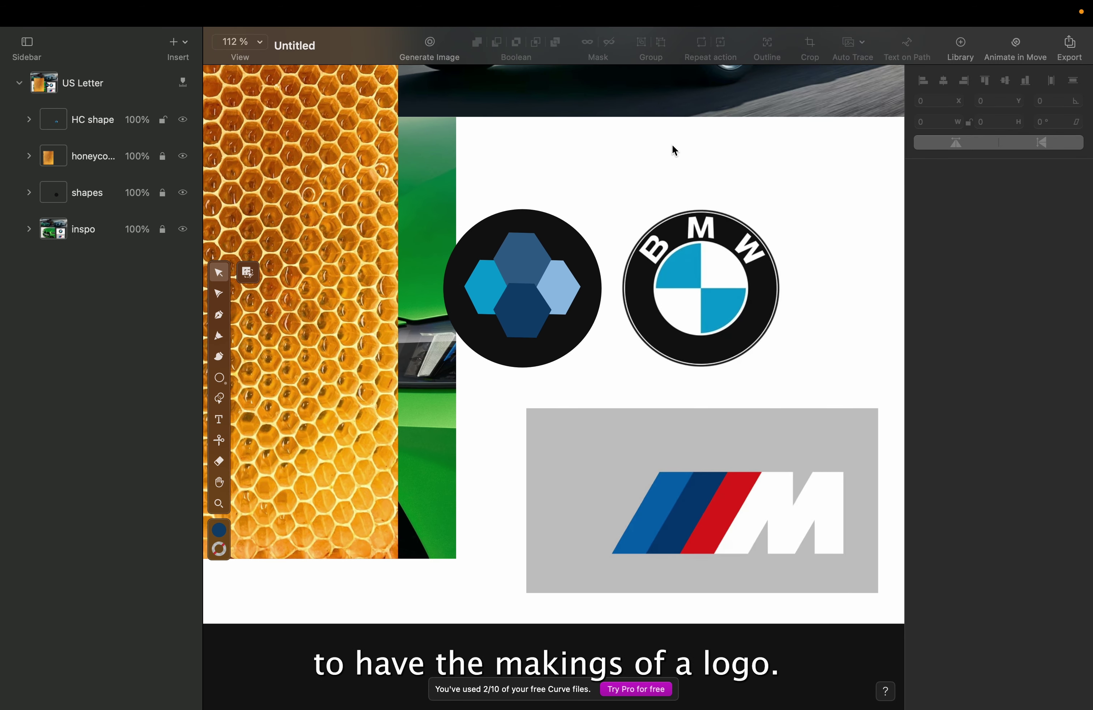
pyautogui.moveTo(542, 296); pyautogui.dragTo(549, 295)
pyautogui.click(669, 216)
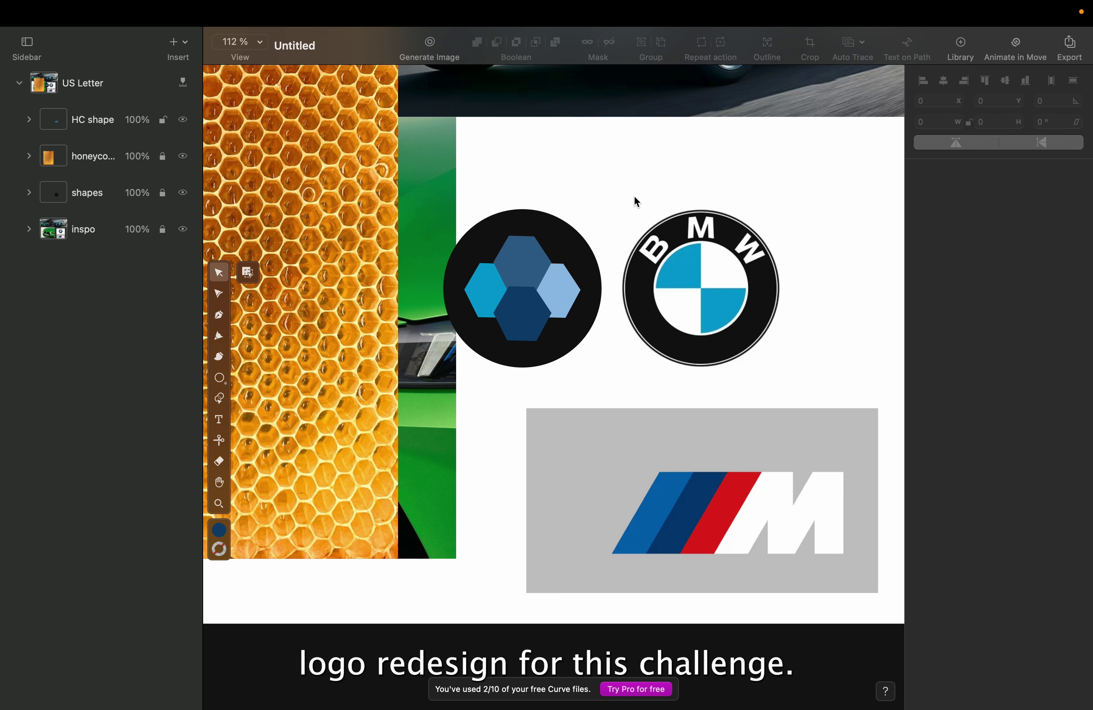
# Step: Lock the HC shape layer and add a new layer named "text" above it
pyautogui.scroll(5, 634, 196)
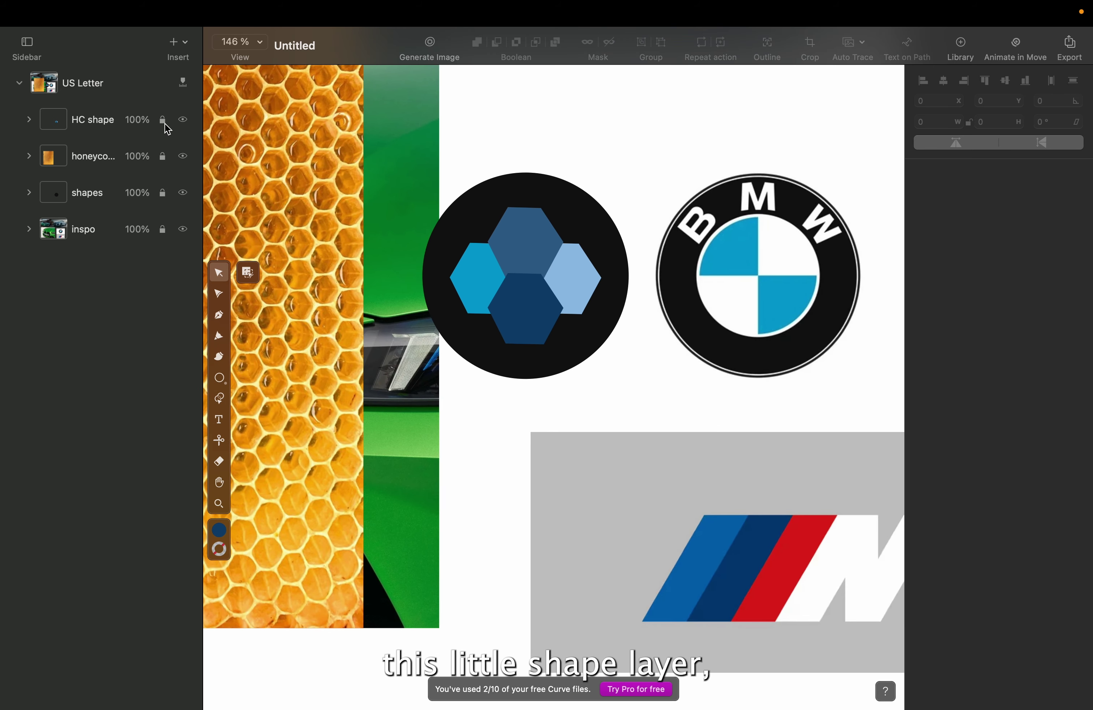
pyautogui.click(97, 121)
pyautogui.click(178, 50)
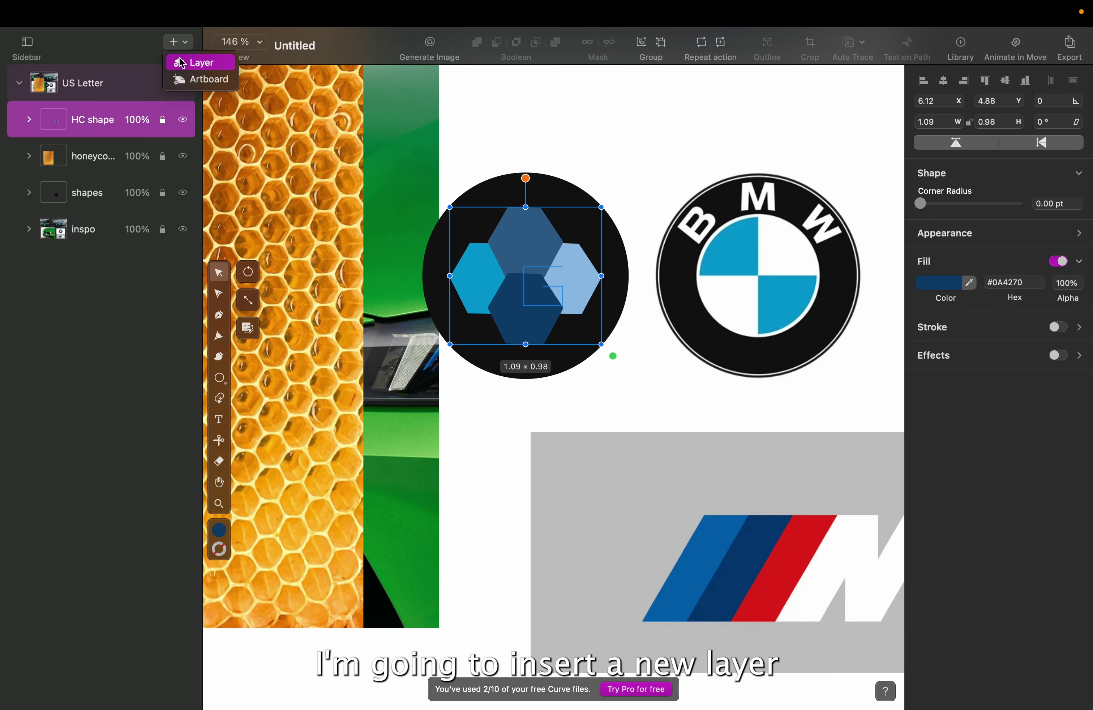
pyautogui.click(196, 61)
pyautogui.doubleClick(86, 122)
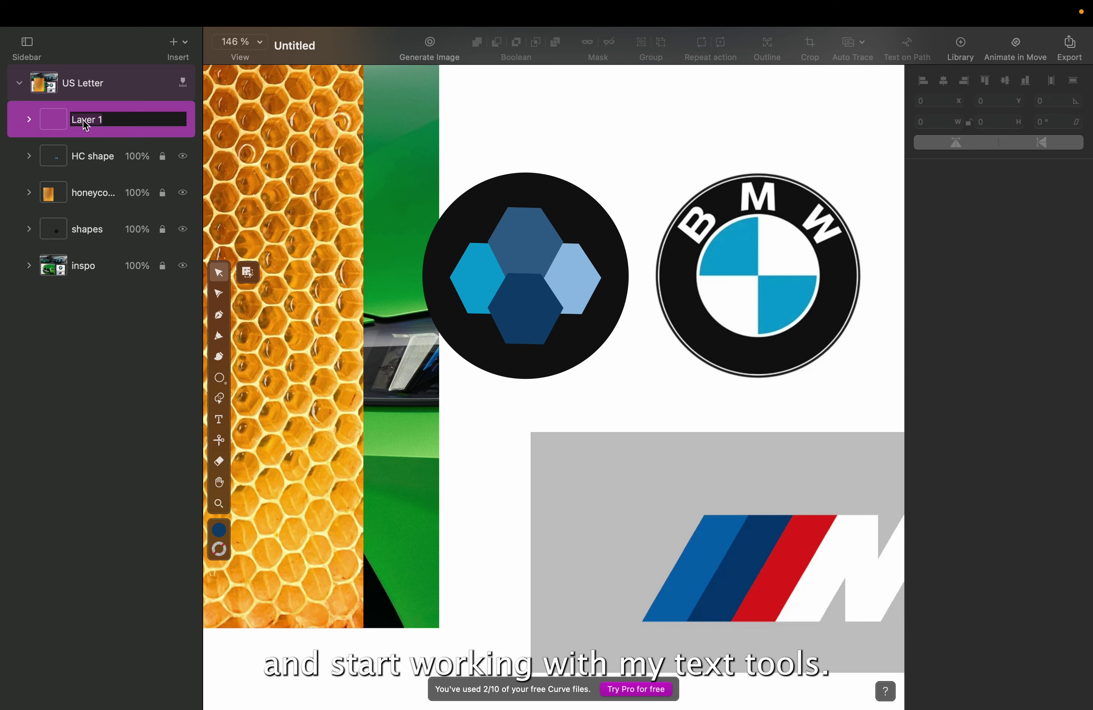
pyautogui.write('text')
pyautogui.press('Return')
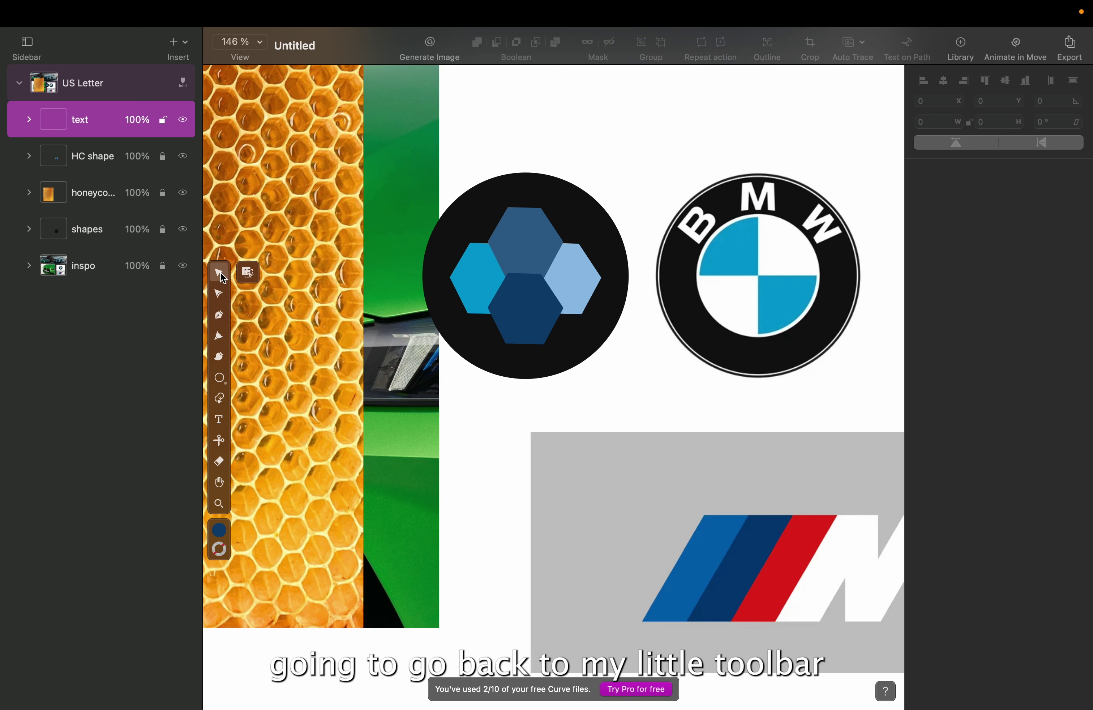
# Step: Set the Text tool's font to Avenir Next
pyautogui.click(220, 419)
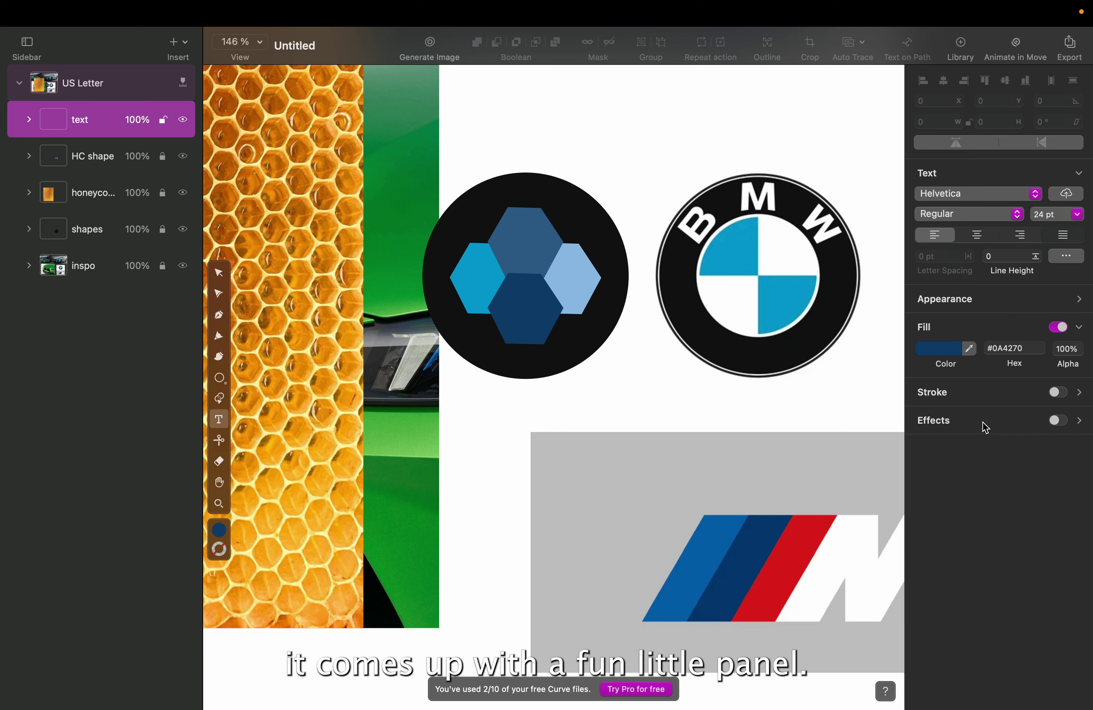
pyautogui.click(982, 193)
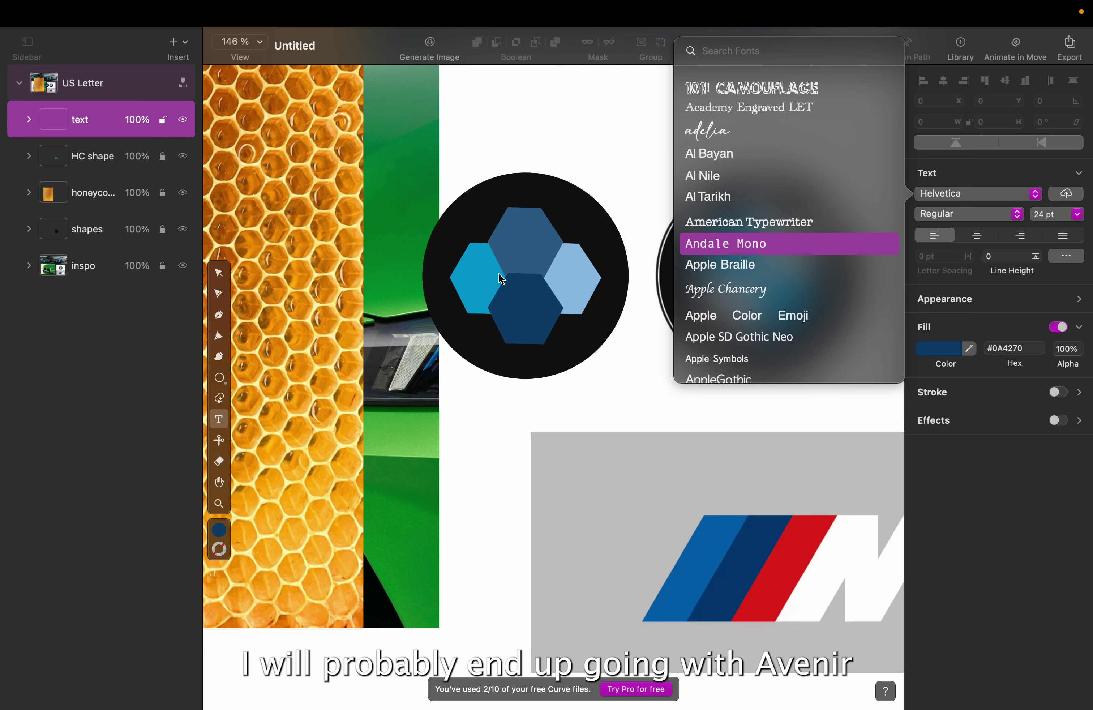
pyautogui.scroll(-10, 812, 254)
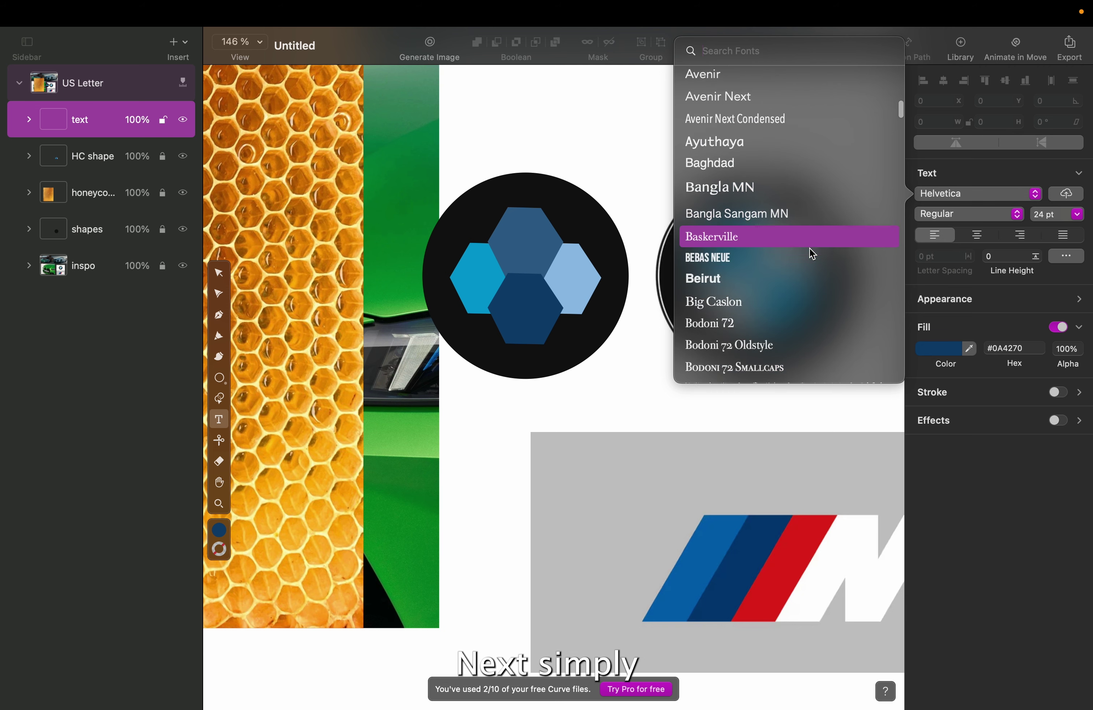
pyautogui.scroll(3, 811, 252)
pyautogui.click(738, 143)
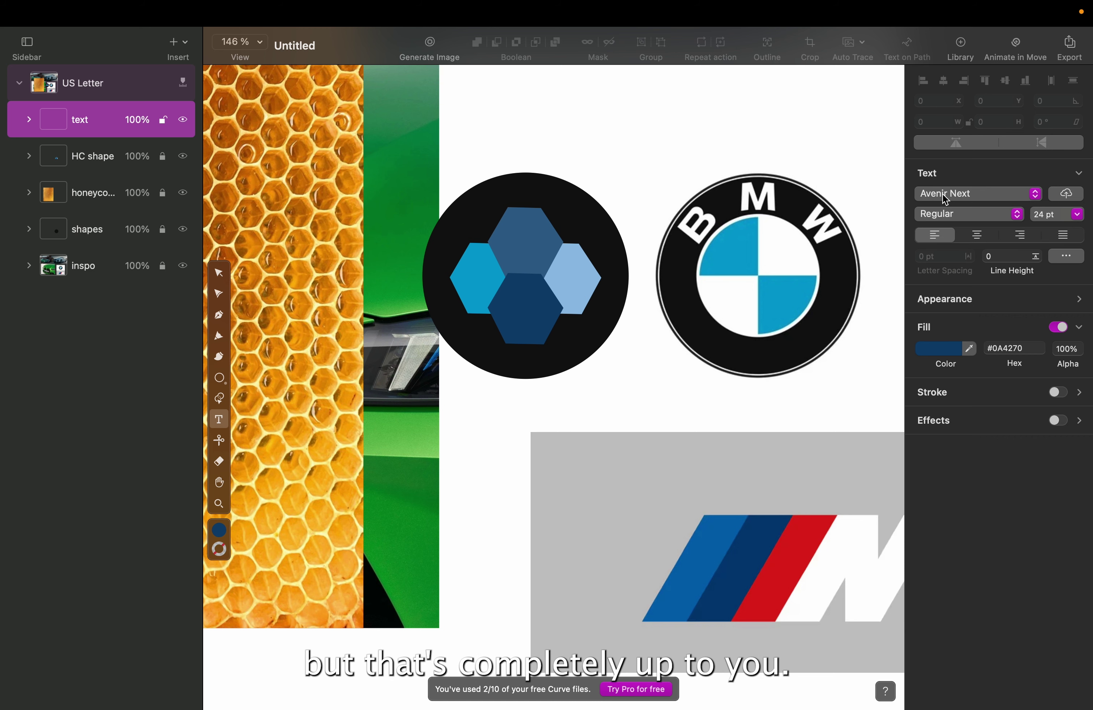
# Step: Review the font weight, font size and appearance options available for text
pyautogui.click(952, 213)
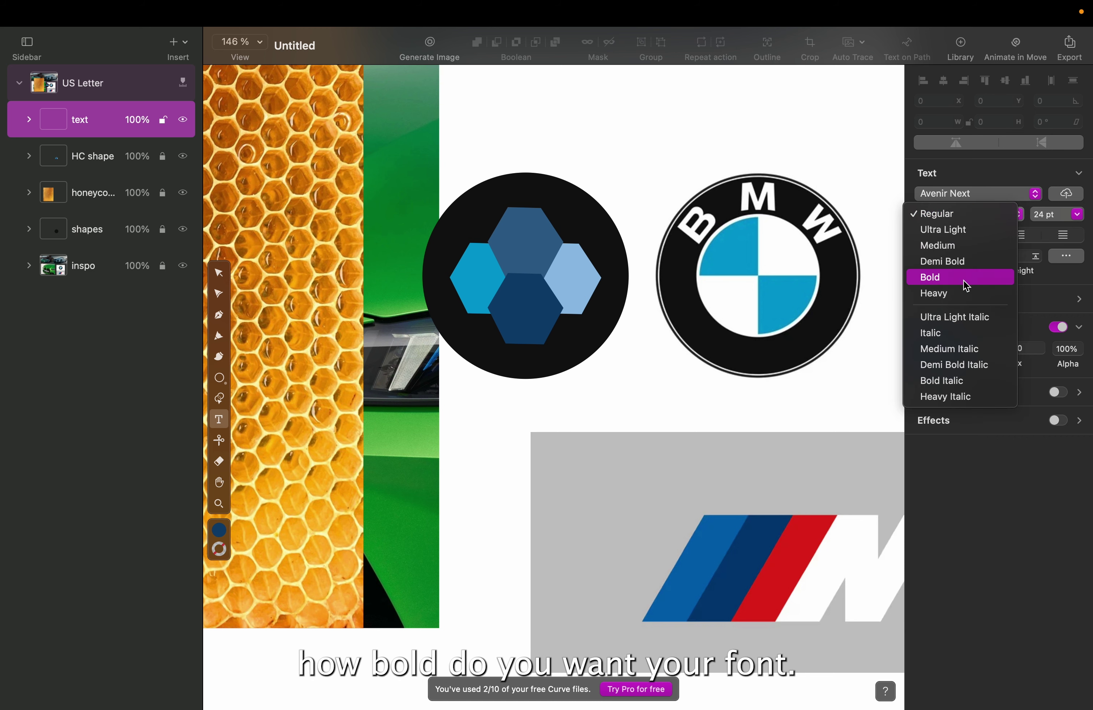
pyautogui.click(997, 181)
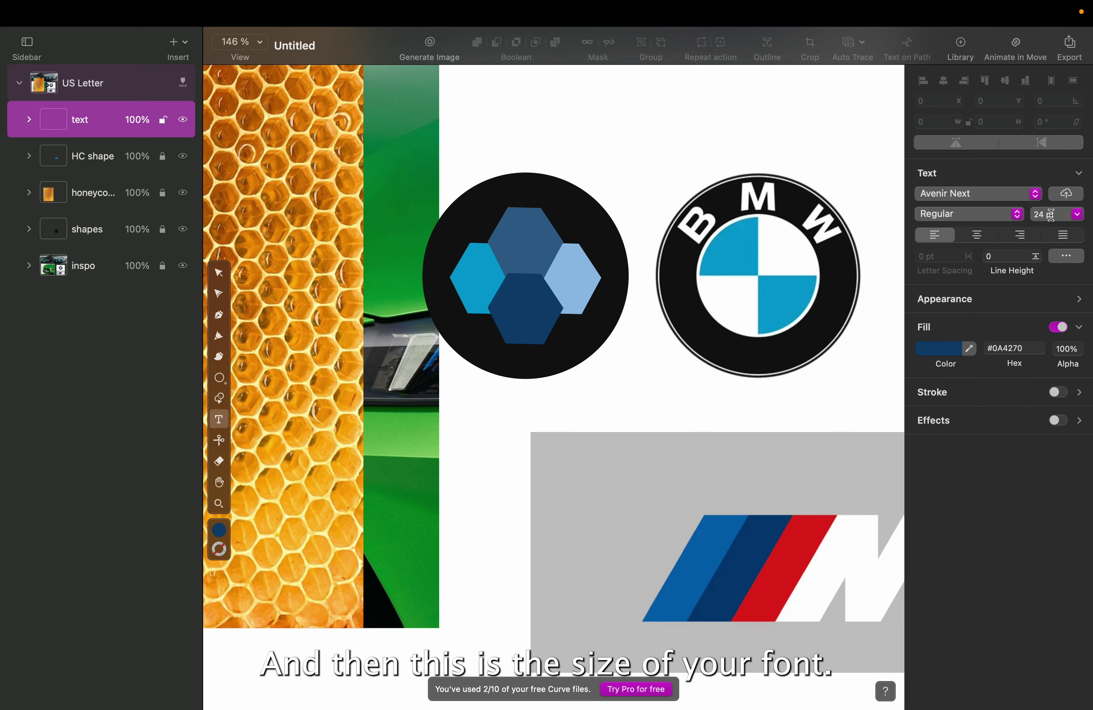
pyautogui.click(1079, 215)
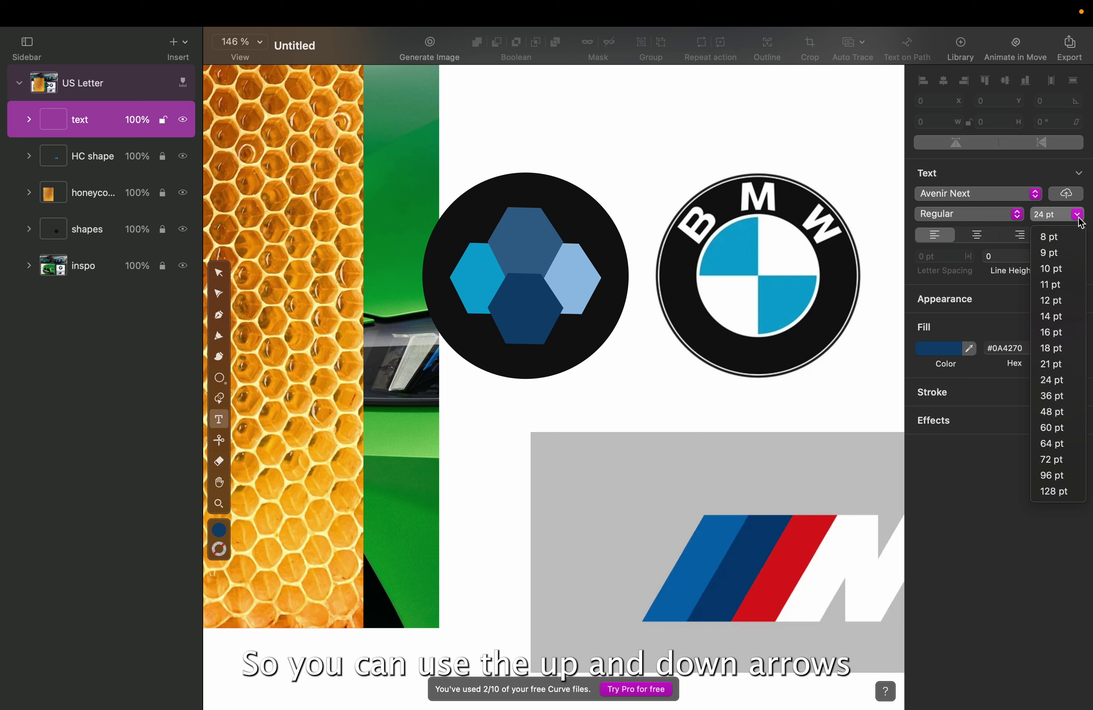
pyautogui.click(1045, 214)
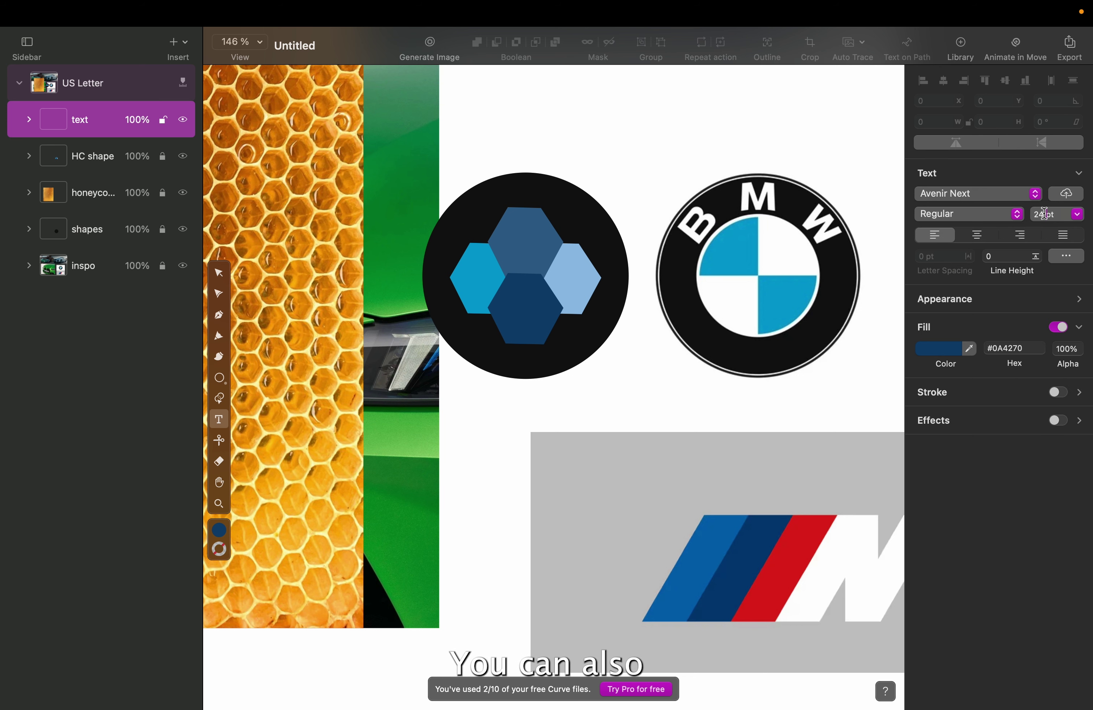
pyautogui.click(1006, 174)
pyautogui.click(1010, 204)
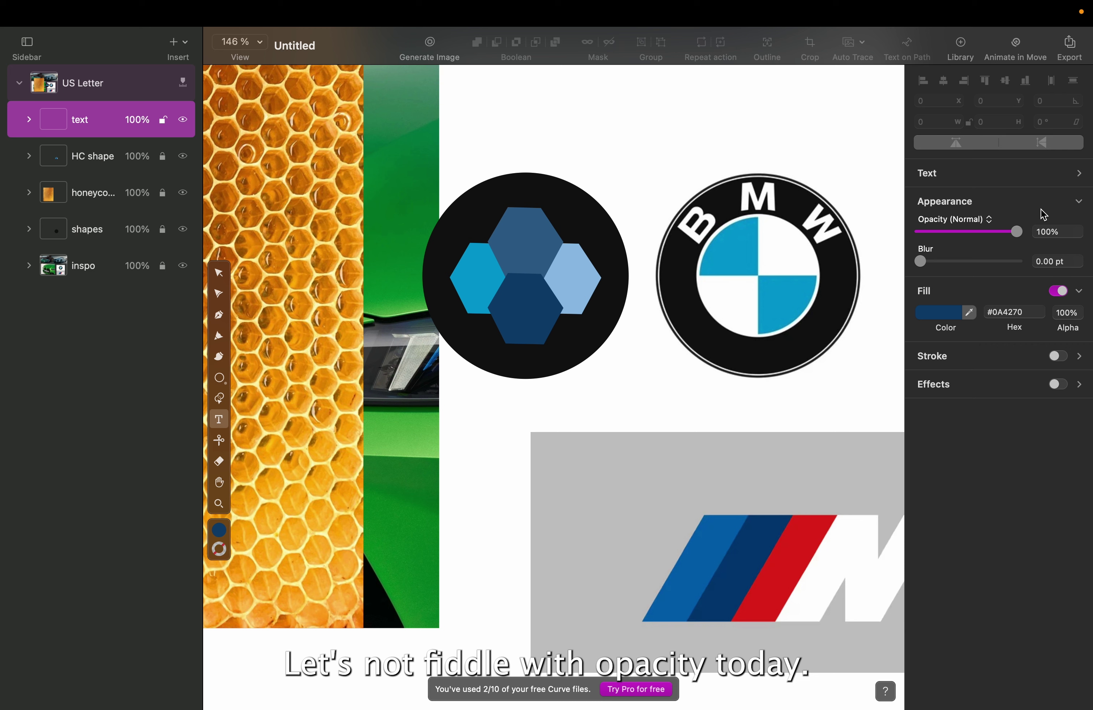
pyautogui.click(1080, 203)
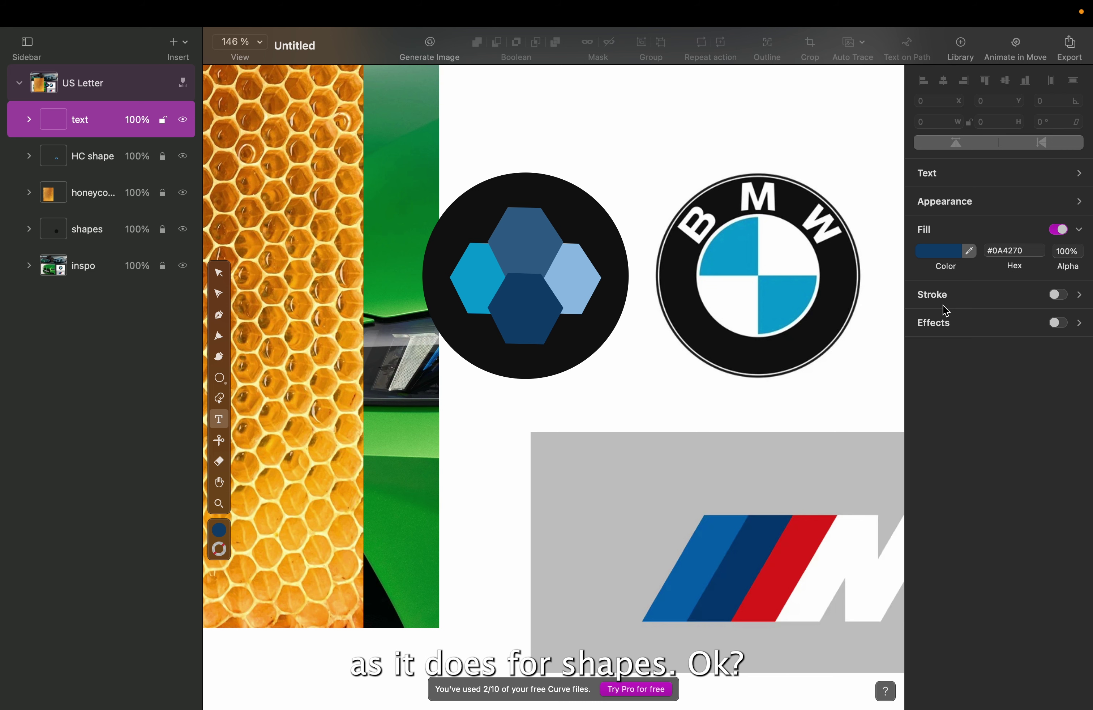
# Step: Set the text fill to pale grayish blue #B2C2CF and add the letter B over the black circle's upper edge at about X 6.51, Y 4.46
pyautogui.click(940, 253)
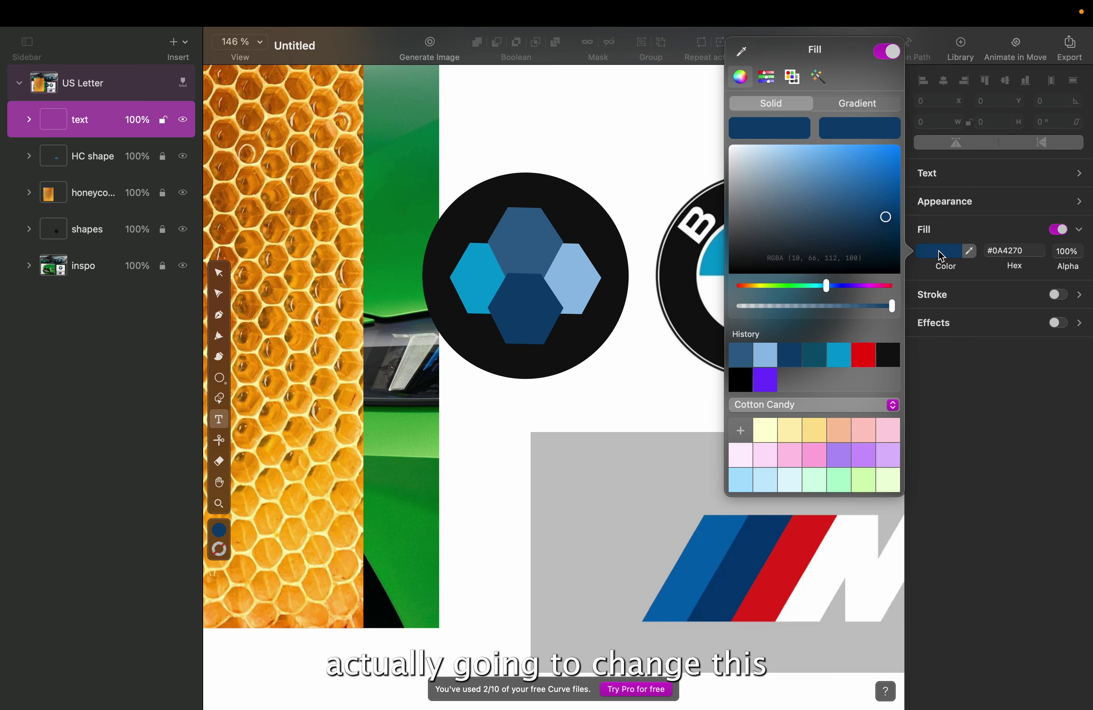
pyautogui.click(754, 169)
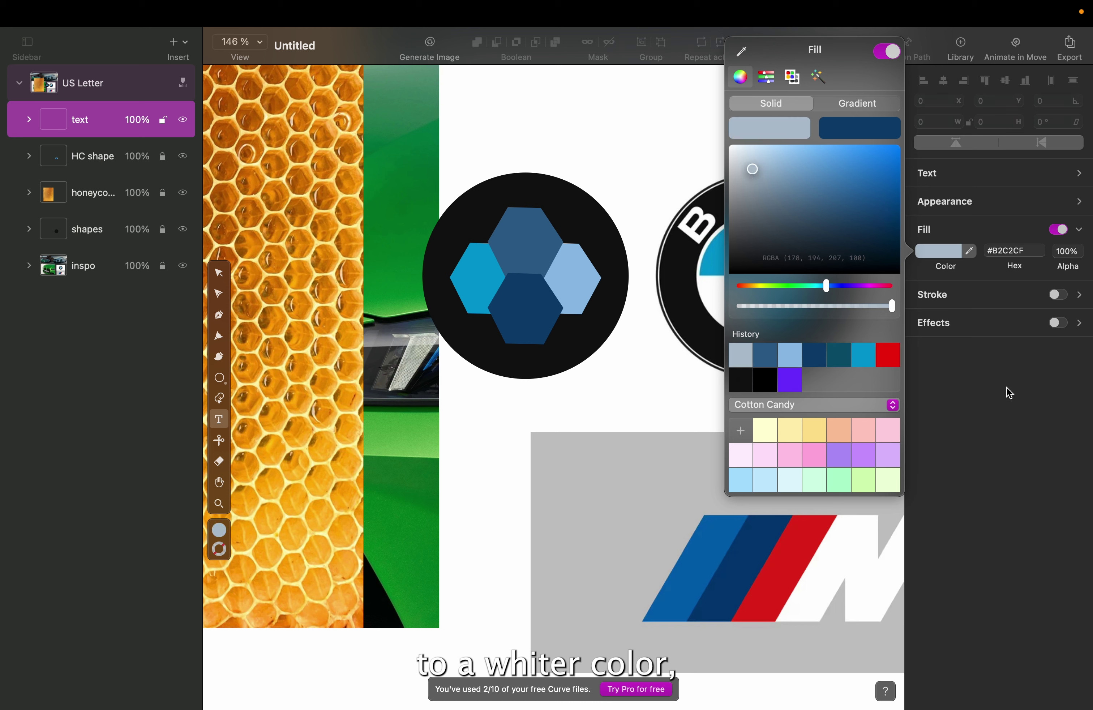
pyautogui.click(1011, 233)
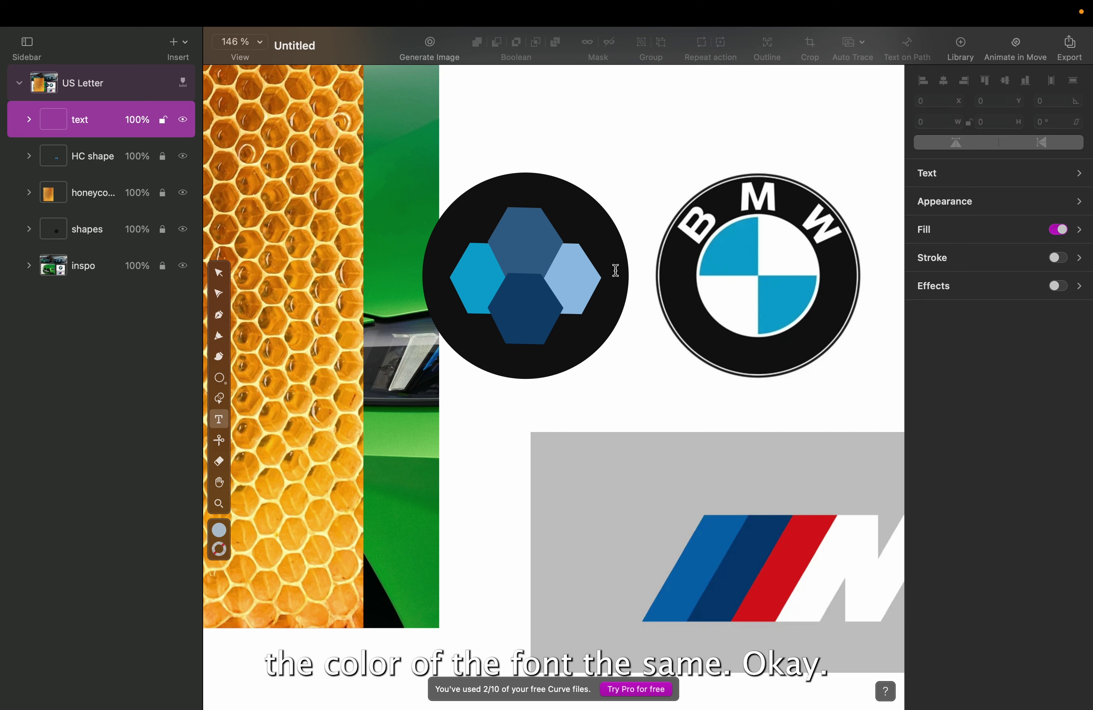
pyautogui.click(505, 149)
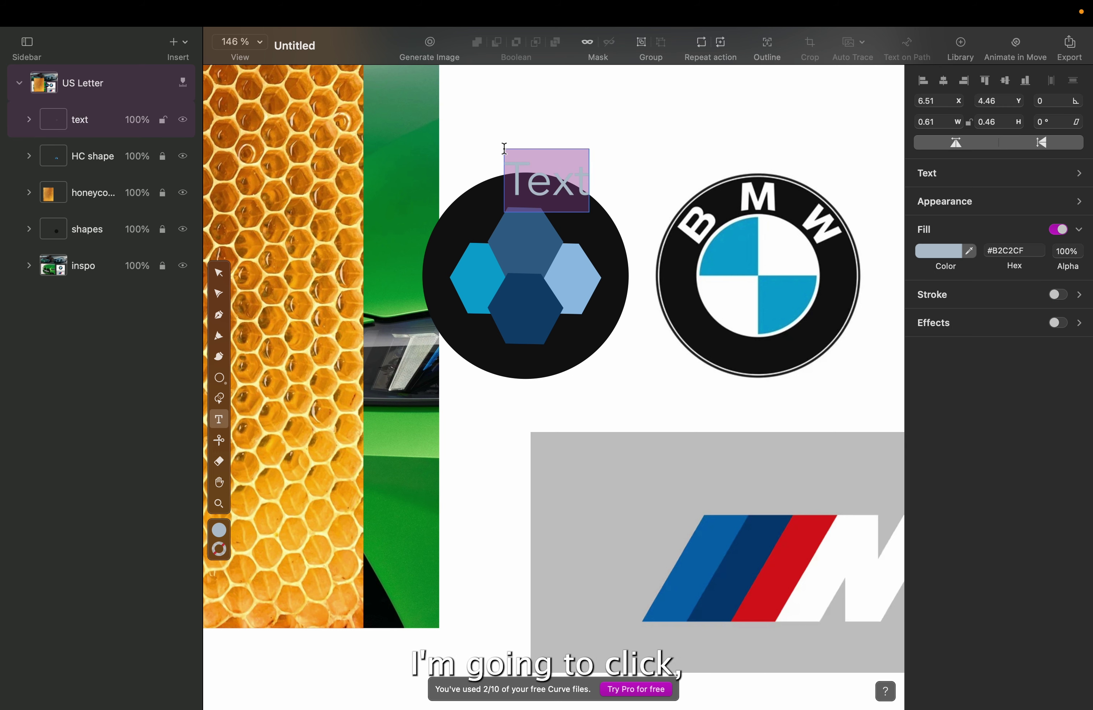
pyautogui.write('B')
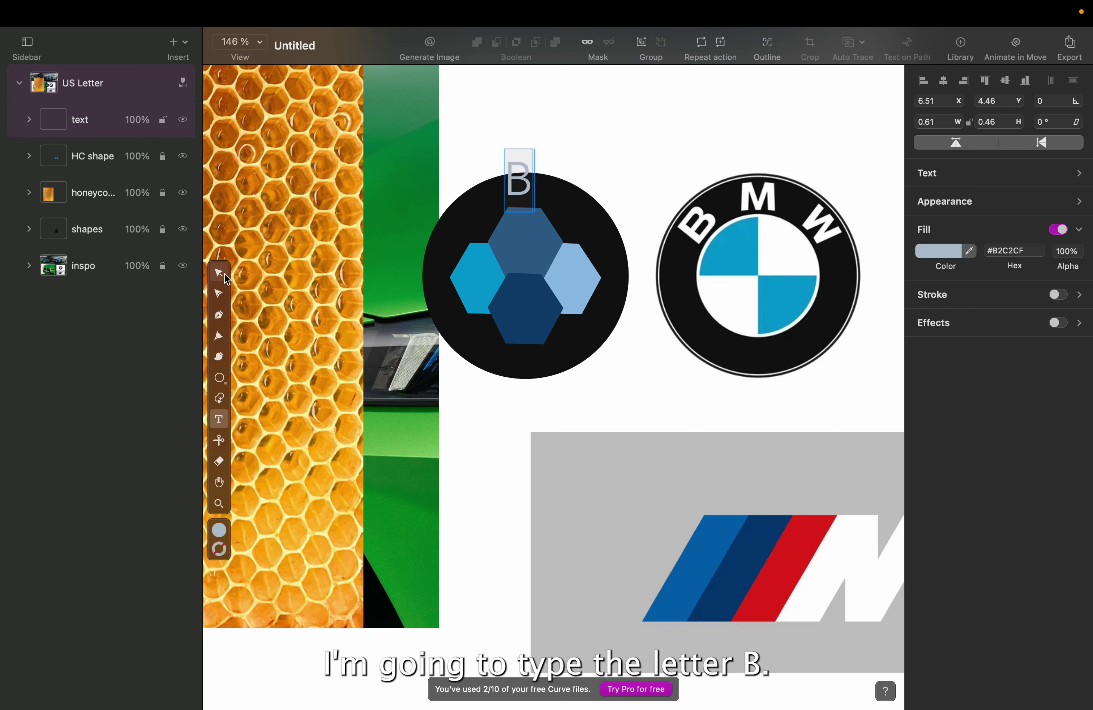
# Step: Move the B inside the black circle at about X 6.93, Y 4.76 and set its font weight to Demi Bold
pyautogui.press('Escape')
pyautogui.moveTo(519, 188); pyautogui.dragTo(577, 231)
pyautogui.click(991, 178)
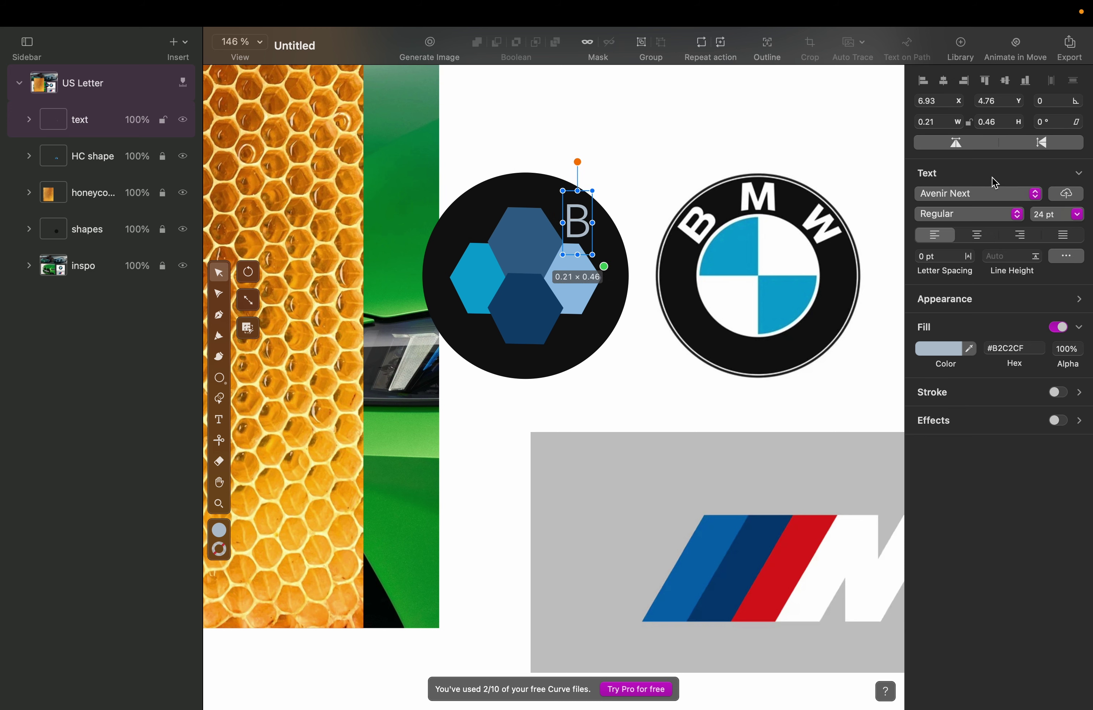
pyautogui.click(964, 220)
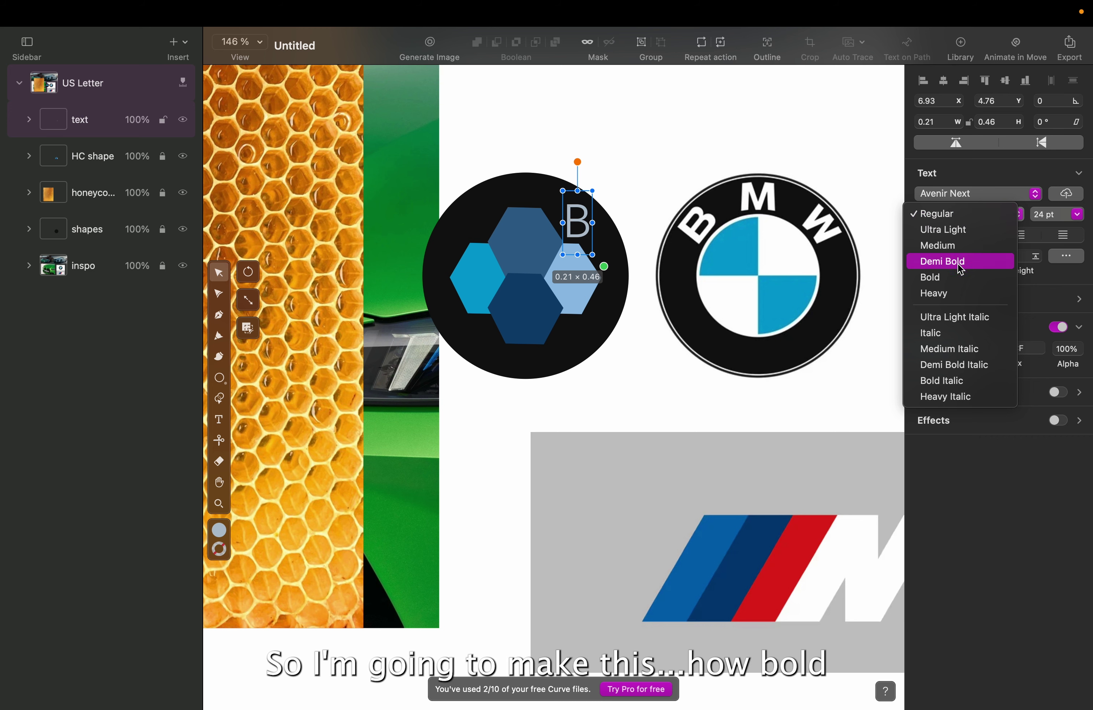
pyautogui.click(959, 278)
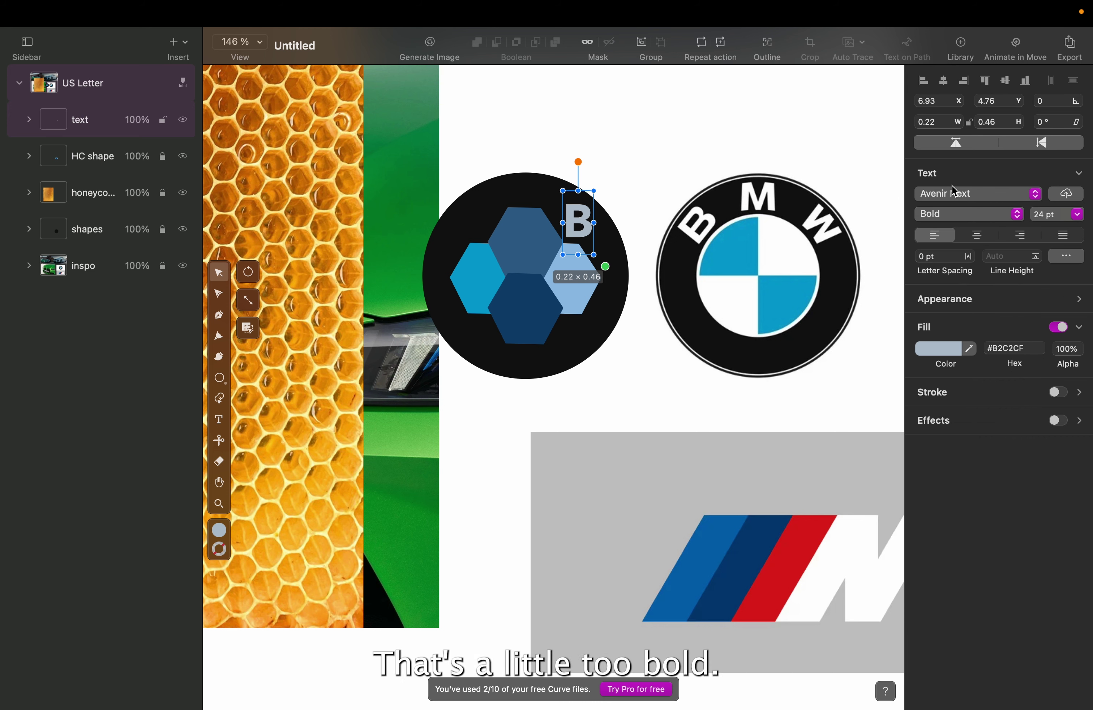
pyautogui.click(955, 217)
pyautogui.click(950, 202)
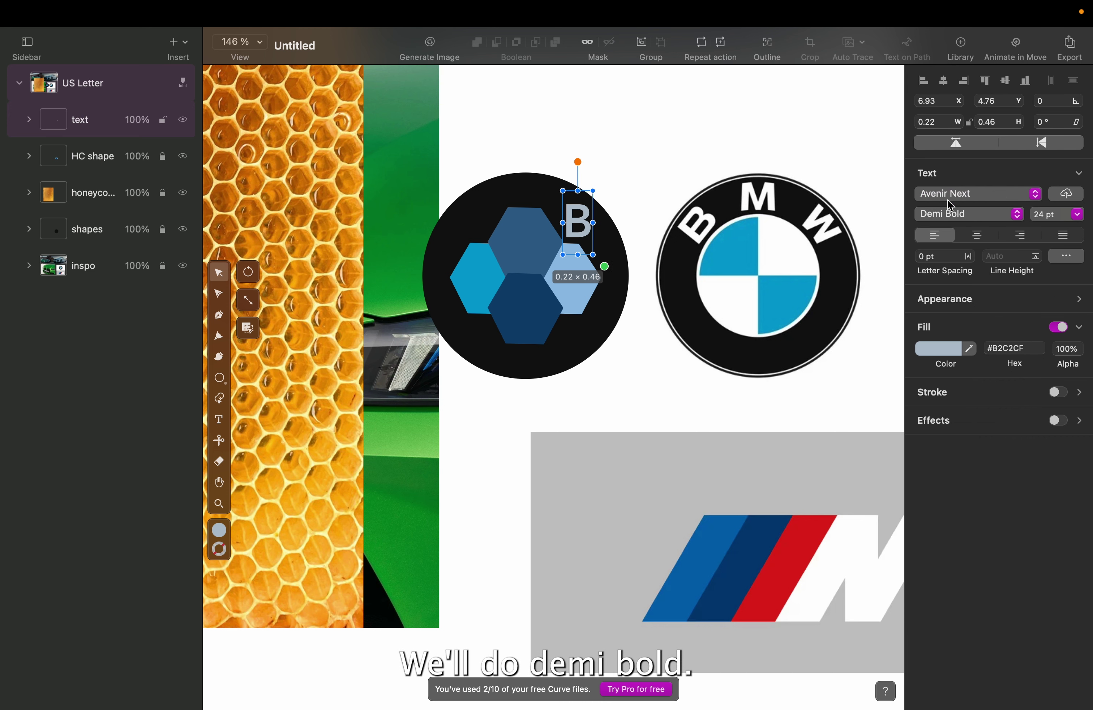
# Step: Set the letter B's fill color to white #FFFFFF
pyautogui.scroll(3, 652, 213)
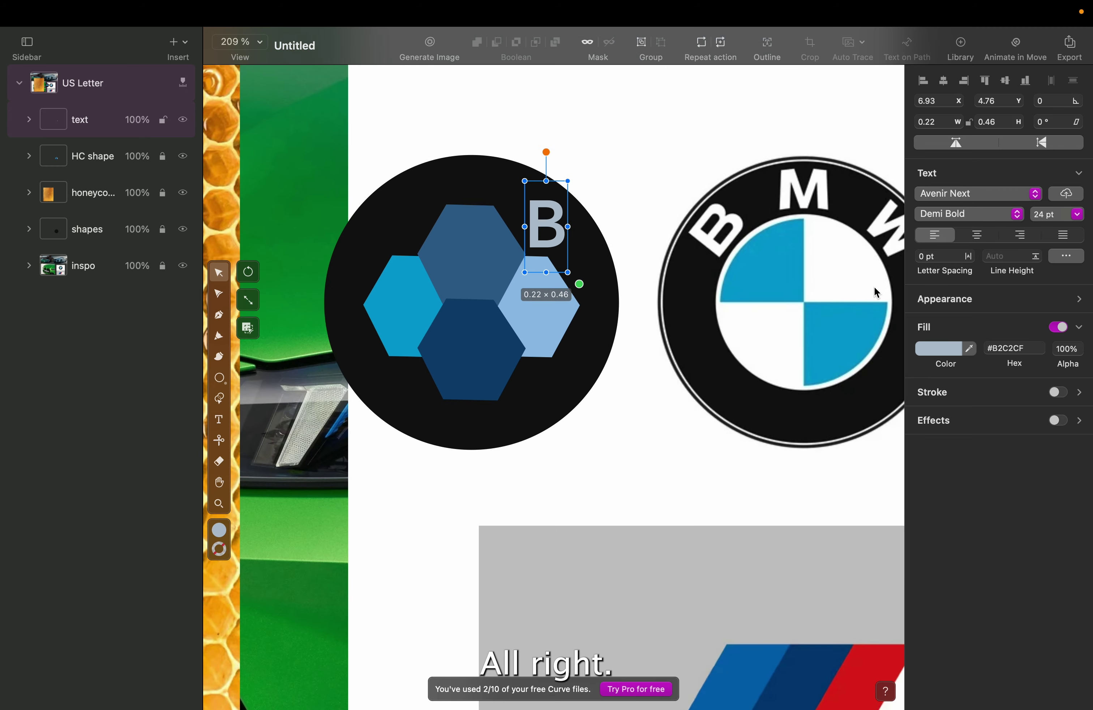
pyautogui.click(934, 358)
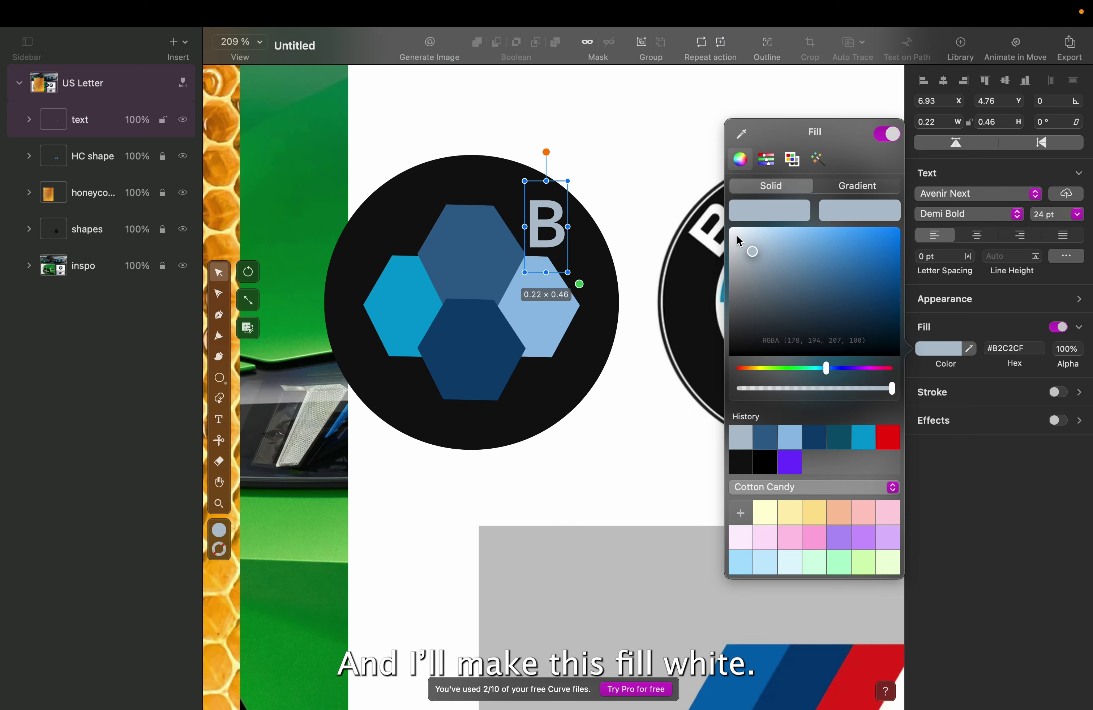
pyautogui.moveTo(737, 235); pyautogui.dragTo(719, 210)
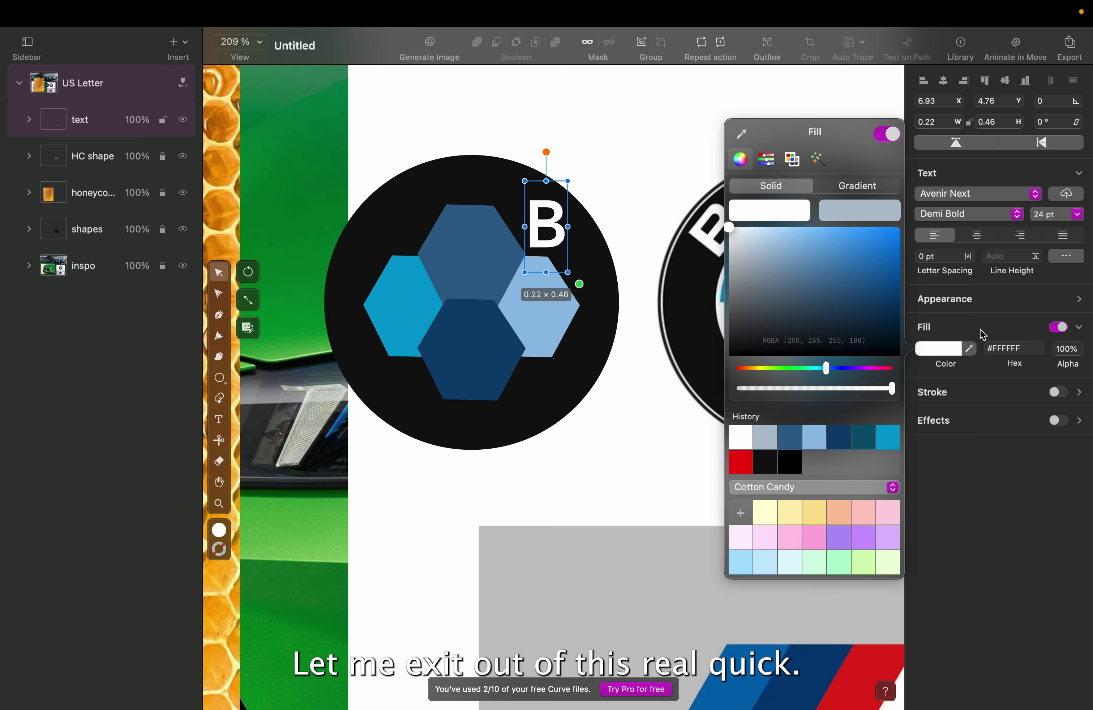
pyautogui.click(995, 323)
# Step: Rotate the B to about -51.2° to match the reference logo's B, and place it on the black circle's upper-left edge at about X 5.96, Y 4.98
pyautogui.hscroll(-5, 631, 299)
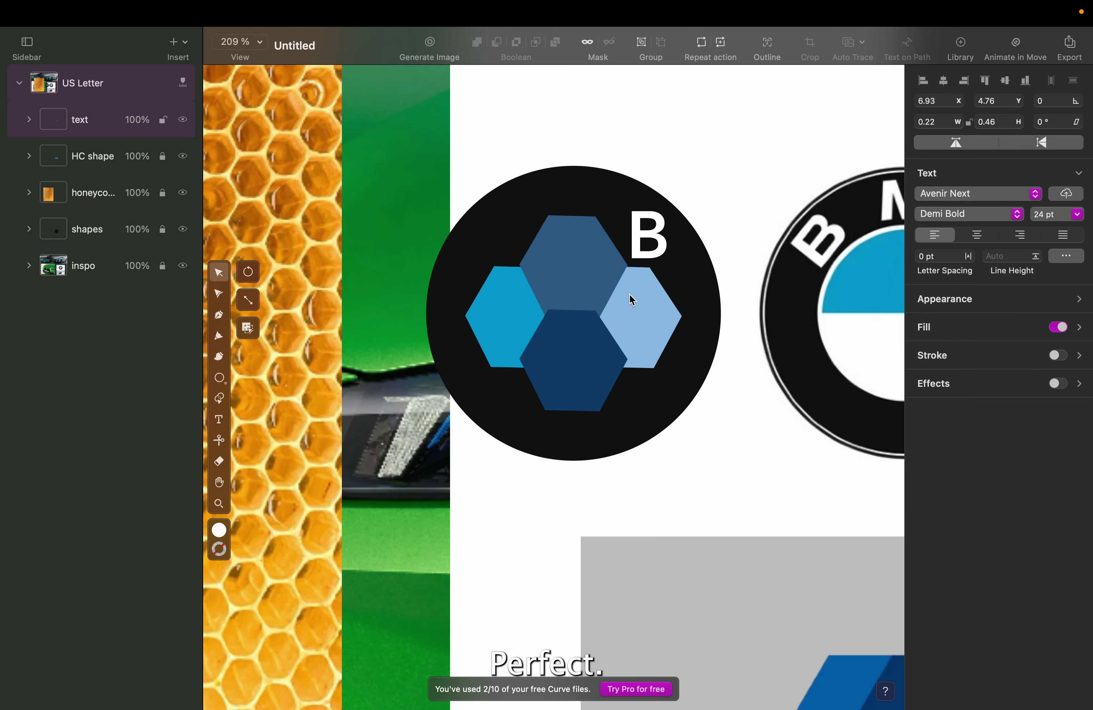
pyautogui.scroll(3, 632, 300)
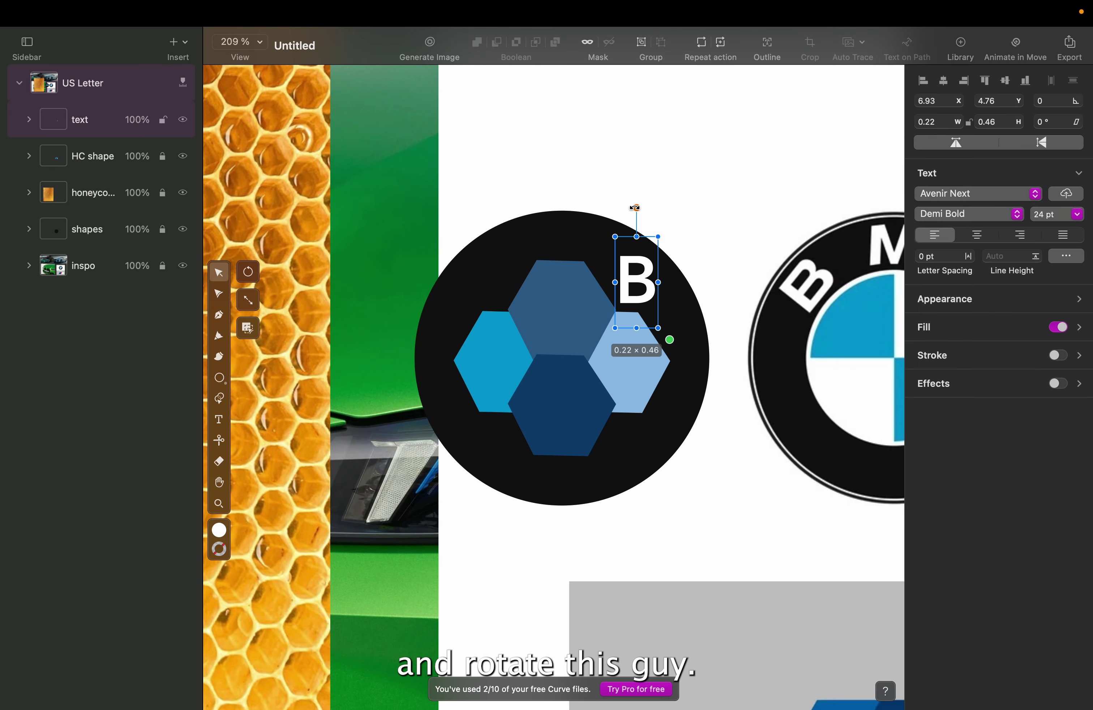
pyautogui.moveTo(635, 208); pyautogui.dragTo(575, 240)
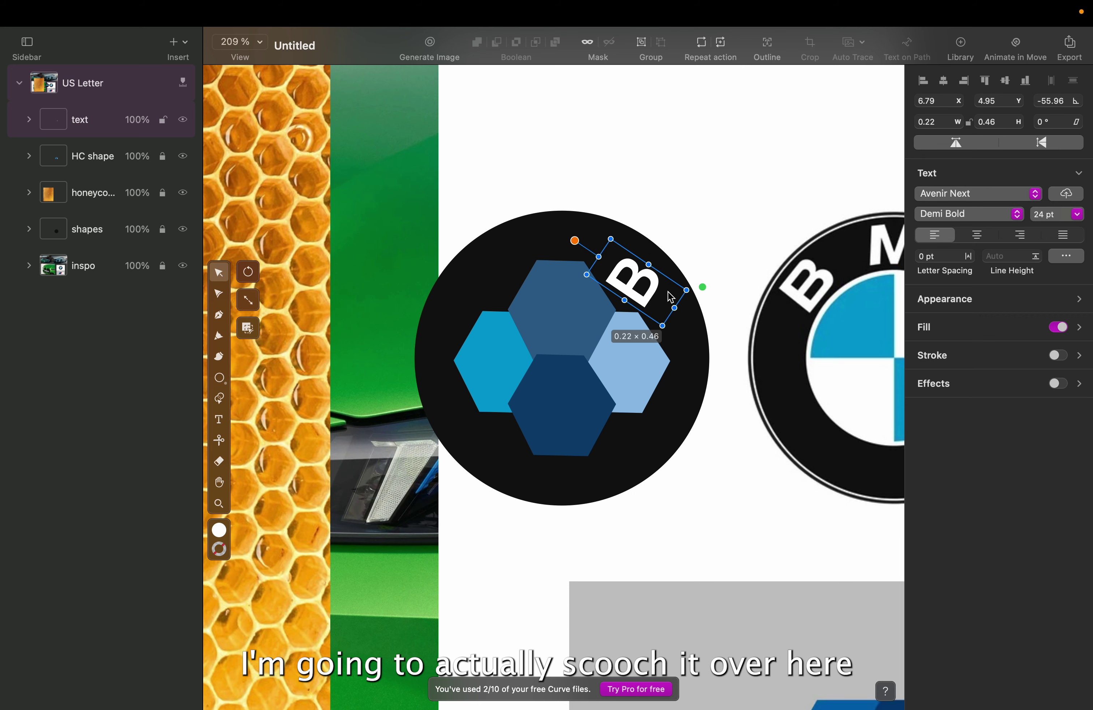
pyautogui.moveTo(650, 305); pyautogui.dragTo(818, 304)
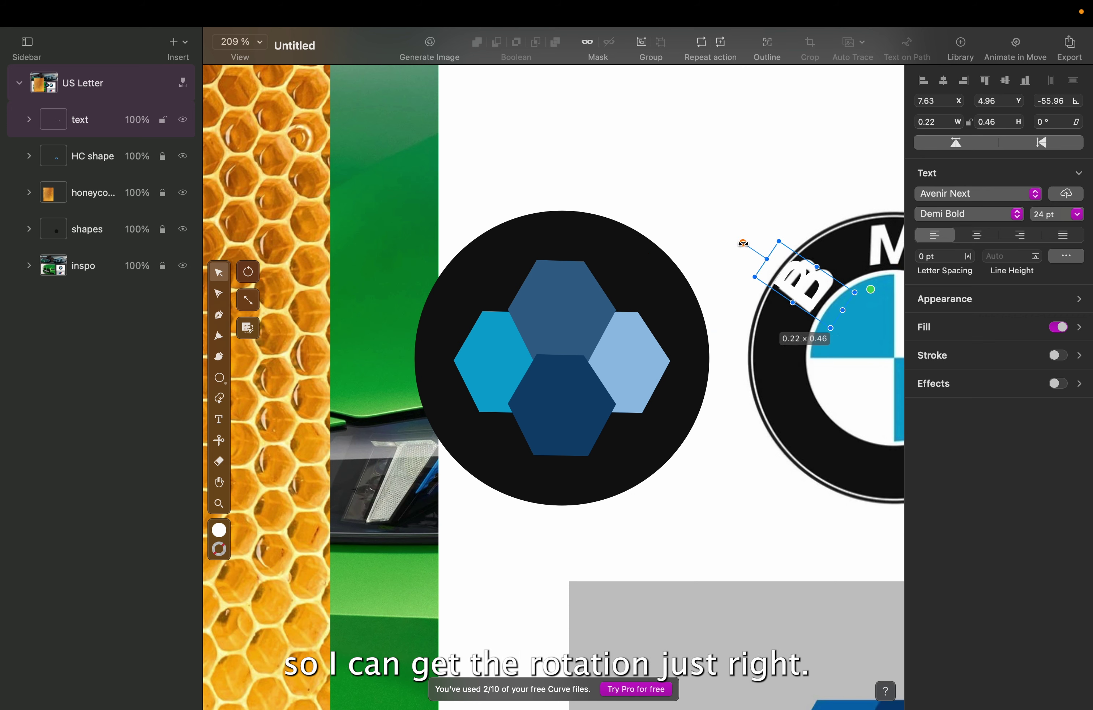
pyautogui.moveTo(743, 243); pyautogui.dragTo(749, 236)
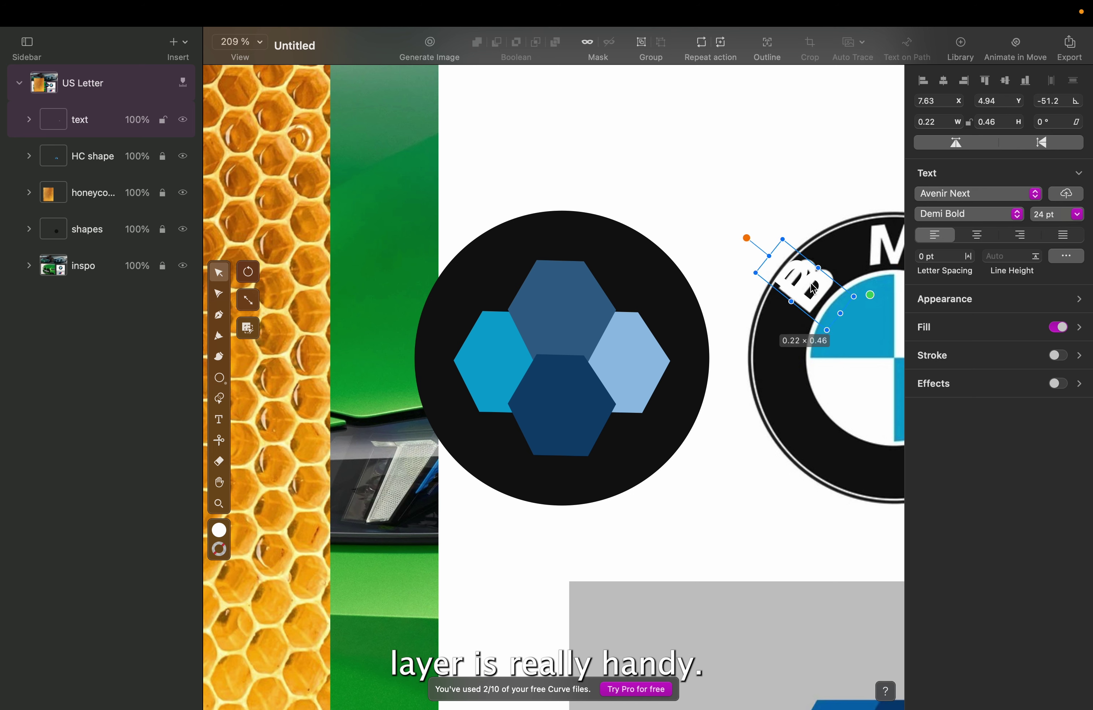
pyautogui.moveTo(804, 284); pyautogui.dragTo(480, 296)
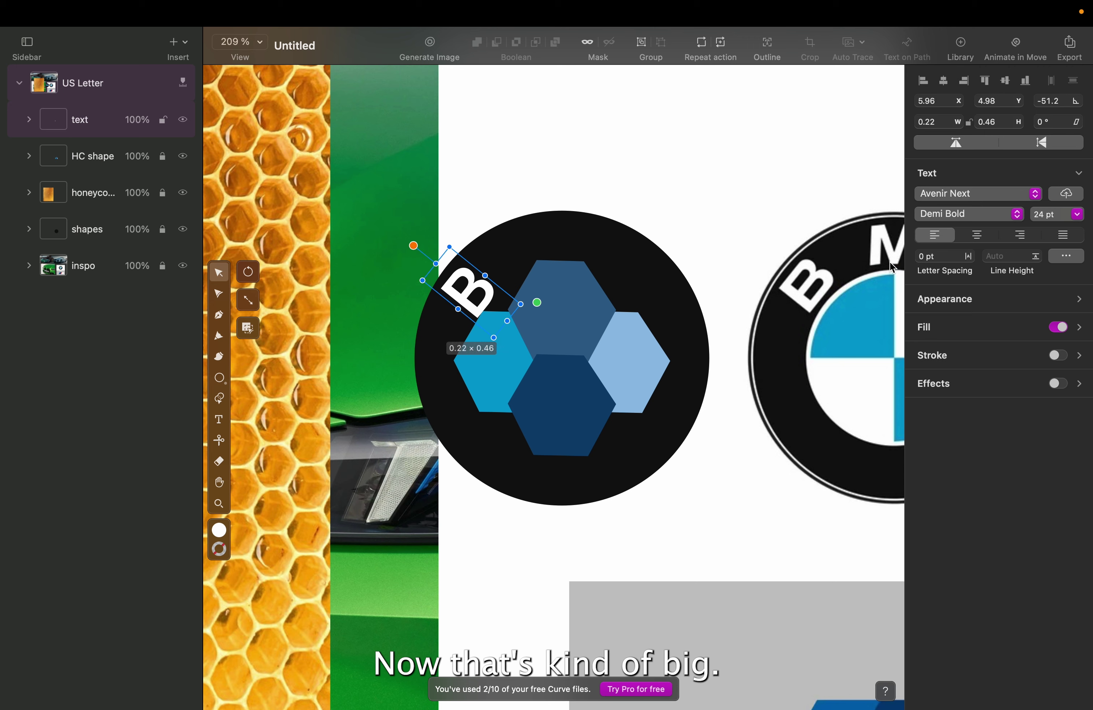
# Step: Reduce the letter B's font size to 21 pt
pyautogui.click(1078, 215)
pyautogui.click(1055, 365)
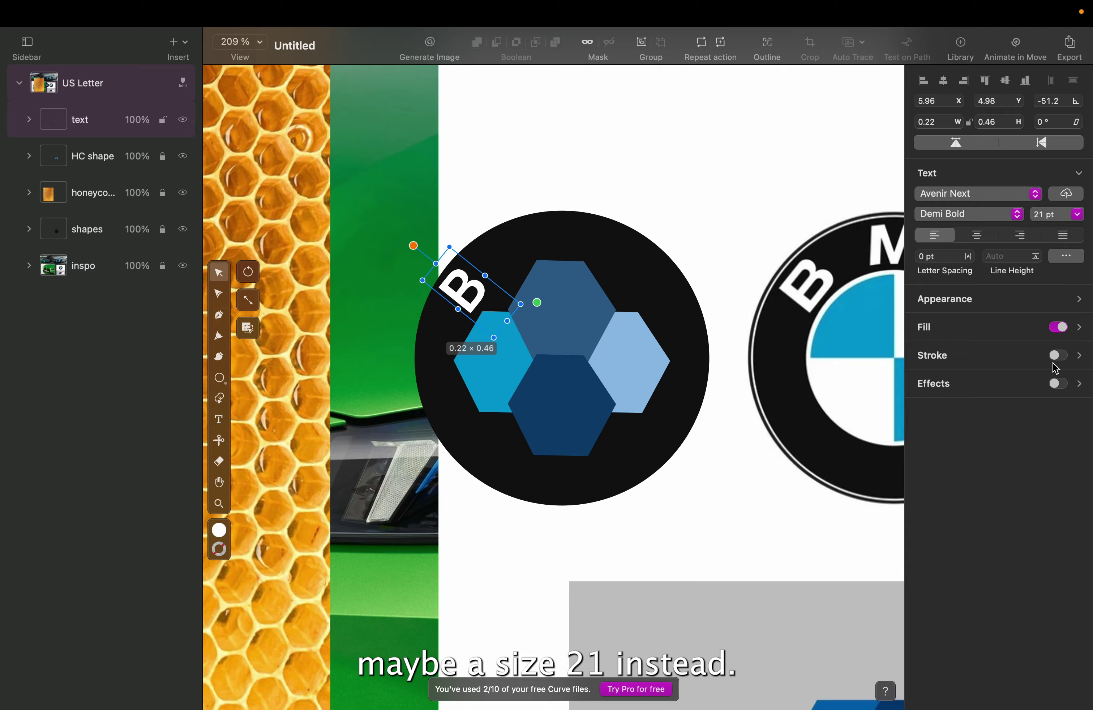
pyautogui.click(748, 190)
pyautogui.hscroll(2, 748, 190)
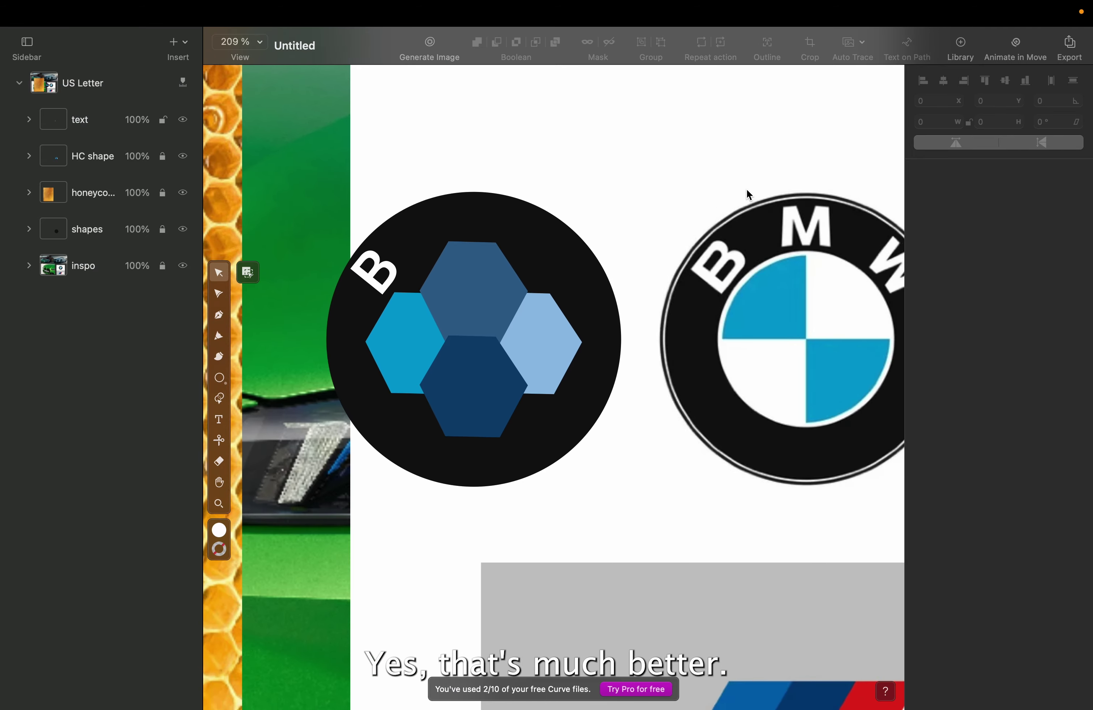
pyautogui.scroll(-5, 747, 189)
pyautogui.scroll(6, 747, 190)
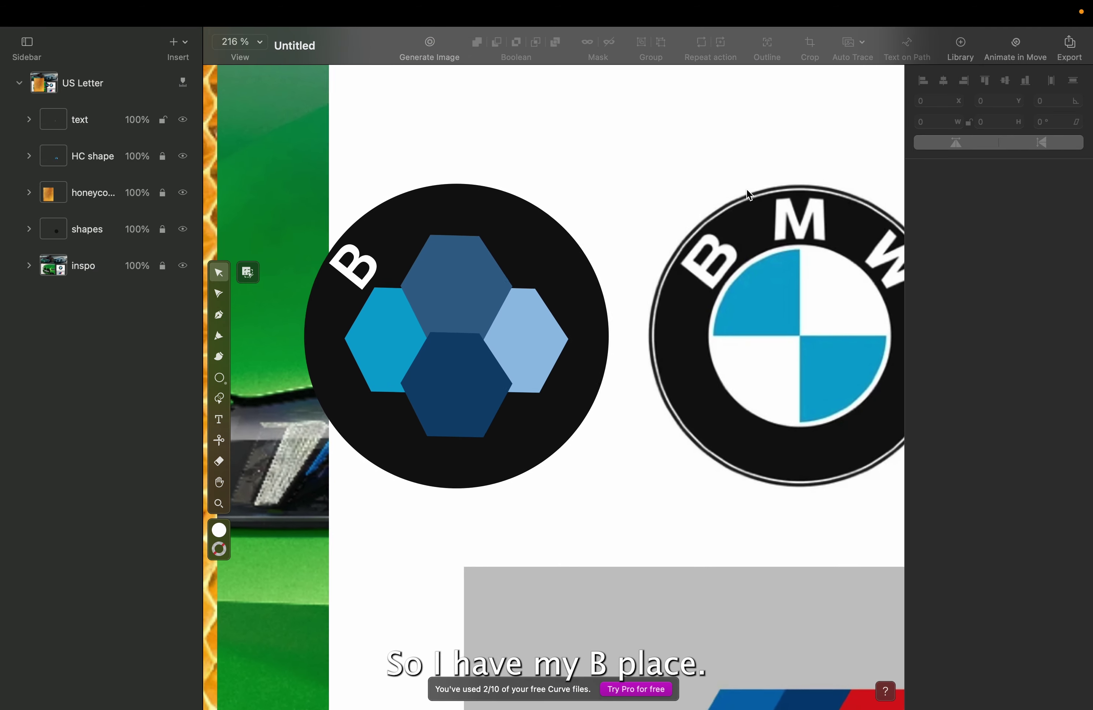
# Step: Duplicate the B, place the copy near the black circle's top at about X 6.45, Y 4.8, and change its letter to M
pyautogui.hscroll(-2, 427, 225)
pyautogui.click(417, 271)
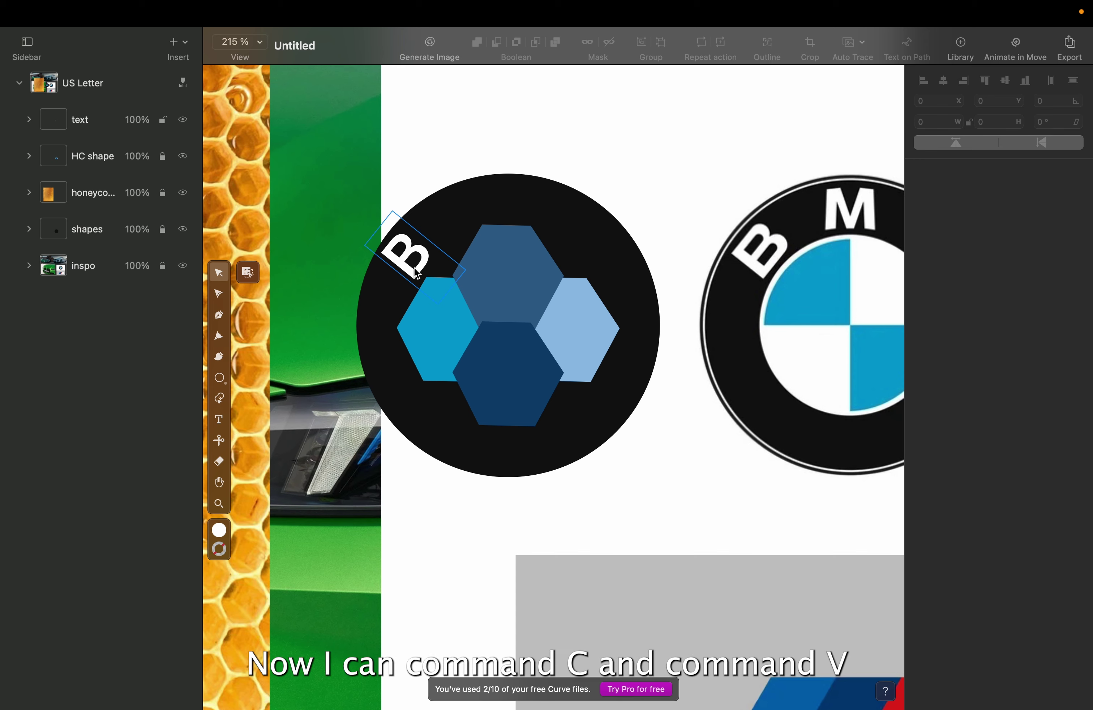
pyautogui.click(416, 272)
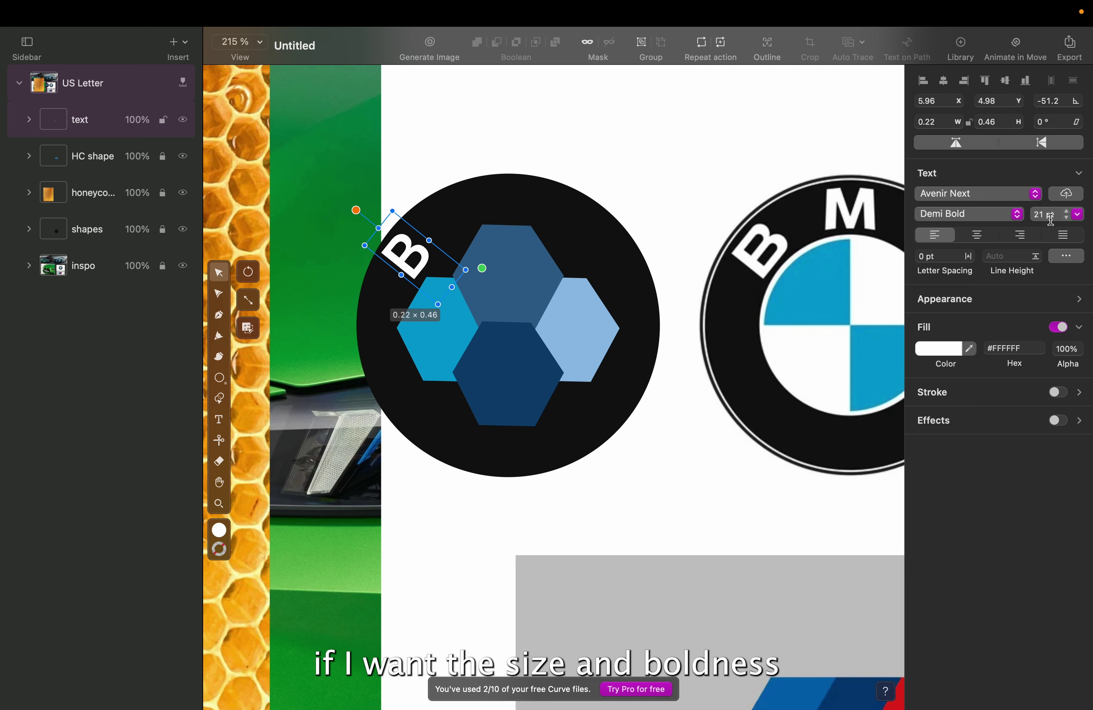
pyautogui.hscroll(3, 773, 270)
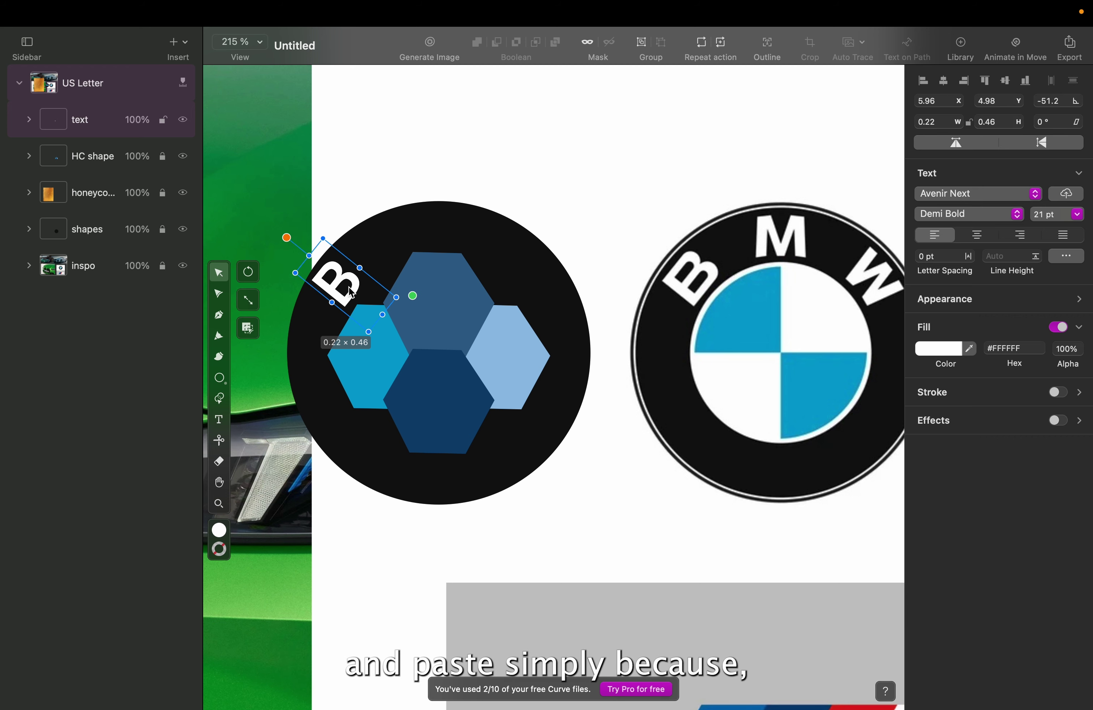
pyautogui.press('super+c')
pyautogui.press('super+v')
pyautogui.moveTo(373, 286); pyautogui.dragTo(468, 252)
pyautogui.doubleClick(466, 252)
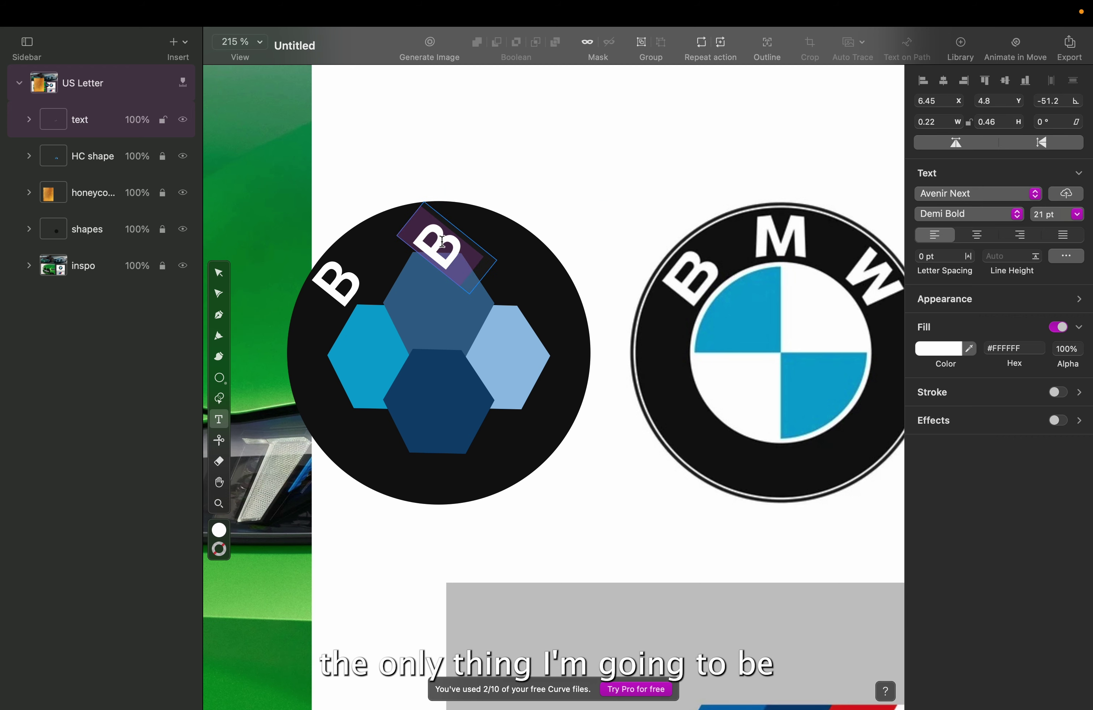
pyautogui.write('M')
pyautogui.click(219, 271)
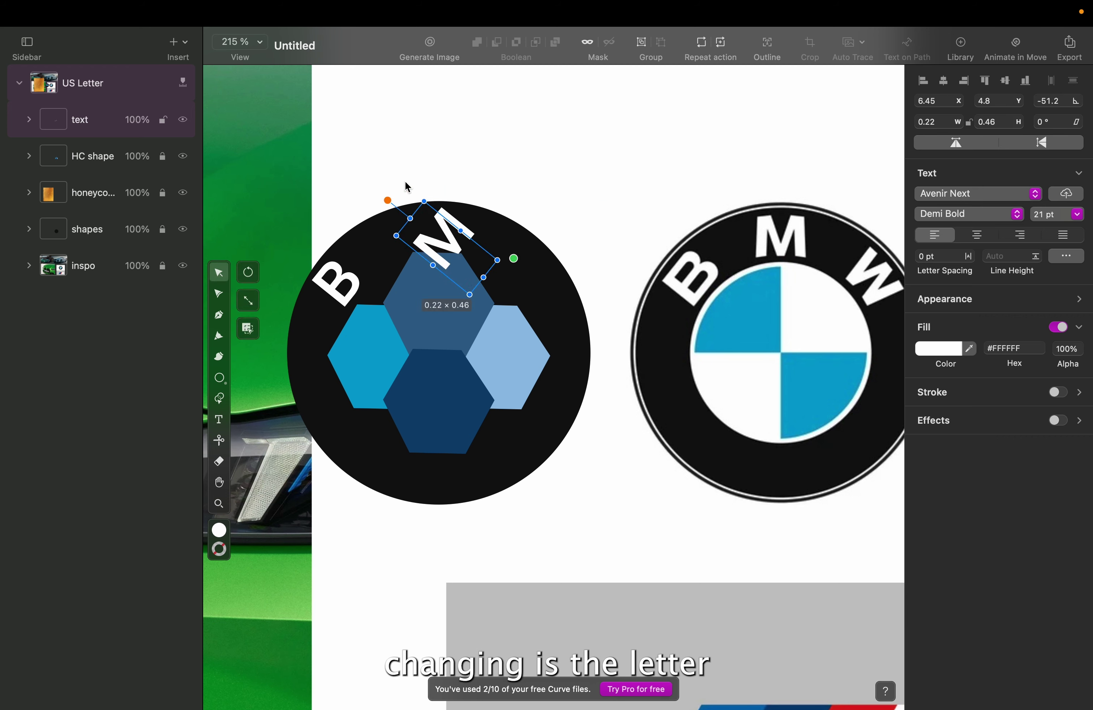
# Step: Rotate the M upright to about 0.4° and center it at the black circle's top at about X 6.56, Y 4.58
pyautogui.moveTo(388, 199); pyautogui.dragTo(450, 168)
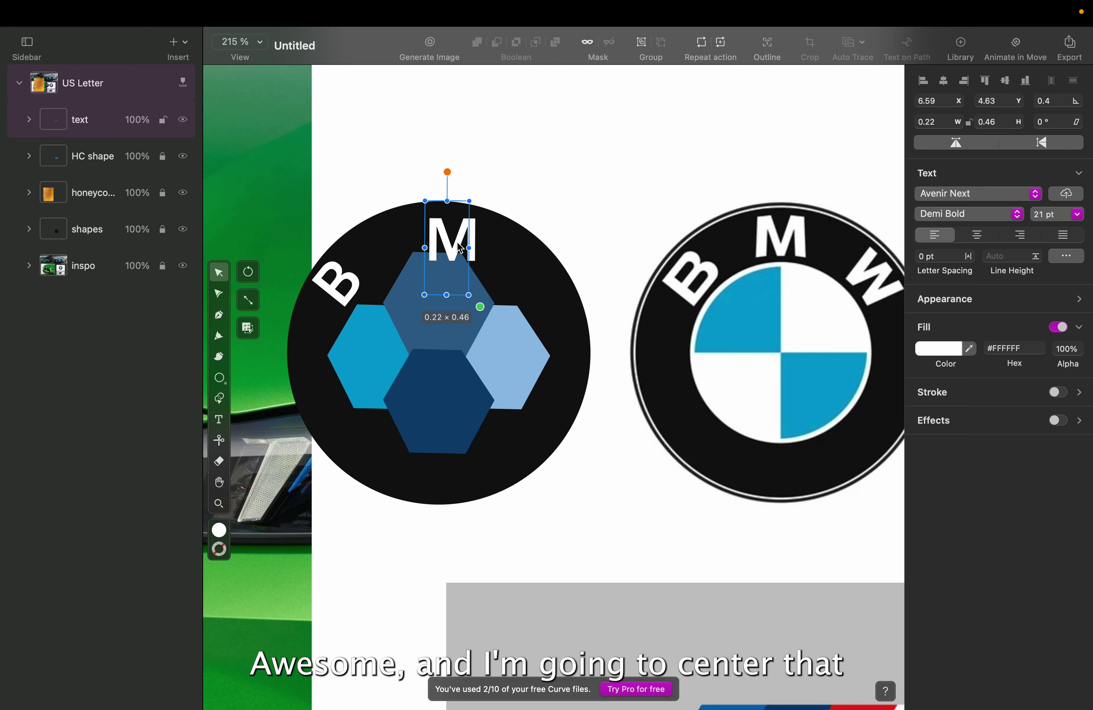
pyautogui.moveTo(459, 248)
pyautogui.mouseDown()
pyautogui.moveTo(431, 239)
pyautogui.moveTo(445, 239)
pyautogui.mouseUp()
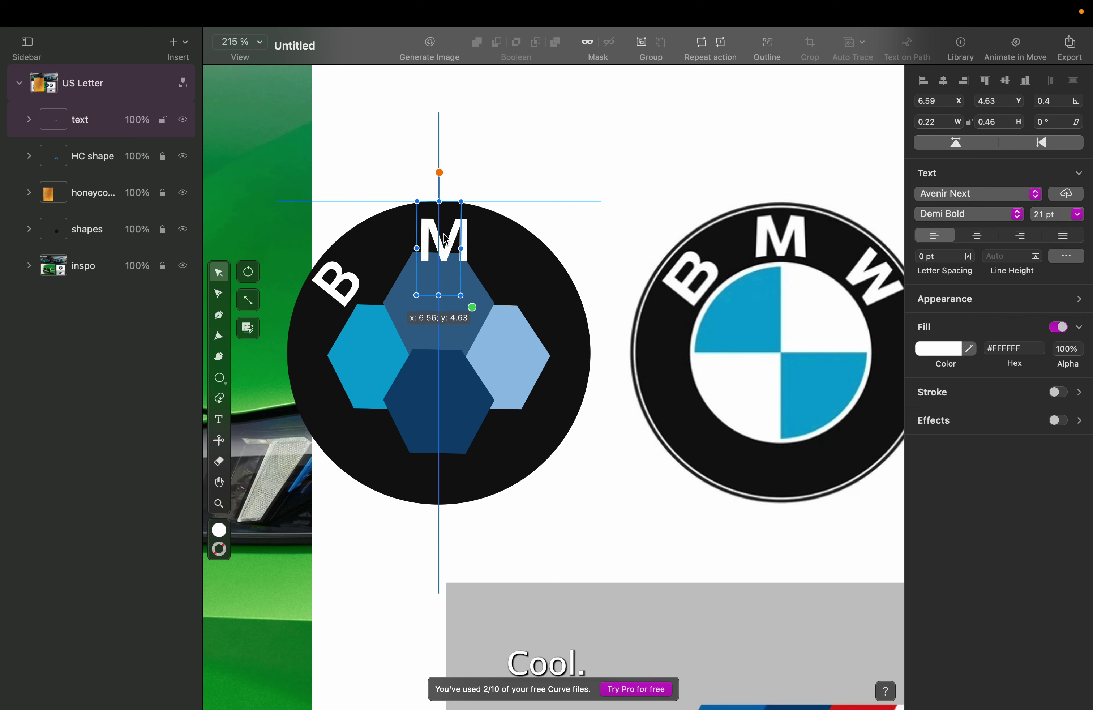
pyautogui.moveTo(446, 238); pyautogui.dragTo(446, 239)
pyautogui.scroll(5, 446, 239)
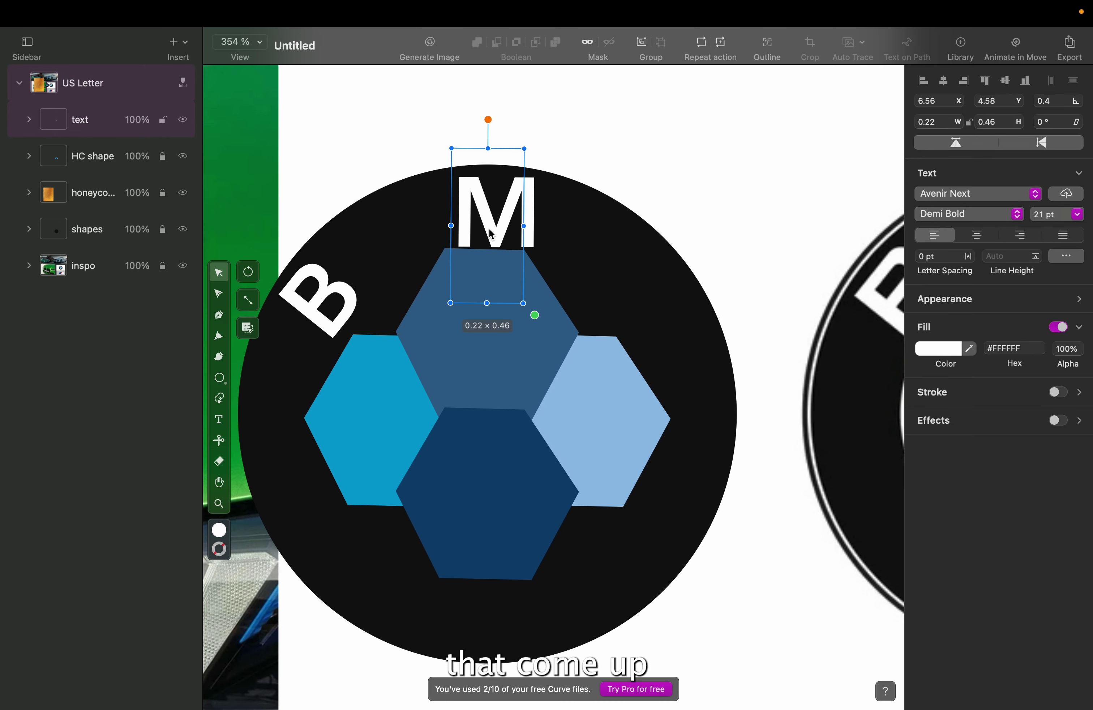
pyautogui.click(640, 161)
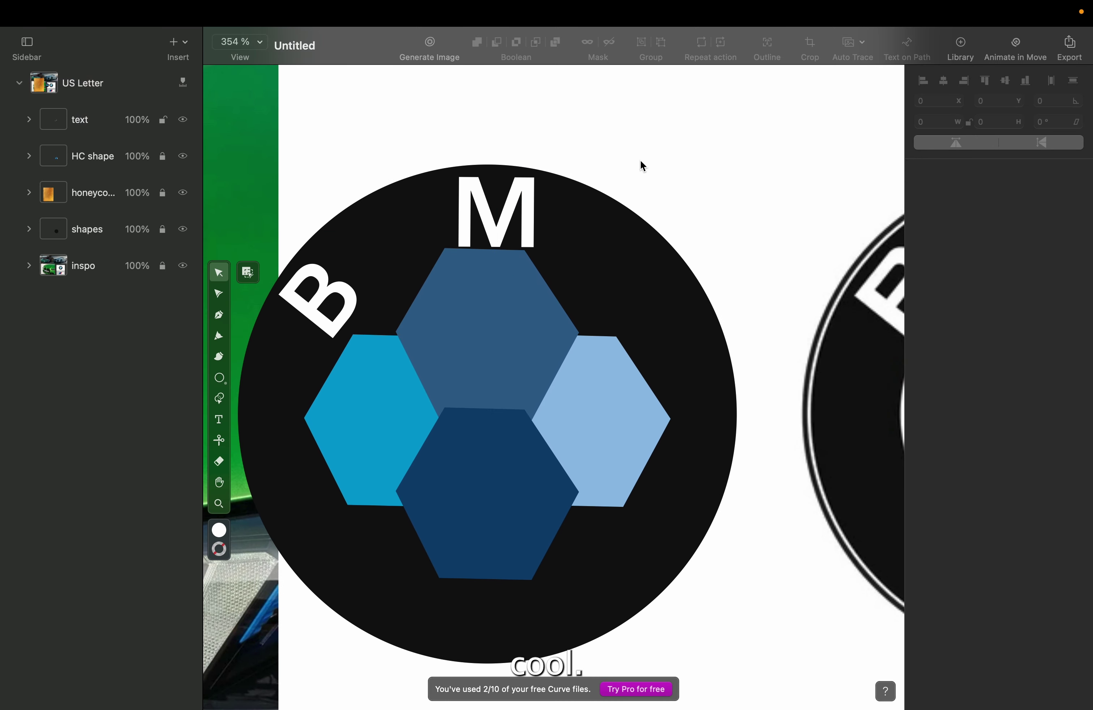
# Step: Duplicate the M and change the copy's letter to W
pyautogui.scroll(-5, 640, 161)
pyautogui.hscroll(3, 640, 162)
pyautogui.click(521, 202)
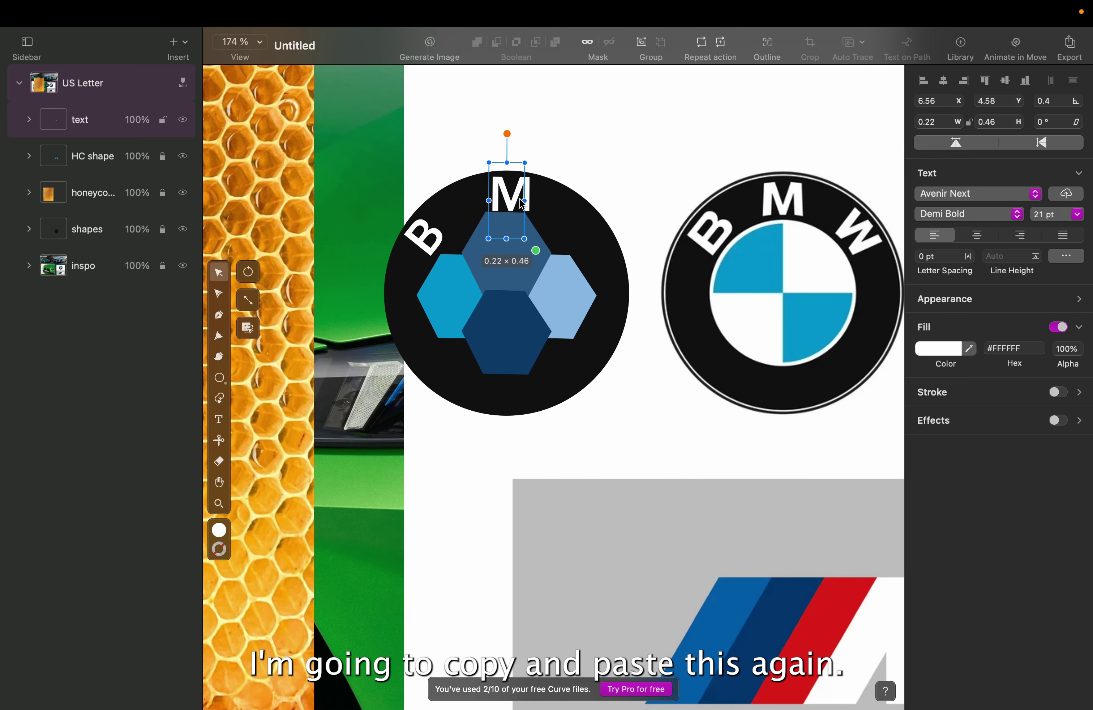
pyautogui.press('super+c')
pyautogui.press('super+v')
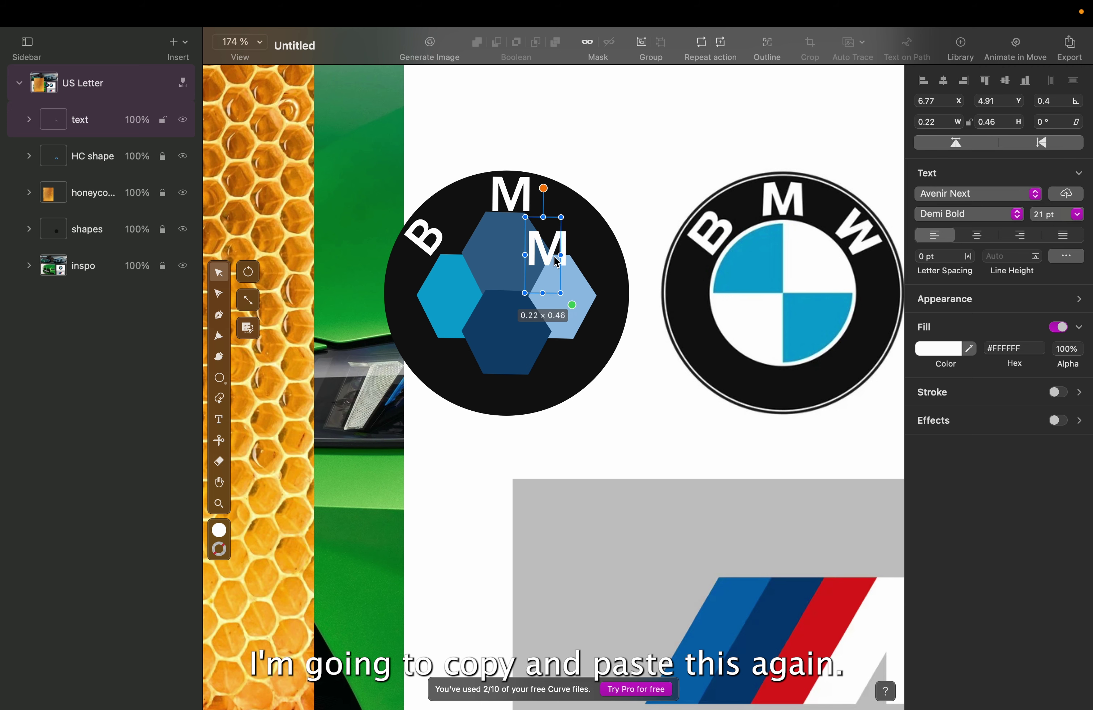
pyautogui.doubleClick(554, 256)
pyautogui.write('W')
pyautogui.click(219, 273)
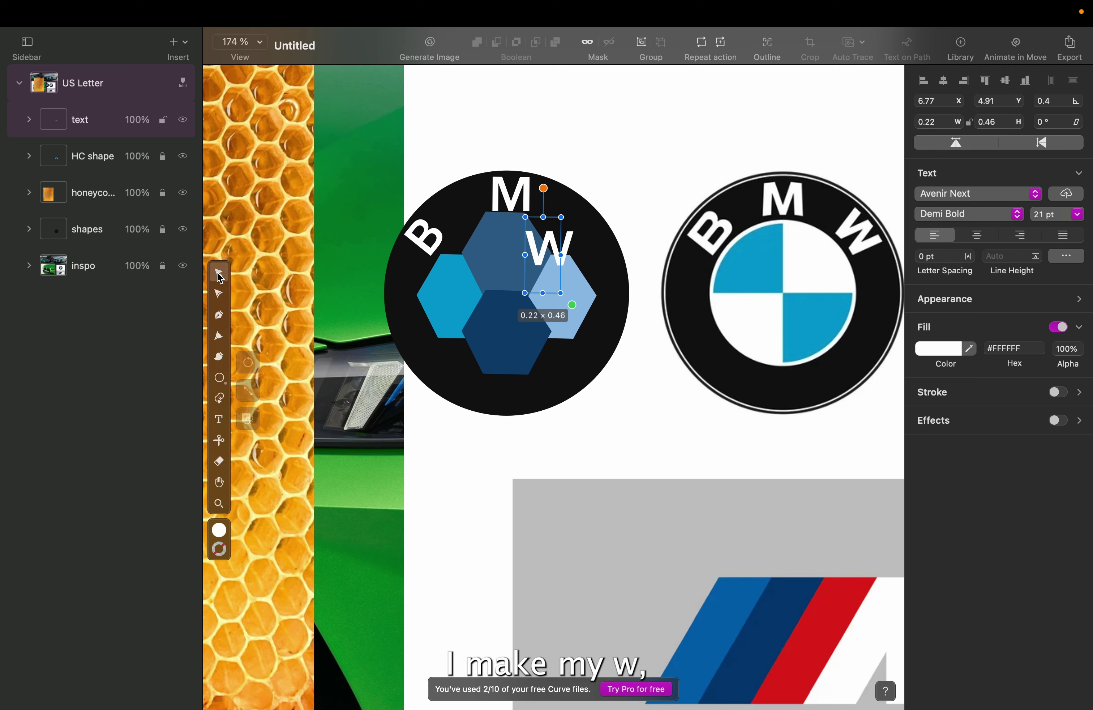
# Step: Rotate the W to match the reference logo's W by overlaying it there, and place it on the black circle's upper-right edge
pyautogui.moveTo(556, 257); pyautogui.dragTo(834, 270)
pyautogui.hscroll(3, 829, 274)
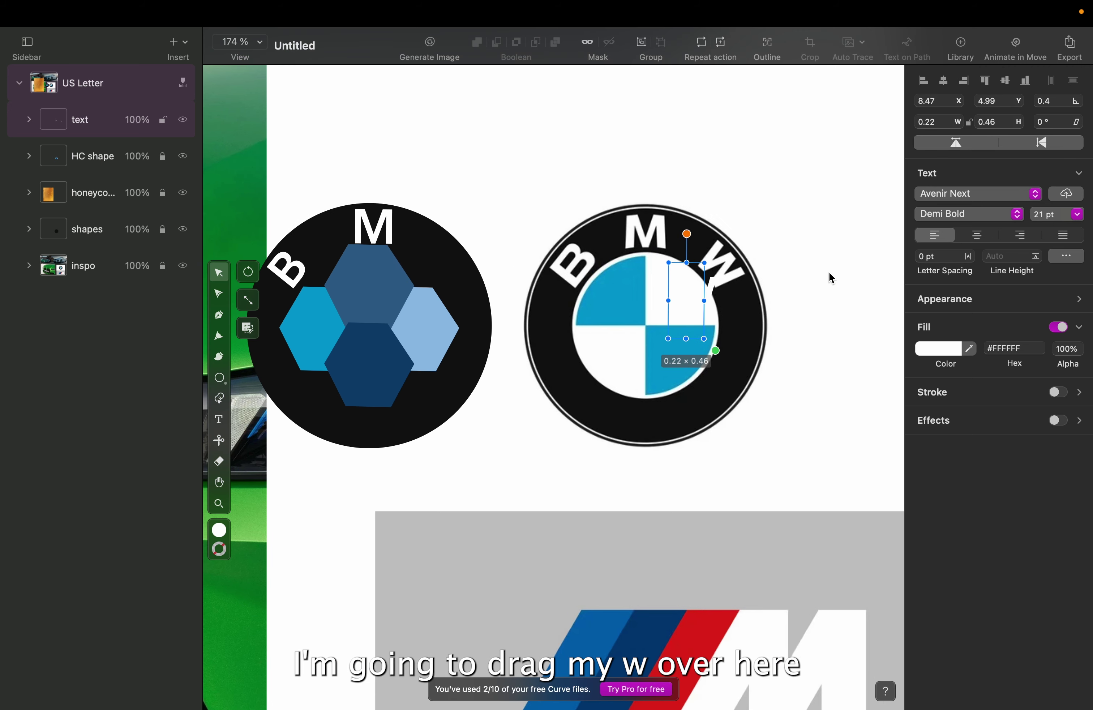
pyautogui.moveTo(700, 304); pyautogui.dragTo(737, 274)
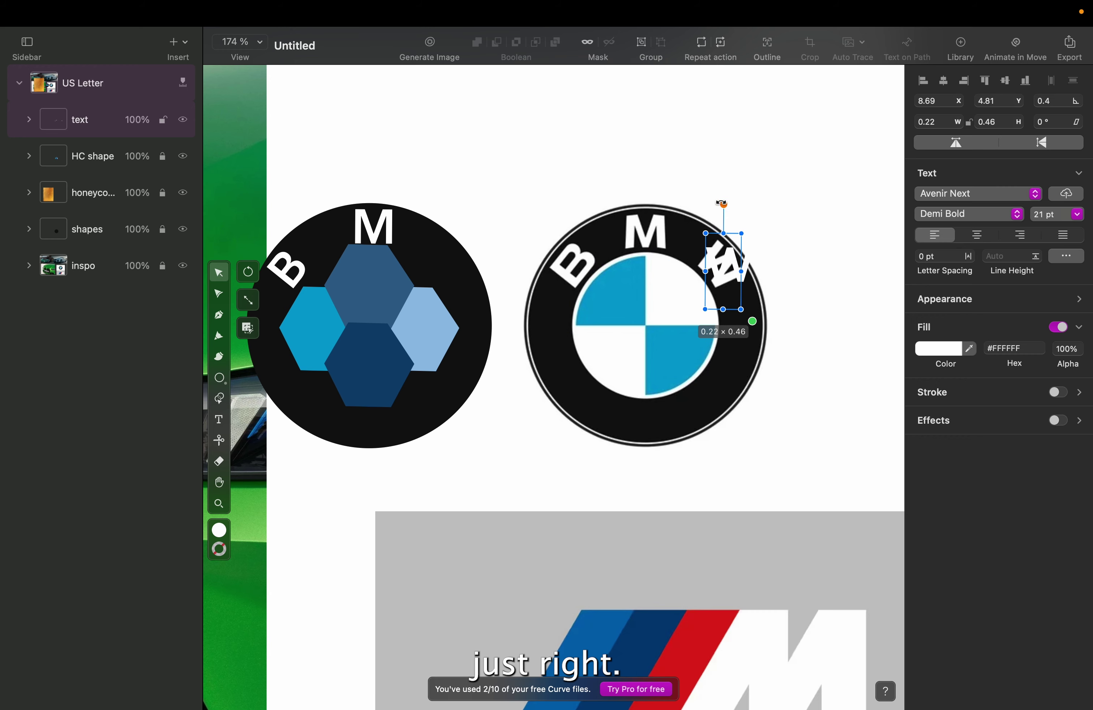
pyautogui.moveTo(723, 202); pyautogui.dragTo(781, 230)
pyautogui.moveTo(734, 275); pyautogui.dragTo(451, 271)
pyautogui.click(533, 165)
pyautogui.scroll(-5, 534, 164)
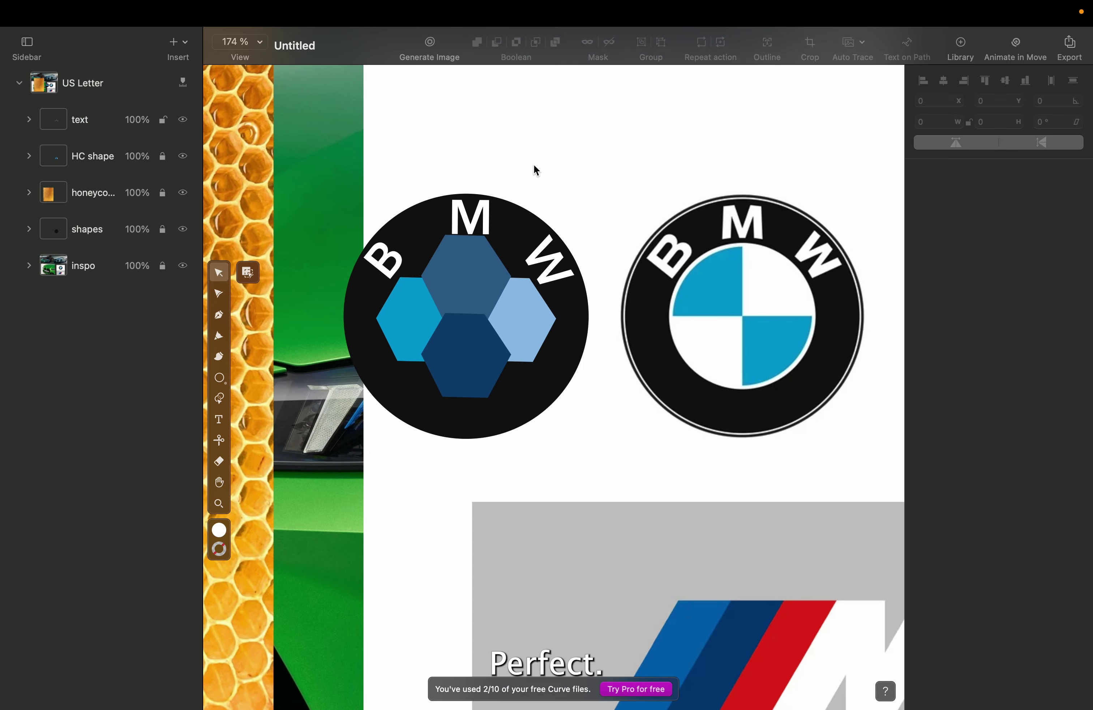
# Step: Unlock the HC shape layer and scale the honeycomb hexagon group down to about 1.00 × 0.90
pyautogui.scroll(5, 533, 164)
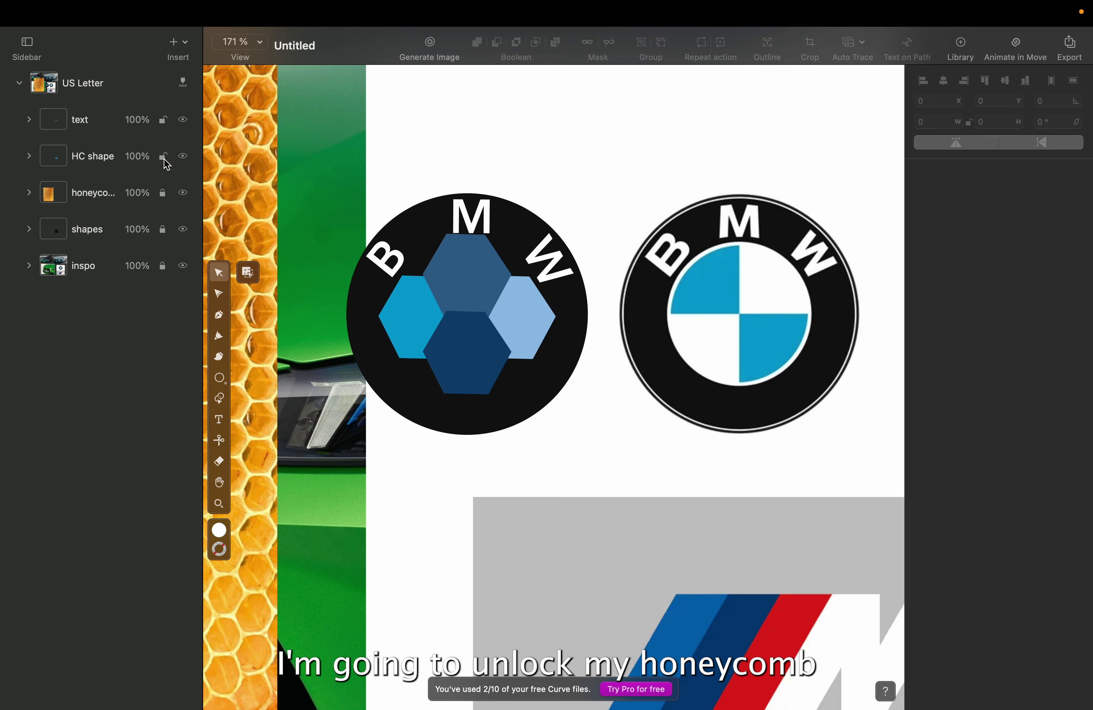
pyautogui.click(98, 166)
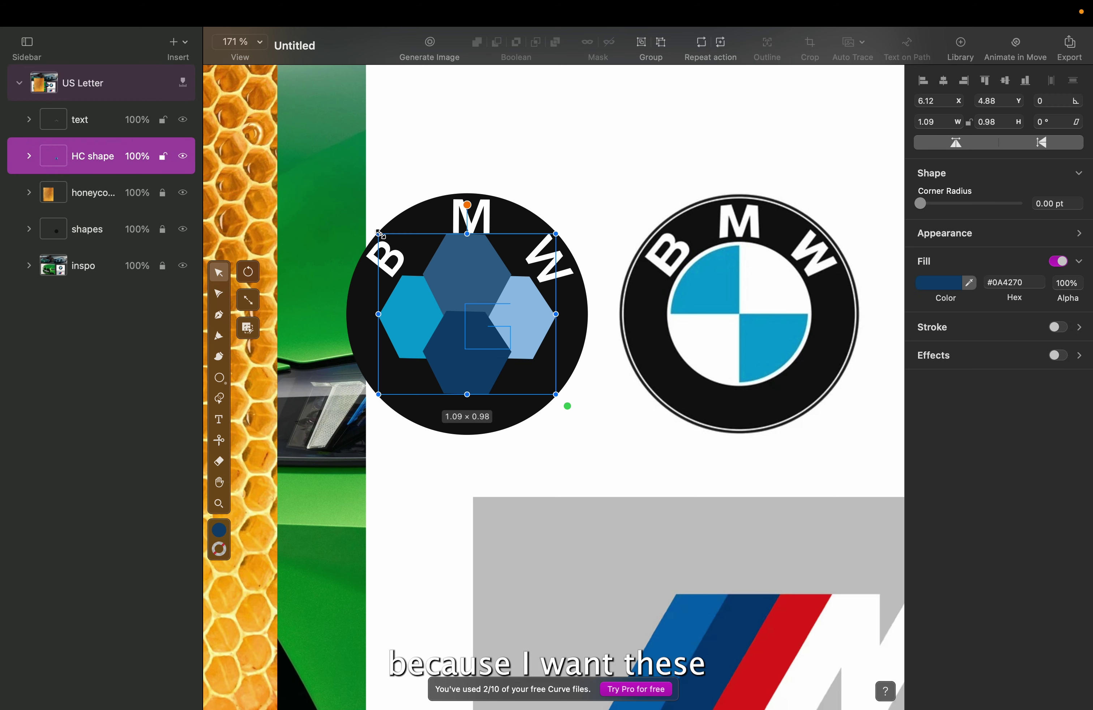
pyautogui.moveTo(379, 234); pyautogui.dragTo(397, 249)
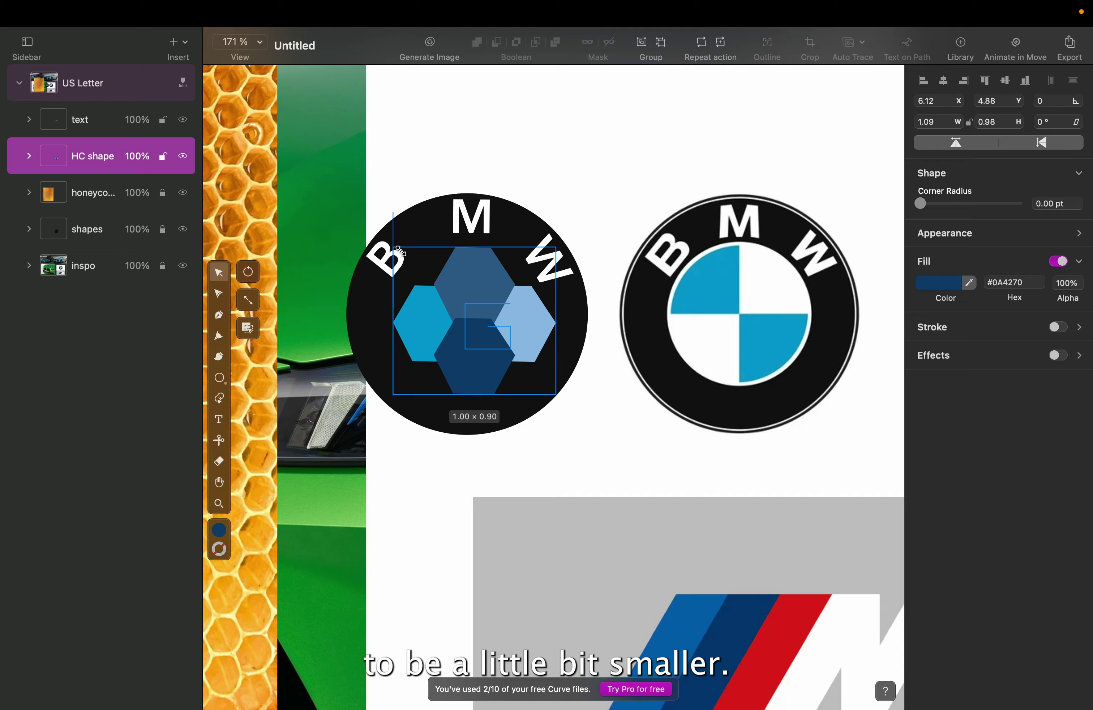
pyautogui.click(600, 181)
pyautogui.scroll(-10, 600, 181)
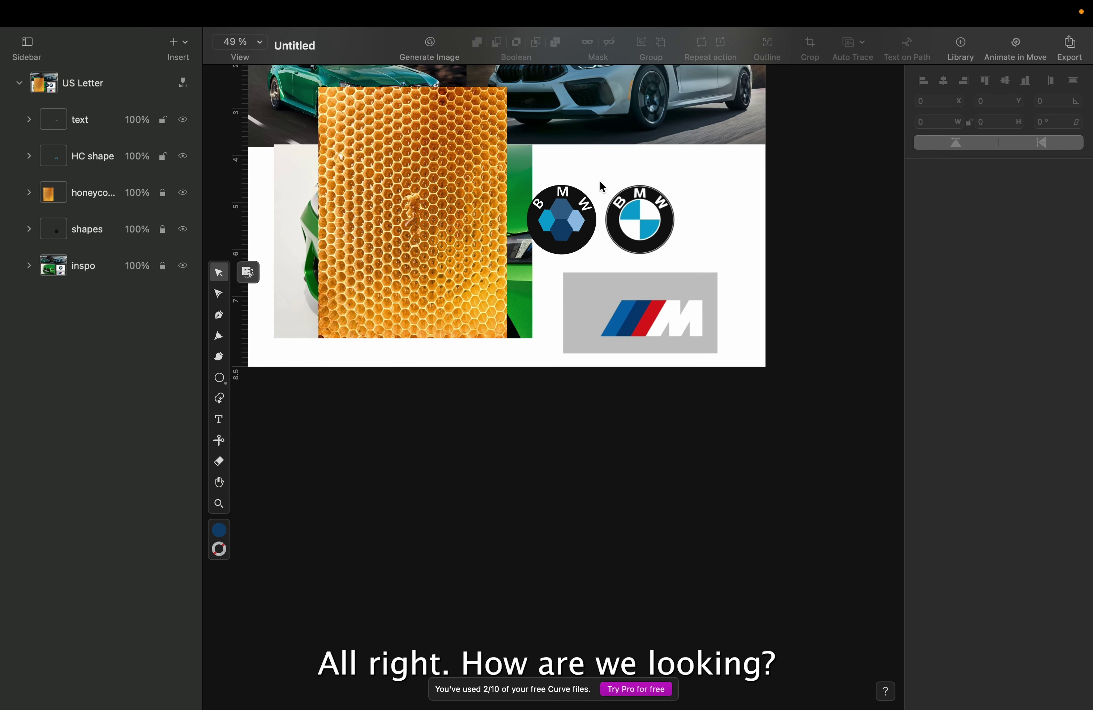
# Step: Lock the text and HC shape layers and add a new layer above the text layer
pyautogui.scroll(10, 600, 181)
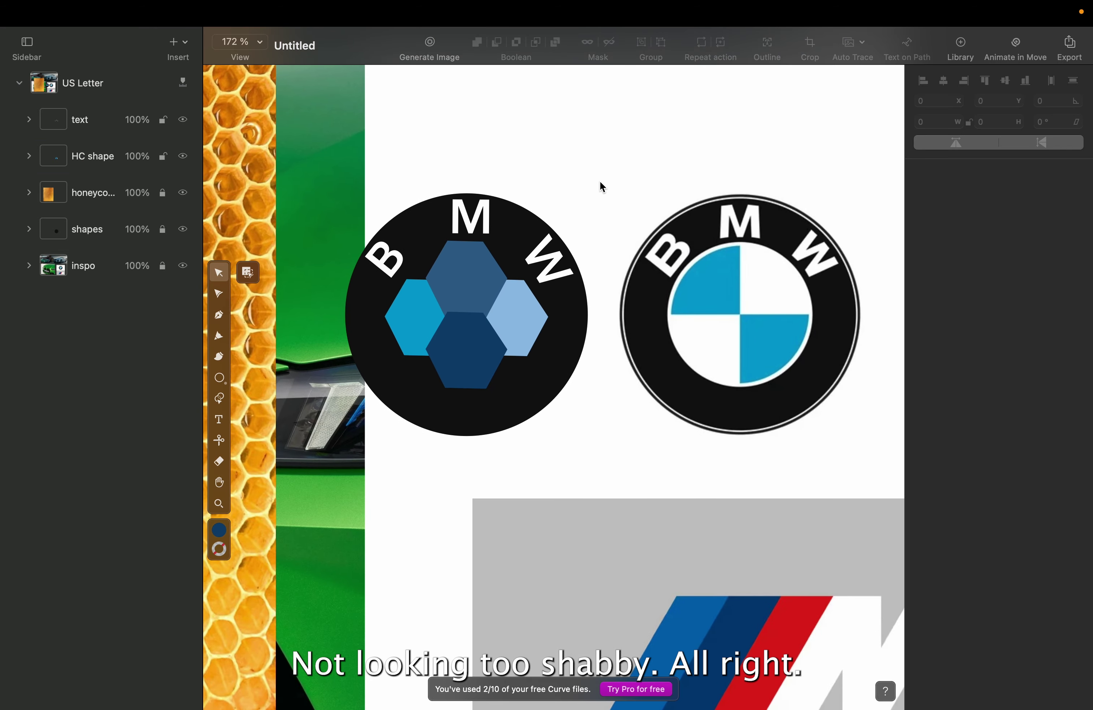
pyautogui.hscroll(-1, 600, 181)
pyautogui.scroll(-1, 600, 181)
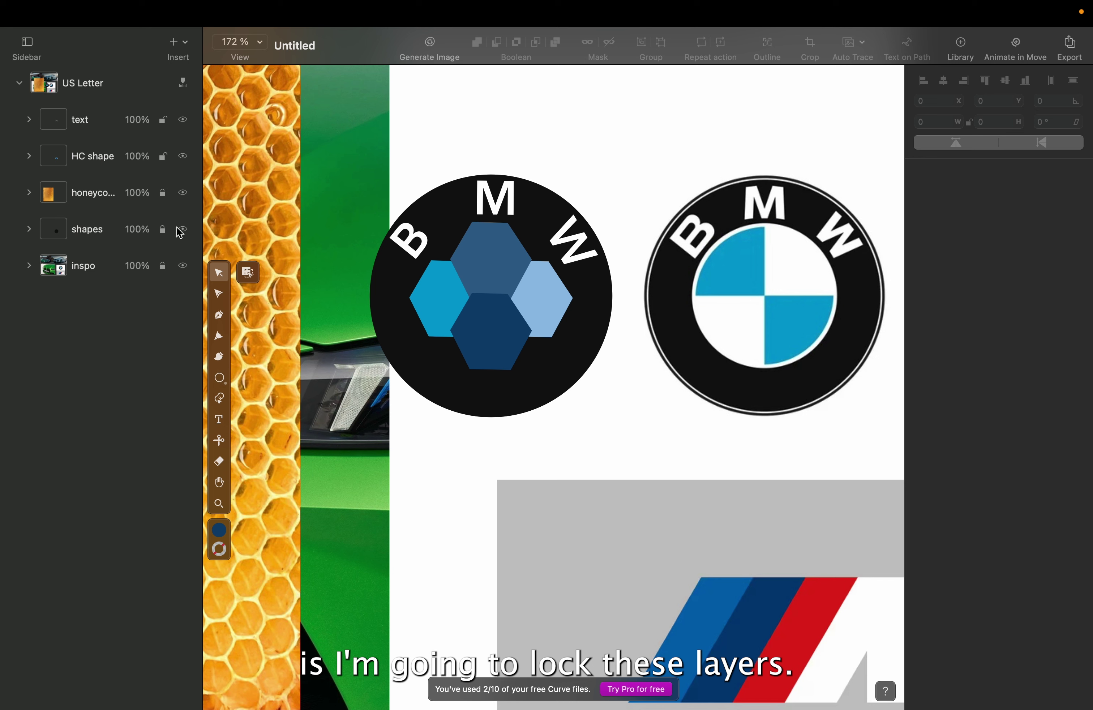
pyautogui.click(162, 120)
pyautogui.click(107, 155)
pyautogui.click(107, 119)
pyautogui.click(178, 42)
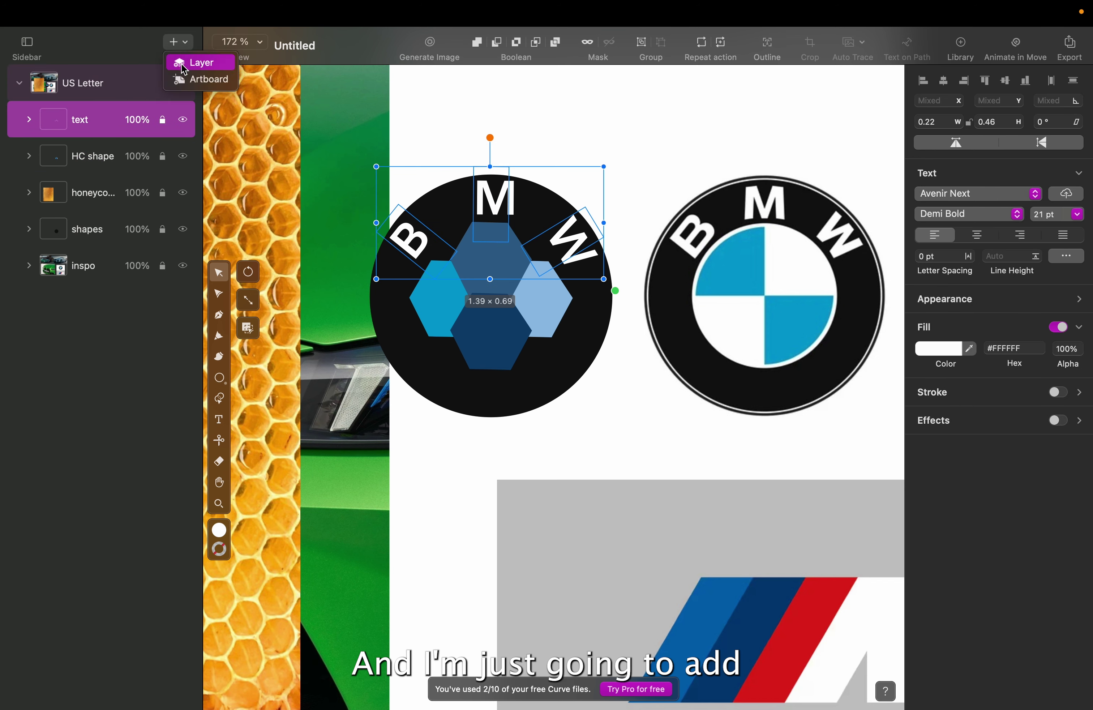
pyautogui.click(185, 69)
# Step: Draw a circle about 1.31 × 1.31 over the logo, with no fill and a white 1 pt stroke
pyautogui.click(220, 378)
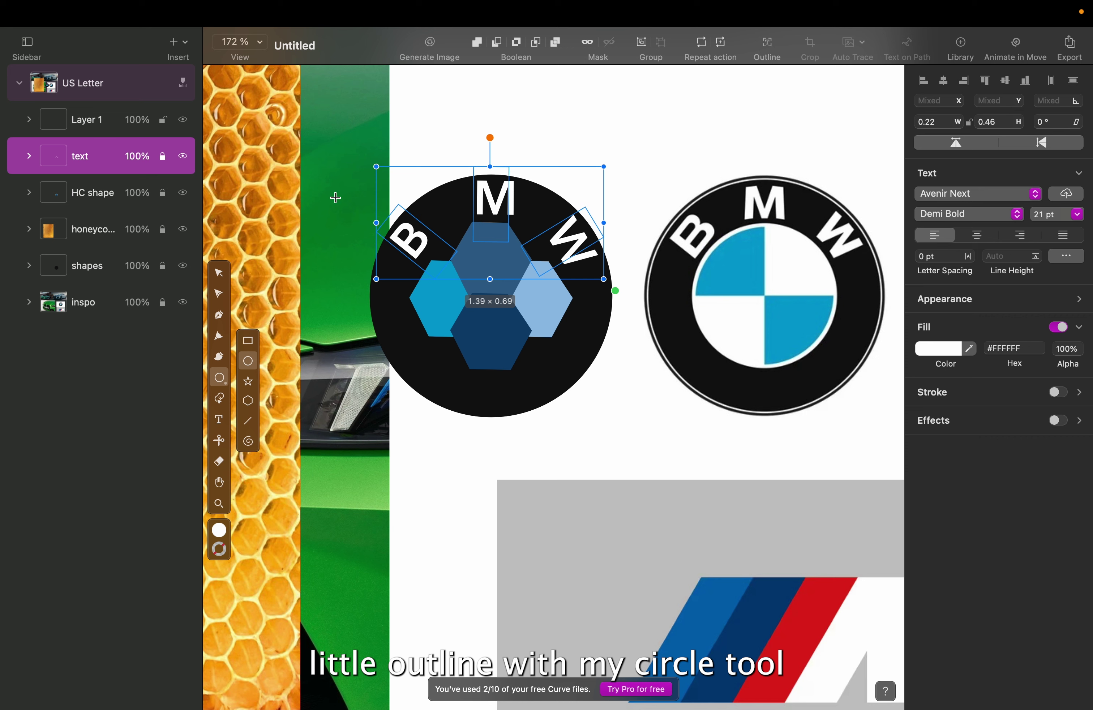
pyautogui.moveTo(348, 203); pyautogui.dragTo(555, 390)
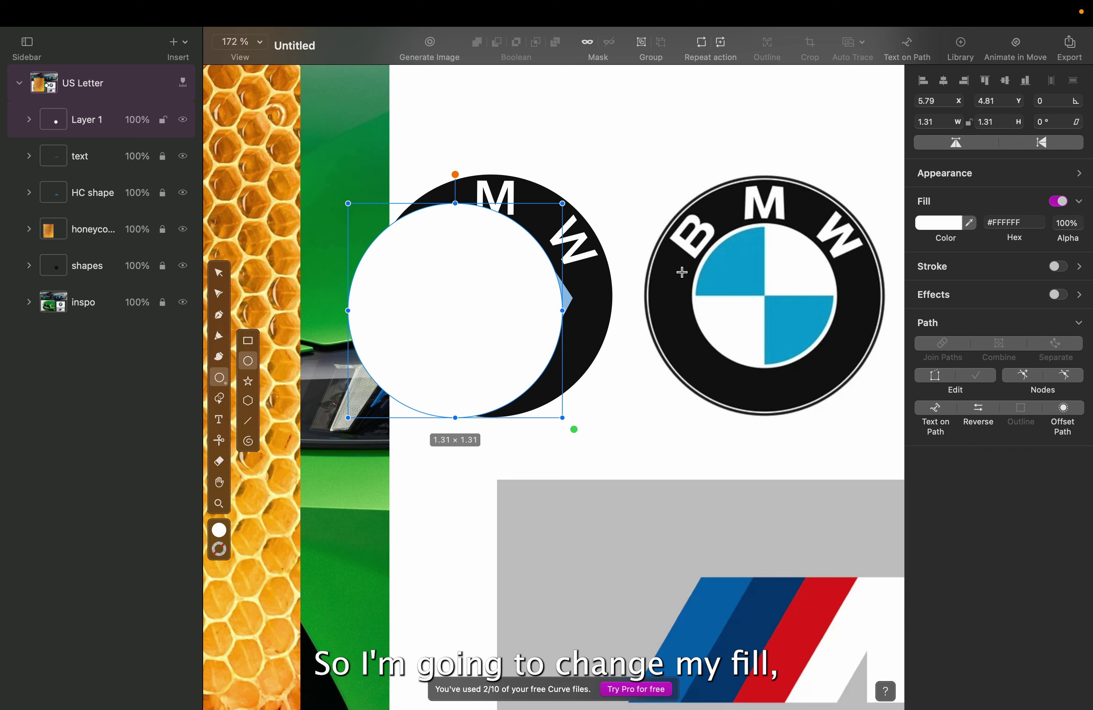
pyautogui.click(1058, 201)
pyautogui.click(1058, 230)
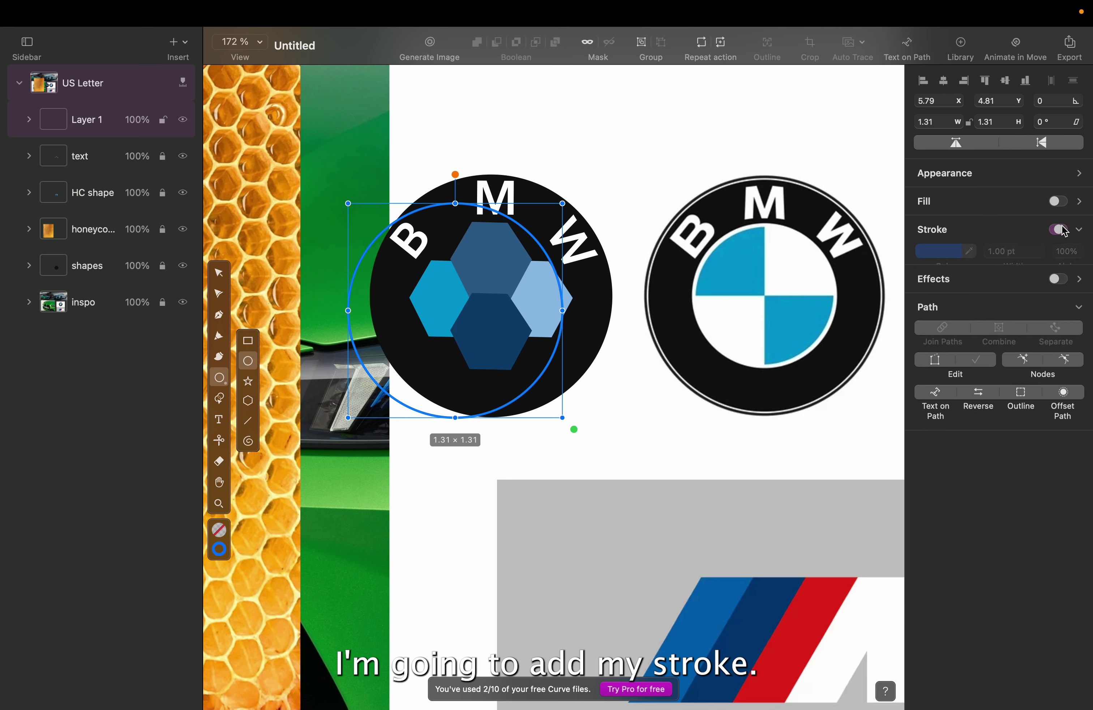
pyautogui.click(939, 252)
pyautogui.moveTo(751, 169); pyautogui.dragTo(730, 123)
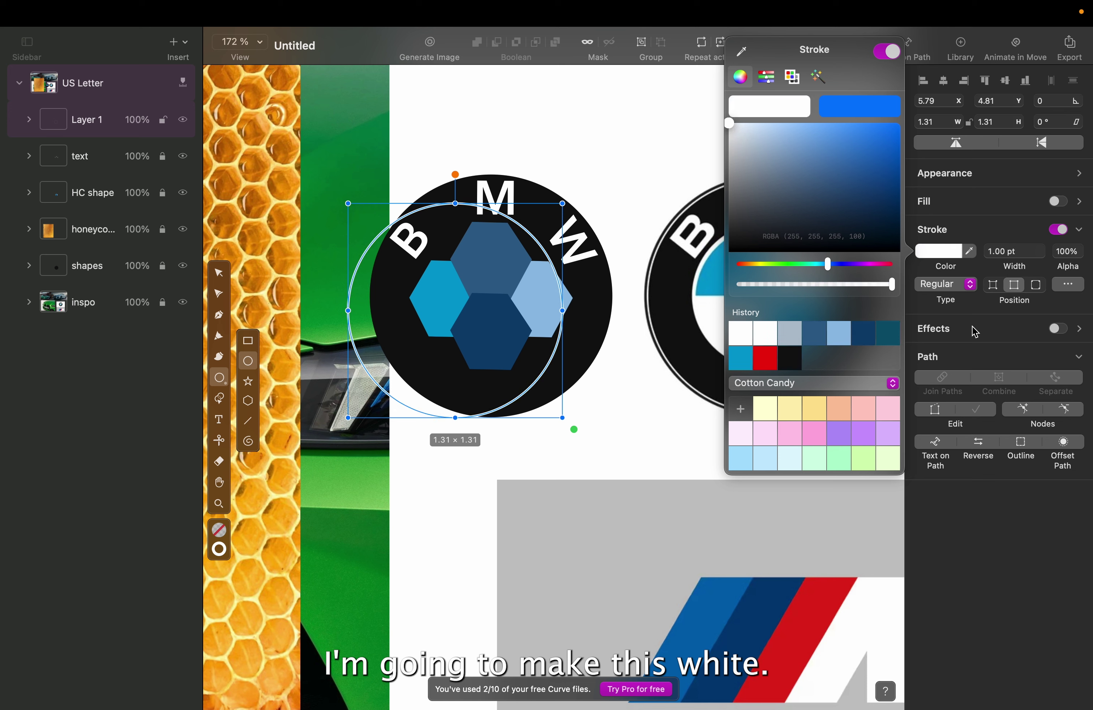
pyautogui.click(996, 359)
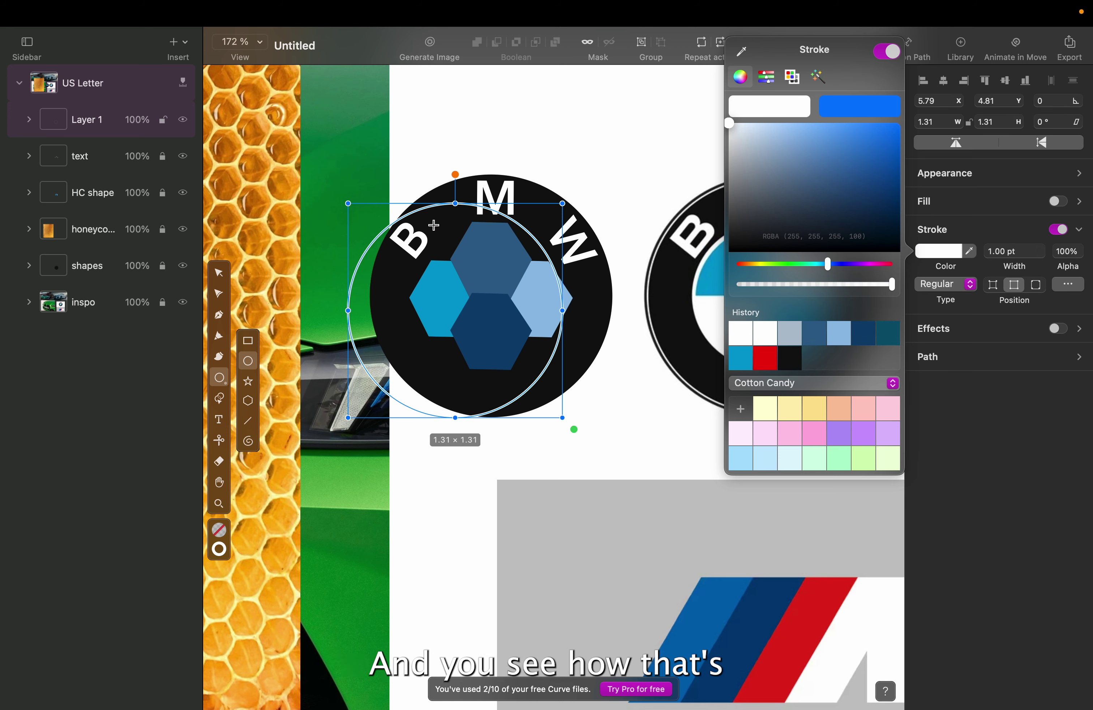
# Step: Shrink the white outline circle to about 1.02 × 1.02 and center it on the black circle at X 6.15, Y 4.86
pyautogui.press('v')
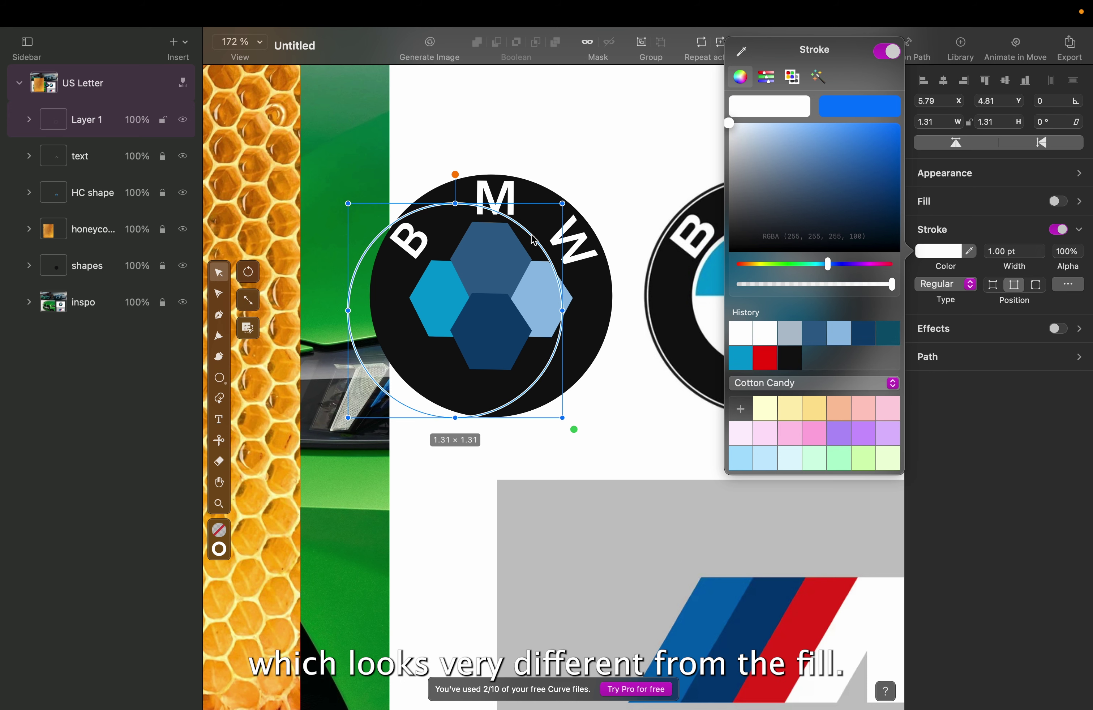
pyautogui.moveTo(533, 239); pyautogui.dragTo(587, 251)
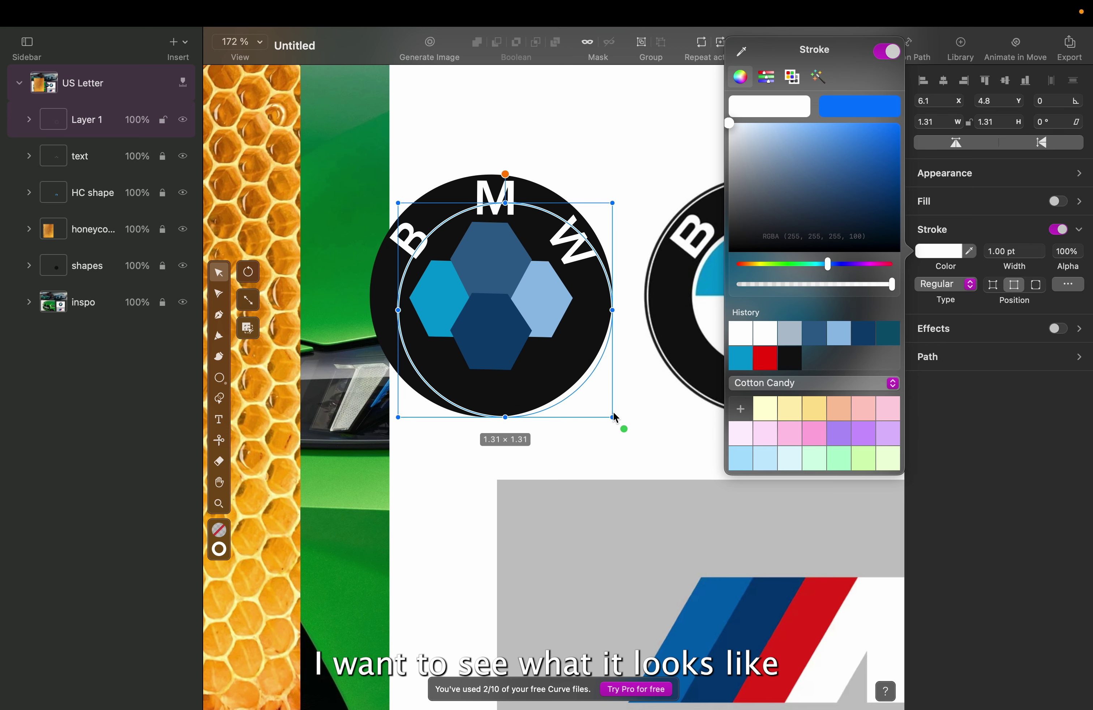
pyautogui.moveTo(612, 418); pyautogui.dragTo(543, 369)
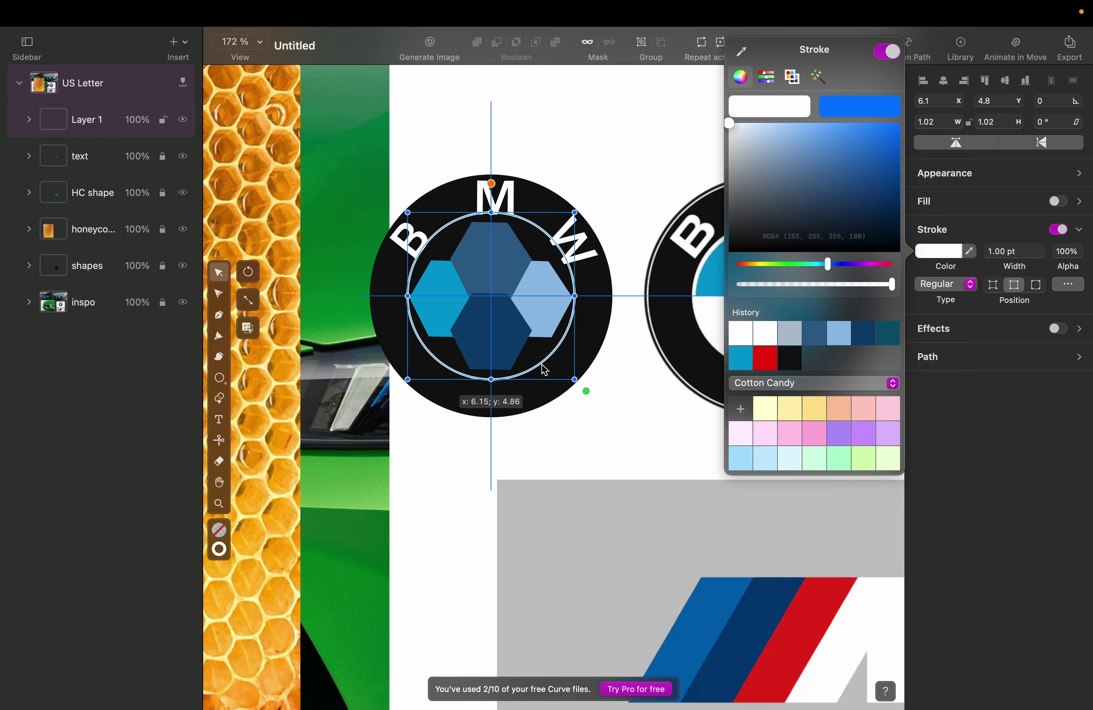
pyautogui.click(630, 125)
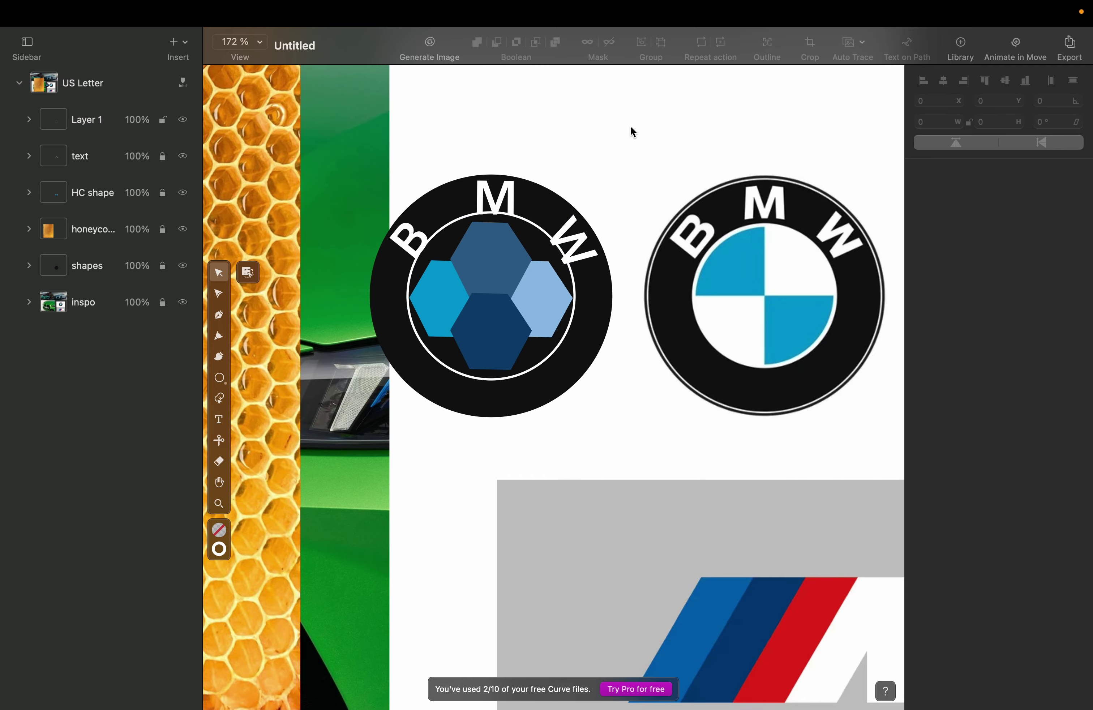
# Step: Fit the white outline circle around the hexagons at about 1.00 × 1.00, positioned at X 6.16, Y 4.89
pyautogui.press('super+0')
pyautogui.scroll(10, 589, 281)
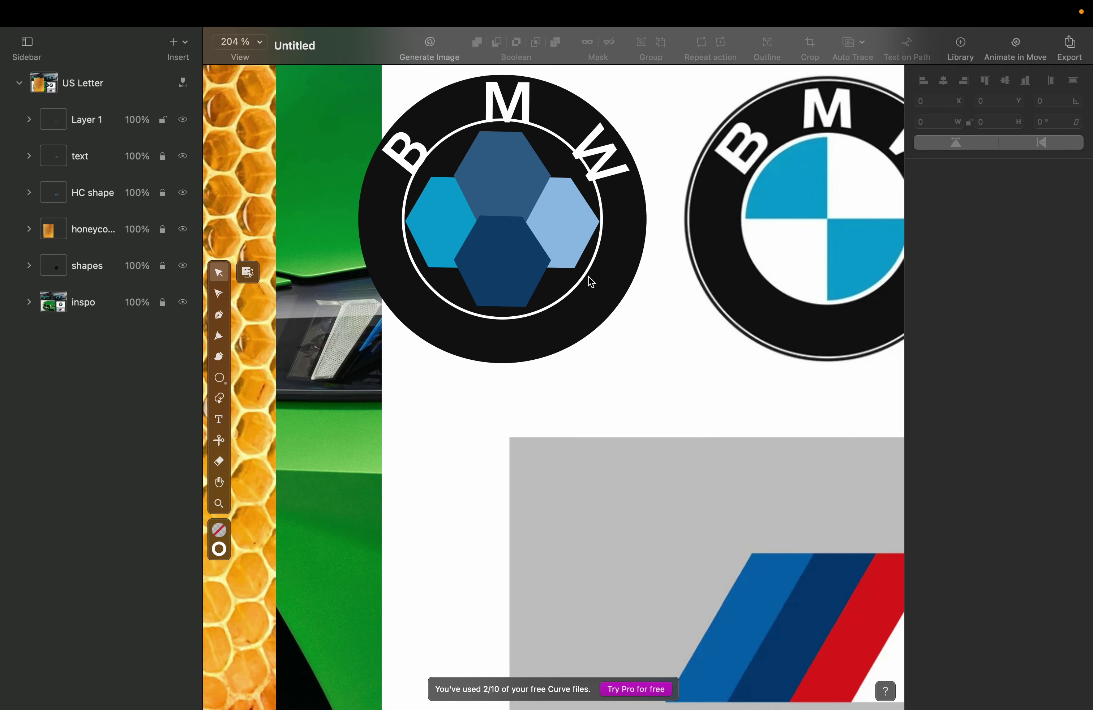
pyautogui.click(496, 318)
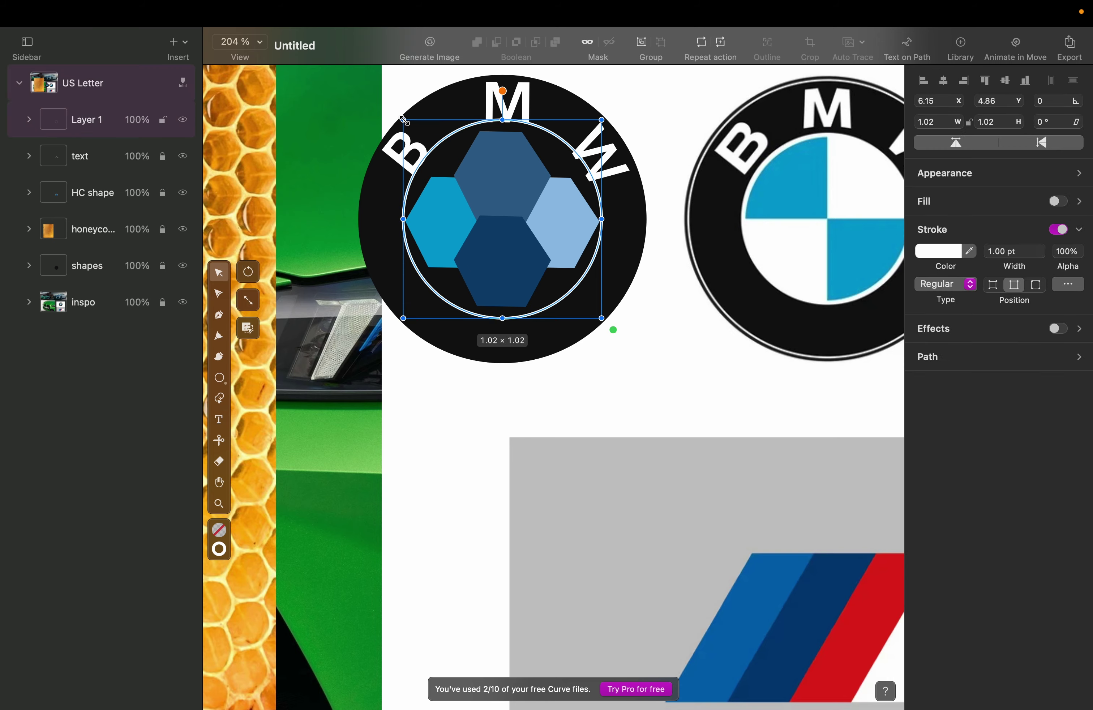
pyautogui.moveTo(408, 124); pyautogui.dragTo(412, 128)
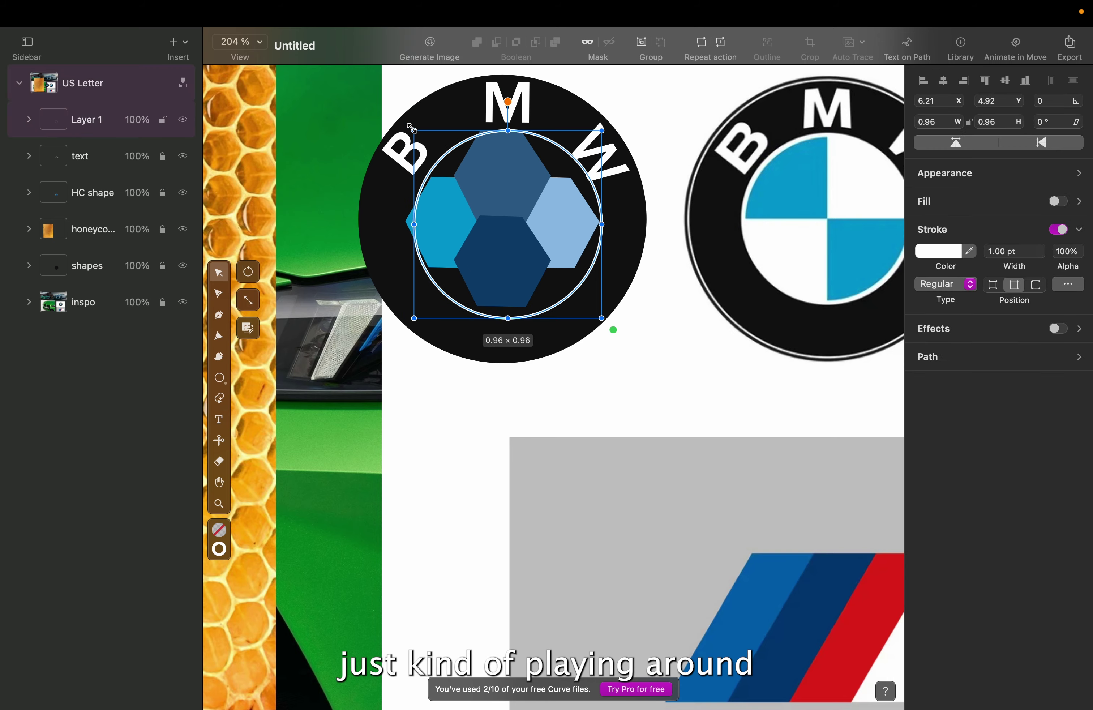
pyautogui.scroll(5, 412, 127)
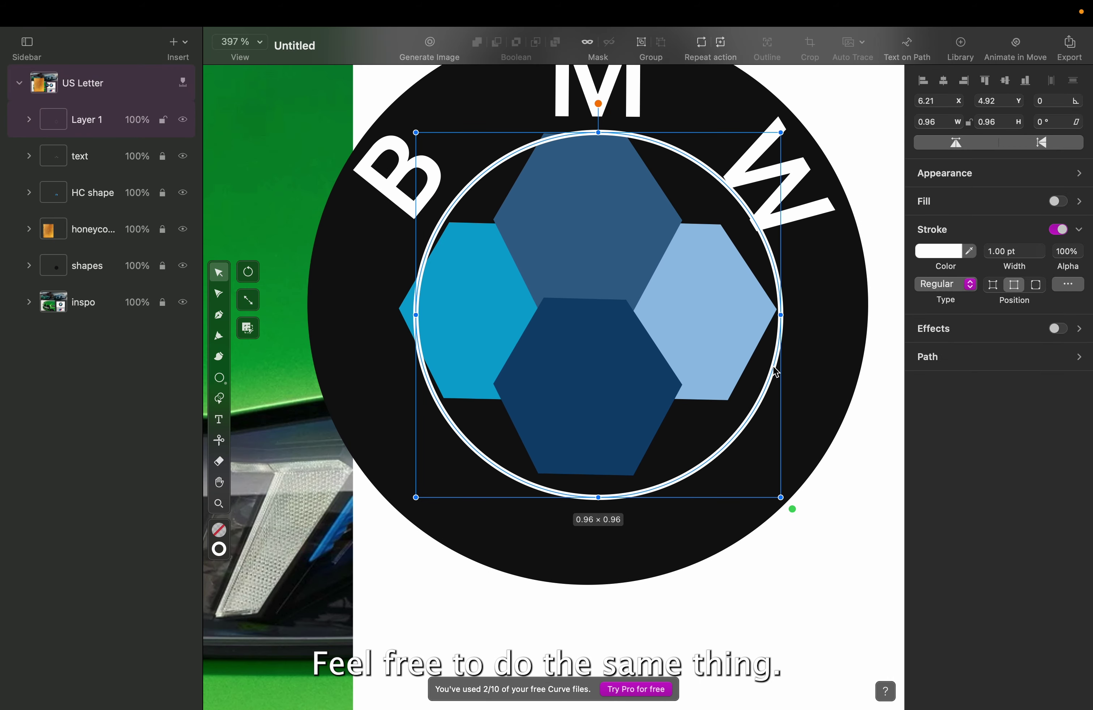
pyautogui.moveTo(776, 372); pyautogui.dragTo(764, 366)
pyautogui.scroll(-5, 763, 365)
pyautogui.scroll(3, 763, 365)
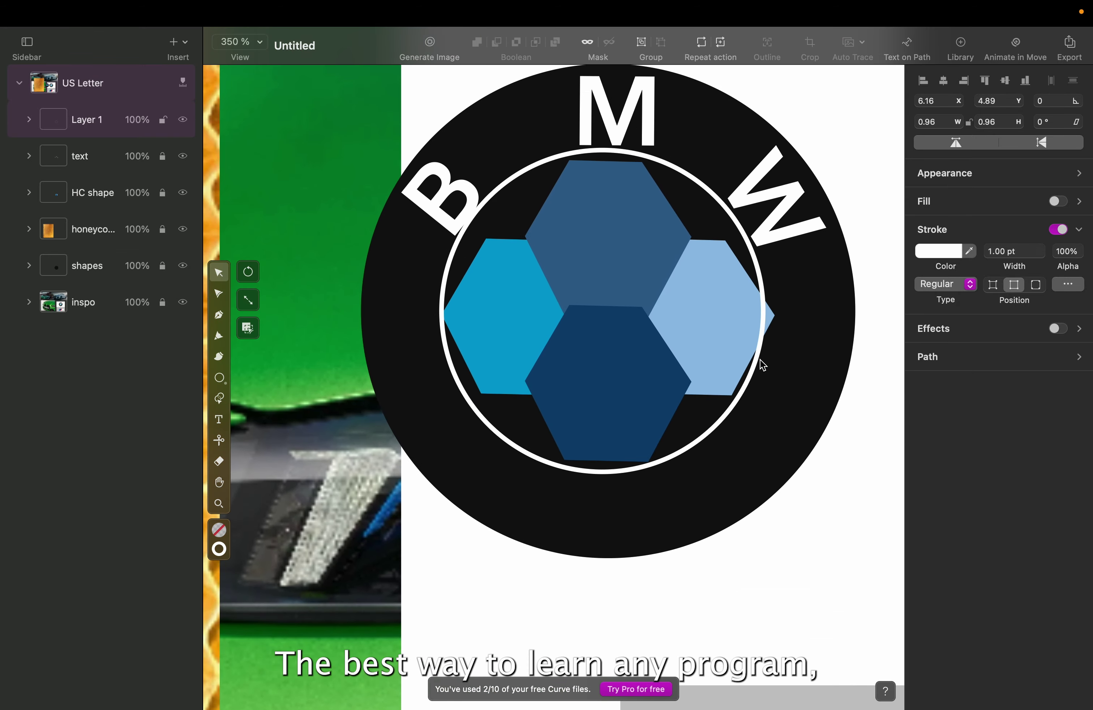
pyautogui.scroll(5, 763, 365)
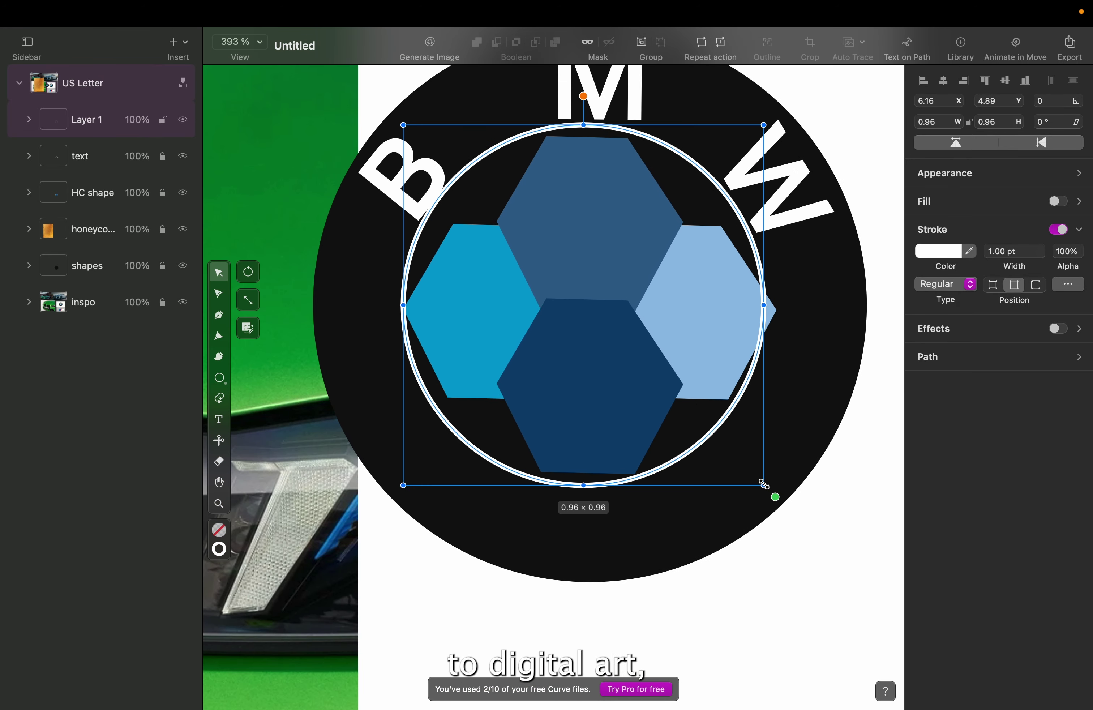
pyautogui.moveTo(767, 485); pyautogui.dragTo(772, 490)
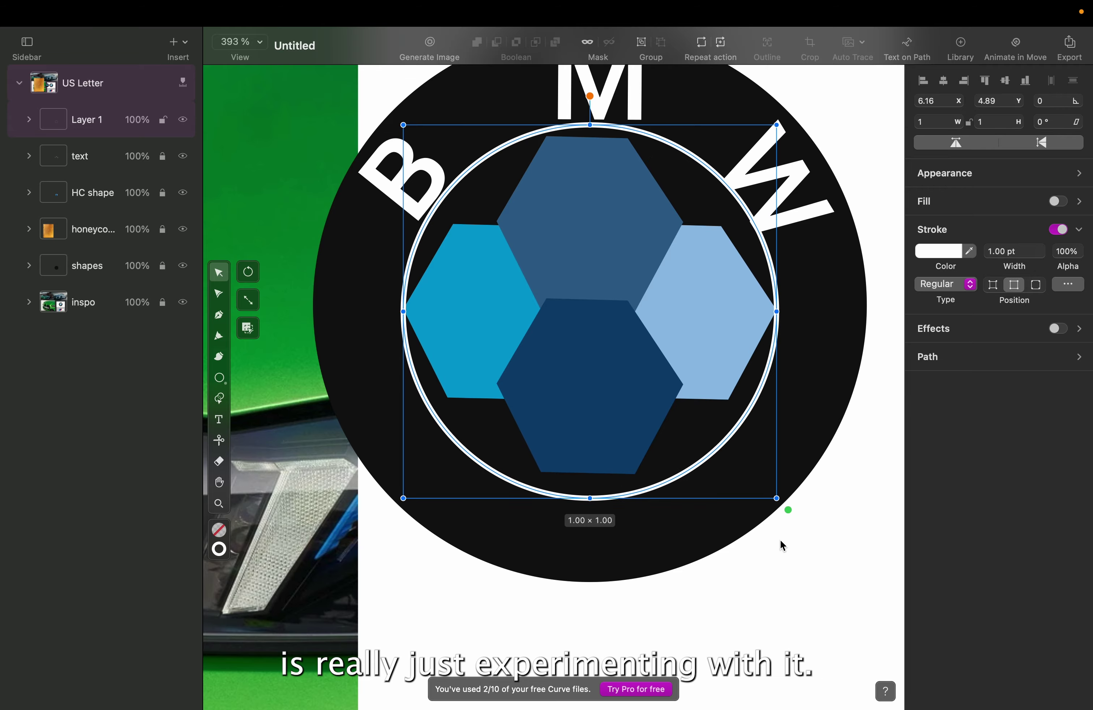
pyautogui.click(782, 560)
# Step: Move Layer 1 directly below the HC shape layer so the white outline sits behind the hexagons
pyautogui.scroll(-3, 782, 561)
pyautogui.scroll(-3, 782, 561)
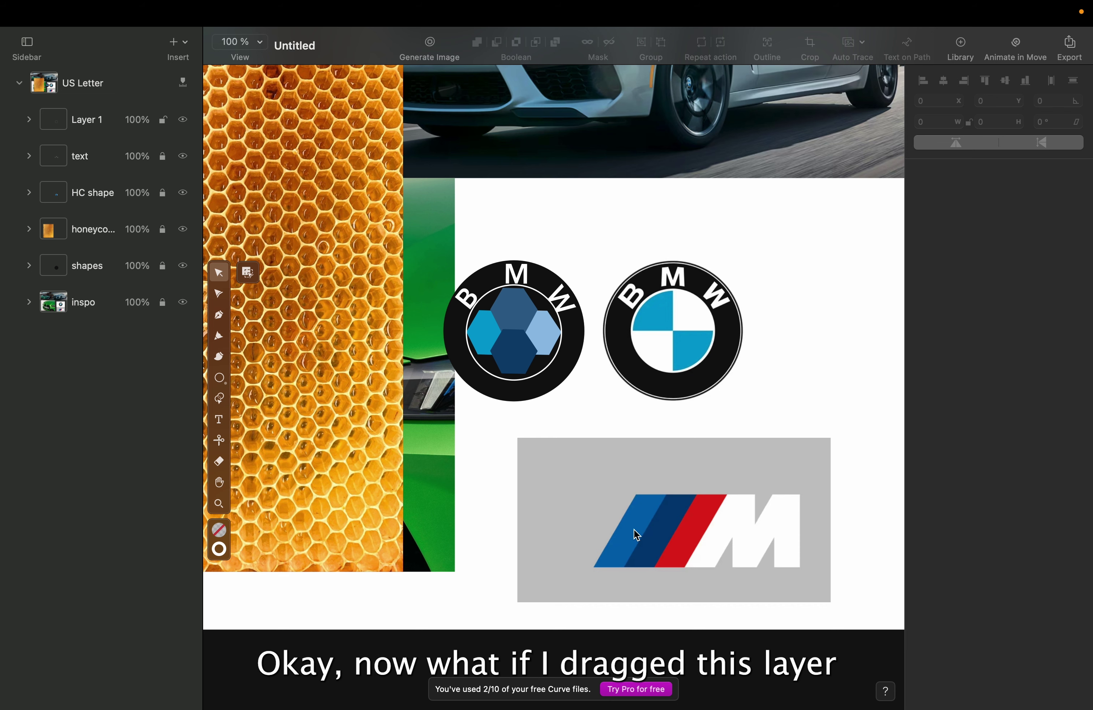
pyautogui.scroll(1, 574, 406)
pyautogui.scroll(1, 577, 410)
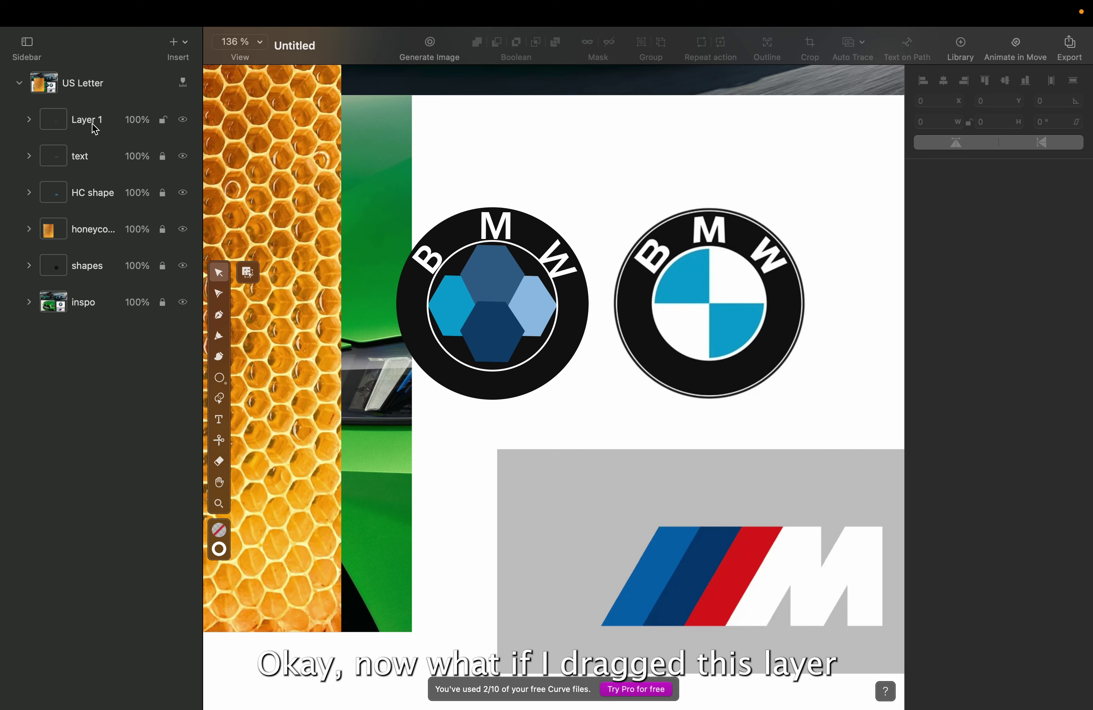
pyautogui.moveTo(96, 130); pyautogui.dragTo(96, 216)
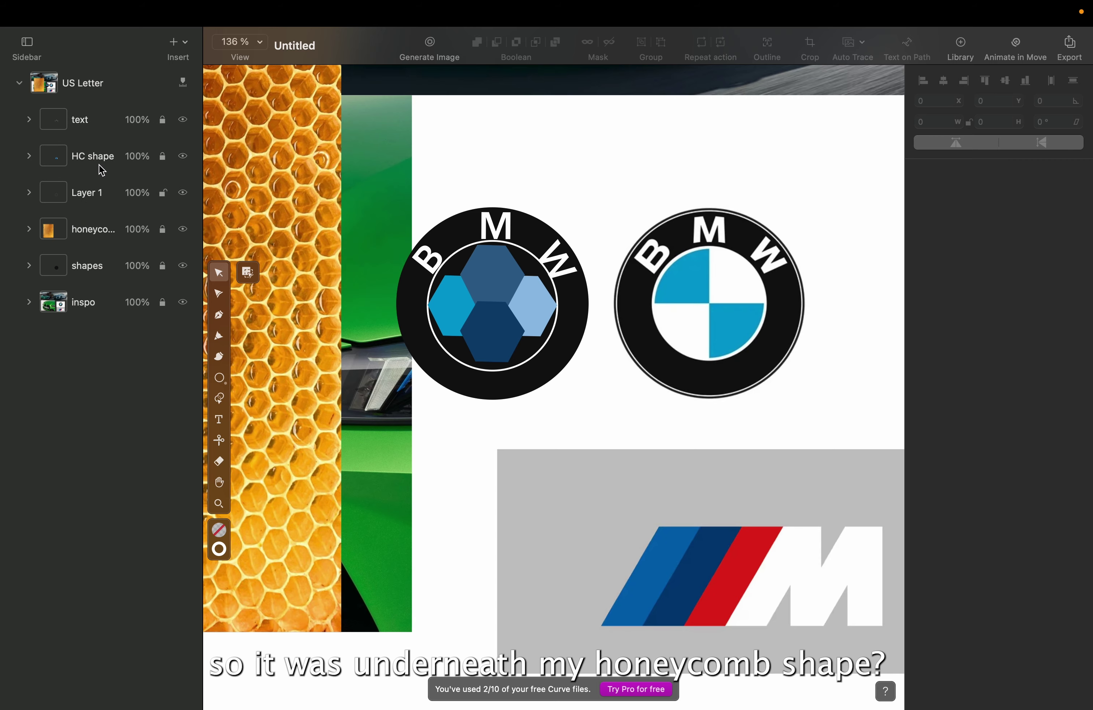
pyautogui.scroll(5, 427, 335)
pyautogui.scroll(5, 438, 330)
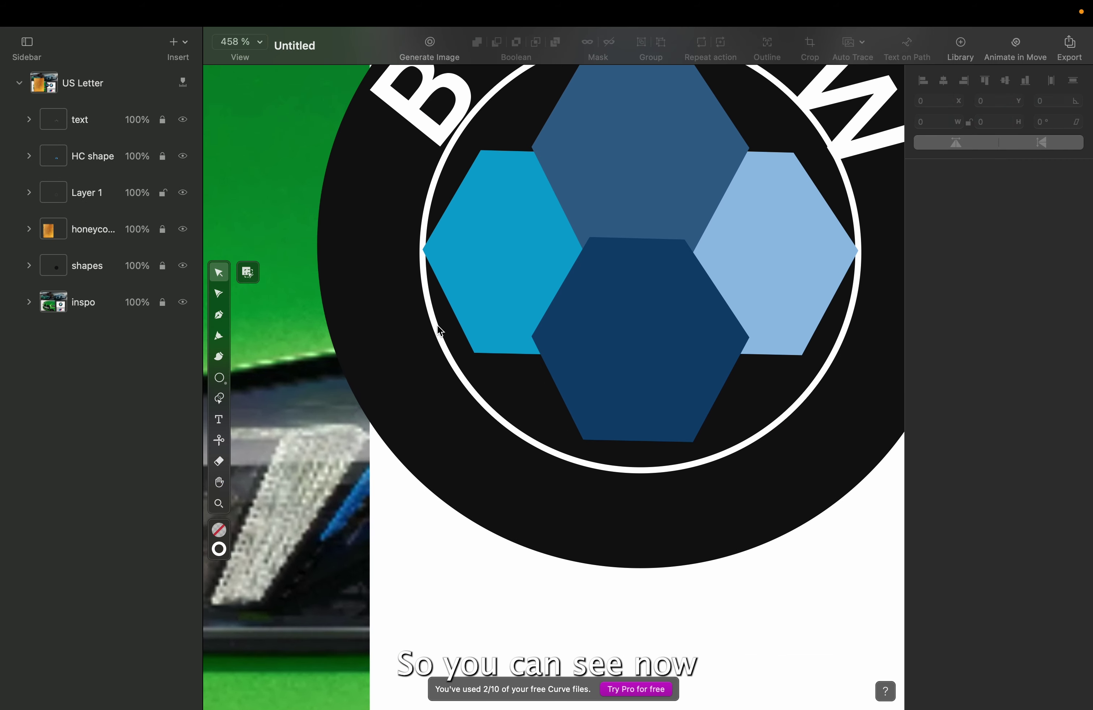
pyautogui.scroll(5, 420, 223)
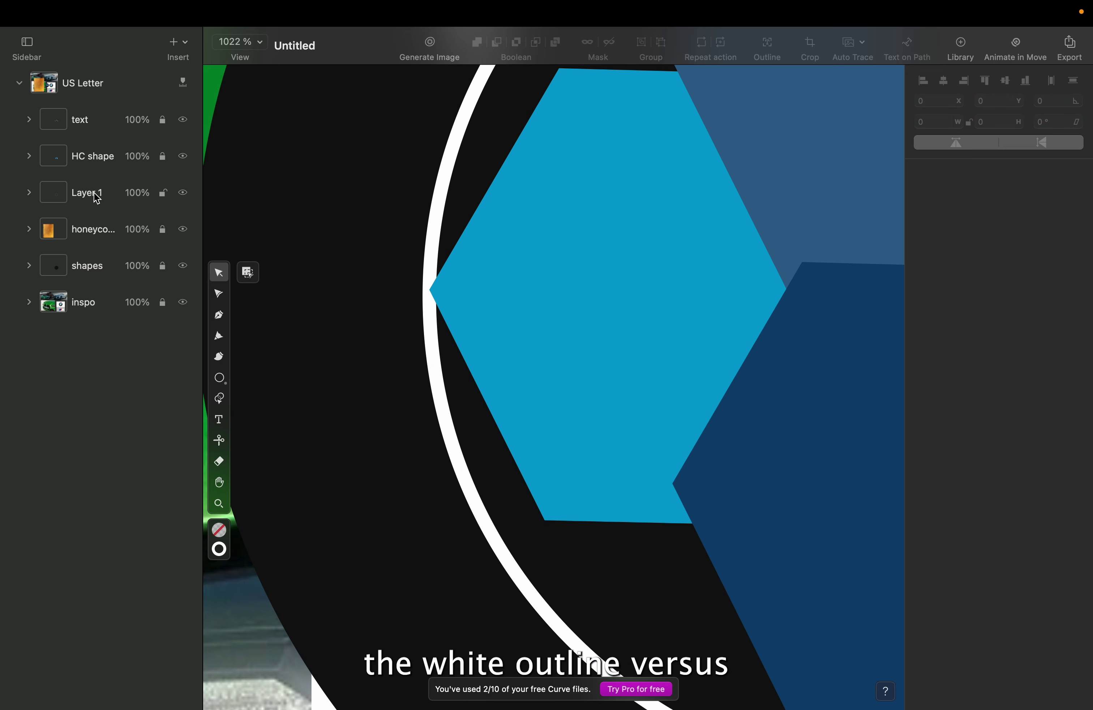
pyautogui.moveTo(97, 198); pyautogui.dragTo(97, 109)
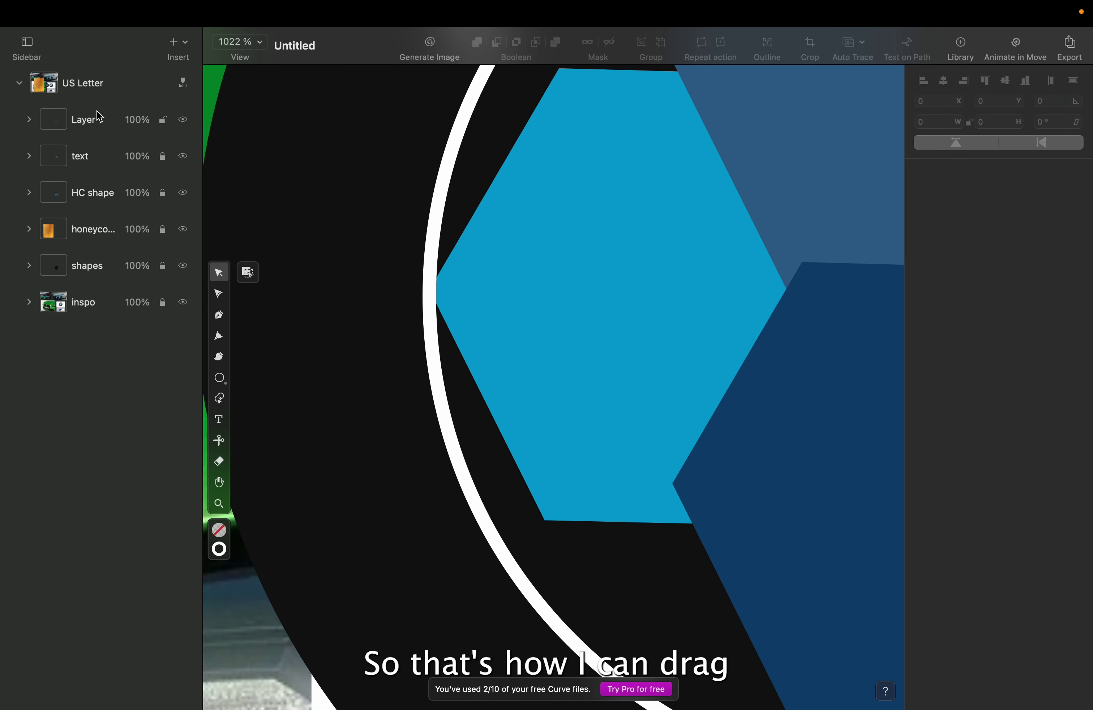
pyautogui.moveTo(100, 121); pyautogui.dragTo(146, 196)
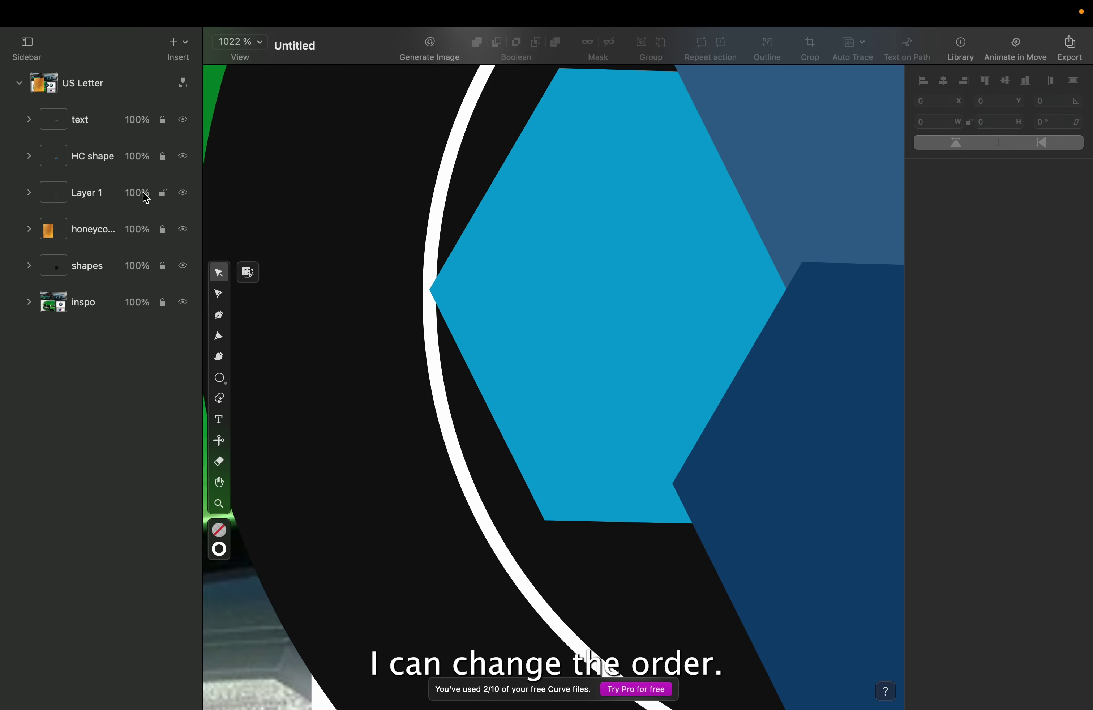
# Step: Try a thicker stroke width of about 2 pt on the white outline circle
pyautogui.scroll(-10, 527, 258)
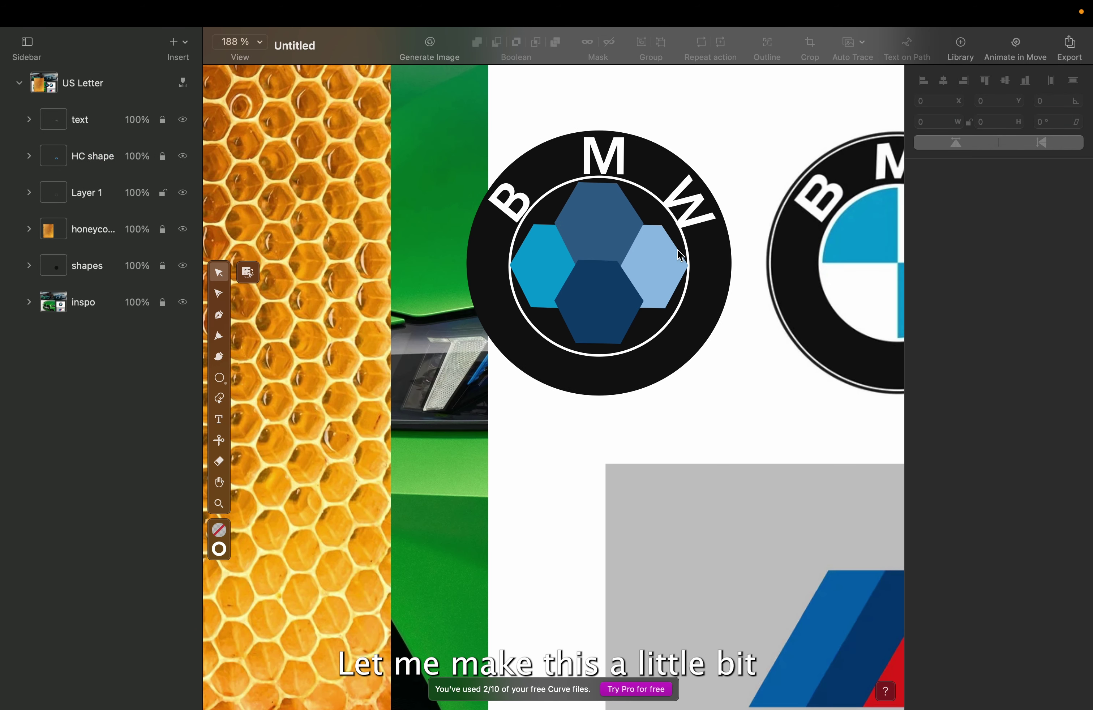
pyautogui.click(690, 261)
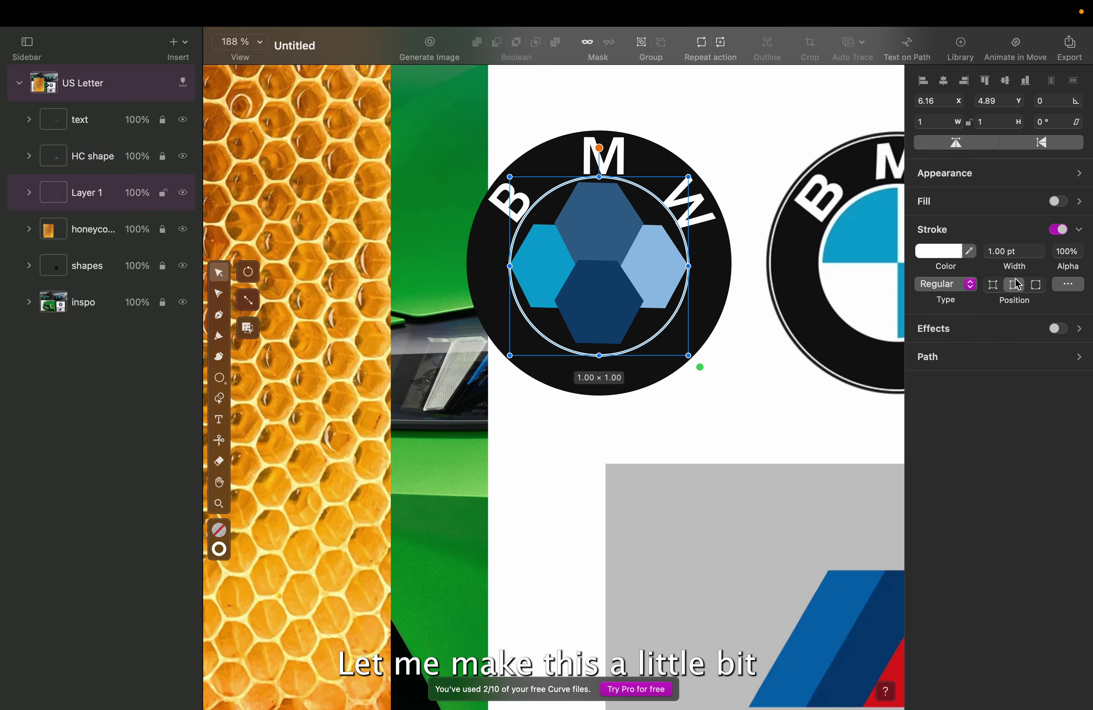
pyautogui.click(1042, 249)
pyautogui.click(792, 387)
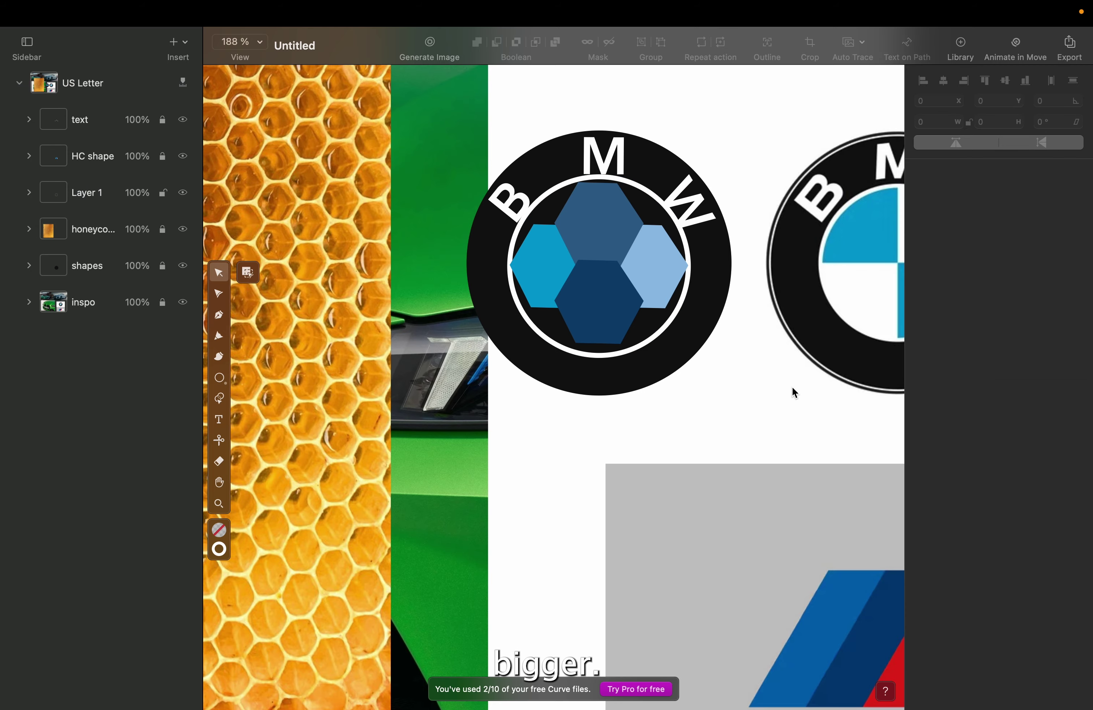
pyautogui.scroll(-5, 792, 387)
pyautogui.hscroll(3, 792, 387)
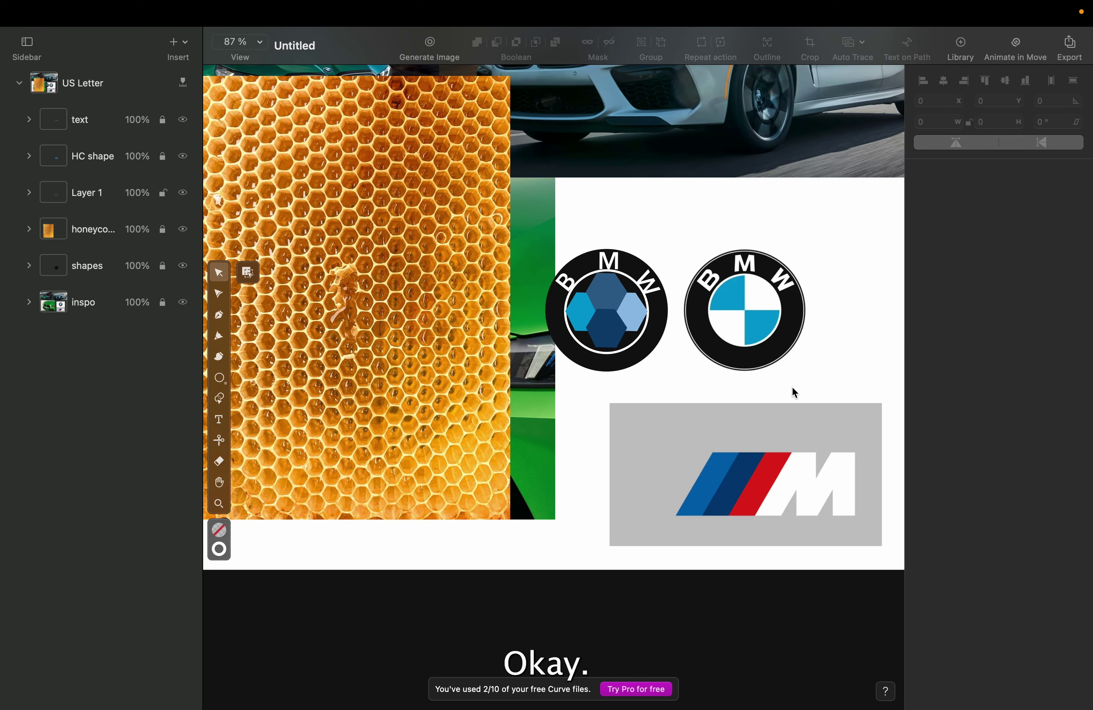
# Step: Reduce the white outline circle's stroke back to its previous thinner width
pyautogui.click(605, 352)
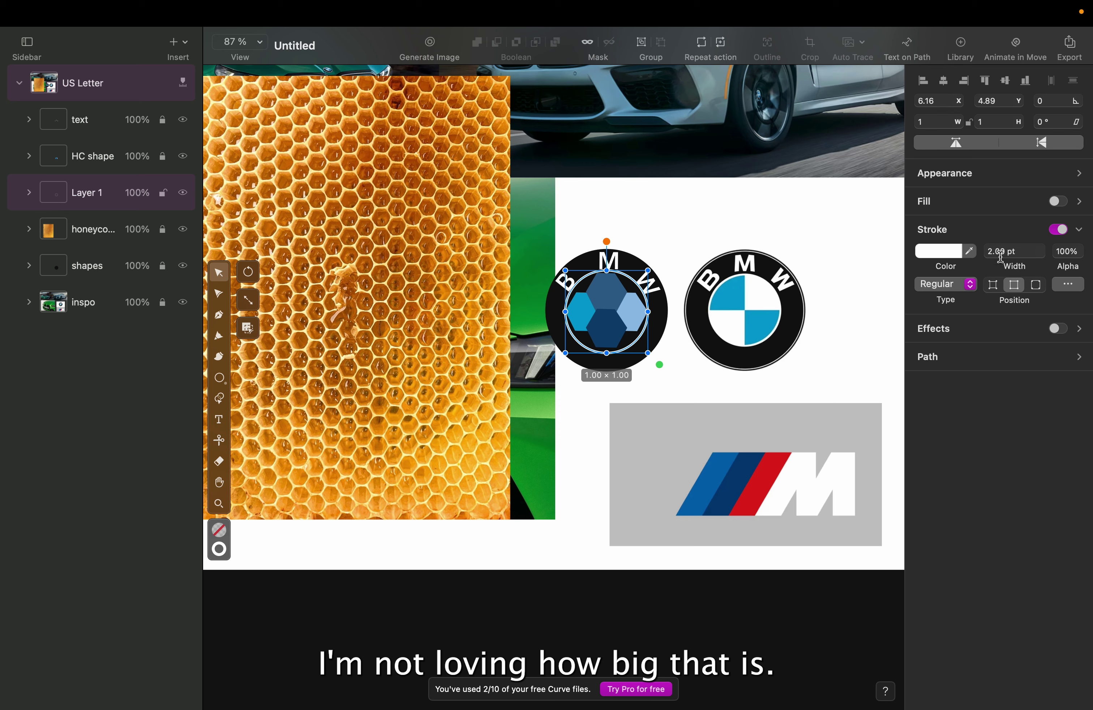
pyautogui.click(1041, 256)
pyautogui.click(718, 431)
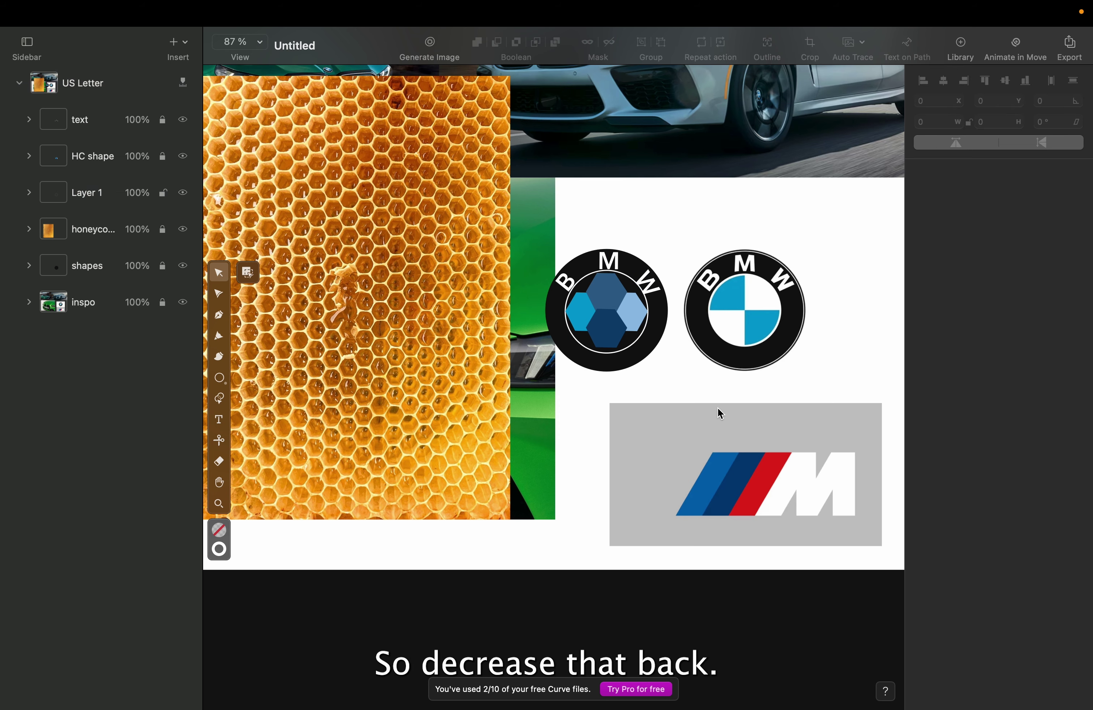
# Step: Unlock the text layer and set the font size of the B, M and W letters on the honeycomb logo to 18 pt
pyautogui.scroll(3, 725, 383)
pyautogui.scroll(3, 725, 382)
pyautogui.hscroll(-2, 475, 226)
pyautogui.scroll(1, 474, 226)
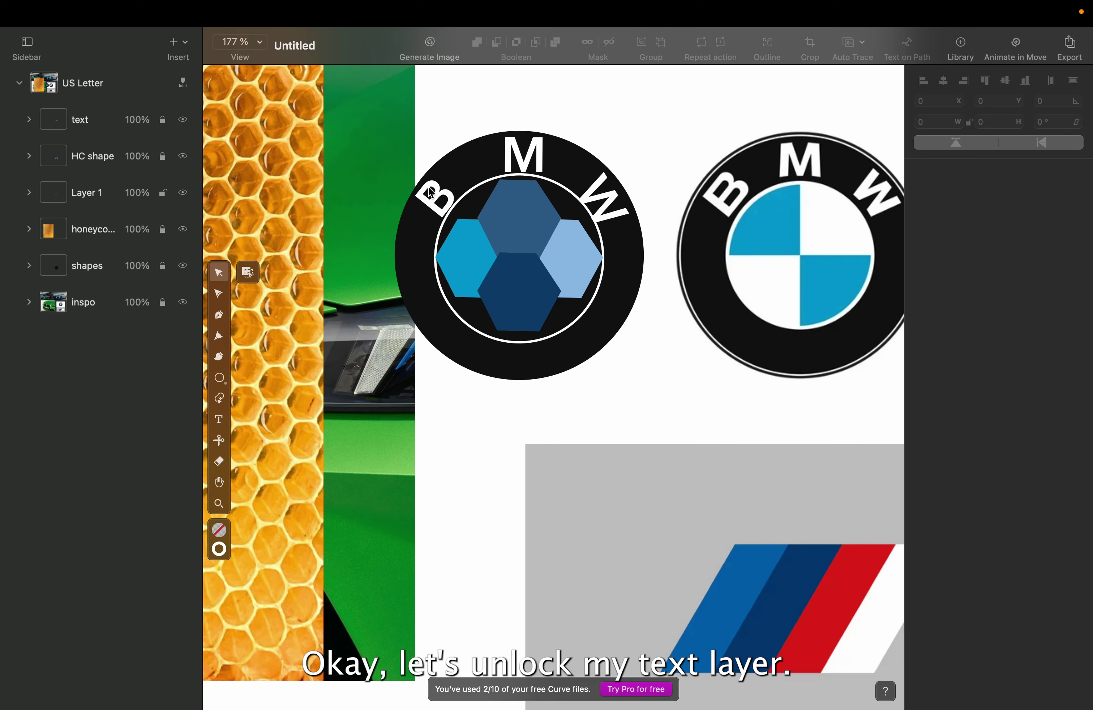
pyautogui.click(163, 120)
pyautogui.click(431, 202)
pyautogui.keyDown('shift'); pyautogui.click(524, 155); pyautogui.keyUp('shift')
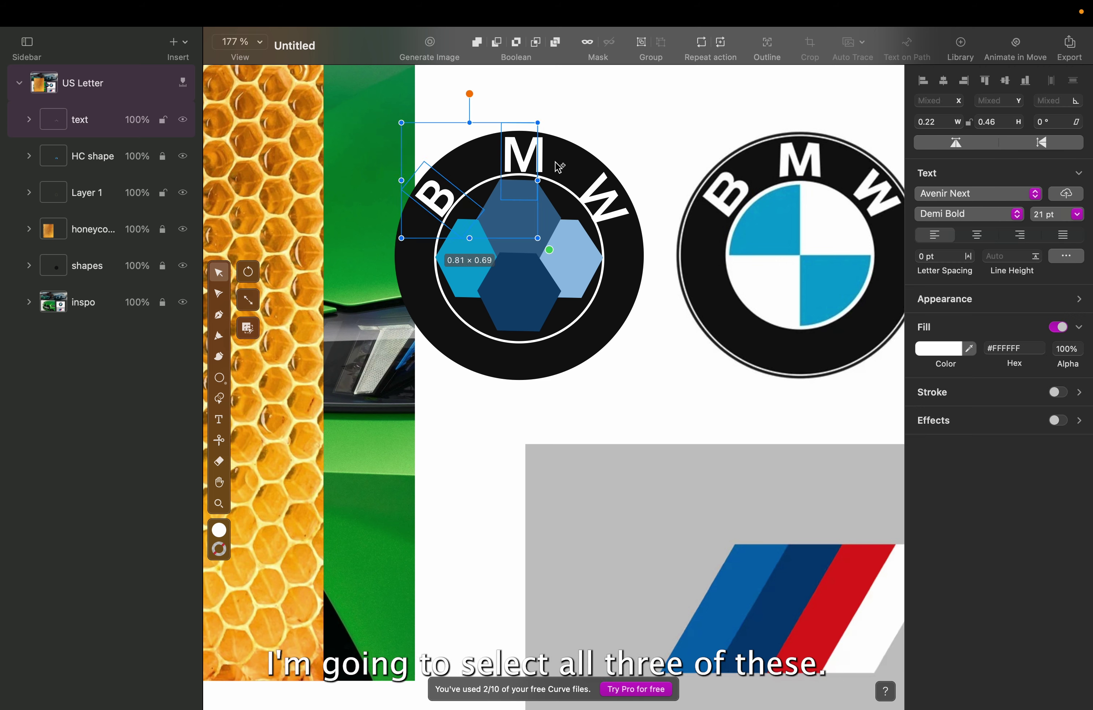
pyautogui.keyDown('shift'); pyautogui.click(603, 198); pyautogui.keyUp('shift')
pyautogui.click(1078, 214)
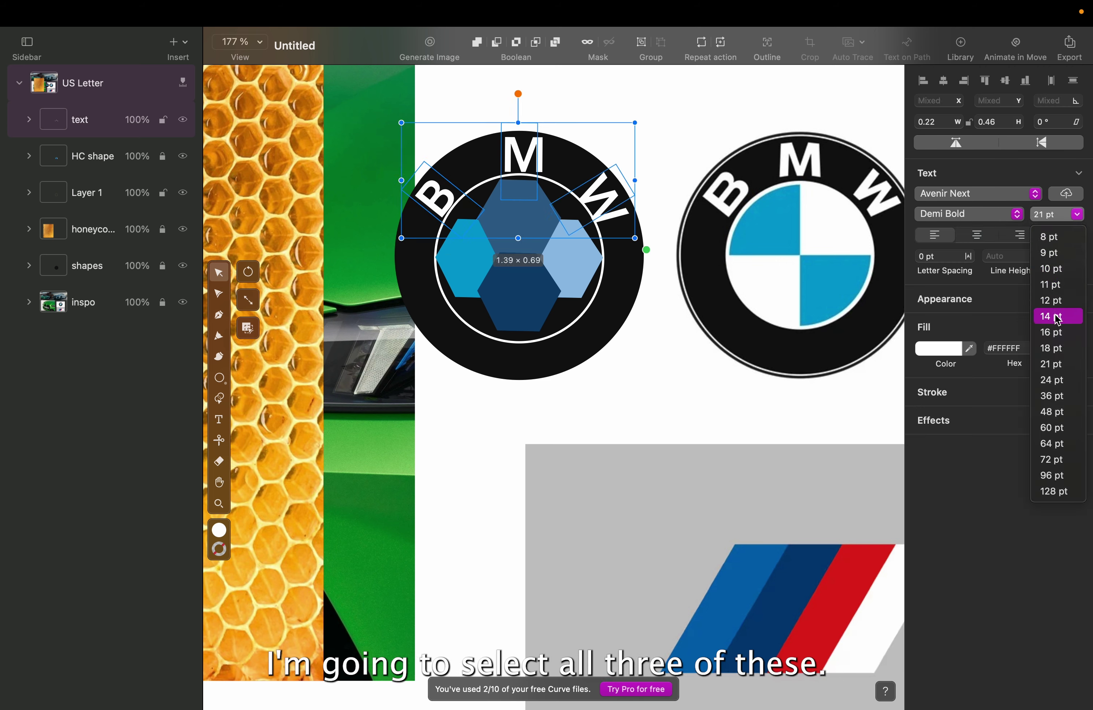
pyautogui.click(1060, 348)
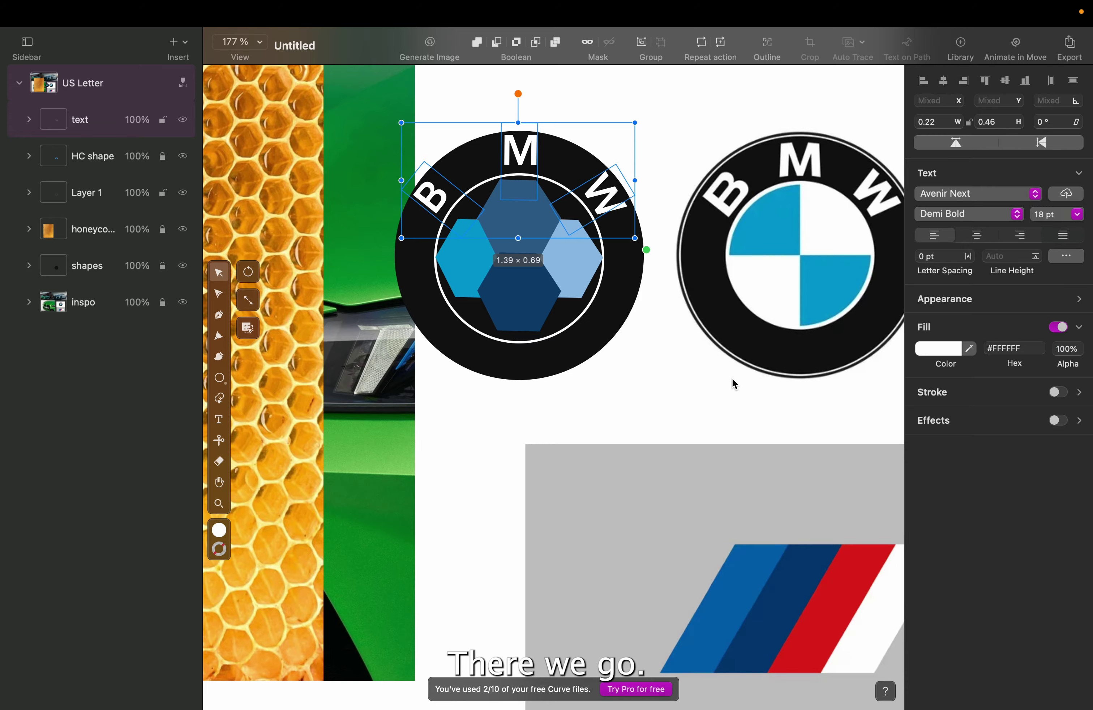
pyautogui.click(734, 390)
pyautogui.scroll(-8, 735, 391)
pyautogui.scroll(7, 734, 391)
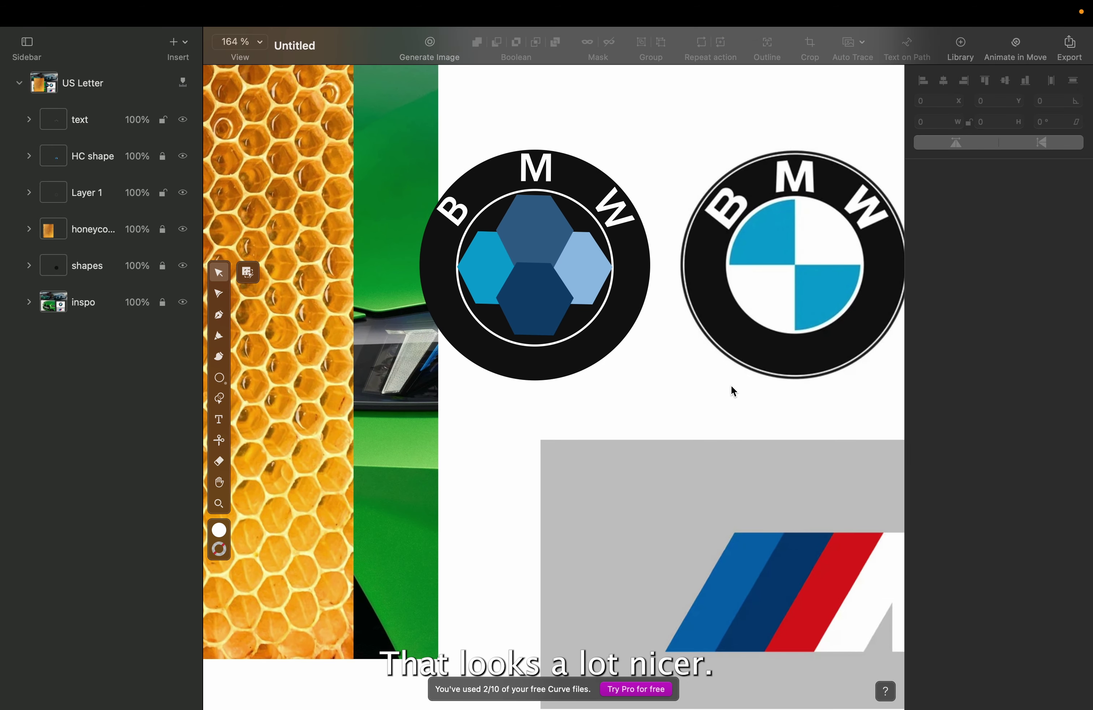
# Step: Duplicate the white outline circle and enlarge the copy to about 1.44 × 1.44, just inside the black circle's edge
pyautogui.click(543, 347)
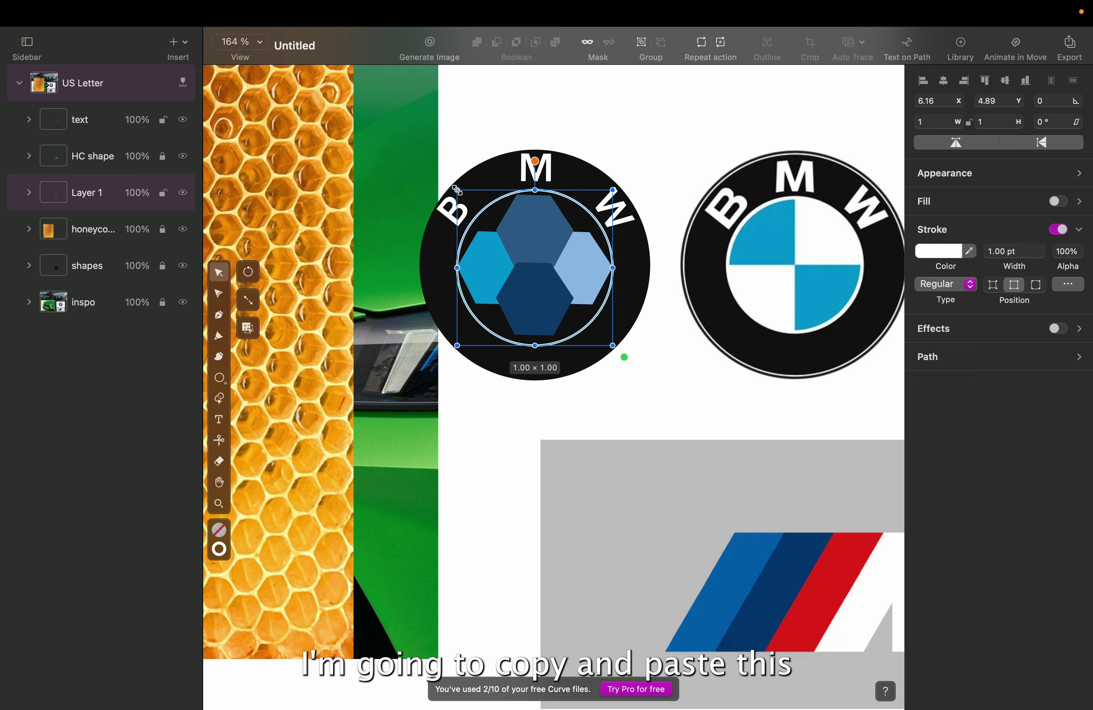
pyautogui.moveTo(453, 187); pyautogui.dragTo(419, 153)
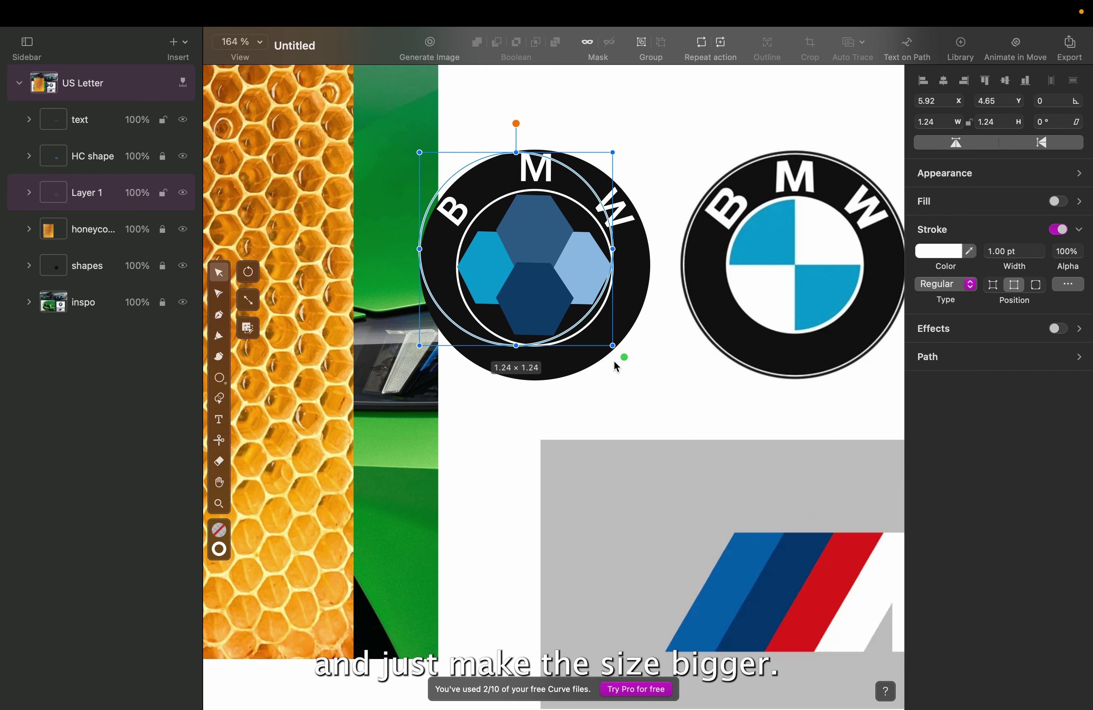
pyautogui.moveTo(611, 345); pyautogui.dragTo(651, 382)
pyautogui.scroll(5, 607, 151)
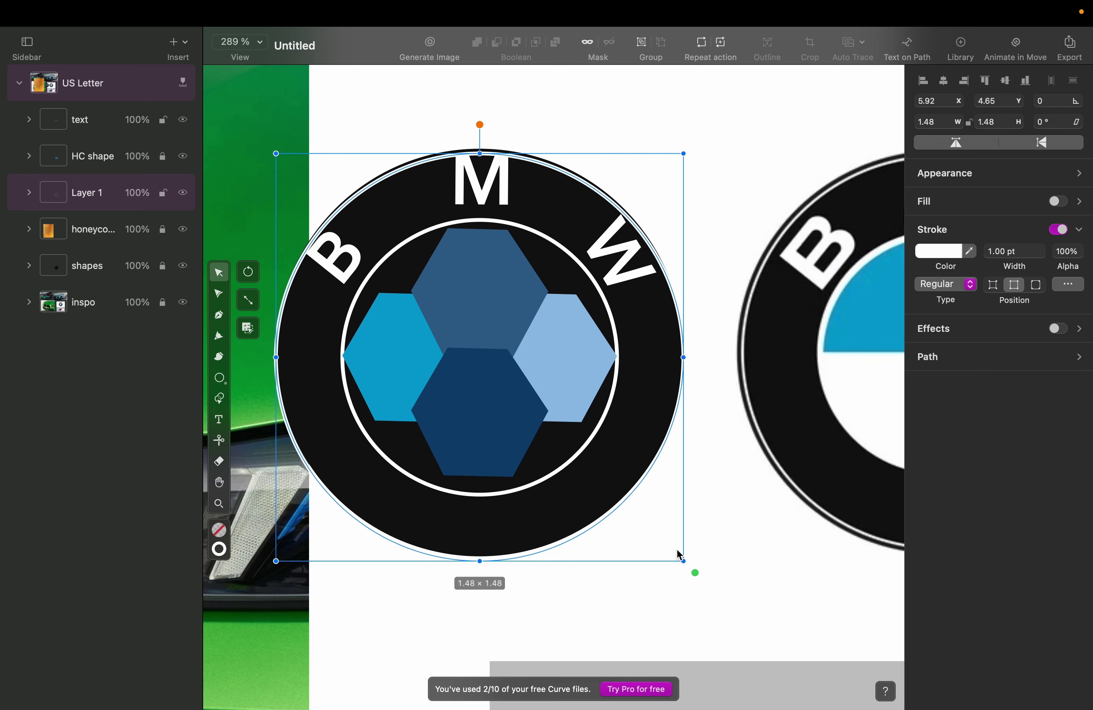
pyautogui.moveTo(680, 558); pyautogui.dragTo(678, 557)
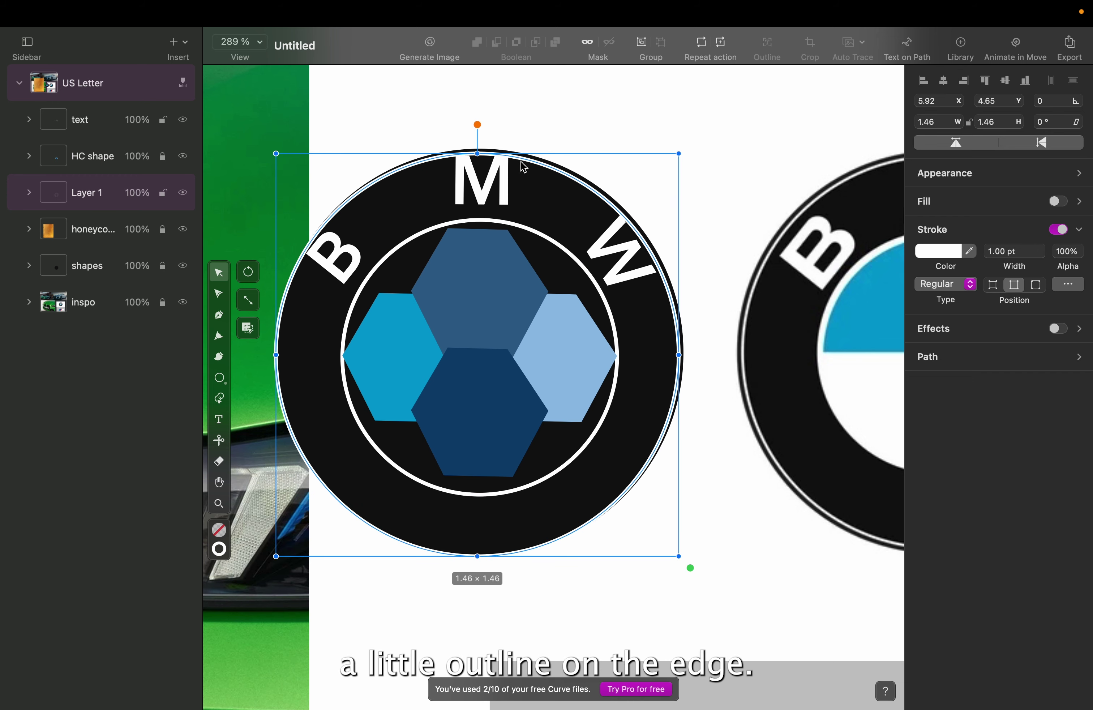
pyautogui.click(760, 209)
pyautogui.press('super+1')
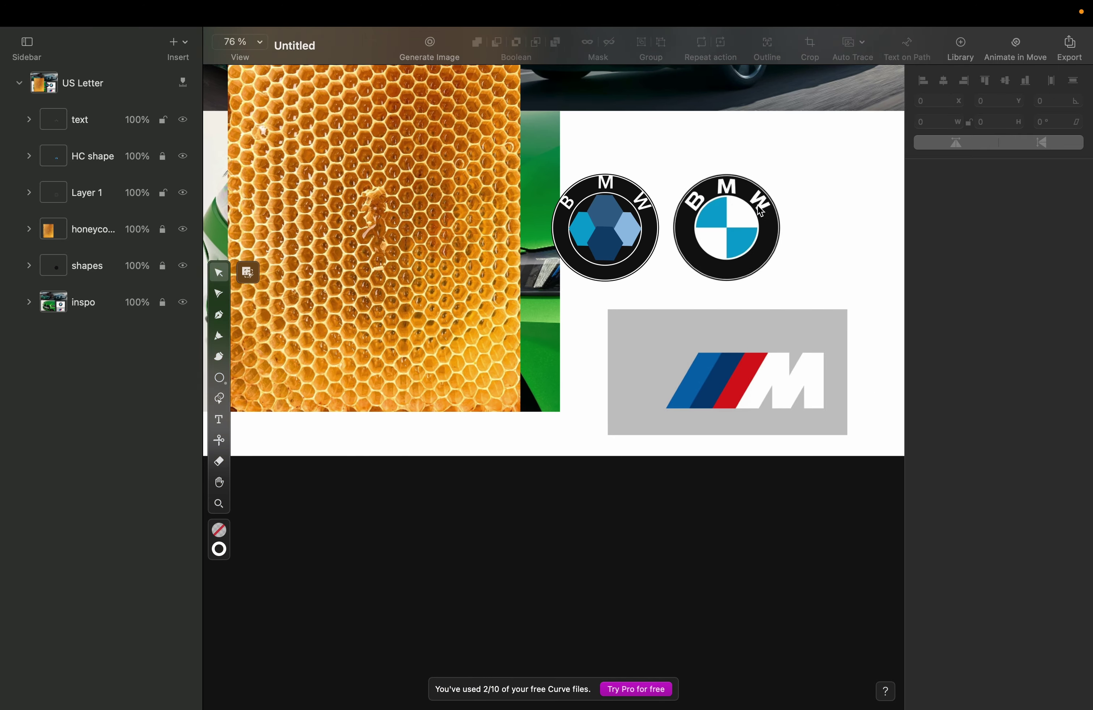
pyautogui.scroll(4, 759, 207)
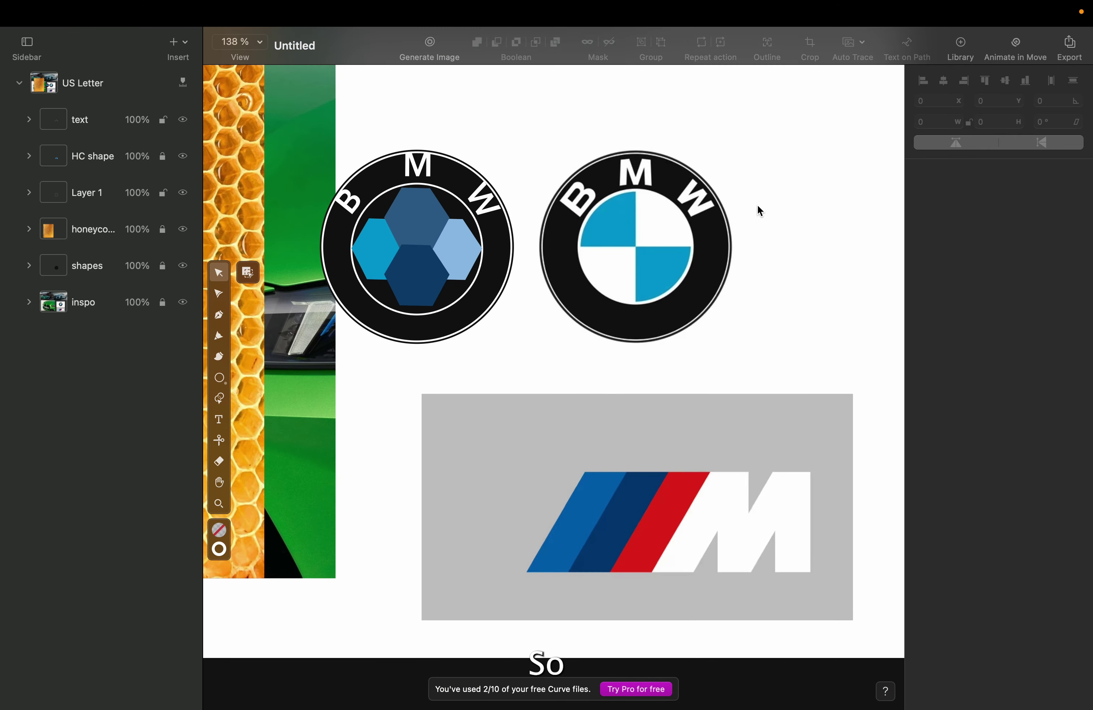
pyautogui.hscroll(-2, 758, 206)
pyautogui.scroll(2, 758, 206)
pyautogui.scroll(2, 758, 204)
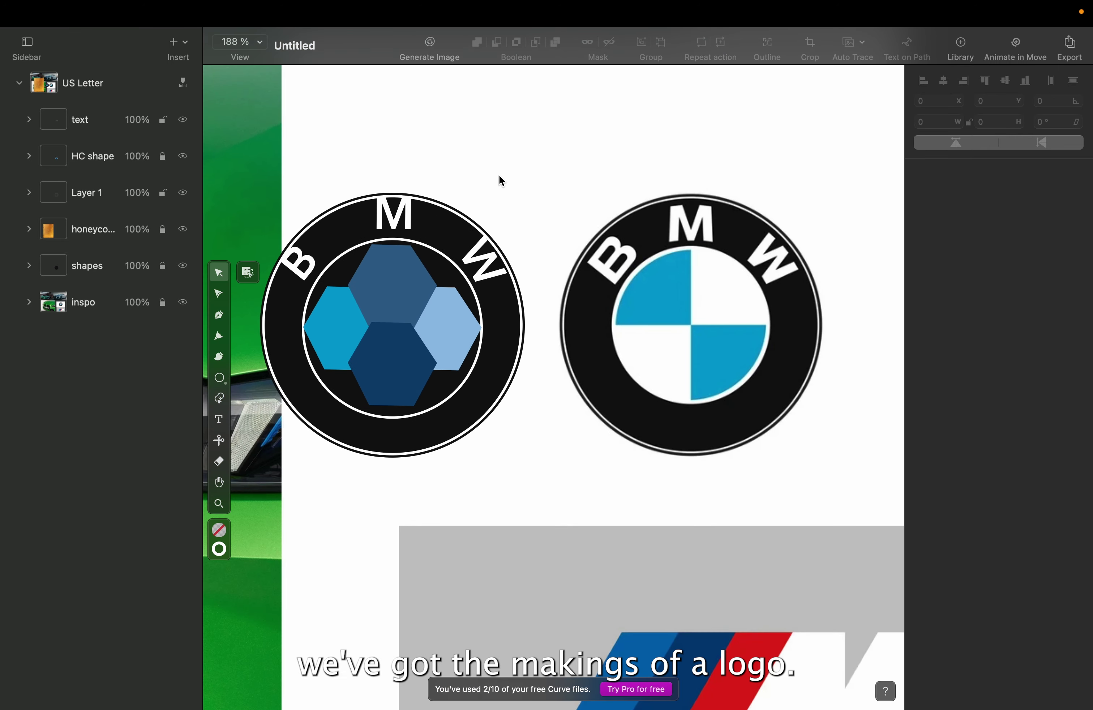
pyautogui.hscroll(-2, 501, 179)
pyautogui.scroll(-1, 501, 179)
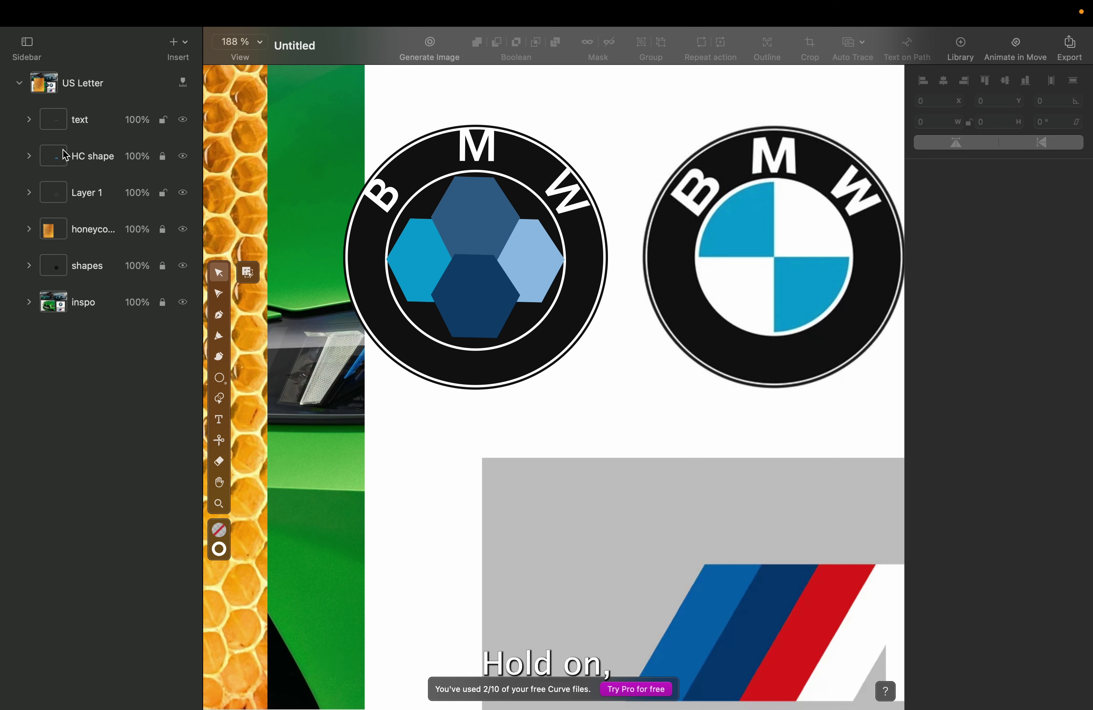
# Step: Rename Layer 1 as "circle outlines"
pyautogui.doubleClick(87, 194)
pyautogui.write('circle outlines')
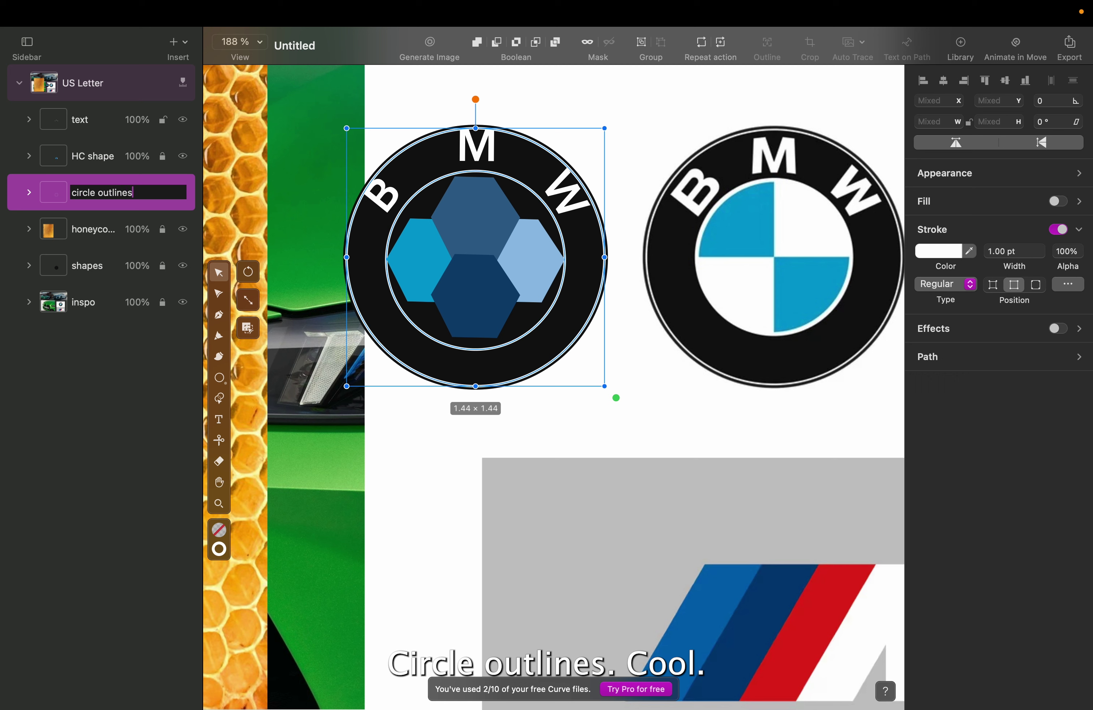
pyautogui.press('Return')
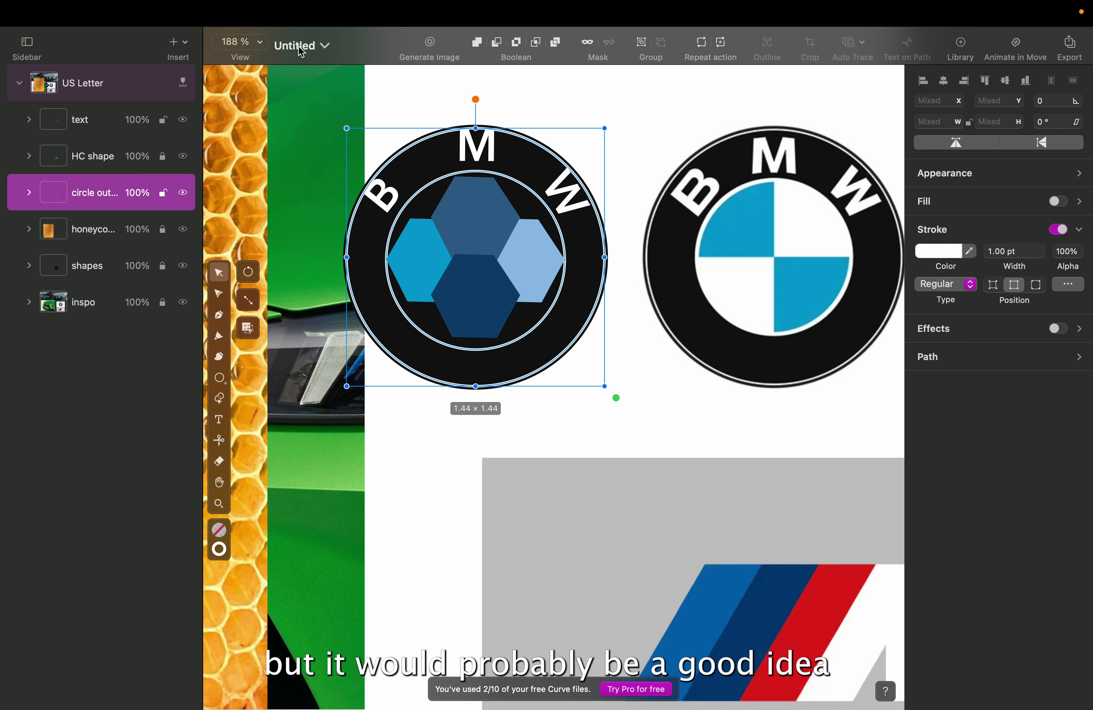
# Step: Open the untitled document's name for editing
pyautogui.click(327, 46)
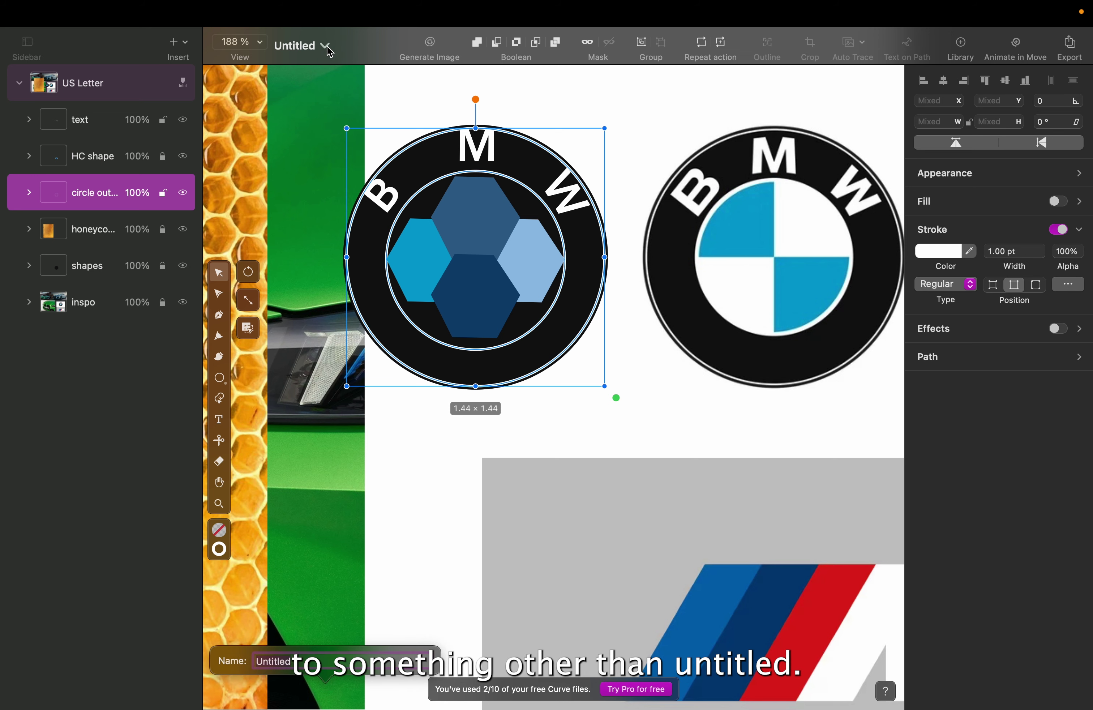